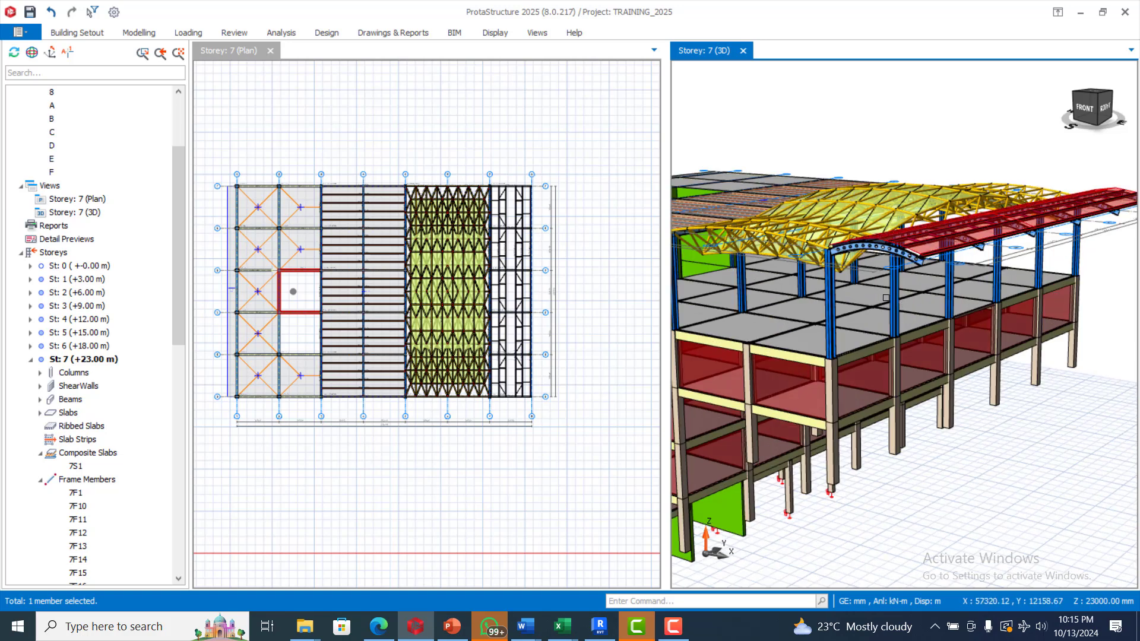
Step: Define a girt run along storey 7's canopy-side edge by picking its front corner steel column and the rearmost column
{"action": "scroll", "coordinate": [885, 295], "scroll_direction": "down", "scroll_amount": 2}
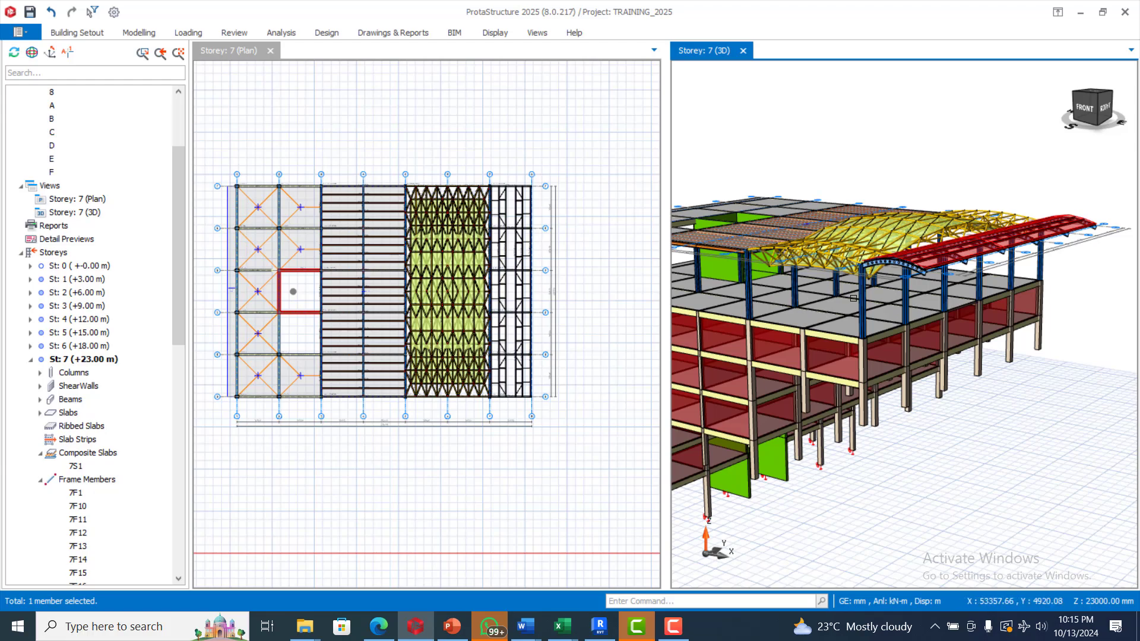
{"action": "scroll", "coordinate": [982, 315], "scroll_direction": "down", "scroll_amount": 2}
{"action": "mouse_move", "coordinate": [749, 186]}
{"action": "middle_mouse_down"}
{"action": "mouse_move", "coordinate": [801, 170]}
{"action": "mouse_move", "coordinate": [809, 178]}
{"action": "mouse_move", "coordinate": [751, 185]}
{"action": "mouse_move", "coordinate": [832, 183]}
{"action": "mouse_move", "coordinate": [768, 180]}
{"action": "mouse_move", "coordinate": [829, 243]}
{"action": "middle_mouse_up"}
{"action": "scroll", "coordinate": [1008, 299], "scroll_direction": "up", "scroll_amount": 3}
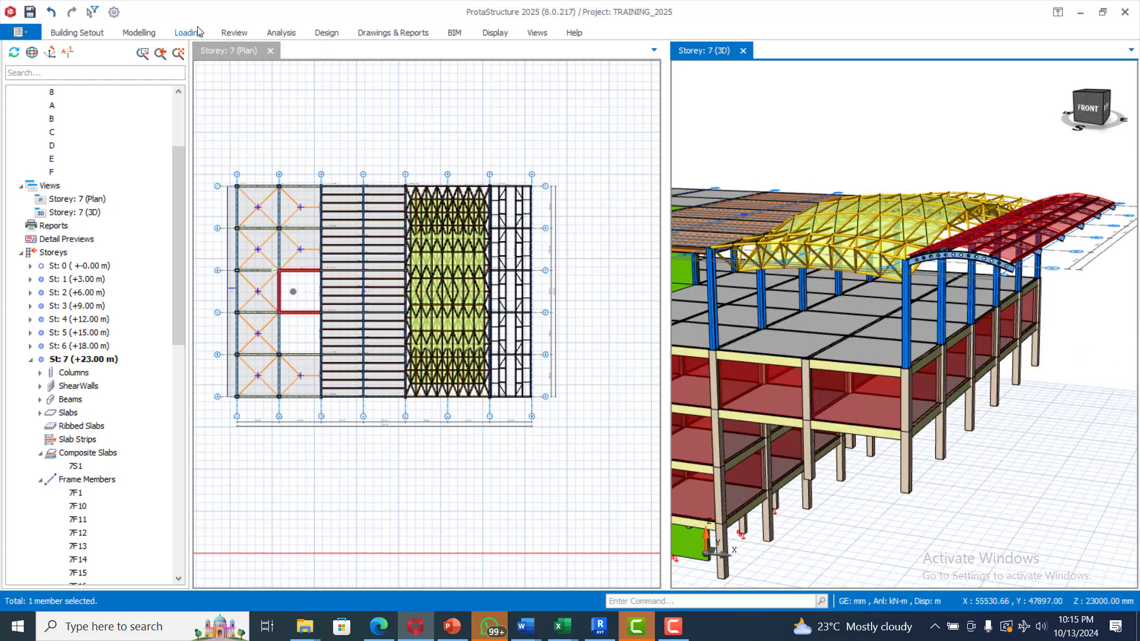
{"action": "left_click", "coordinate": [155, 34]}
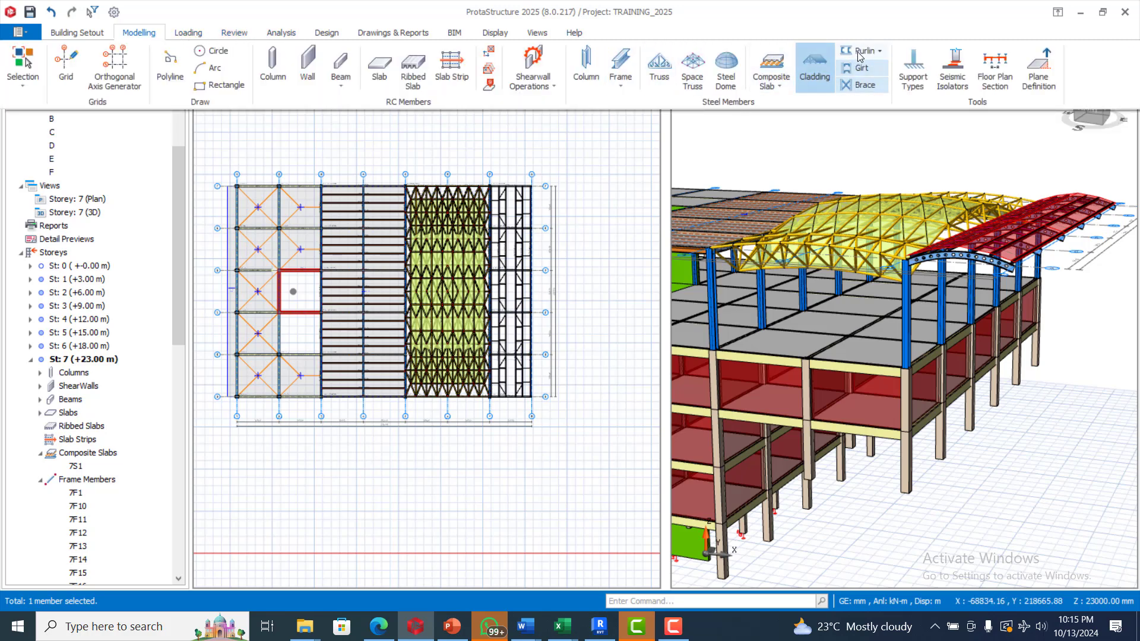
{"action": "left_click", "coordinate": [860, 85]}
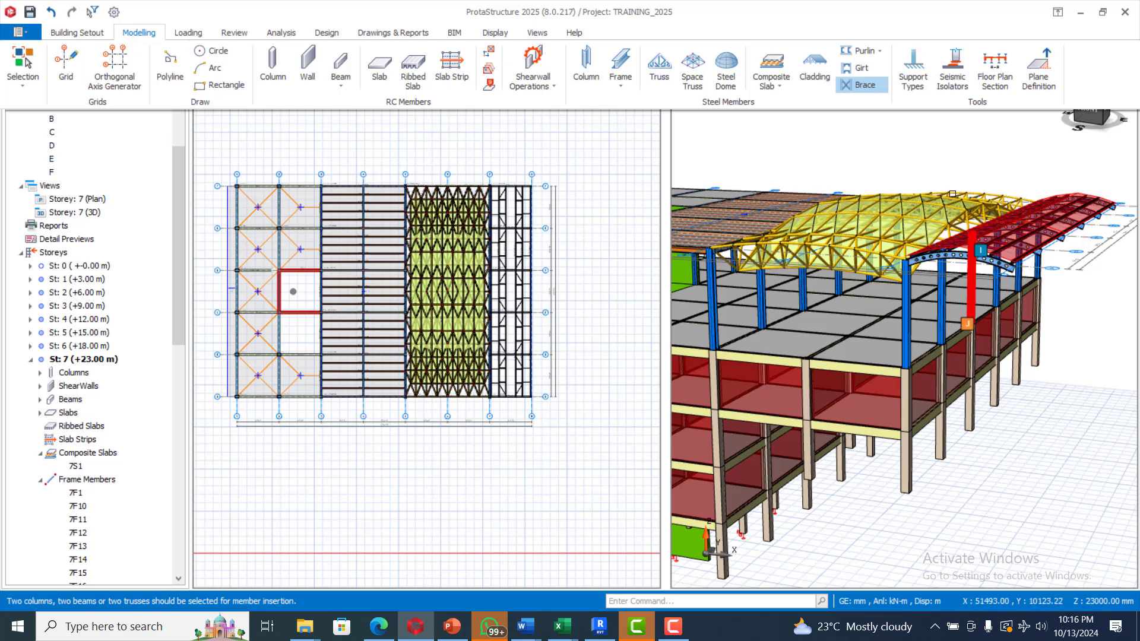
{"action": "left_click", "coordinate": [860, 69]}
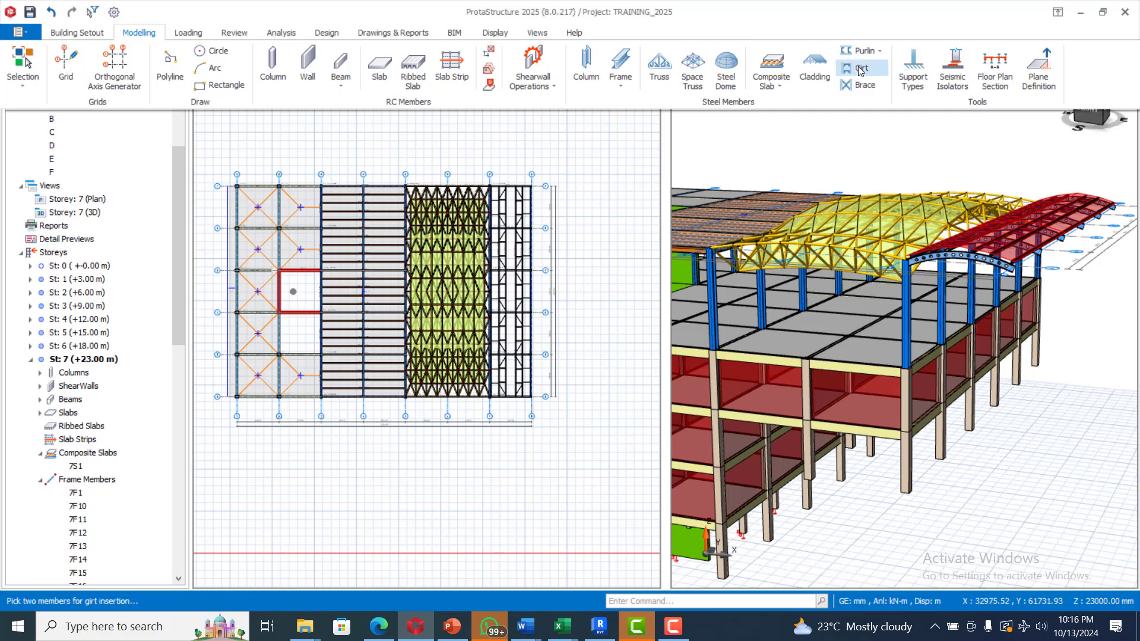
{"action": "left_click", "coordinate": [904, 324]}
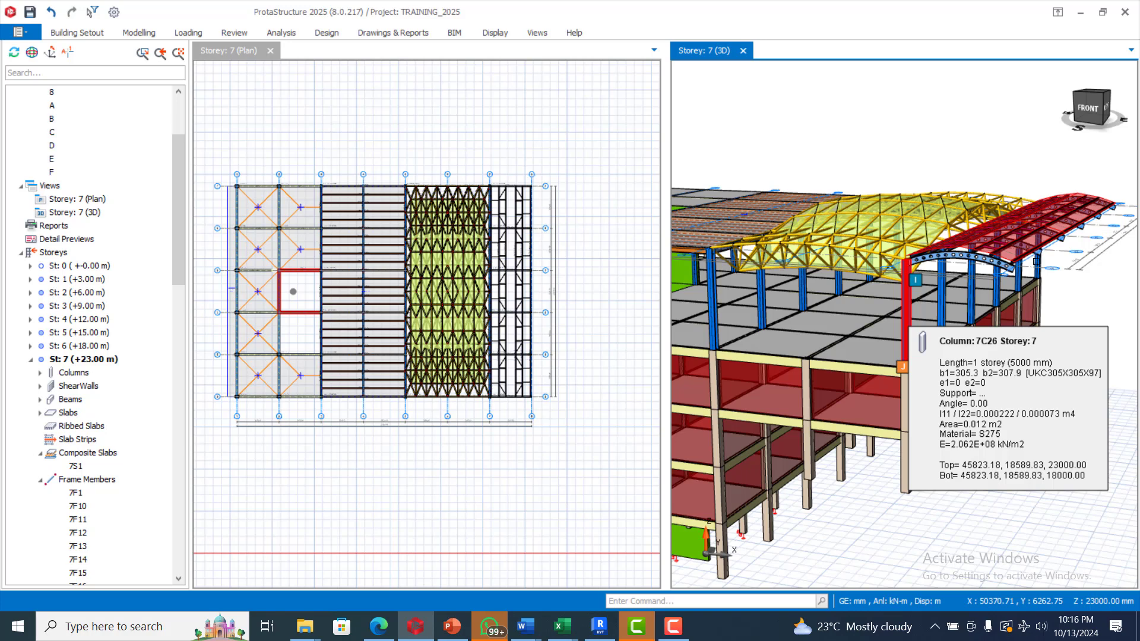
{"action": "scroll", "coordinate": [885, 289], "scroll_direction": "down", "scroll_amount": 3}
{"action": "scroll", "coordinate": [1039, 305], "scroll_direction": "up", "scroll_amount": 5}
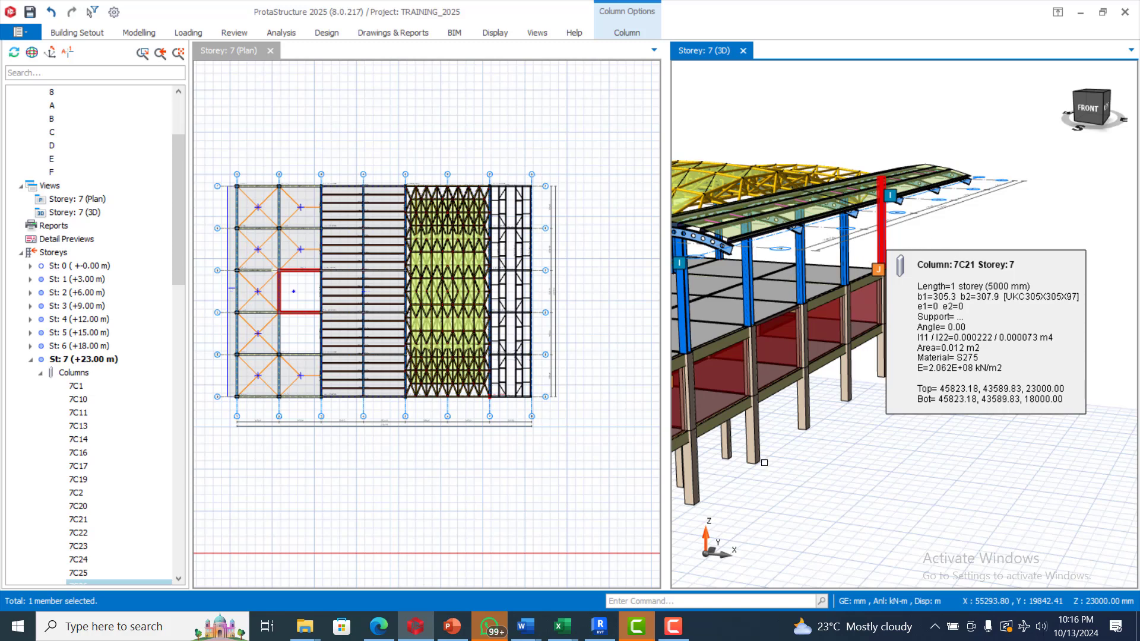
{"action": "left_click", "coordinate": [673, 626]}
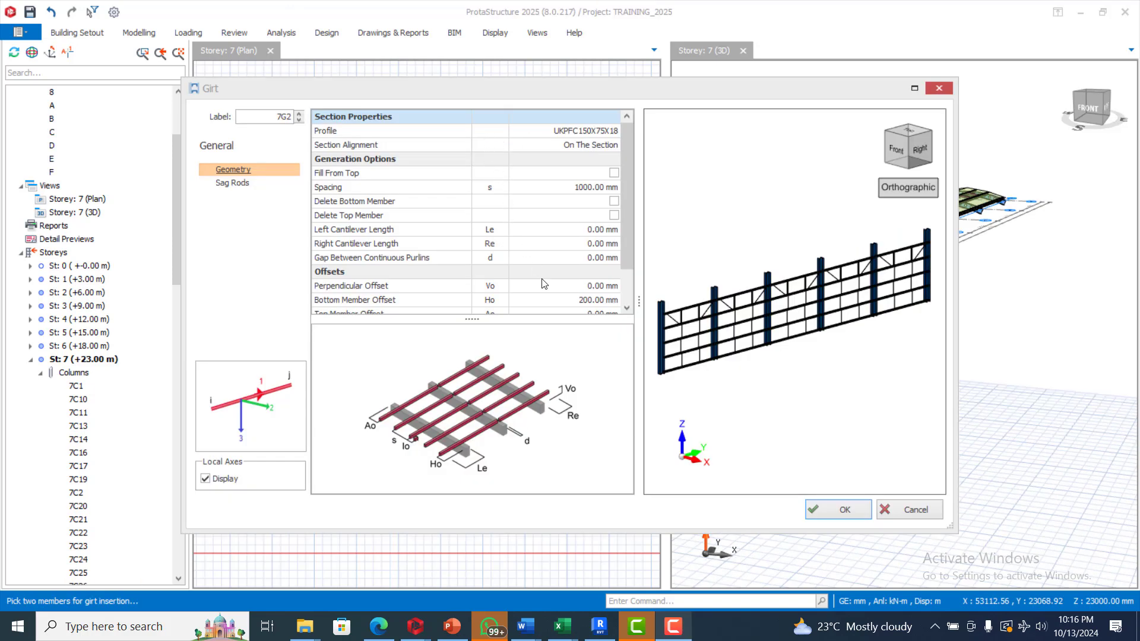
Step: Review the girt's sag rod and geometry settings and create it with profile UKPFC150X75X18 at 1000 mm spacing
{"action": "left_click", "coordinate": [234, 184]}
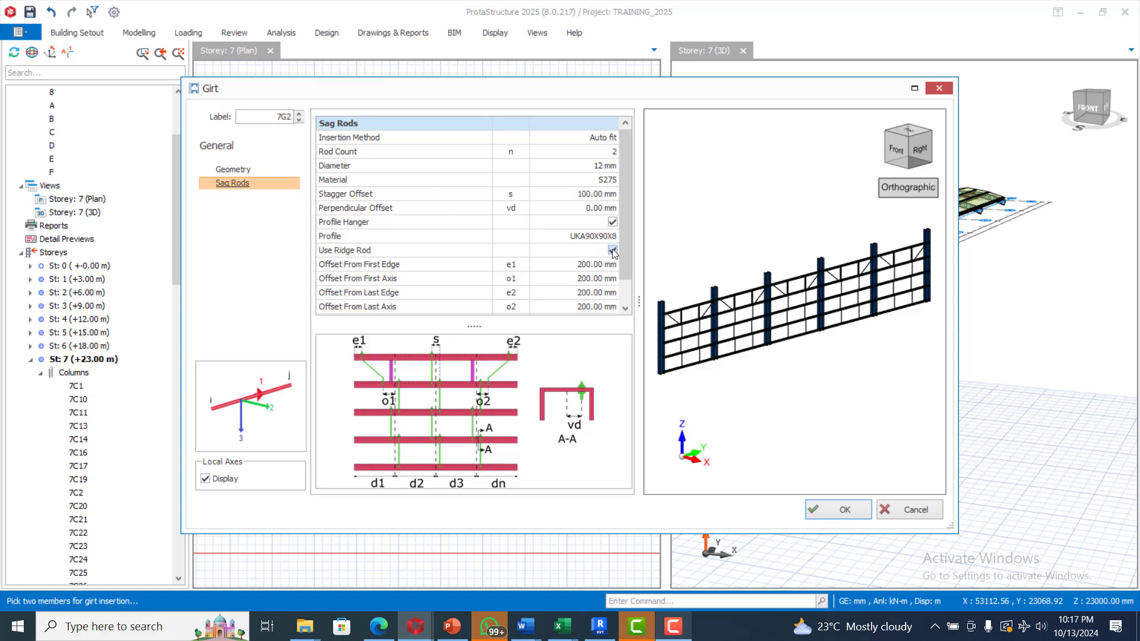
{"action": "left_click", "coordinate": [284, 168]}
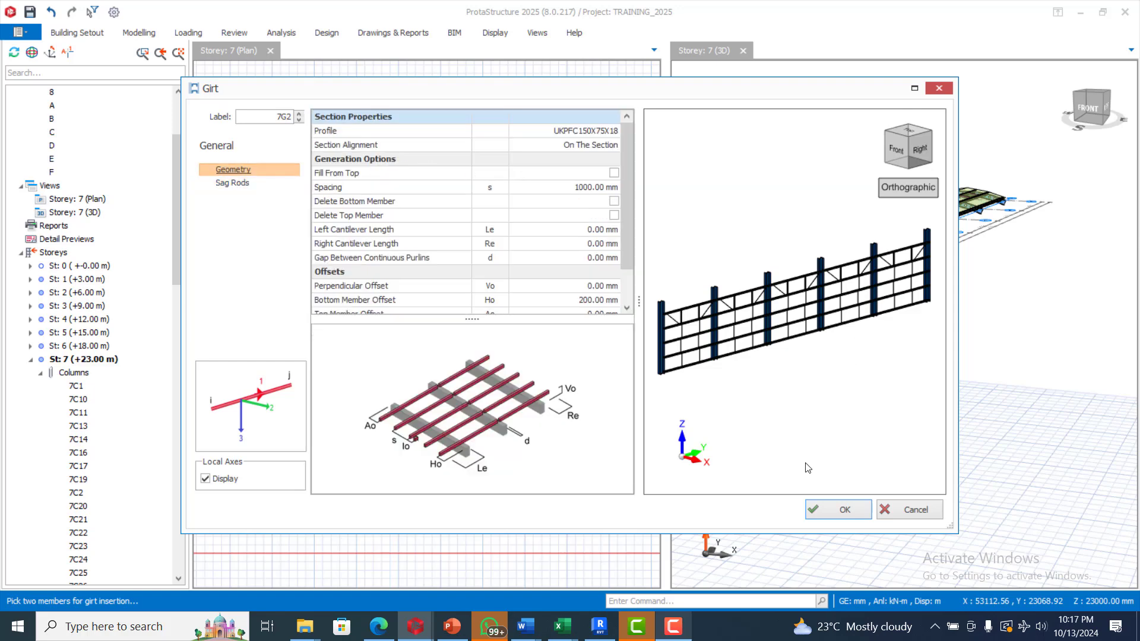
{"action": "left_click", "coordinate": [850, 508]}
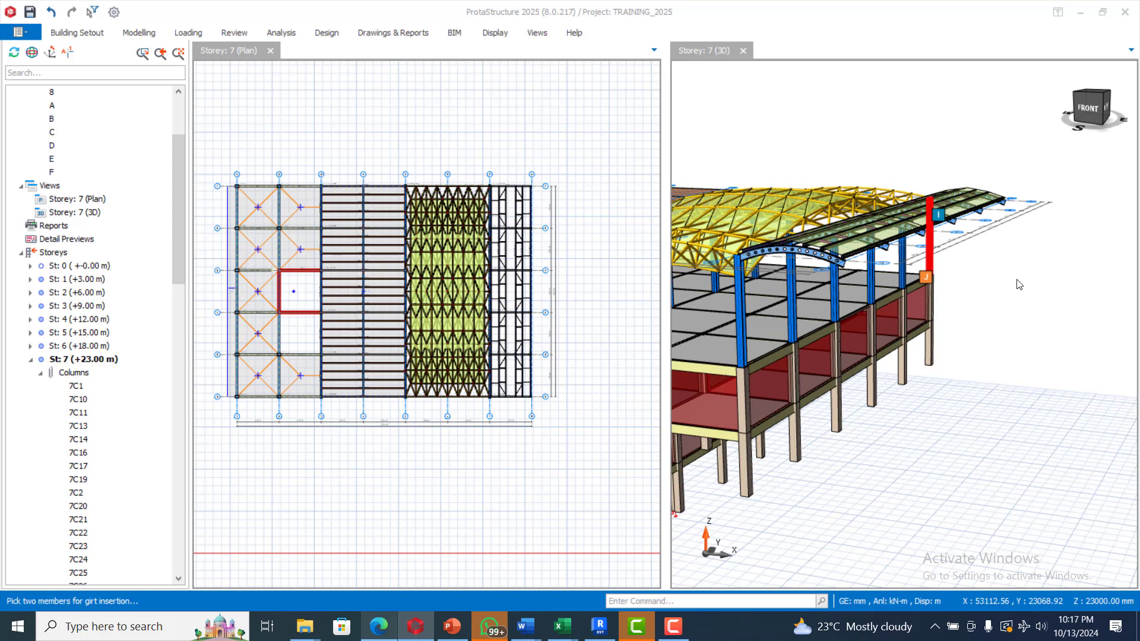
{"action": "left_click", "coordinate": [960, 283]}
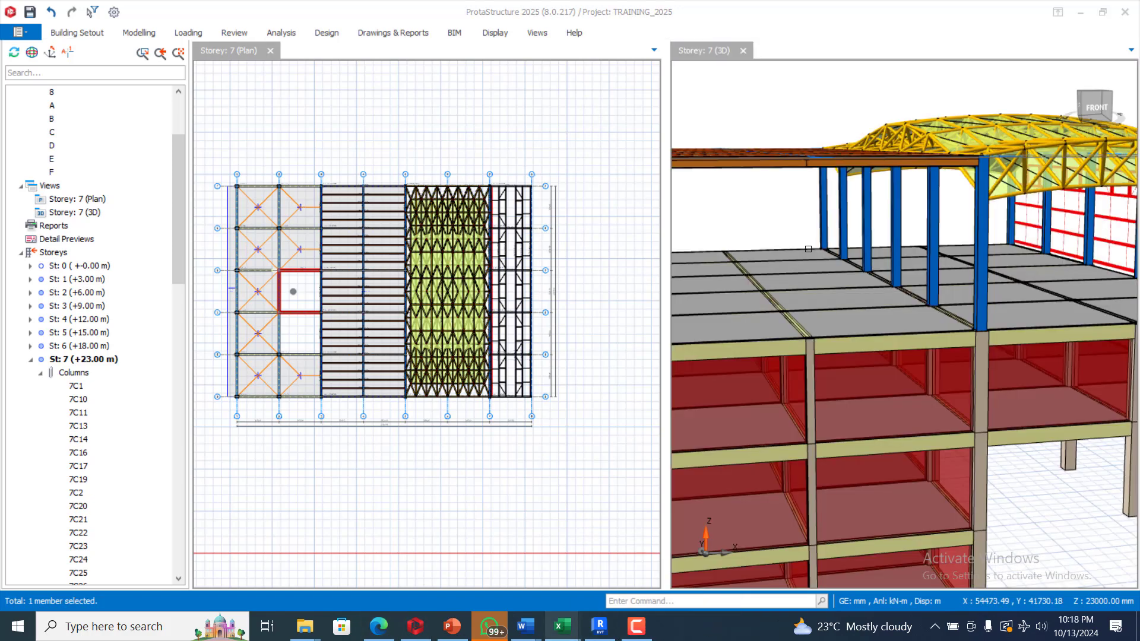
Step: Insert girts with profile UKPFC150X75X18 at 1000 mm spacing along the column row between the purlin roof and the yellow truss roof
{"action": "left_click", "coordinate": [884, 201]}
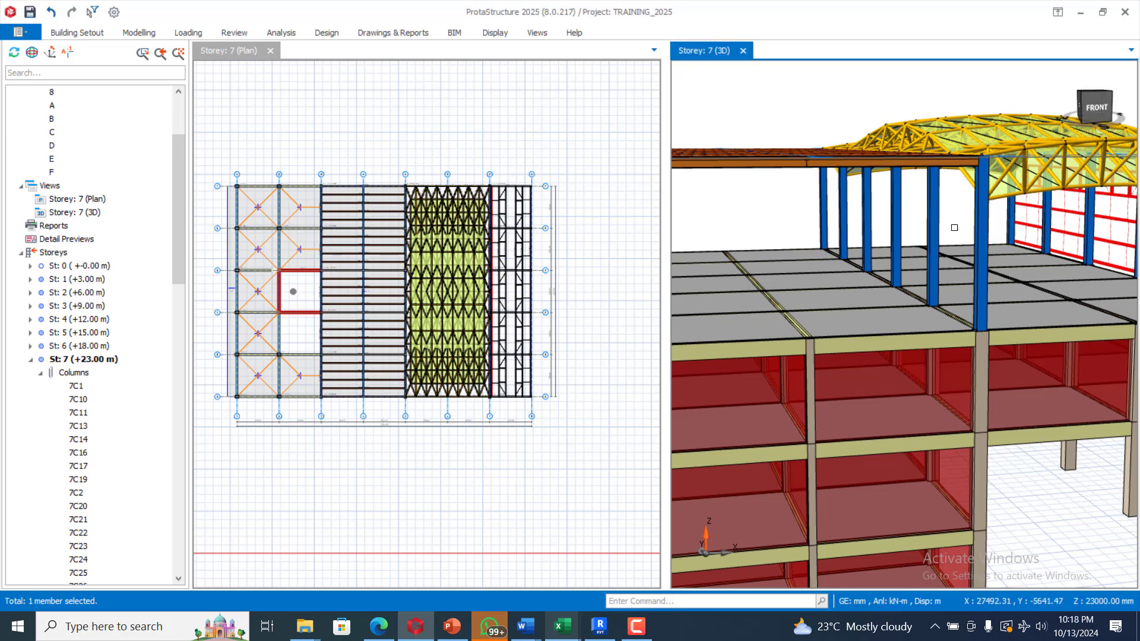
{"action": "left_click", "coordinate": [976, 237]}
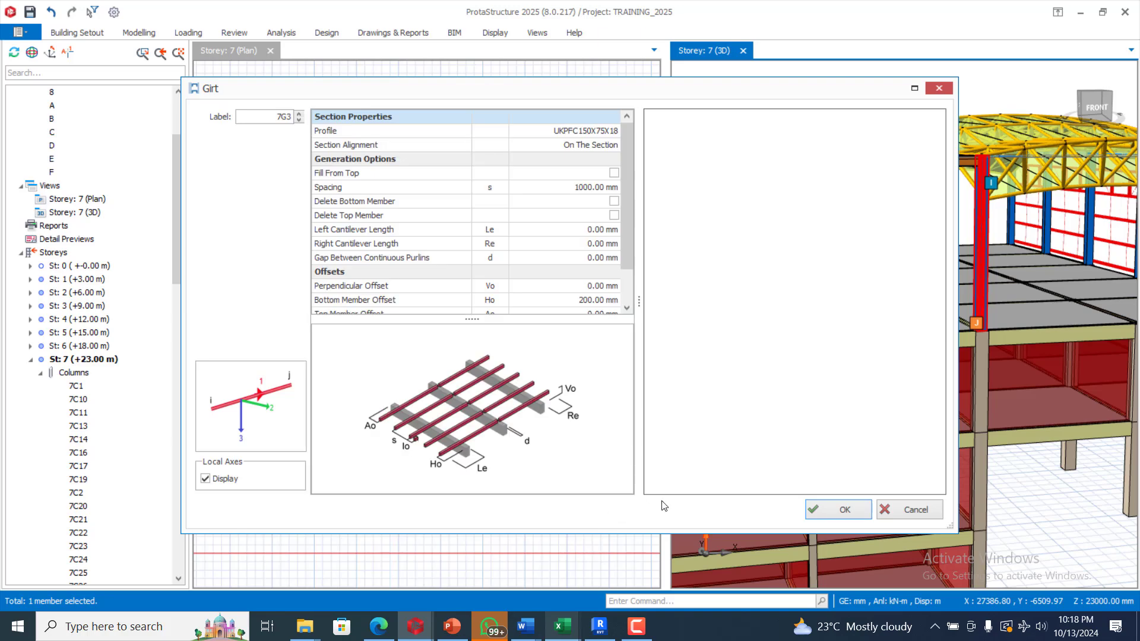
{"action": "left_click", "coordinate": [840, 509]}
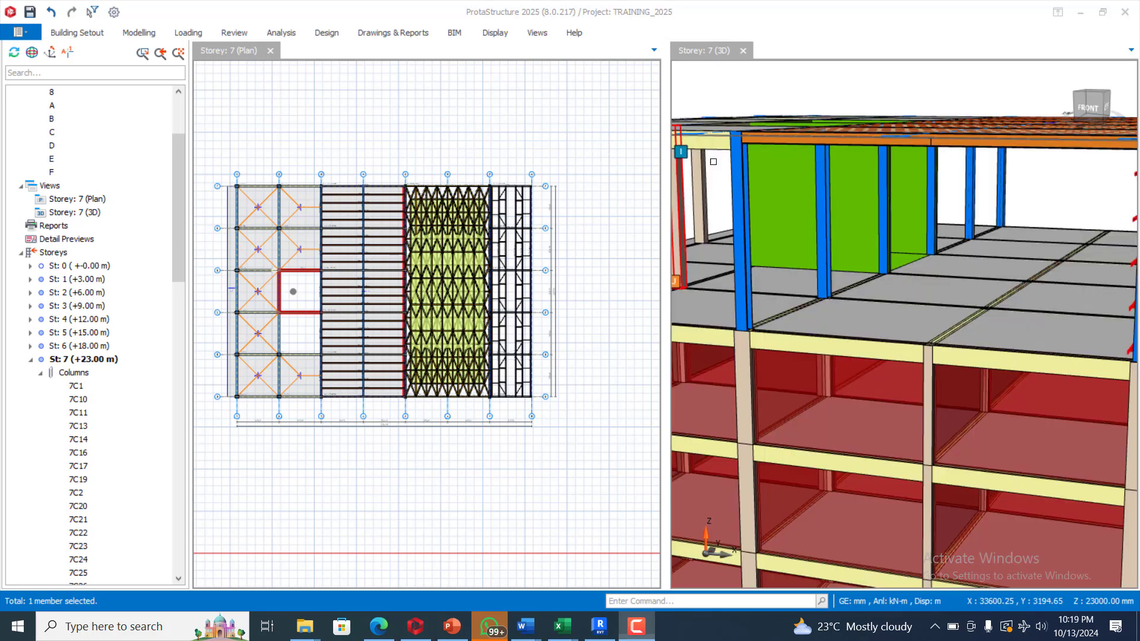
Step: Insert girts from the front corner steel column to the third column in the row beside the green shear wall
{"action": "left_click", "coordinate": [748, 248]}
{"action": "left_click", "coordinate": [883, 217]}
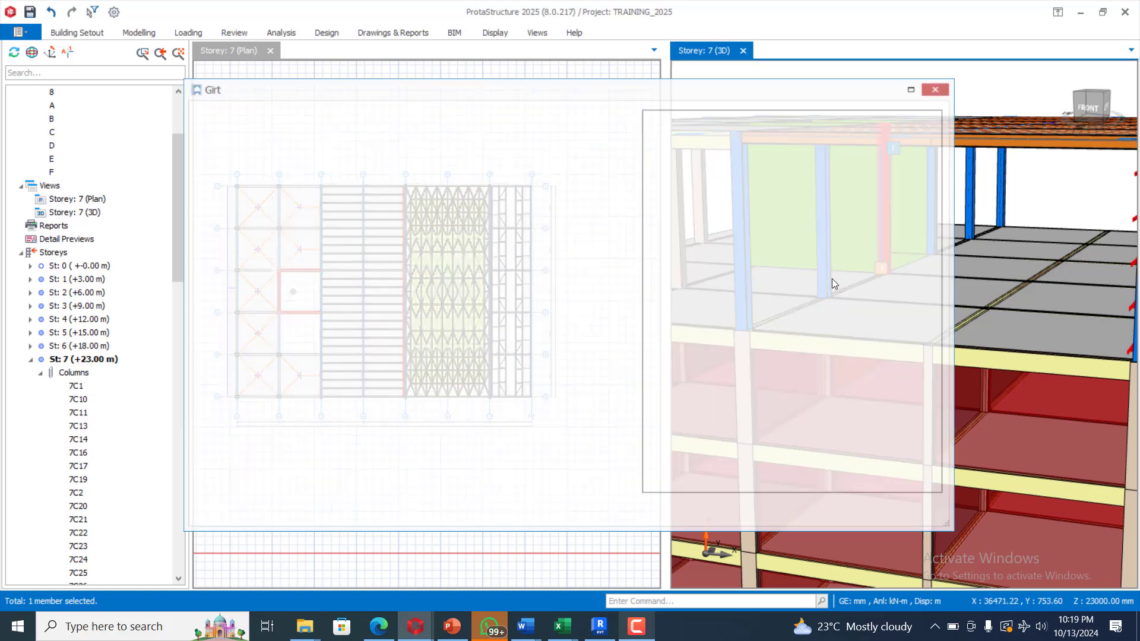
{"action": "left_click", "coordinate": [820, 510]}
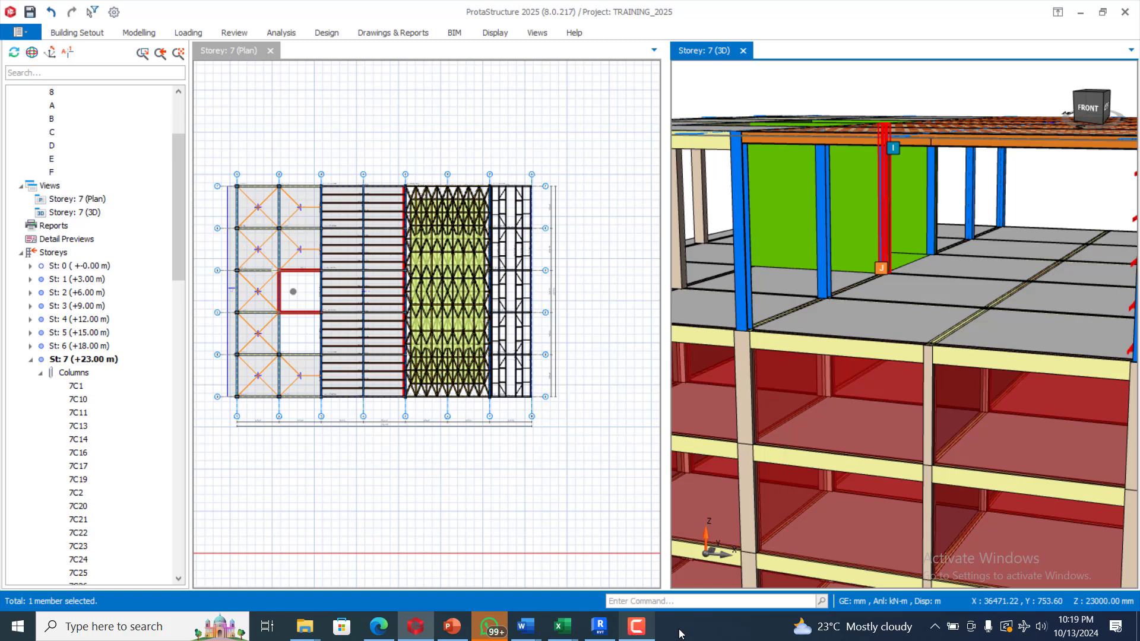
{"action": "left_click", "coordinate": [634, 624]}
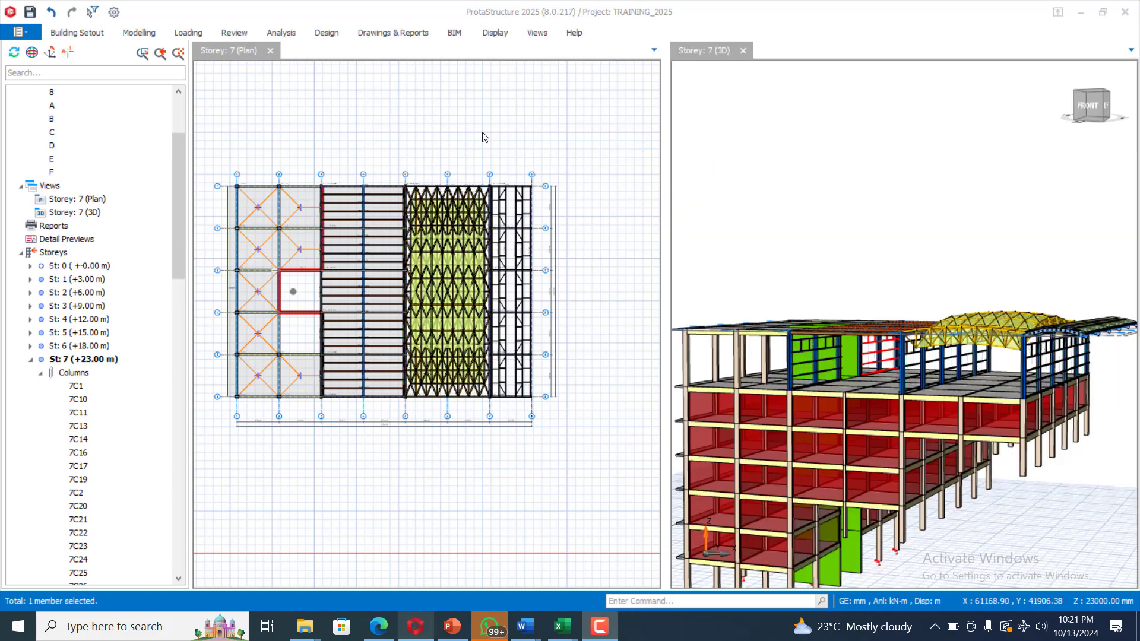
Step: Insert an X Brace with profile UKA90X90X8 between the front two steel columns of the canopy-side row on storey 7
{"action": "scroll", "coordinate": [995, 271], "scroll_direction": "down", "scroll_amount": 3}
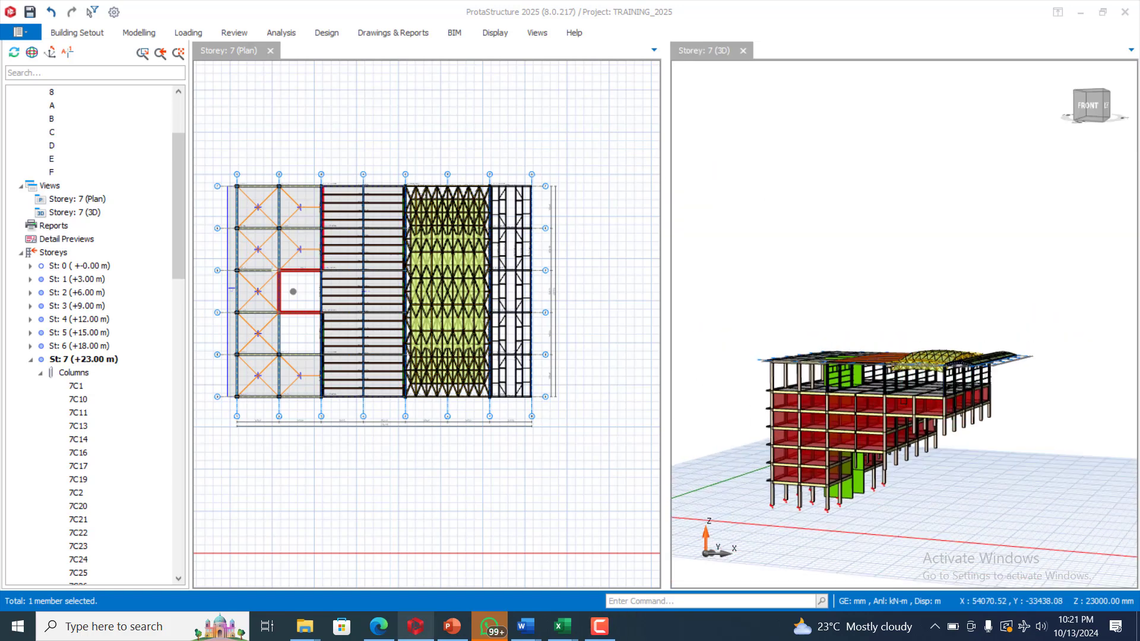
{"action": "scroll", "coordinate": [999, 358], "scroll_direction": "up", "scroll_amount": 5}
{"action": "scroll", "coordinate": [999, 358], "scroll_direction": "up", "scroll_amount": 2}
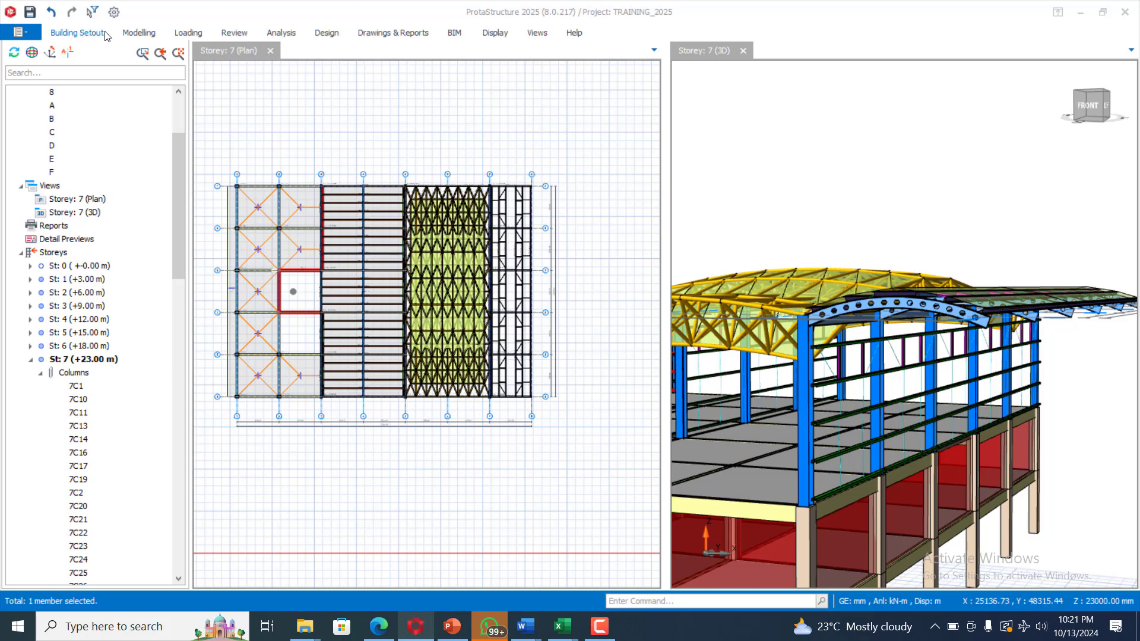
{"action": "left_click", "coordinate": [132, 32]}
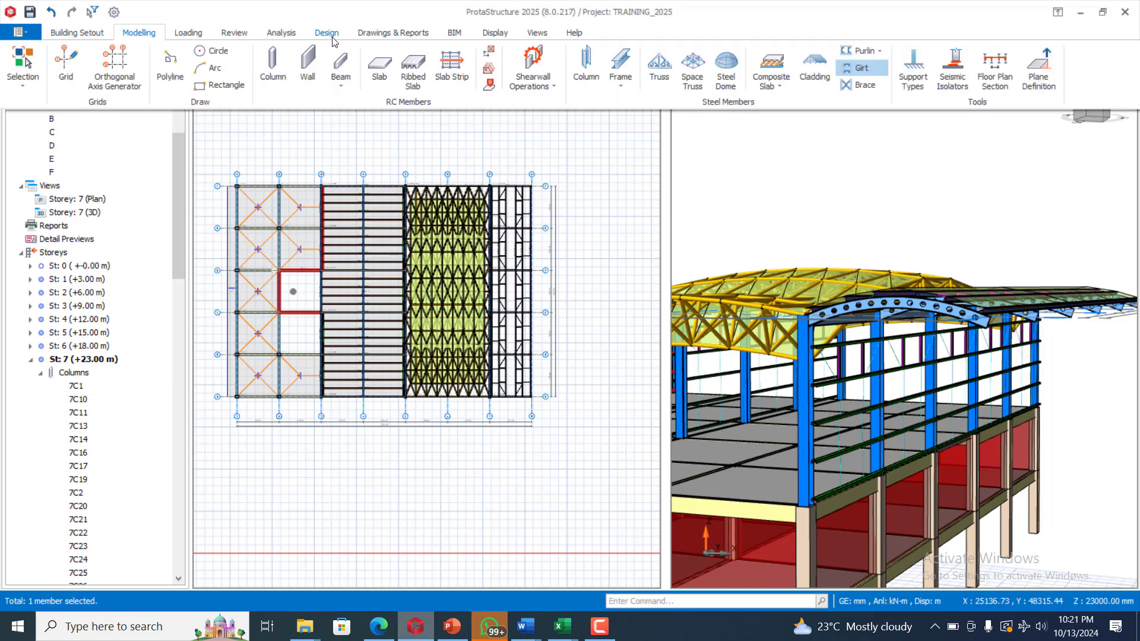
{"action": "left_click", "coordinate": [855, 85]}
{"action": "left_click", "coordinate": [877, 389]}
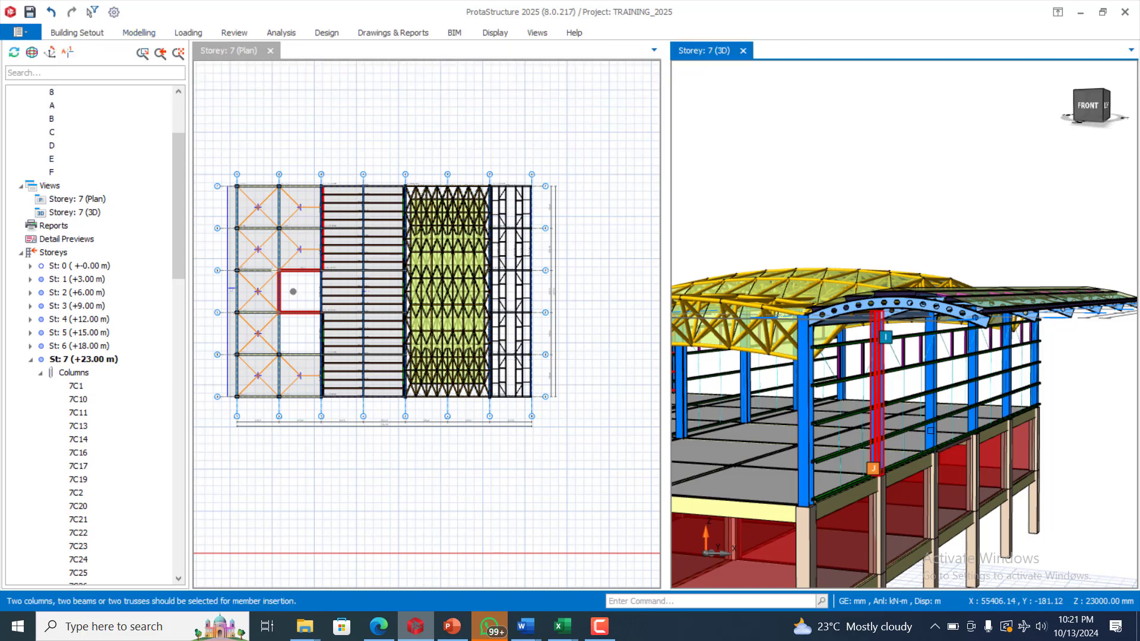
{"action": "left_click", "coordinate": [816, 409]}
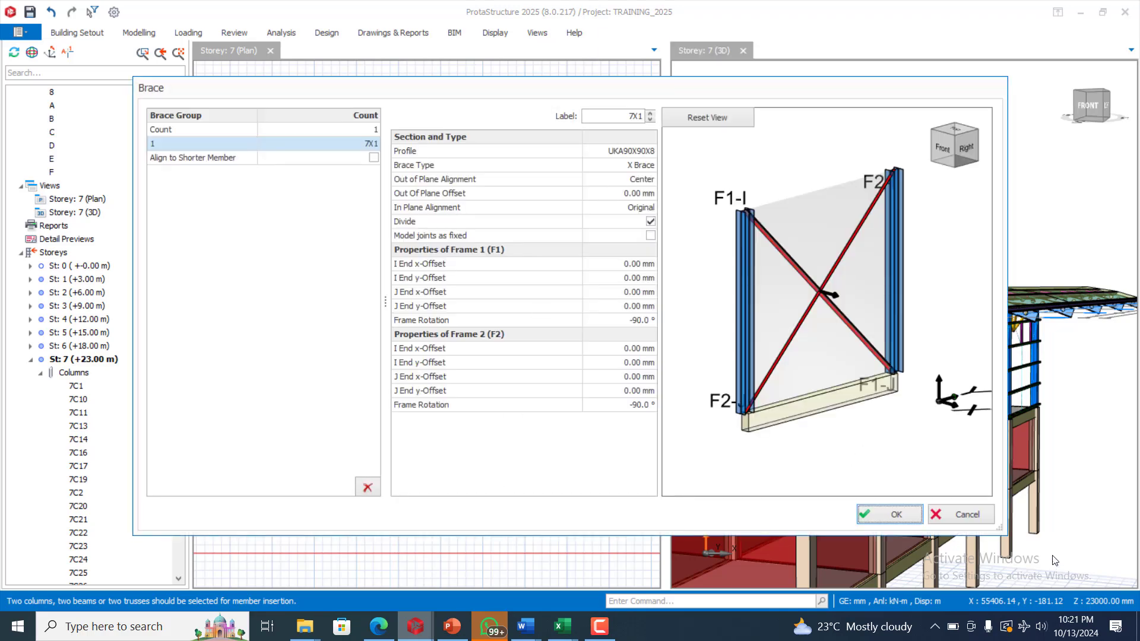
{"action": "left_click", "coordinate": [897, 515]}
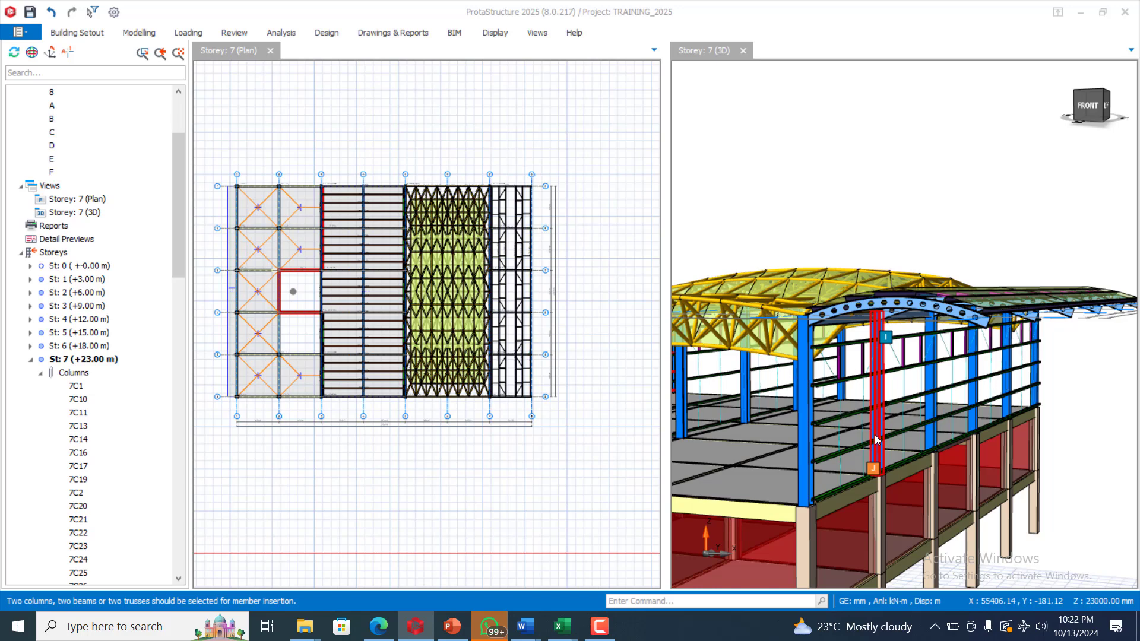
{"action": "left_click", "coordinate": [608, 628]}
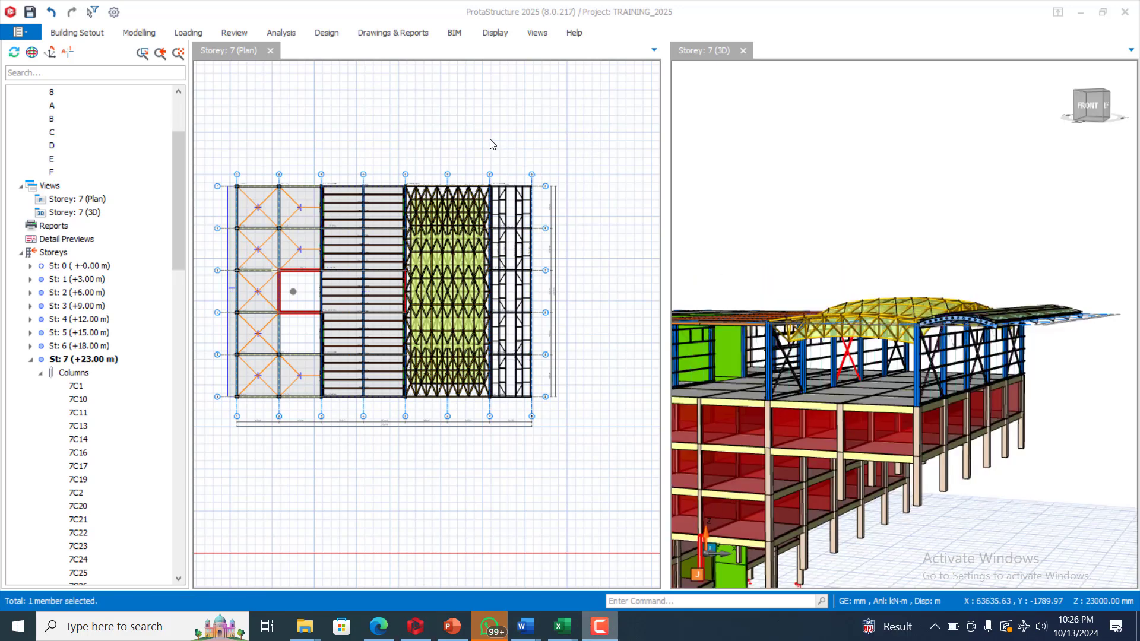
Step: Examine the girts, X braces, curved canopy beams and roof trusses of storey 7 in the 3D view
{"action": "scroll", "coordinate": [858, 249], "scroll_direction": "up", "scroll_amount": 3}
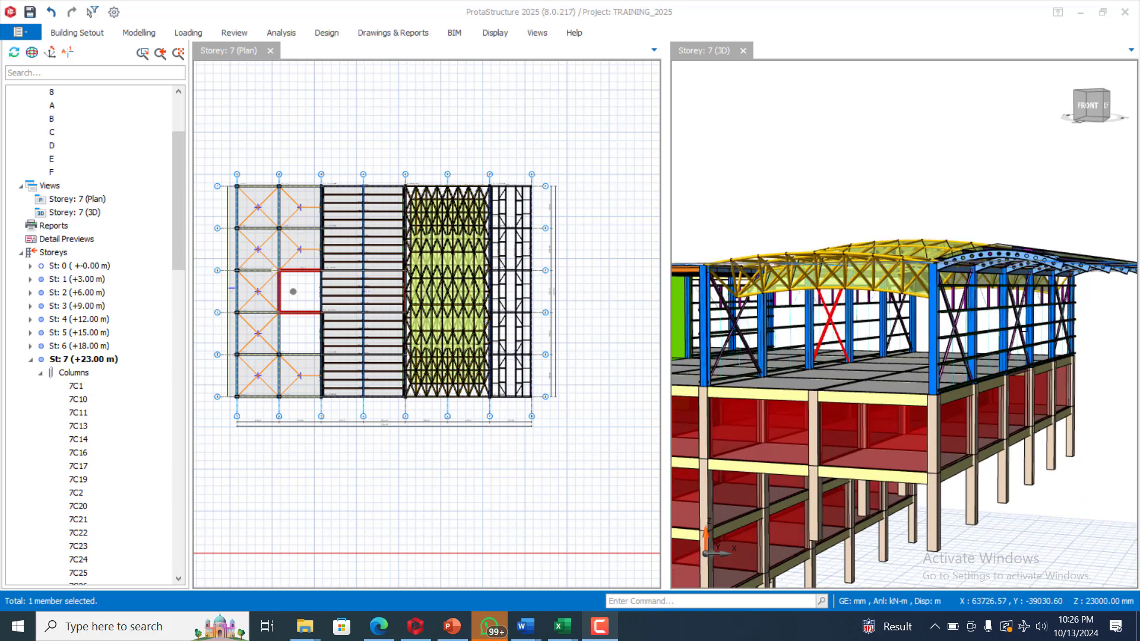
{"action": "scroll", "coordinate": [957, 343], "scroll_direction": "down", "scroll_amount": 4}
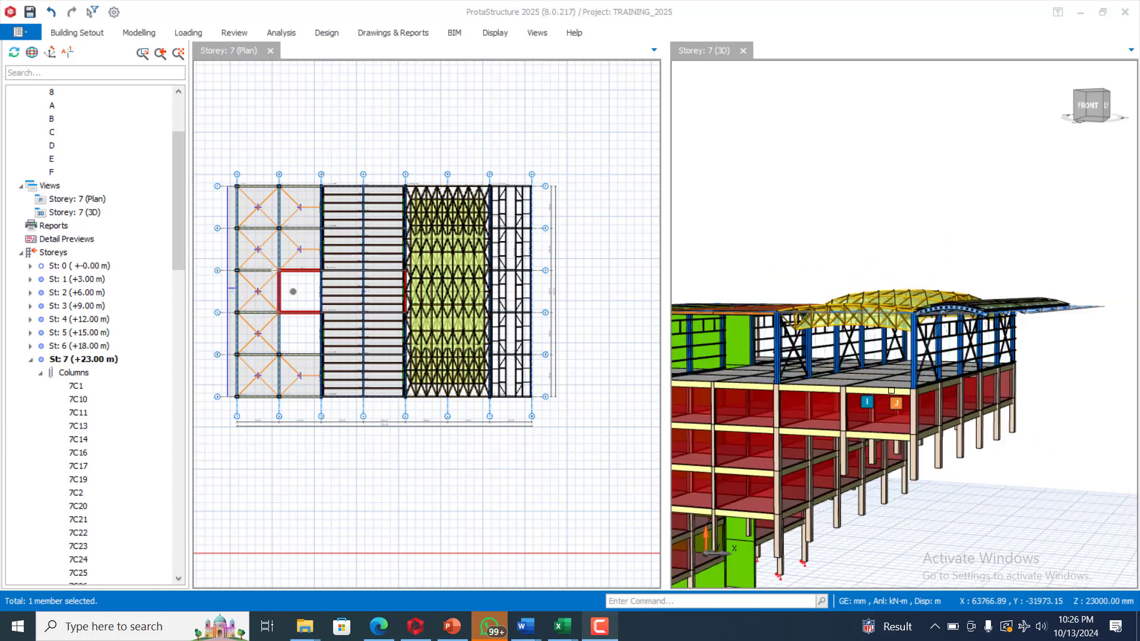
{"action": "scroll", "coordinate": [997, 357], "scroll_direction": "down", "scroll_amount": 1}
{"action": "mouse_move", "coordinate": [1036, 379]}
{"action": "middle_mouse_down"}
{"action": "mouse_move", "coordinate": [1028, 400]}
{"action": "mouse_move", "coordinate": [1040, 361]}
{"action": "mouse_move", "coordinate": [970, 382]}
{"action": "middle_mouse_up"}
{"action": "scroll", "coordinate": [1048, 350], "scroll_direction": "up", "scroll_amount": 3}
{"action": "scroll", "coordinate": [855, 418], "scroll_direction": "up", "scroll_amount": 1}
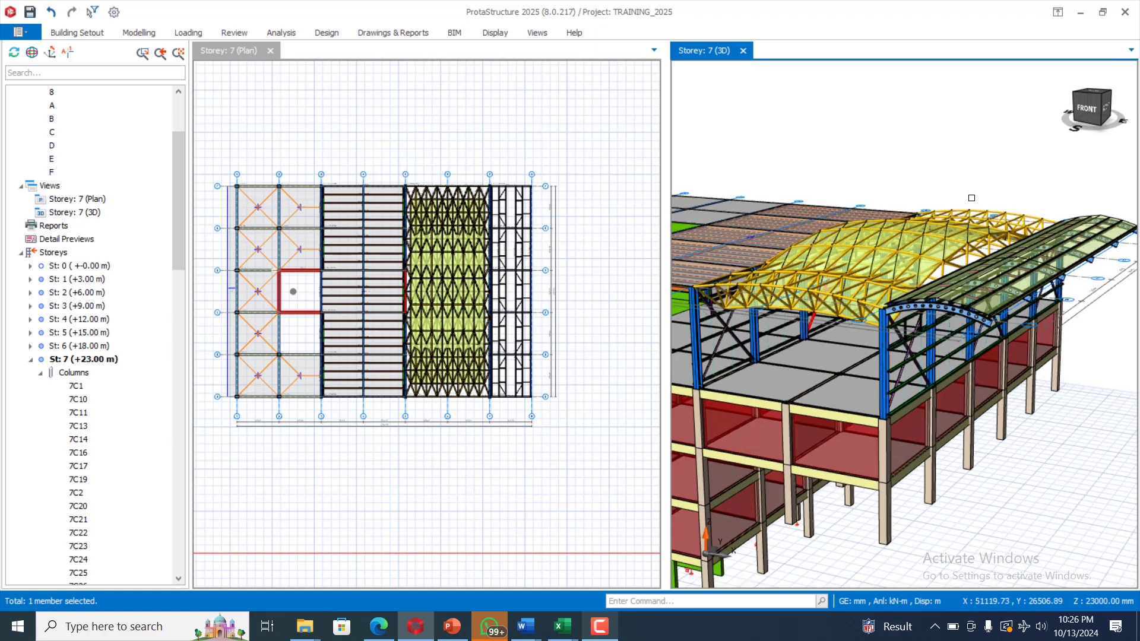
{"action": "scroll", "coordinate": [1069, 315], "scroll_direction": "up", "scroll_amount": 2}
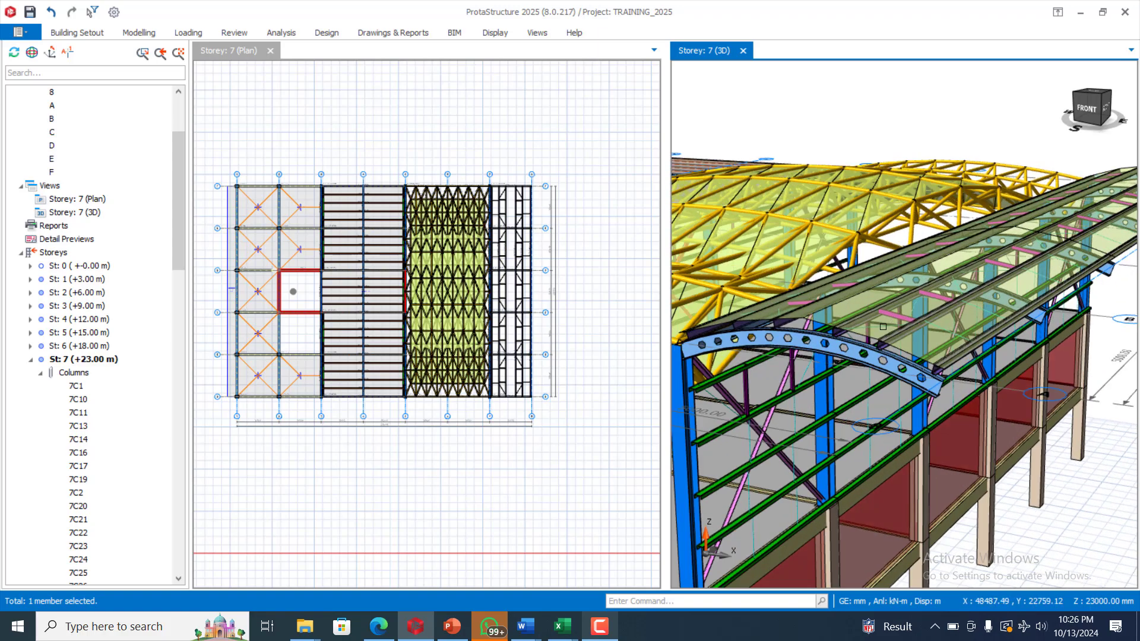
{"action": "scroll", "coordinate": [979, 357], "scroll_direction": "down", "scroll_amount": 2}
{"action": "scroll", "coordinate": [956, 395], "scroll_direction": "up", "scroll_amount": 1}
{"action": "middle_click_drag", "start_coordinate": [1061, 365], "coordinate": [969, 408]}
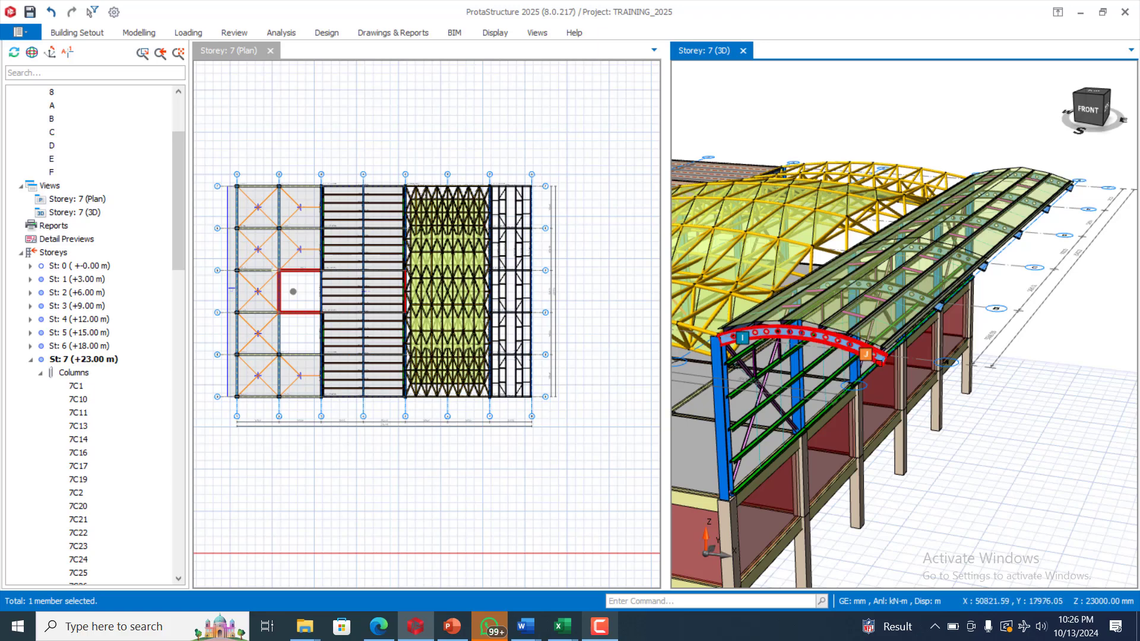
{"action": "scroll", "coordinate": [879, 363], "scroll_direction": "up", "scroll_amount": 3}
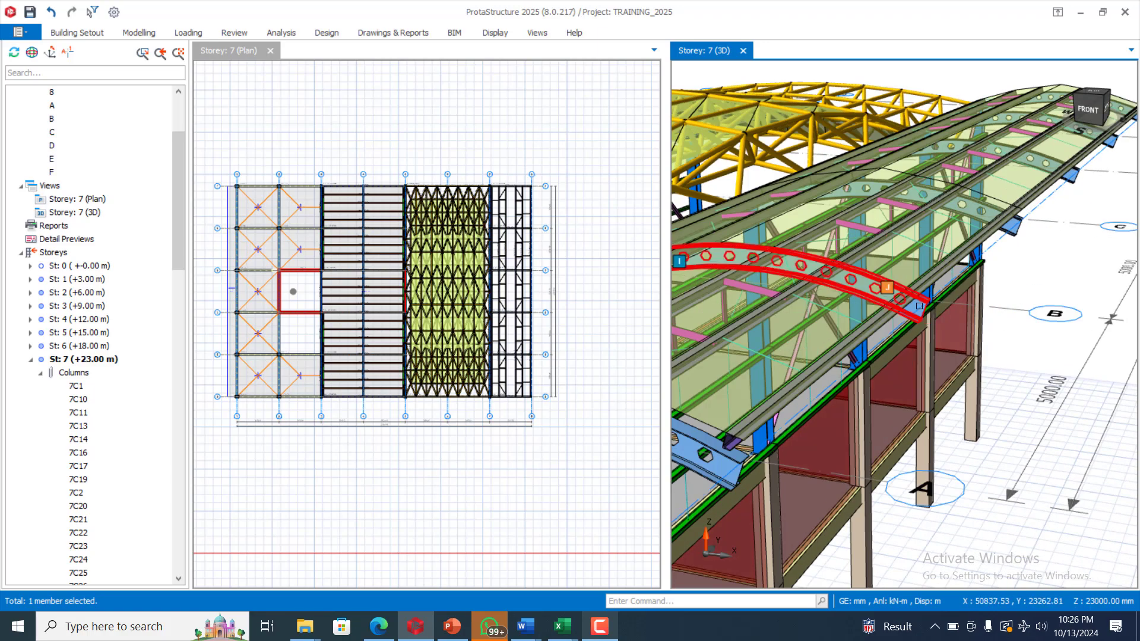
{"action": "scroll", "coordinate": [1031, 275], "scroll_direction": "down", "scroll_amount": 3}
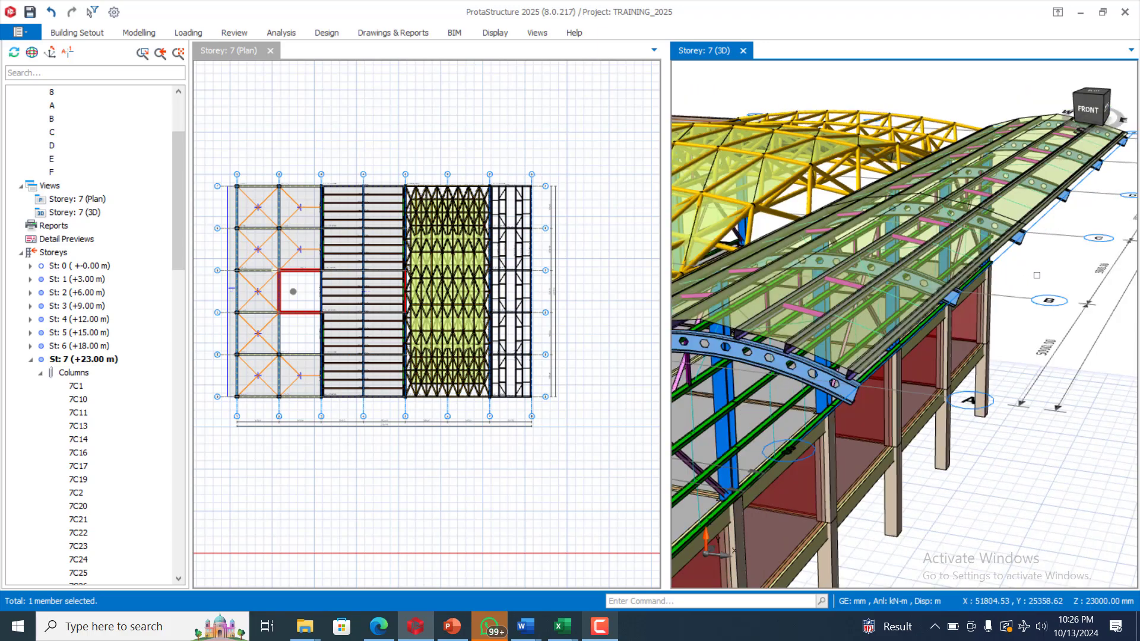
{"action": "scroll", "coordinate": [823, 354], "scroll_direction": "down", "scroll_amount": 1}
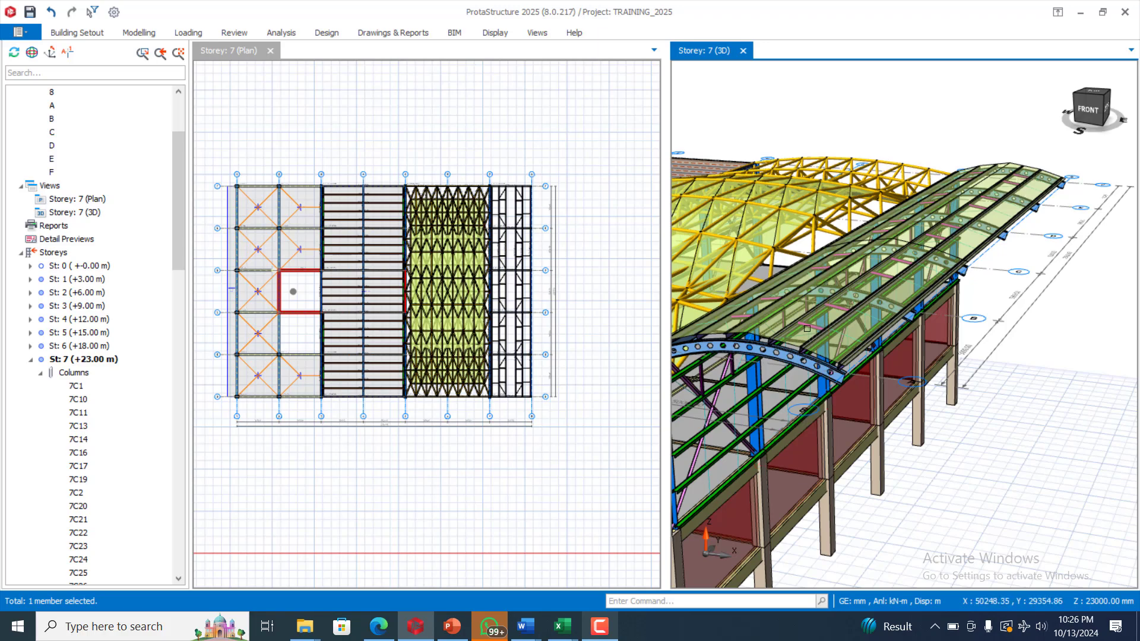
{"action": "scroll", "coordinate": [950, 261], "scroll_direction": "down", "scroll_amount": 4}
{"action": "scroll", "coordinate": [892, 288], "scroll_direction": "up", "scroll_amount": 3}
{"action": "scroll", "coordinate": [892, 288], "scroll_direction": "up", "scroll_amount": 2}
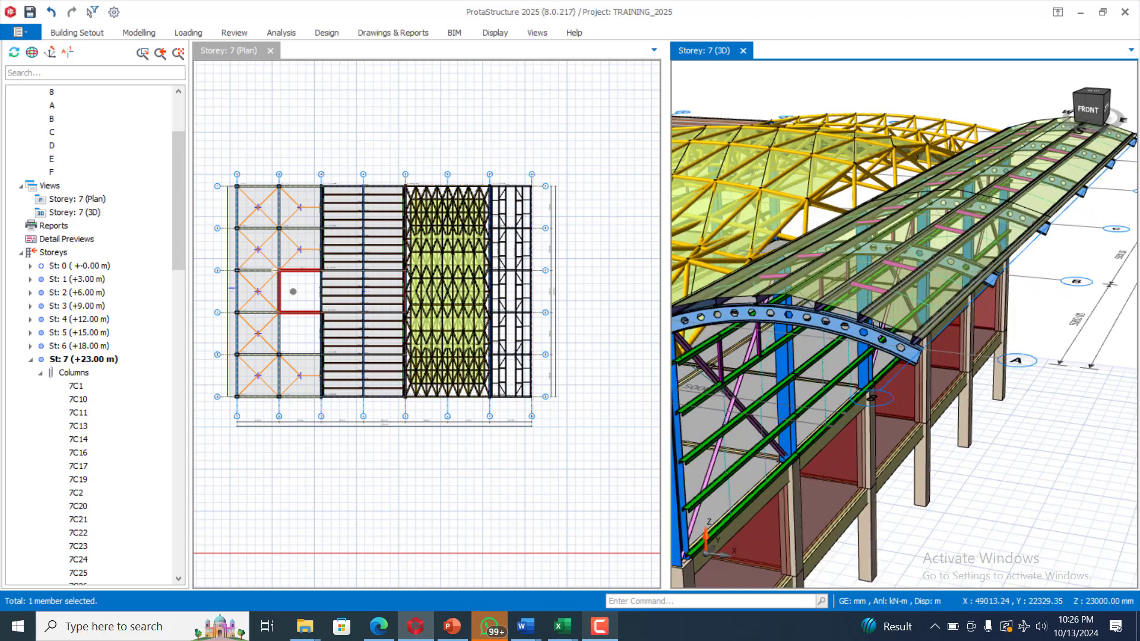
Step: Insert a UKA90X90X8 X Brace between the two front curved canopy beams, in the bay between grids A and B on storey 7
{"action": "left_click", "coordinate": [135, 34]}
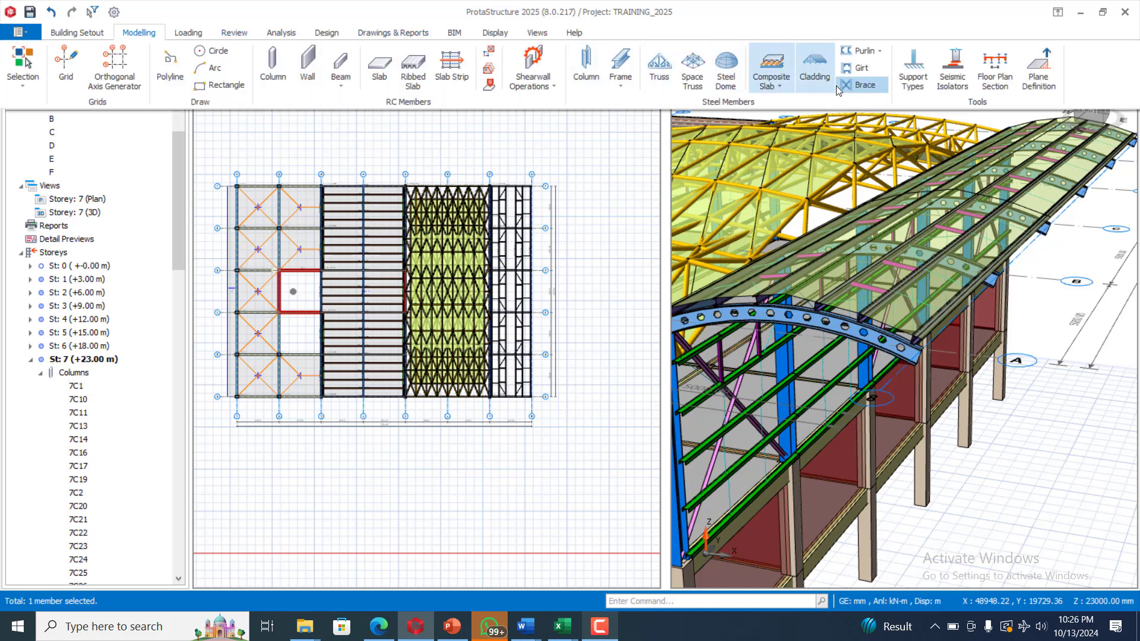
{"action": "left_click", "coordinate": [855, 88]}
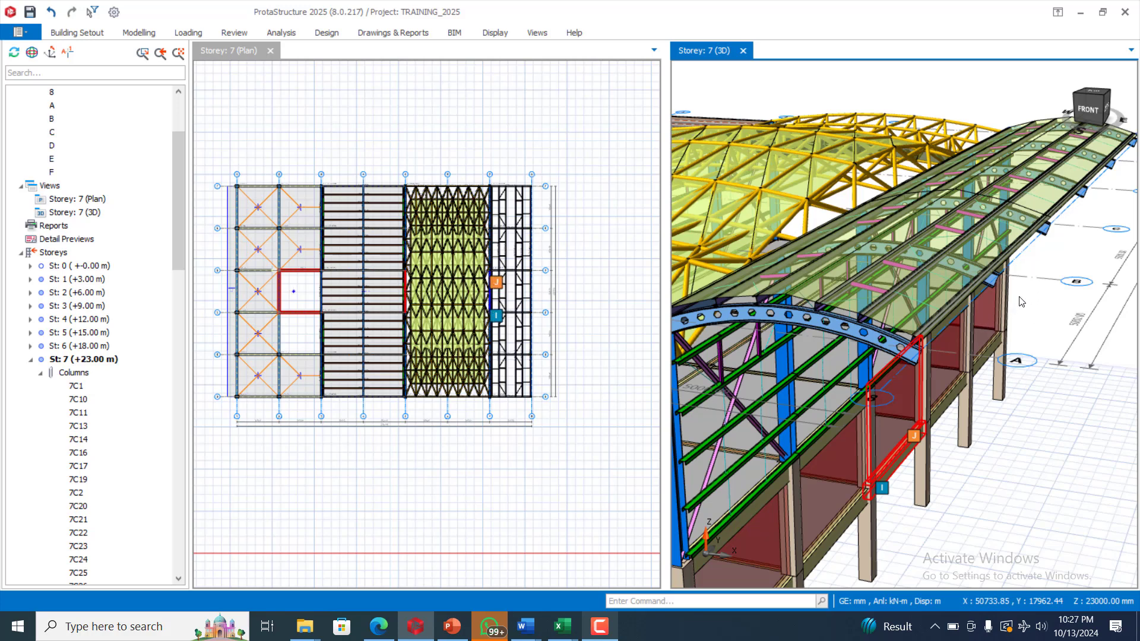
{"action": "scroll", "coordinate": [1044, 259], "scroll_direction": "down", "scroll_amount": 1}
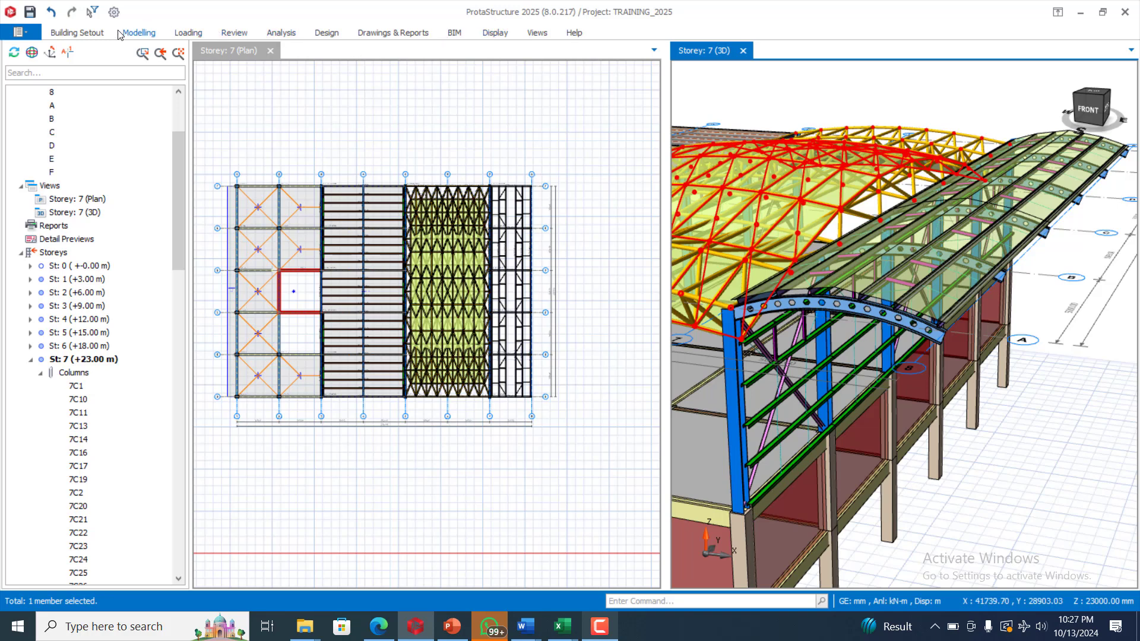
{"action": "left_click", "coordinate": [135, 35]}
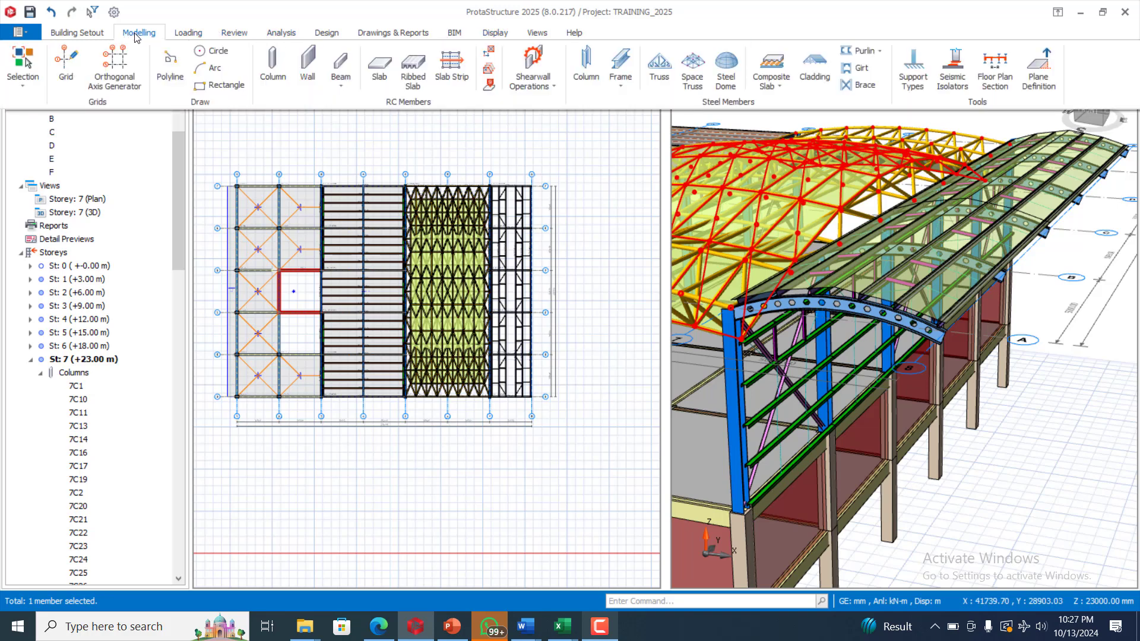
{"action": "left_click", "coordinate": [862, 86]}
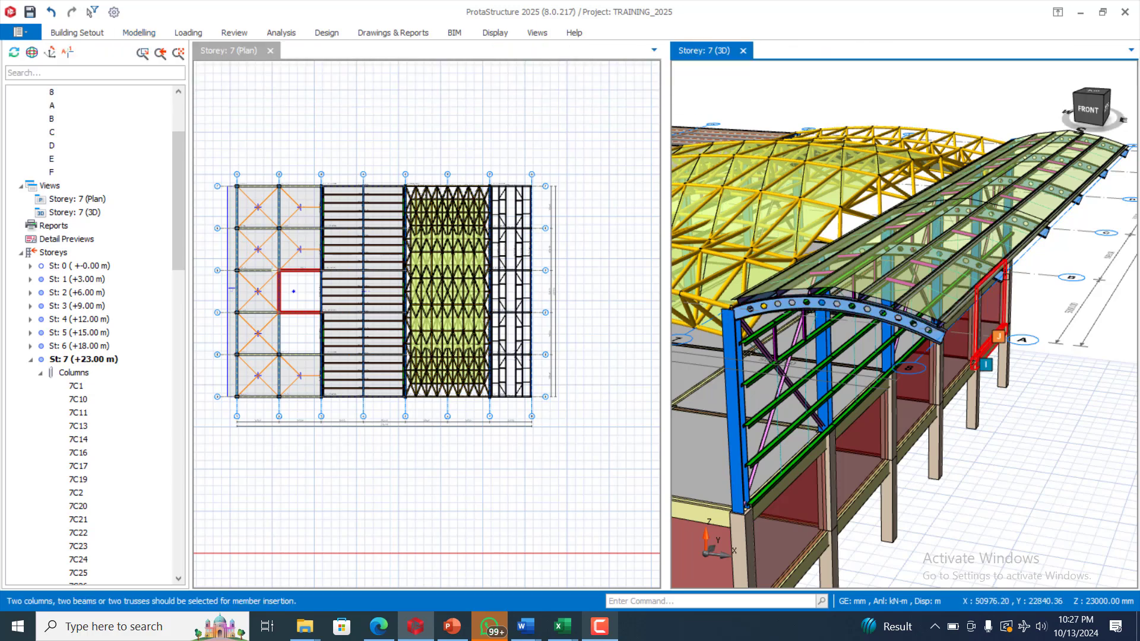
{"action": "scroll", "coordinate": [1003, 280], "scroll_direction": "up", "scroll_amount": 2}
{"action": "left_click", "coordinate": [987, 282]}
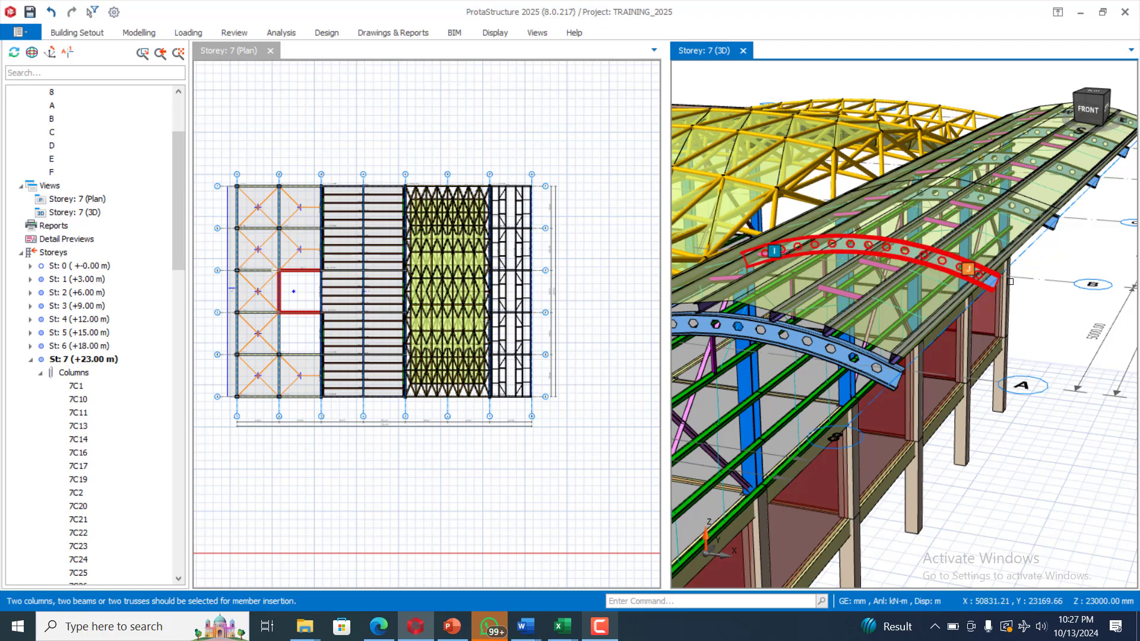
{"action": "left_click", "coordinate": [975, 320]}
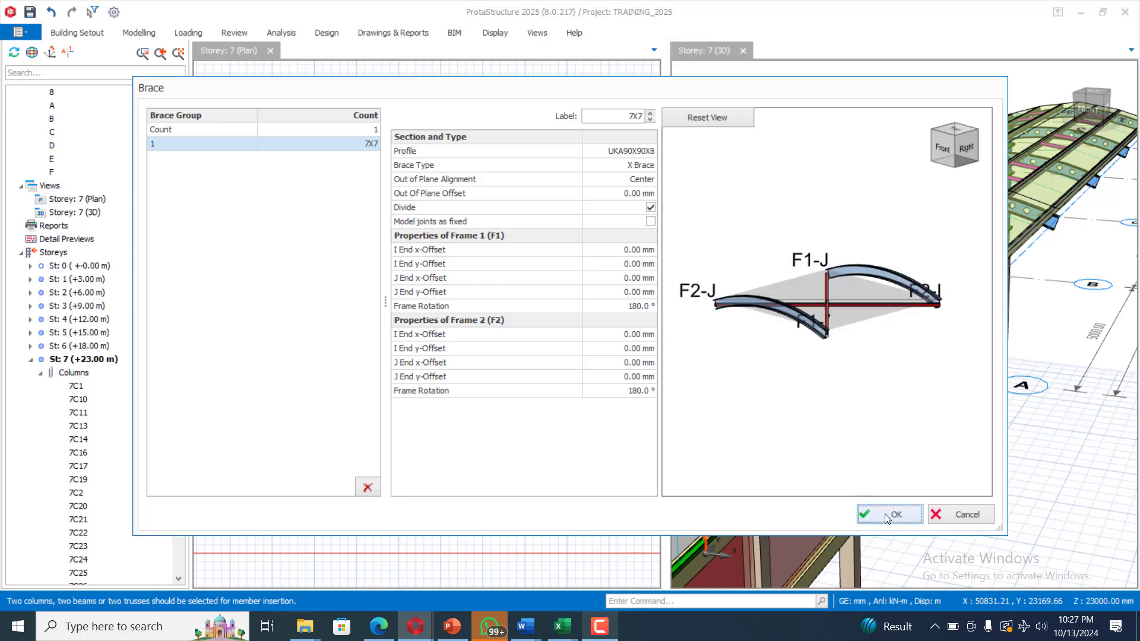
{"action": "left_click", "coordinate": [889, 515]}
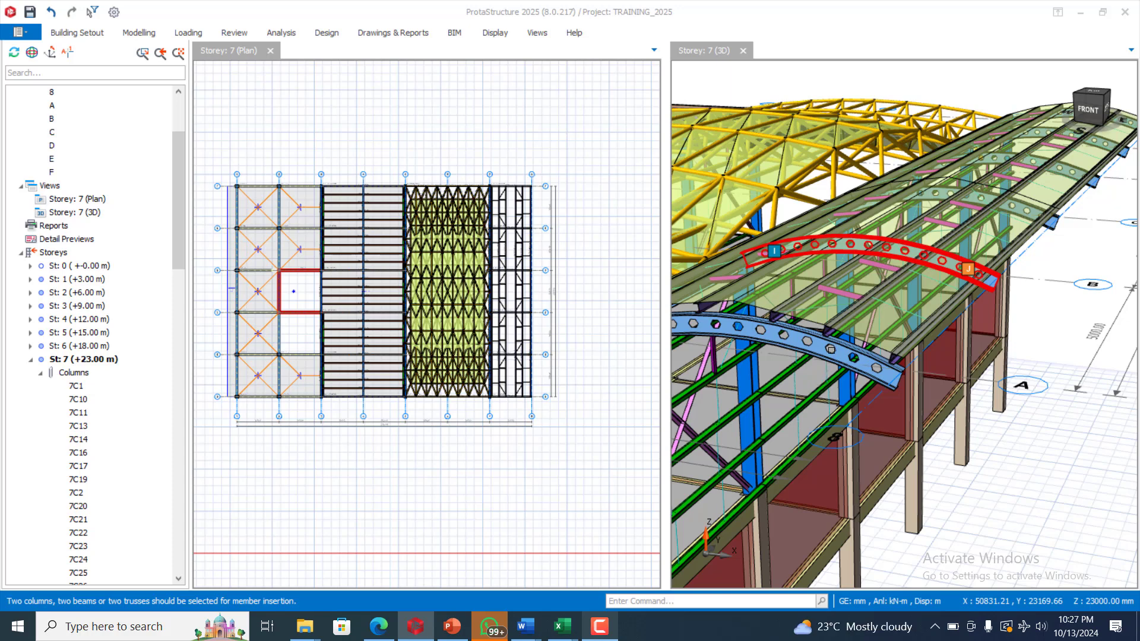
{"action": "left_click", "coordinate": [832, 354]}
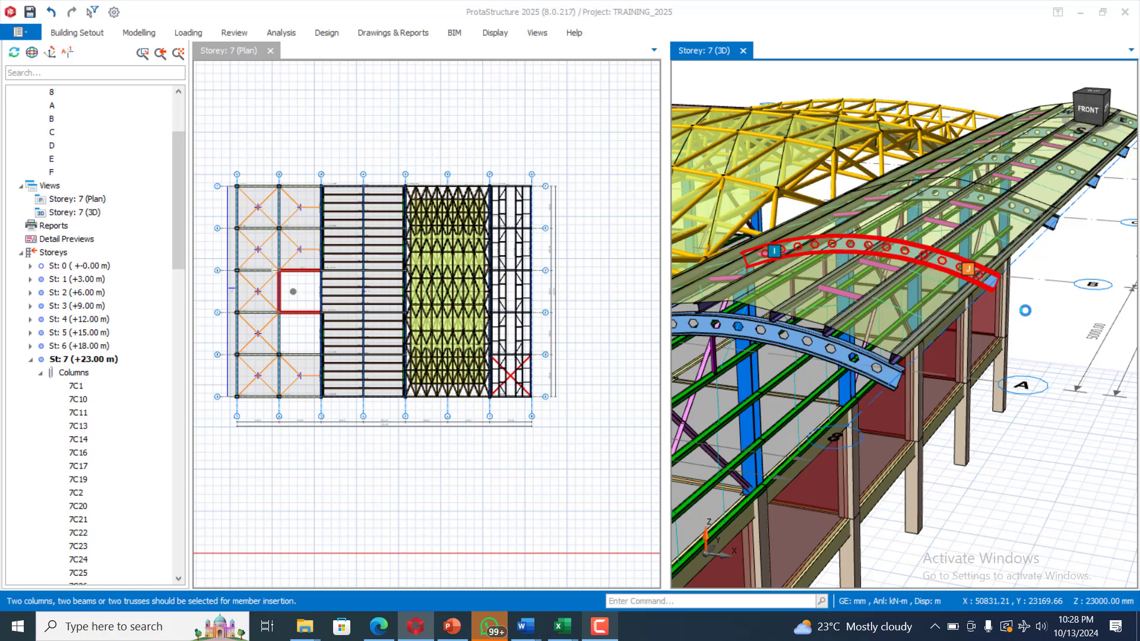
Step: Insert a UKA90X90X8 X Brace between the curved canopy beams of the middle bay, between grids C and D
{"action": "scroll", "coordinate": [908, 338], "scroll_direction": "down", "scroll_amount": 1}
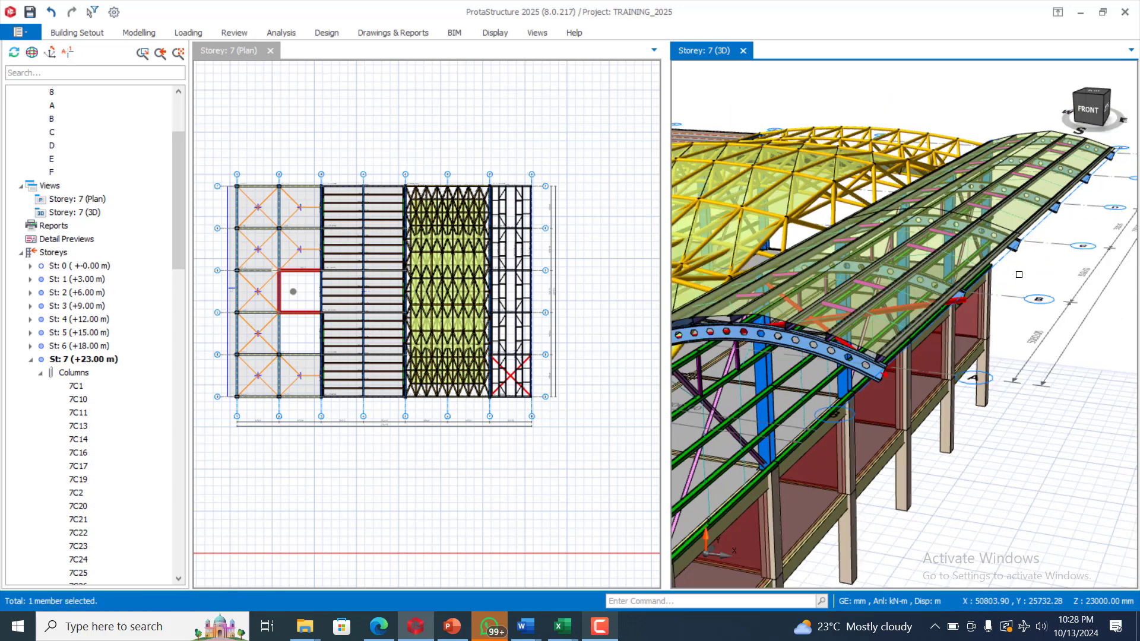
{"action": "scroll", "coordinate": [831, 286], "scroll_direction": "up", "scroll_amount": 1}
{"action": "scroll", "coordinate": [831, 286], "scroll_direction": "down", "scroll_amount": 3}
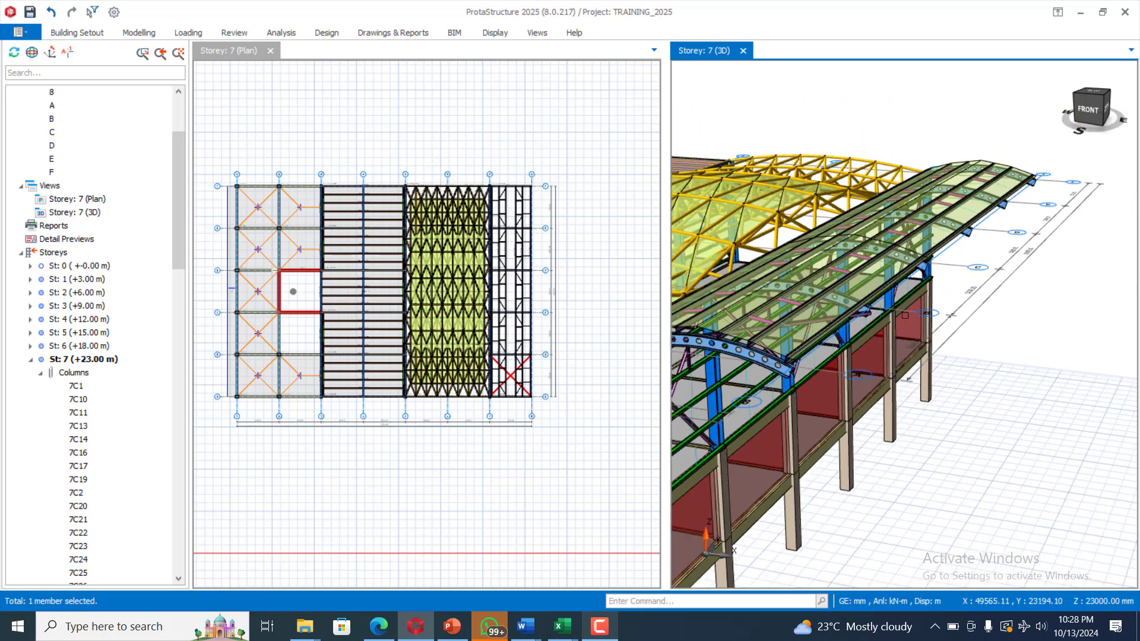
{"action": "scroll", "coordinate": [935, 279], "scroll_direction": "up", "scroll_amount": 3}
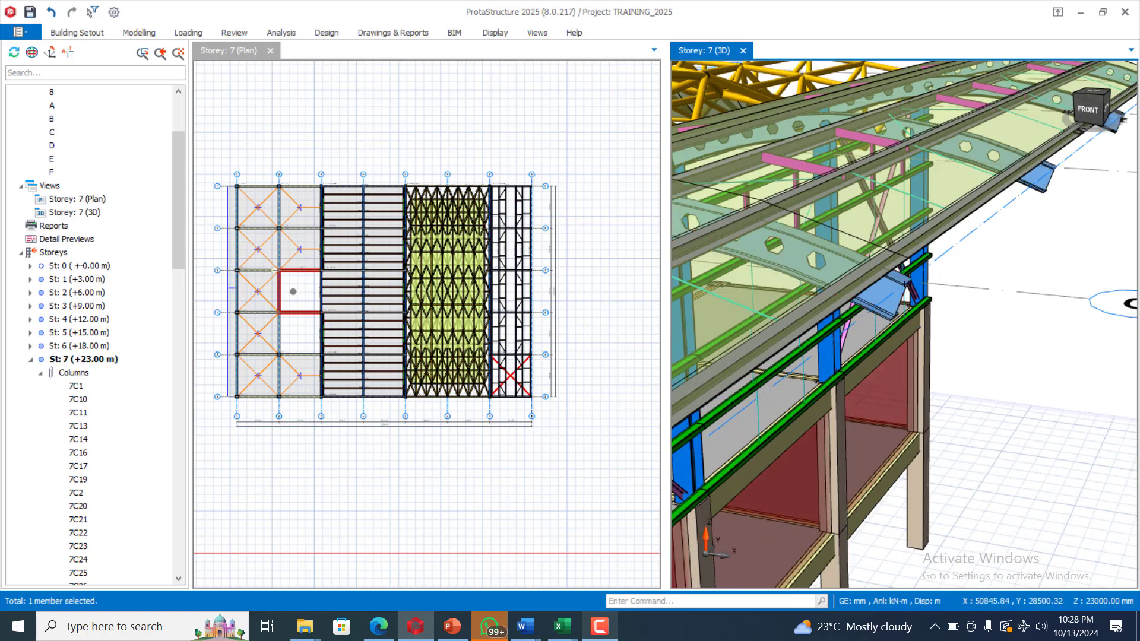
{"action": "double_click", "coordinate": [1043, 193]}
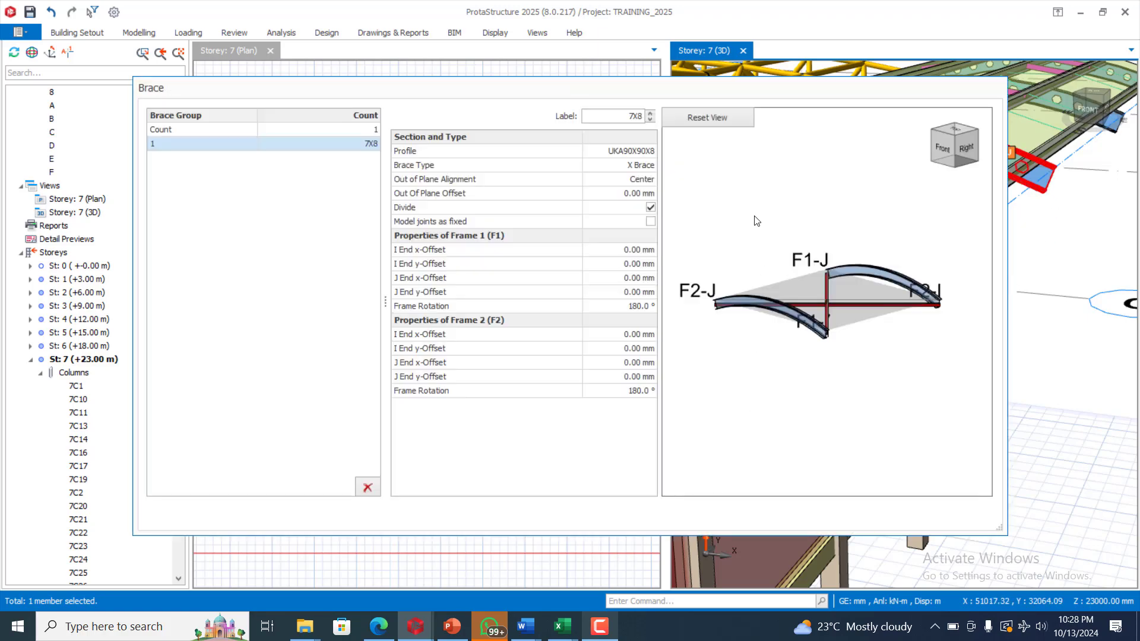
{"action": "left_click", "coordinate": [866, 511]}
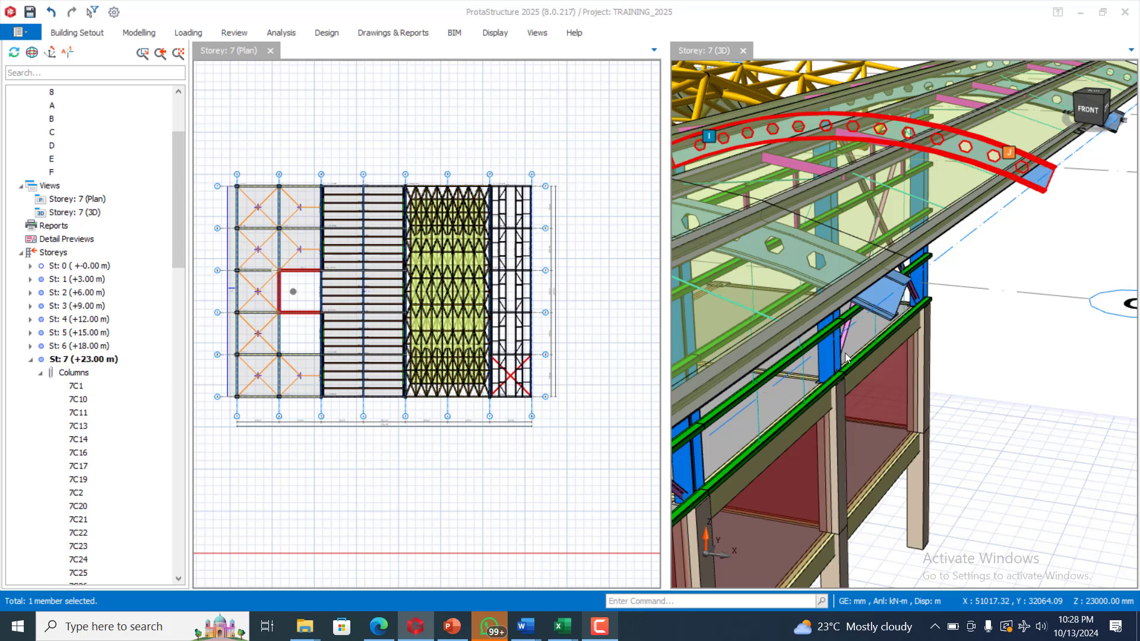
{"action": "left_click", "coordinate": [863, 281]}
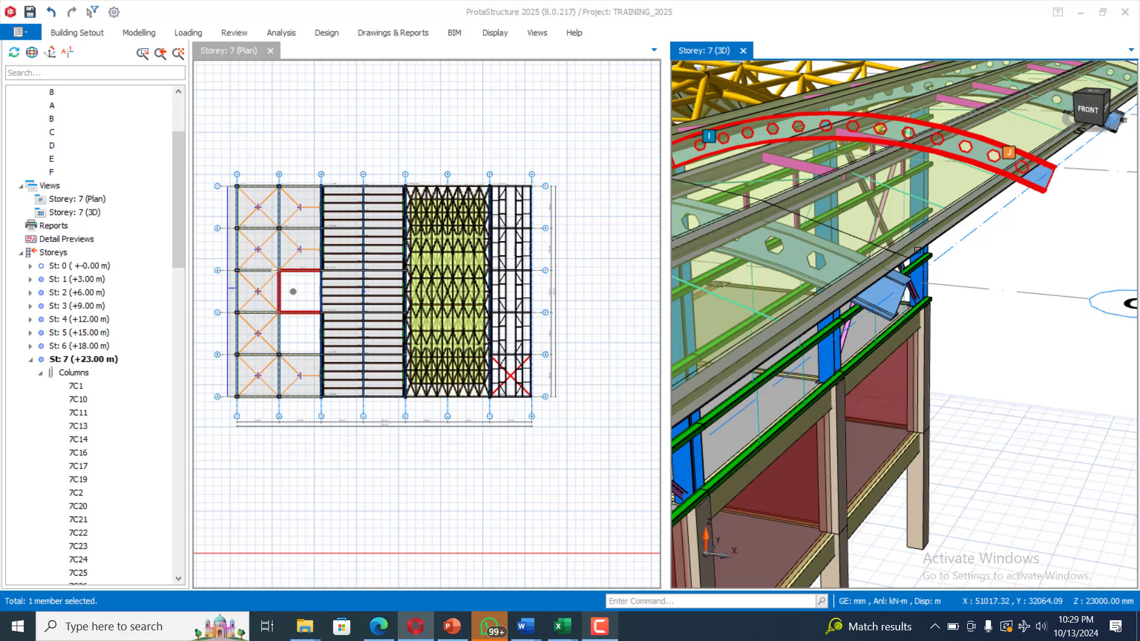
Step: Insert a UKA90X90X8 X Brace between the last two curved canopy beams, in the bay between grids E and F
{"action": "scroll", "coordinate": [932, 267], "scroll_direction": "down", "scroll_amount": 3}
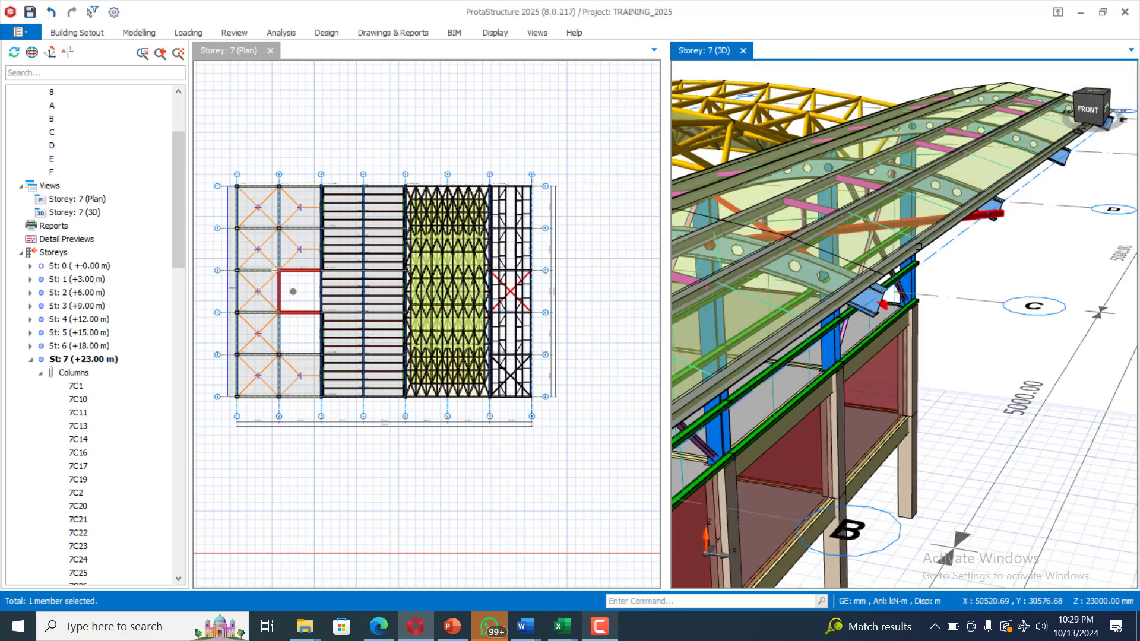
{"action": "scroll", "coordinate": [932, 267], "scroll_direction": "down", "scroll_amount": 5}
{"action": "scroll", "coordinate": [932, 266], "scroll_direction": "up", "scroll_amount": 5}
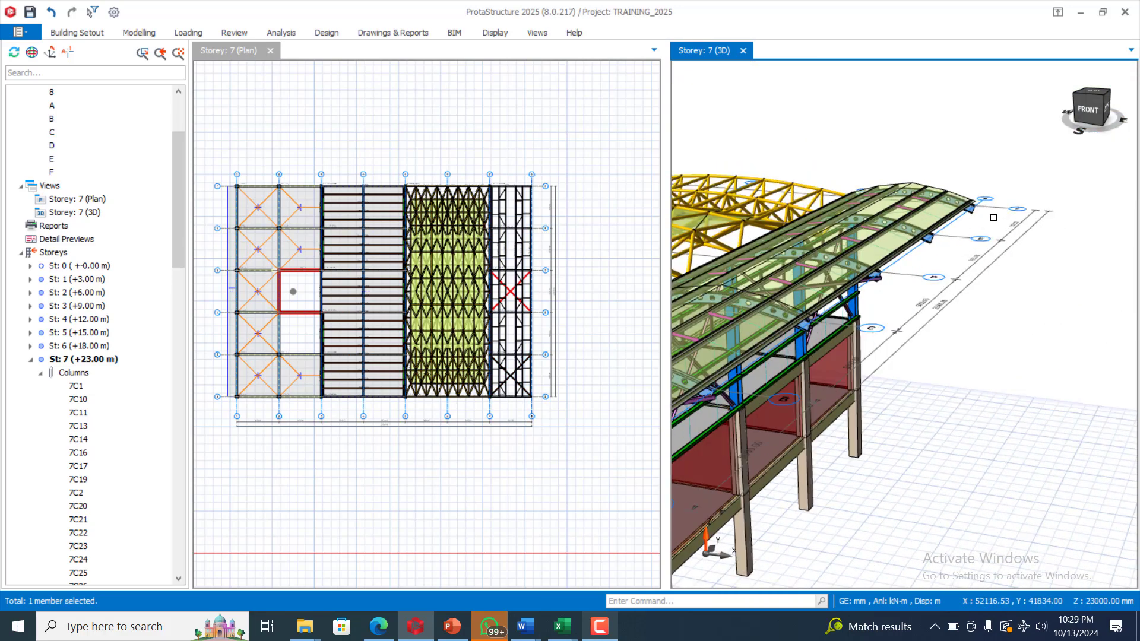
{"action": "scroll", "coordinate": [919, 249], "scroll_direction": "up", "scroll_amount": 2}
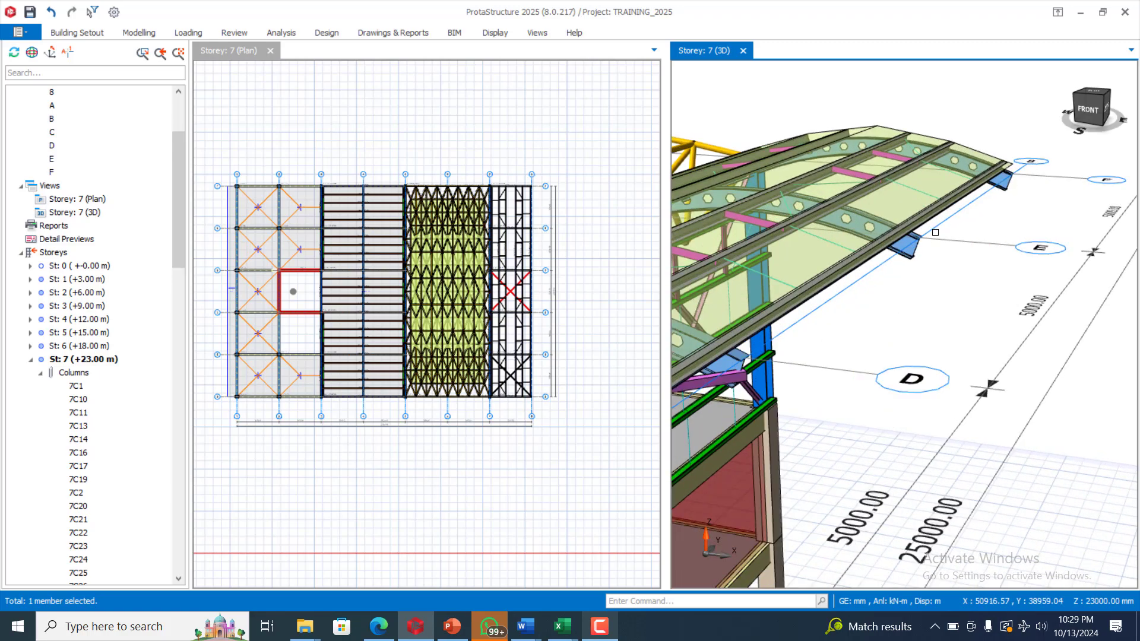
{"action": "double_click", "coordinate": [1003, 193]}
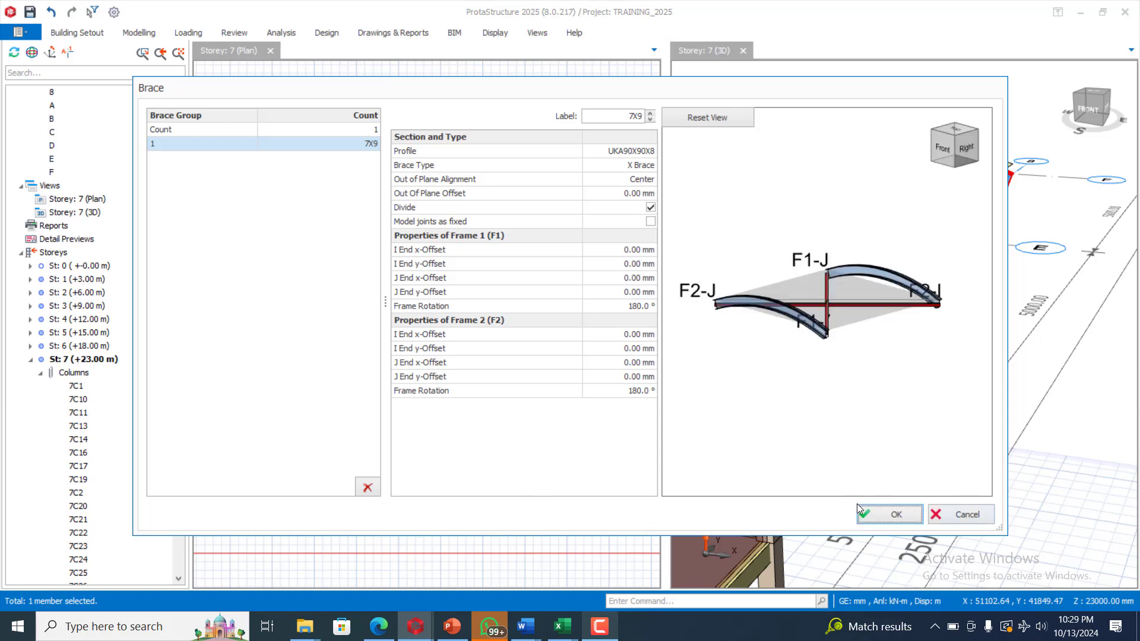
{"action": "left_click", "coordinate": [873, 515]}
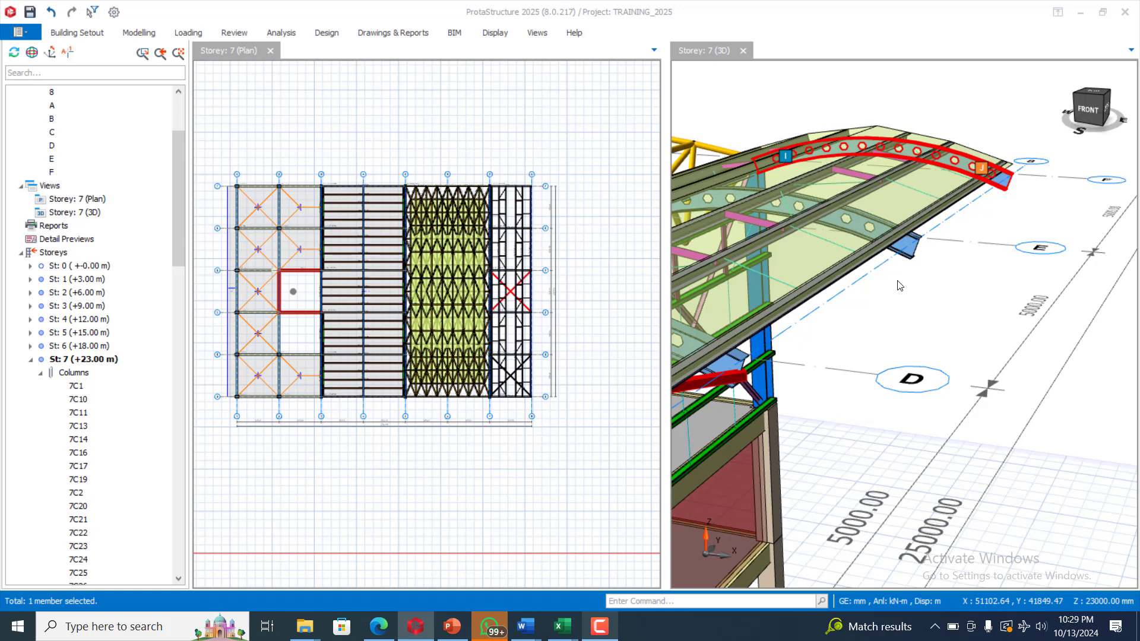
{"action": "left_click", "coordinate": [923, 239]}
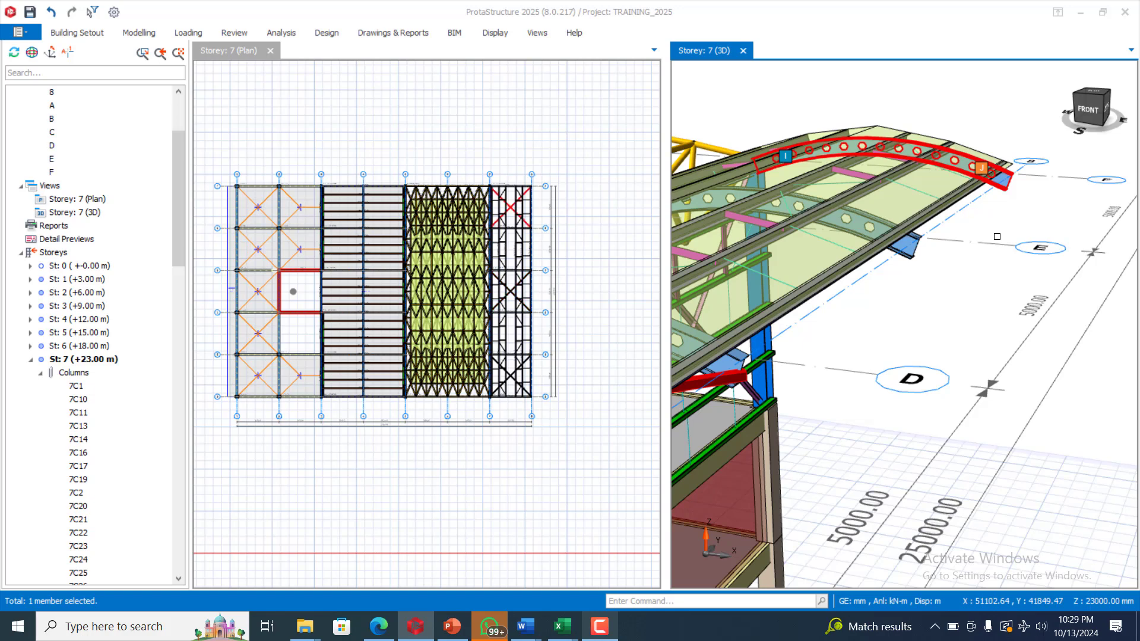
Step: Examine the braced canopy and the neighbouring yellow truss roof of storey 7 in the 3D view
{"action": "scroll", "coordinate": [997, 236], "scroll_direction": "down", "scroll_amount": 1}
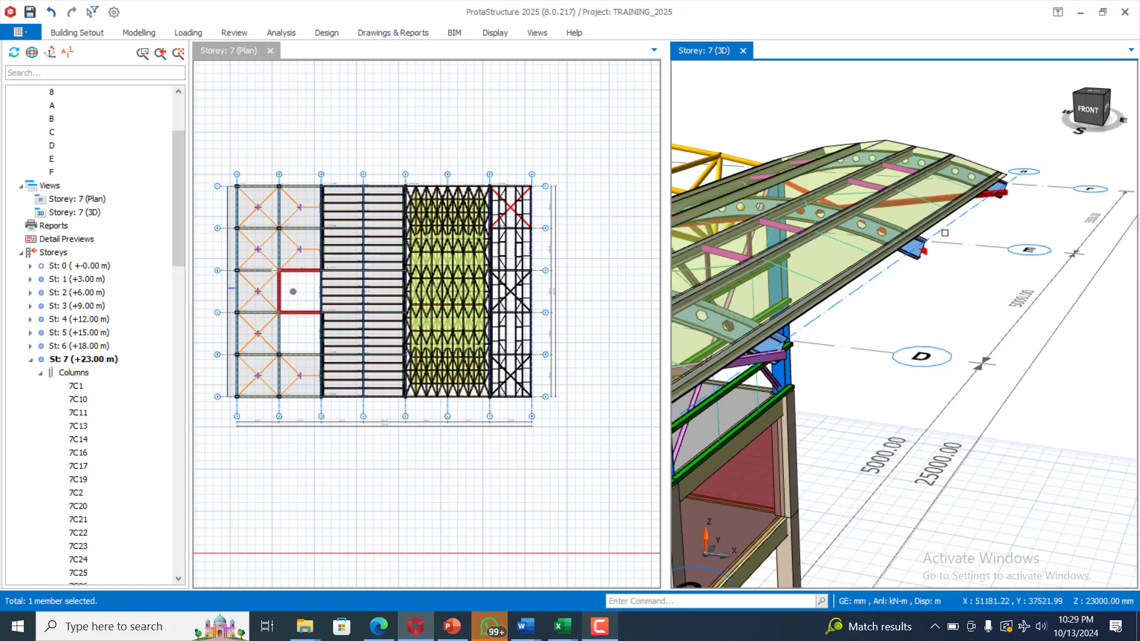
{"action": "scroll", "coordinate": [985, 249], "scroll_direction": "down", "scroll_amount": 2}
{"action": "scroll", "coordinate": [968, 283], "scroll_direction": "down", "scroll_amount": 3}
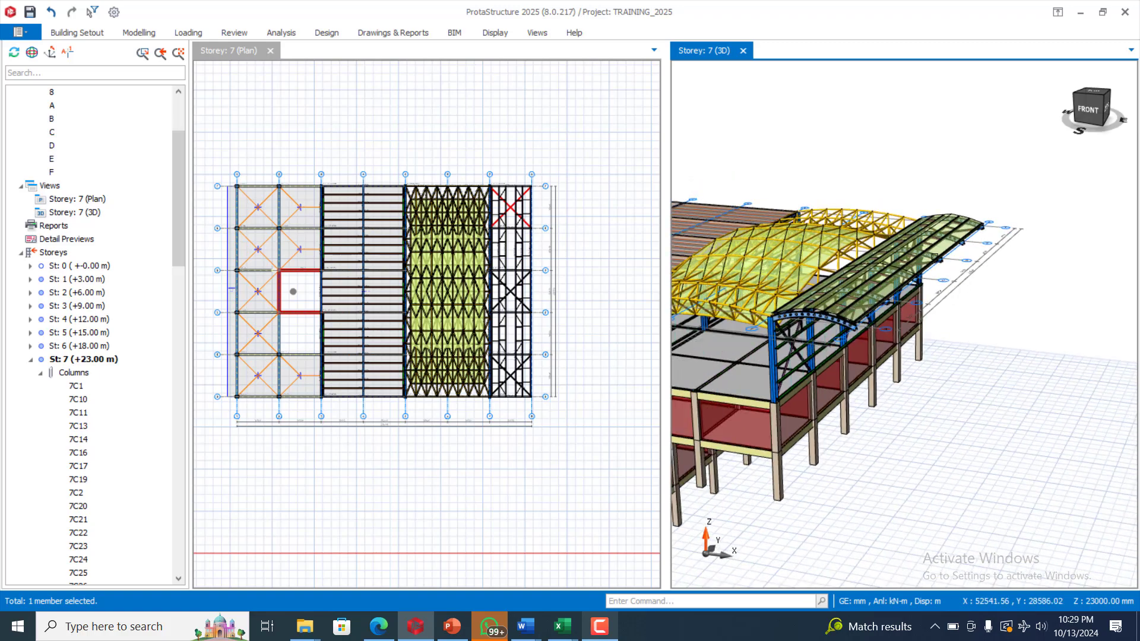
{"action": "scroll", "coordinate": [883, 280], "scroll_direction": "up", "scroll_amount": 4}
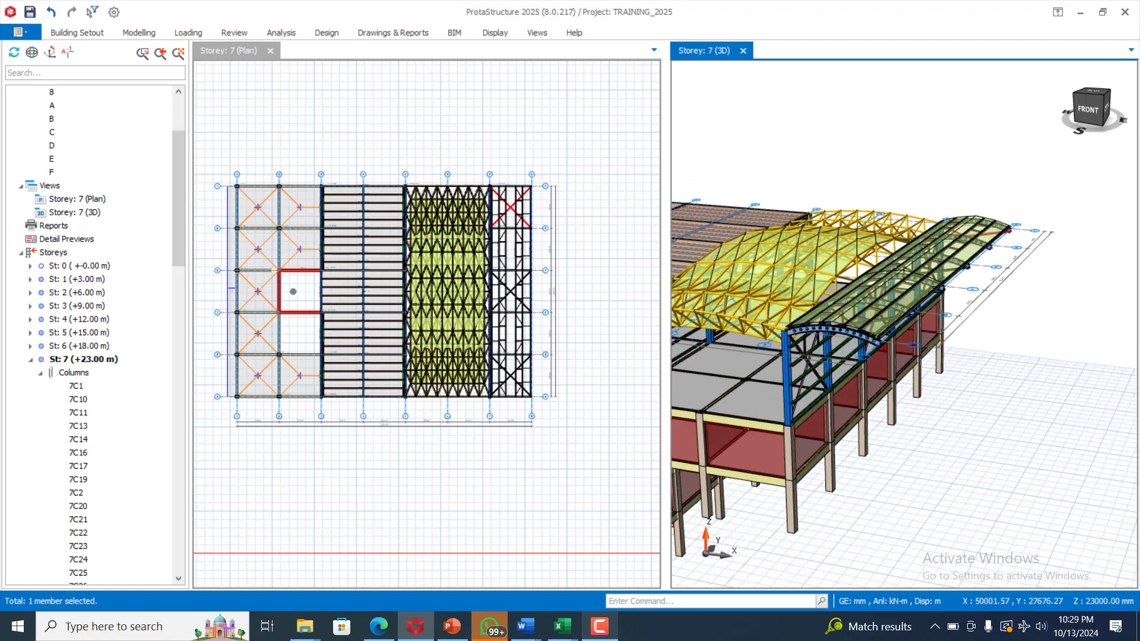
{"action": "scroll", "coordinate": [989, 310], "scroll_direction": "down", "scroll_amount": 1}
{"action": "mouse_move", "coordinate": [990, 333]}
{"action": "middle_mouse_down"}
{"action": "mouse_move", "coordinate": [1030, 305]}
{"action": "mouse_move", "coordinate": [1035, 324]}
{"action": "mouse_move", "coordinate": [1002, 344]}
{"action": "middle_mouse_up"}
{"action": "mouse_move", "coordinate": [967, 328]}
{"action": "middle_mouse_down"}
{"action": "mouse_move", "coordinate": [938, 338]}
{"action": "mouse_move", "coordinate": [969, 351]}
{"action": "middle_mouse_up"}
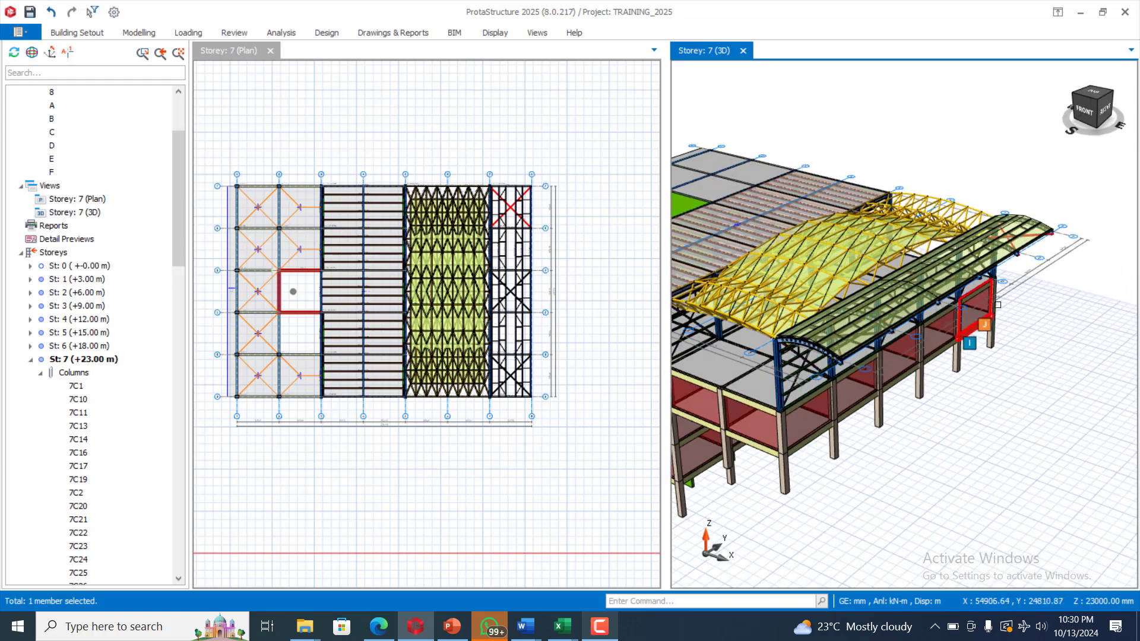
{"action": "middle_click", "coordinate": [966, 340]}
{"action": "middle_click", "coordinate": [967, 340]}
{"action": "scroll", "coordinate": [834, 327], "scroll_direction": "up", "scroll_amount": 3}
{"action": "scroll", "coordinate": [830, 266], "scroll_direction": "down", "scroll_amount": 2}
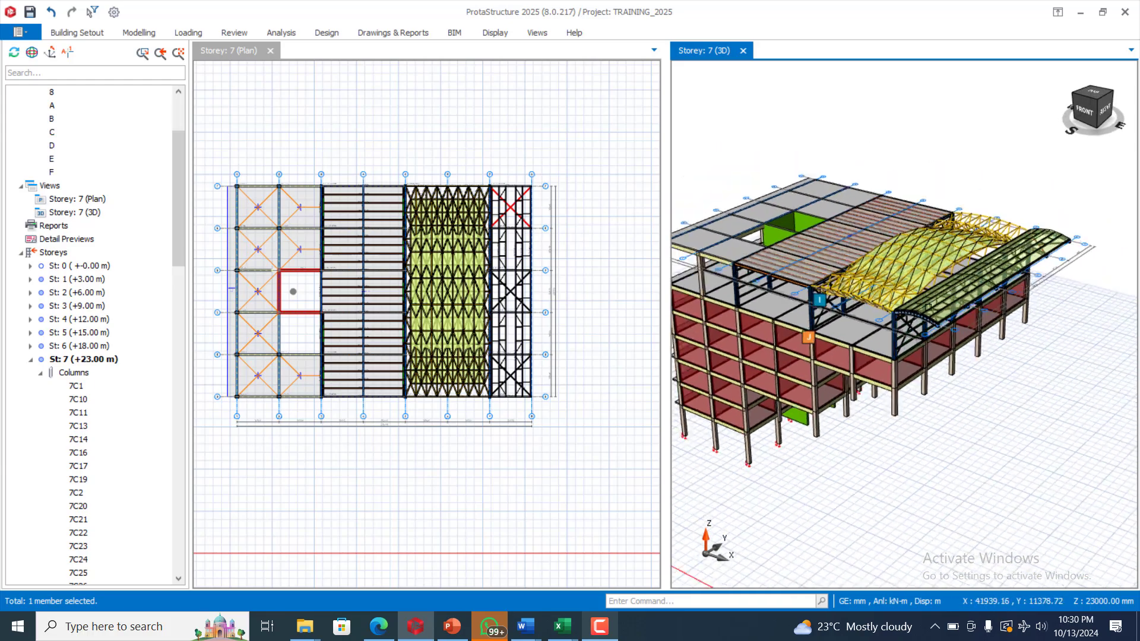
{"action": "scroll", "coordinate": [1036, 233], "scroll_direction": "up", "scroll_amount": 2}
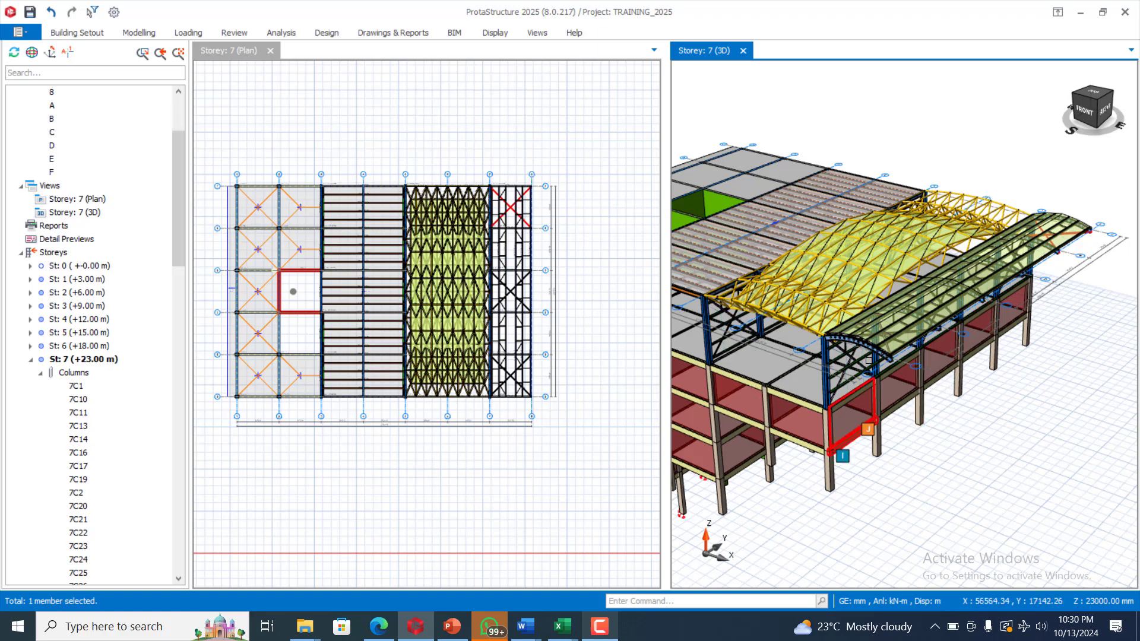
{"action": "scroll", "coordinate": [867, 315], "scroll_direction": "down", "scroll_amount": 1}
{"action": "scroll", "coordinate": [763, 307], "scroll_direction": "up", "scroll_amount": 3}
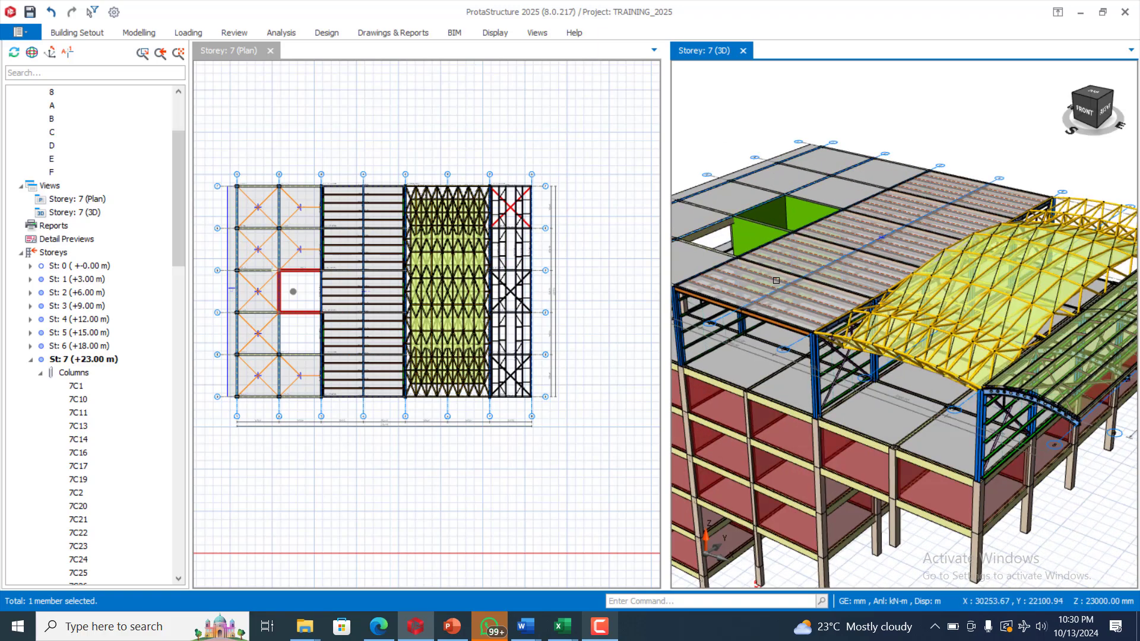
Step: Examine the whole building from above and from the front in 3D, and the storey 7 roof layout in plan
{"action": "scroll", "coordinate": [773, 349], "scroll_direction": "down", "scroll_amount": 1}
{"action": "middle_click_drag", "start_coordinate": [773, 350], "coordinate": [860, 360]}
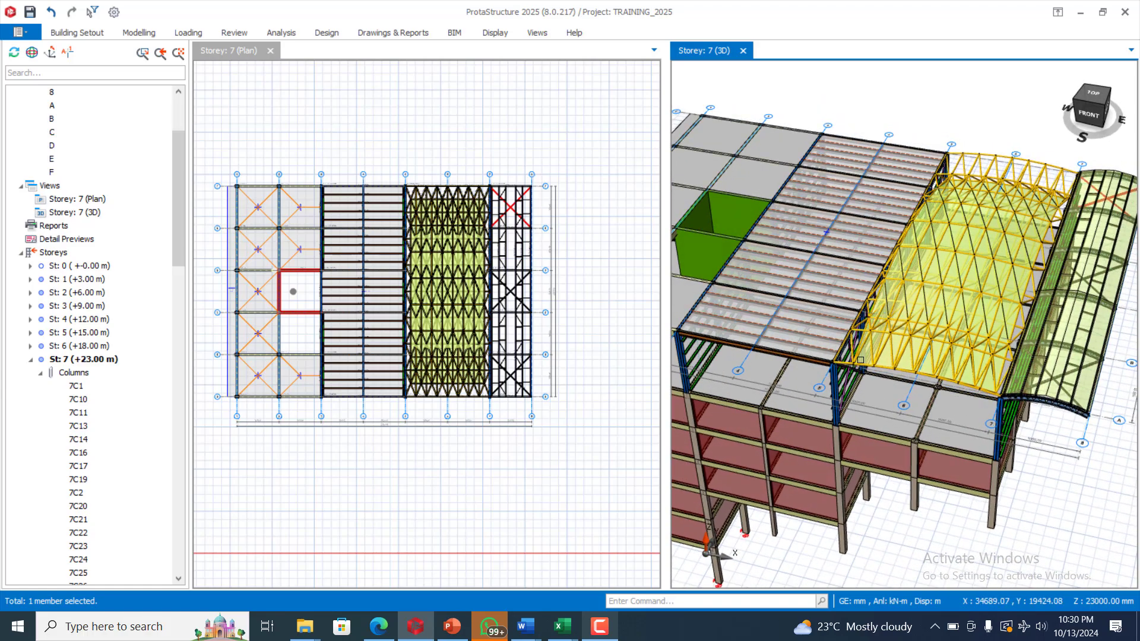
{"action": "scroll", "coordinate": [1039, 244], "scroll_direction": "down", "scroll_amount": 2}
{"action": "middle_click_drag", "start_coordinate": [1032, 450], "coordinate": [1040, 355]}
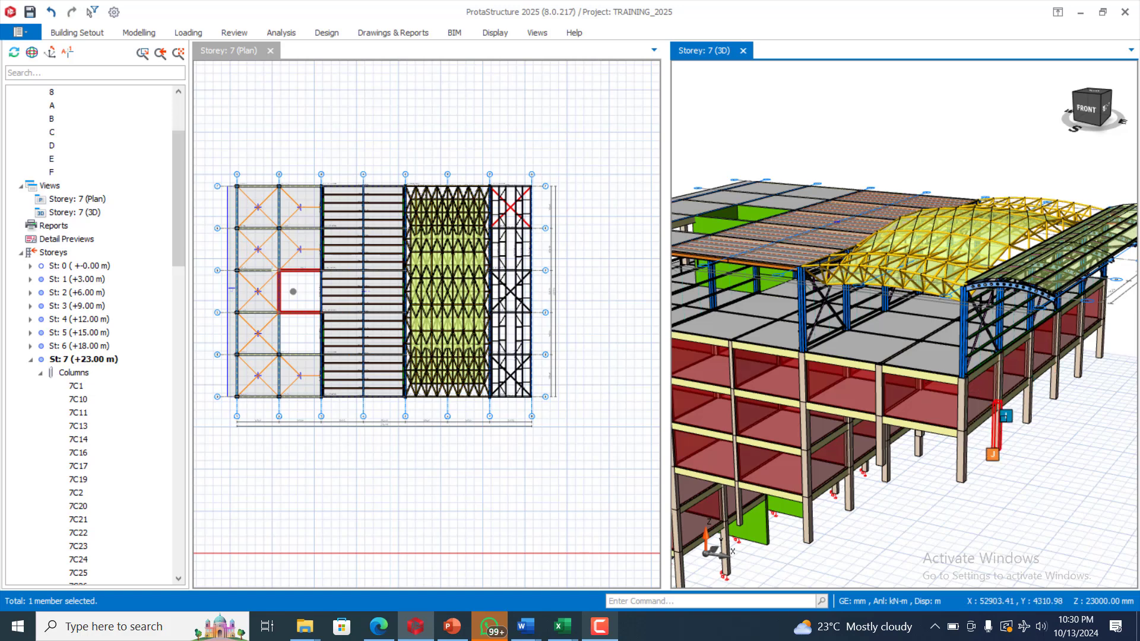
{"action": "scroll", "coordinate": [1012, 410], "scroll_direction": "down", "scroll_amount": 1}
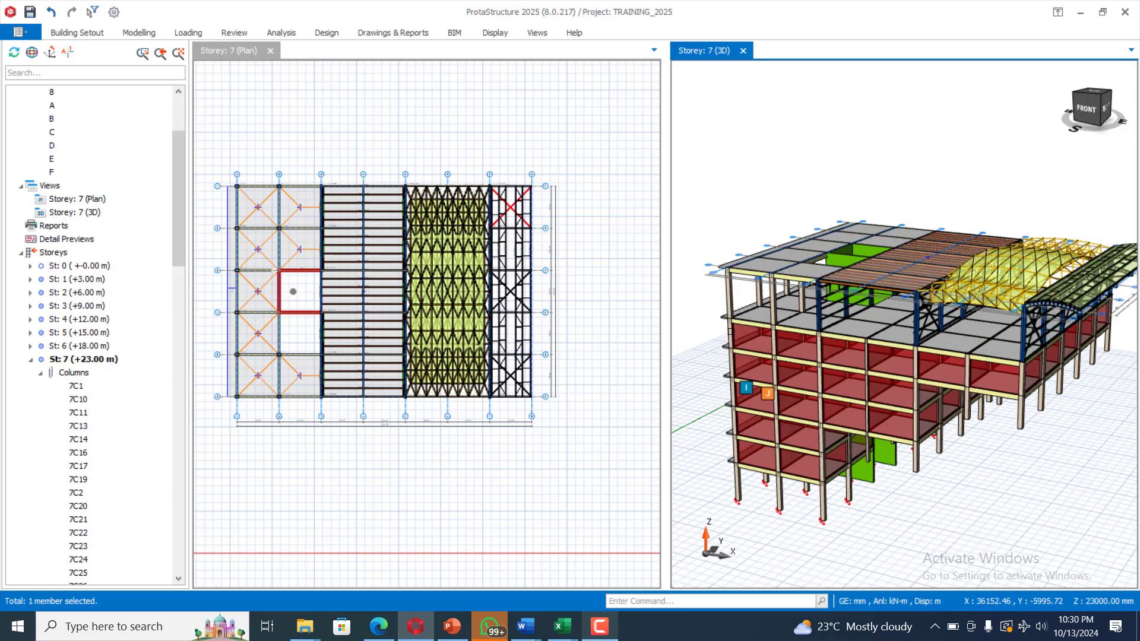
{"action": "scroll", "coordinate": [763, 292], "scroll_direction": "up", "scroll_amount": 2}
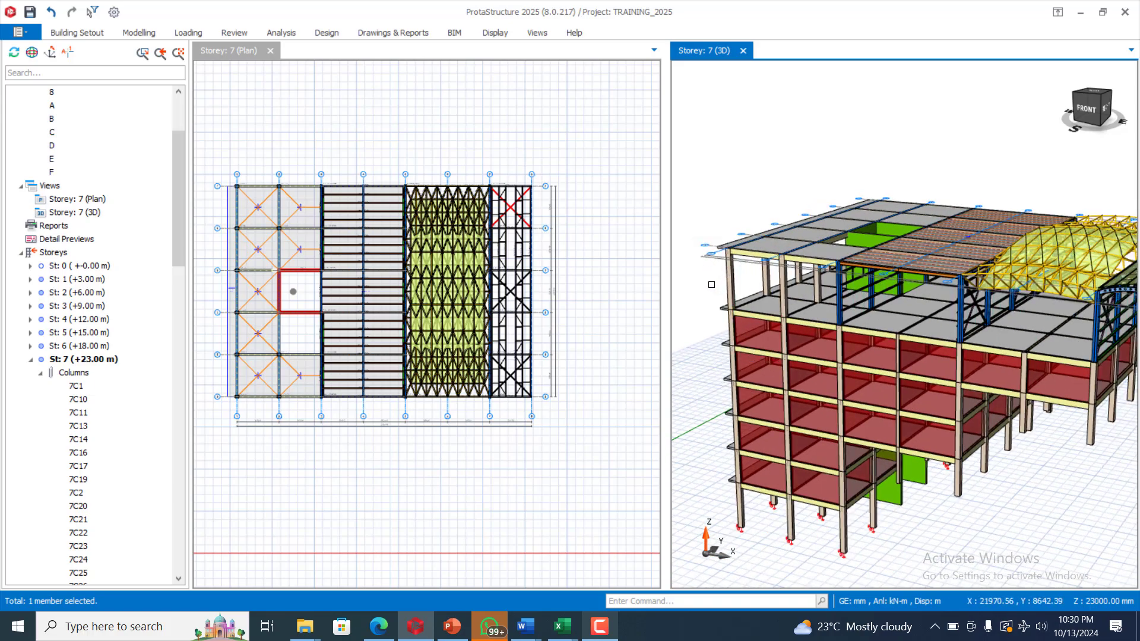
{"action": "middle_click_drag", "start_coordinate": [711, 285], "coordinate": [753, 285]}
{"action": "scroll", "coordinate": [305, 244], "scroll_direction": "down", "scroll_amount": 3}
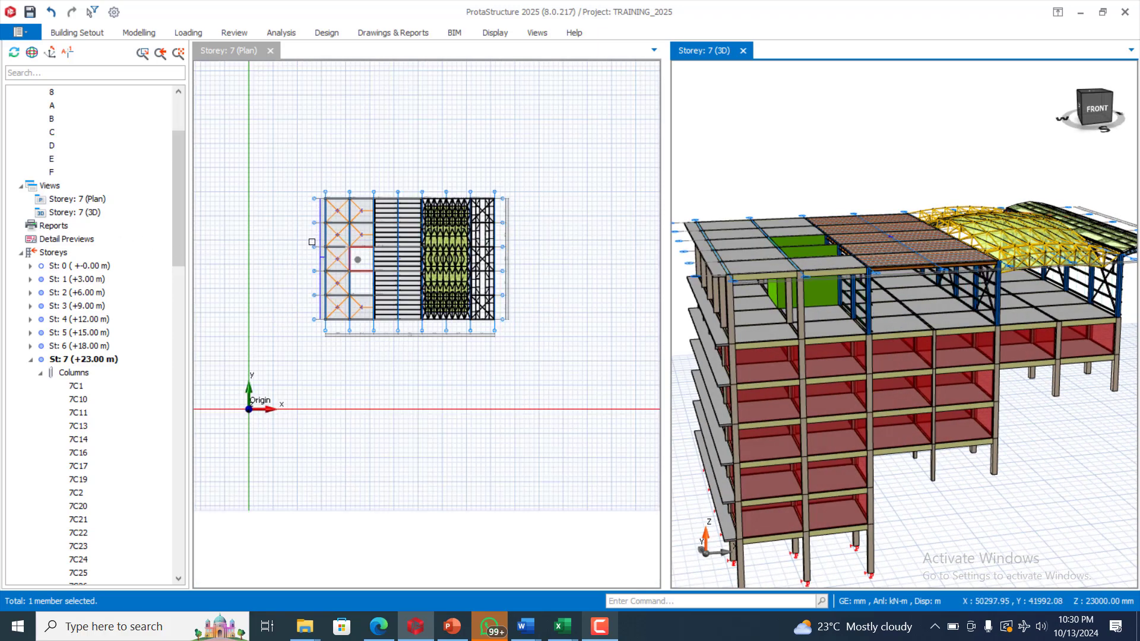
{"action": "scroll", "coordinate": [332, 235], "scroll_direction": "up", "scroll_amount": 3}
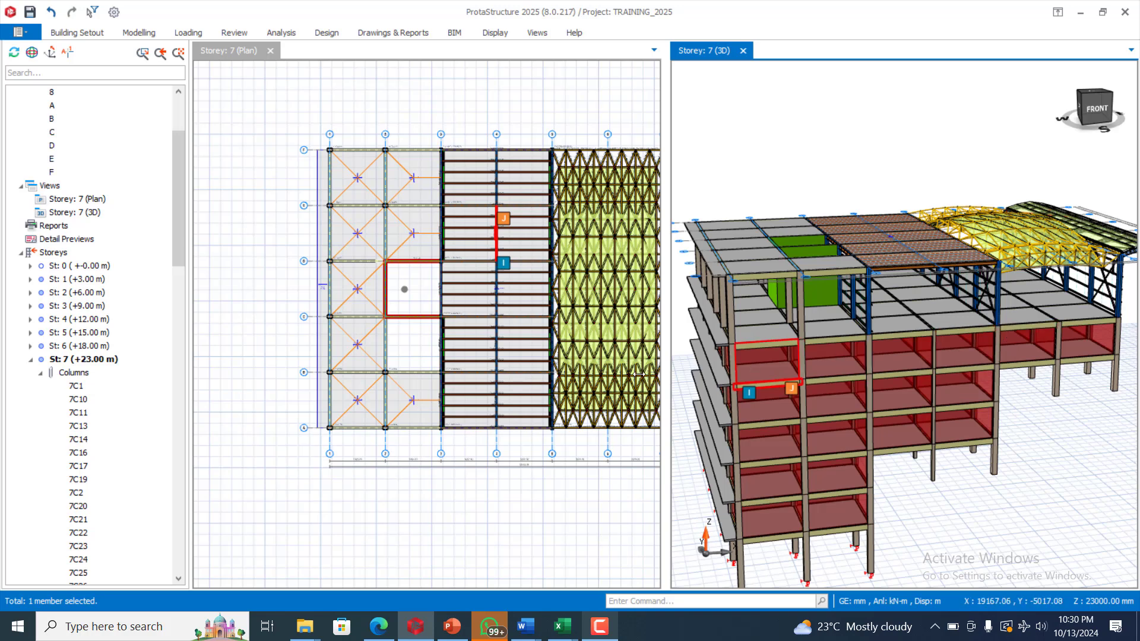
{"action": "scroll", "coordinate": [285, 206], "scroll_direction": "down", "scroll_amount": 1}
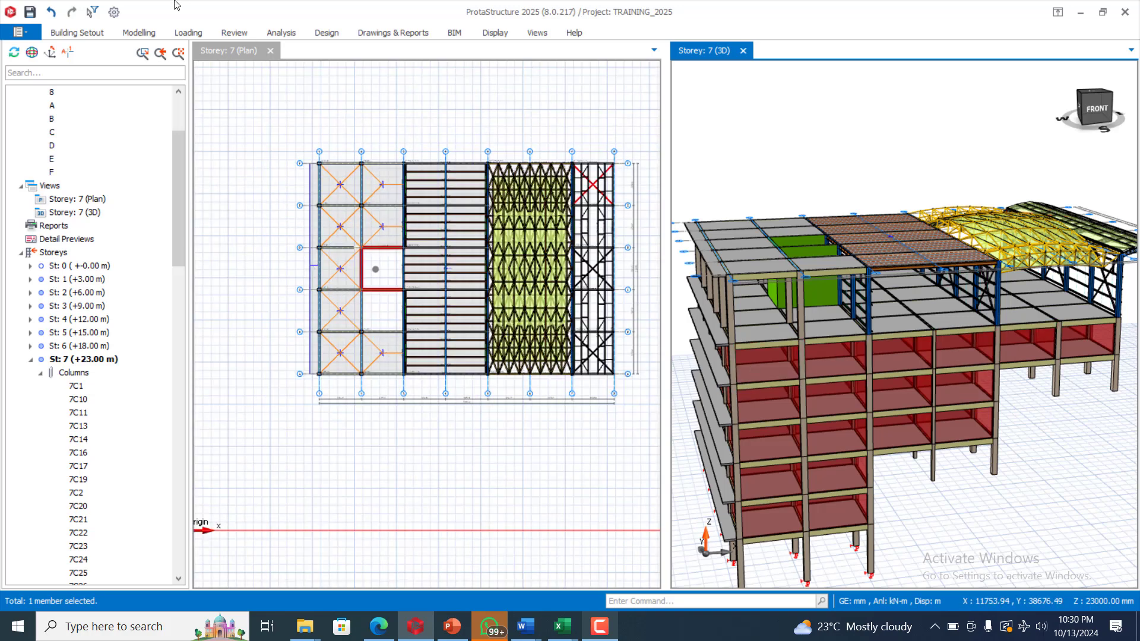
Step: Clear the brace selection and examine the whole building in 3D, including the storey 7 roofs, from the front and the side
{"action": "left_click", "coordinate": [340, 103]}
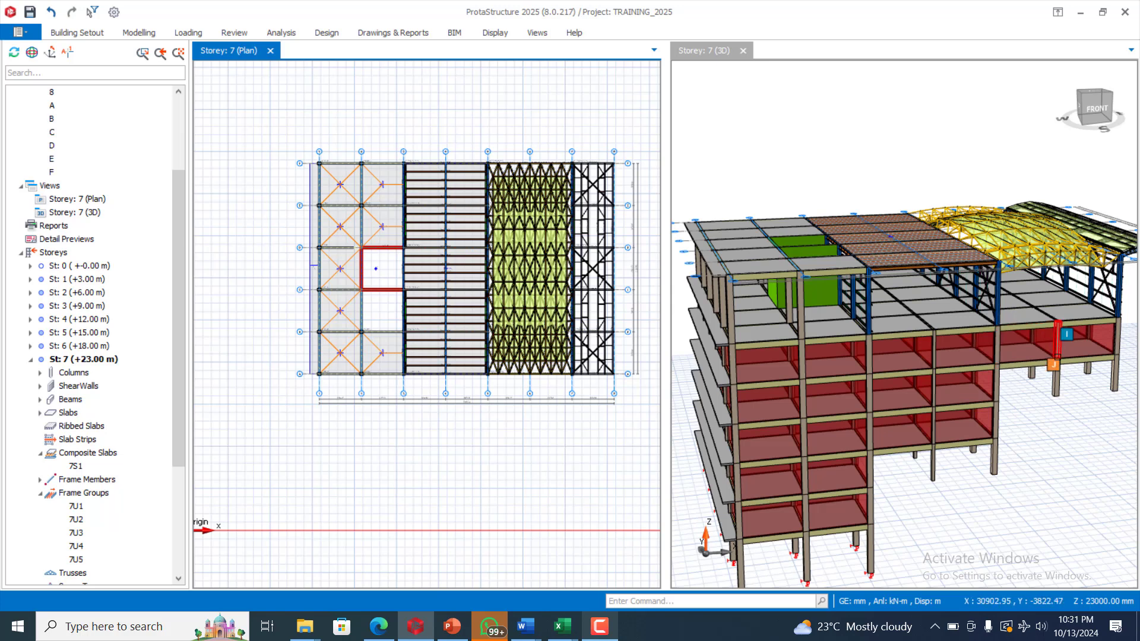
{"action": "mouse_move", "coordinate": [743, 481]}
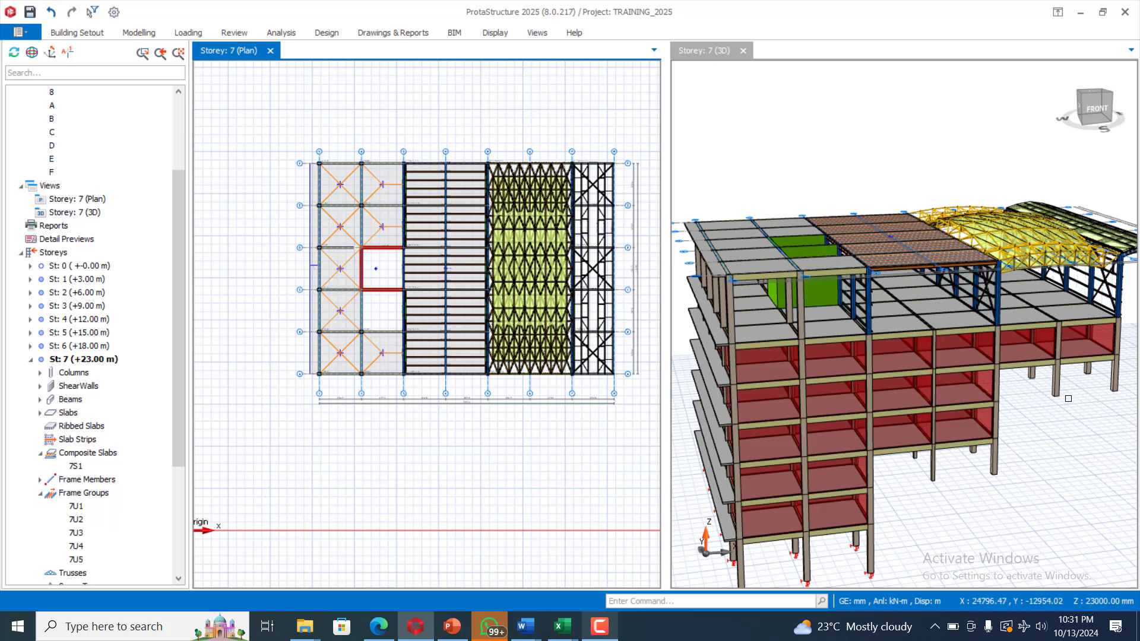
{"action": "mouse_move", "coordinate": [974, 395]}
{"action": "scroll", "coordinate": [955, 356], "scroll_direction": "down", "scroll_amount": 3}
{"action": "scroll", "coordinate": [1024, 400], "scroll_direction": "up", "scroll_amount": 2}
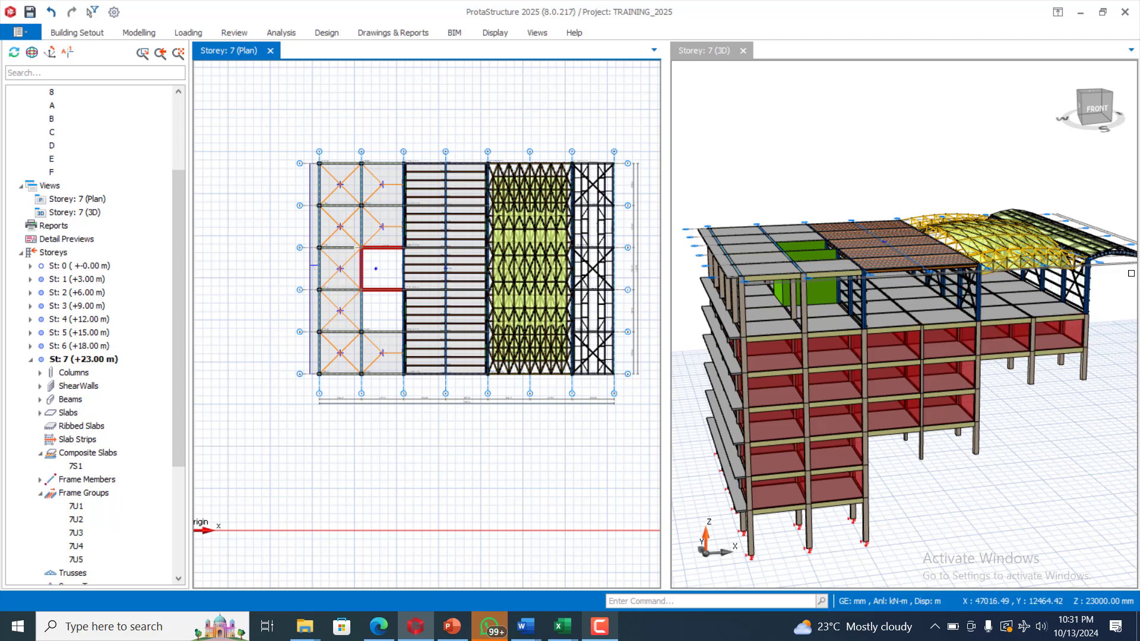
{"action": "scroll", "coordinate": [949, 395], "scroll_direction": "down", "scroll_amount": 3}
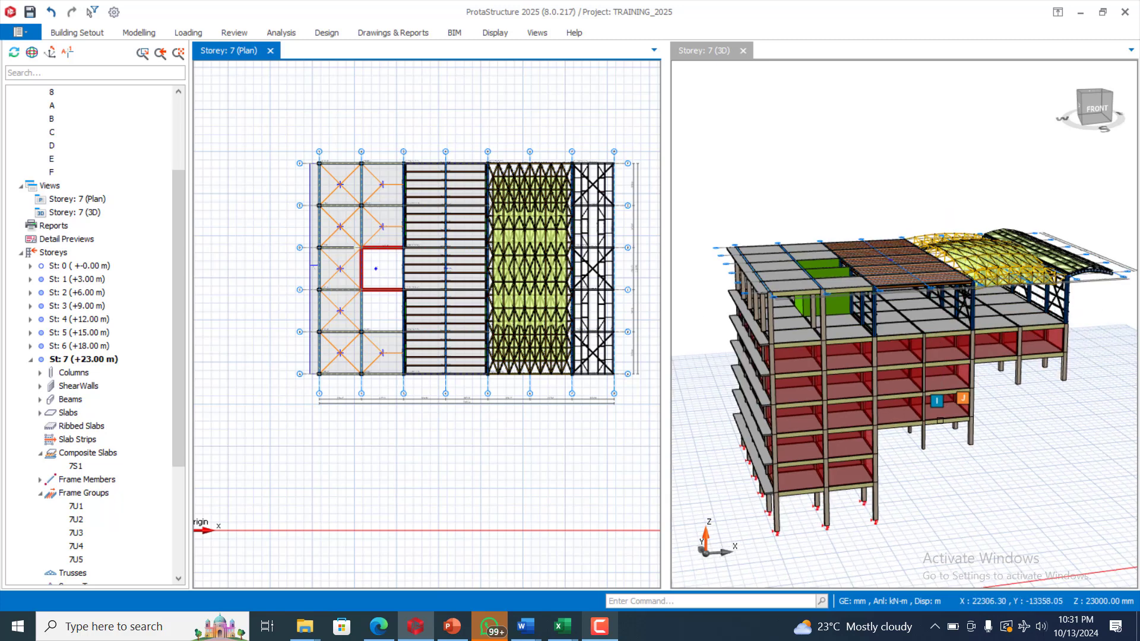
{"action": "scroll", "coordinate": [1062, 297], "scroll_direction": "up", "scroll_amount": 2}
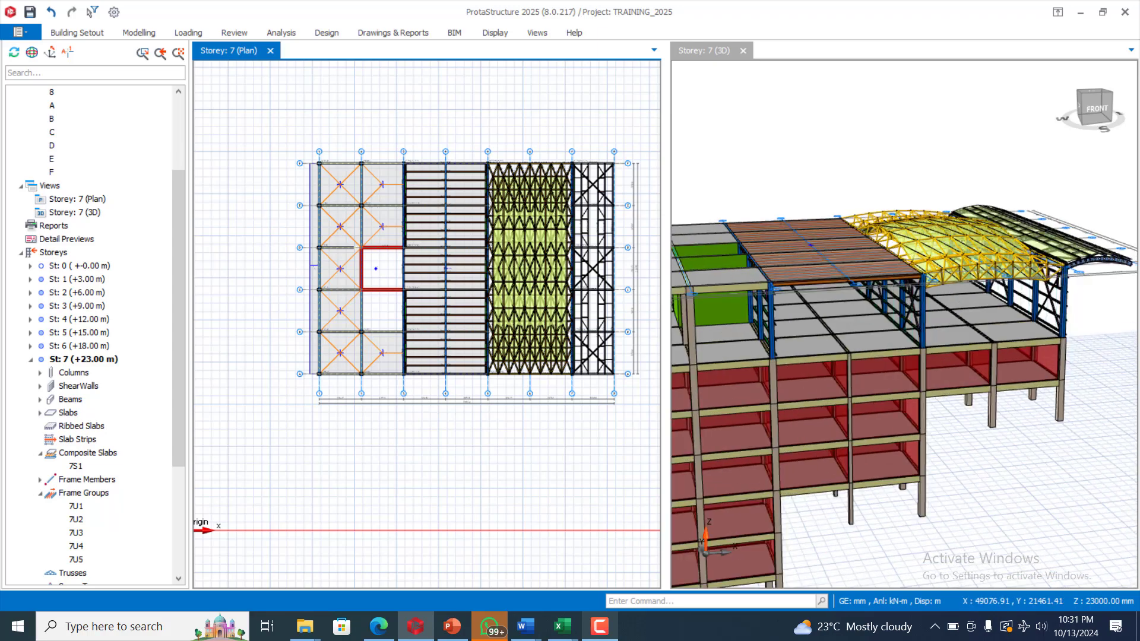
{"action": "scroll", "coordinate": [1071, 341], "scroll_direction": "down", "scroll_amount": 1}
{"action": "scroll", "coordinate": [1071, 341], "scroll_direction": "up", "scroll_amount": 2}
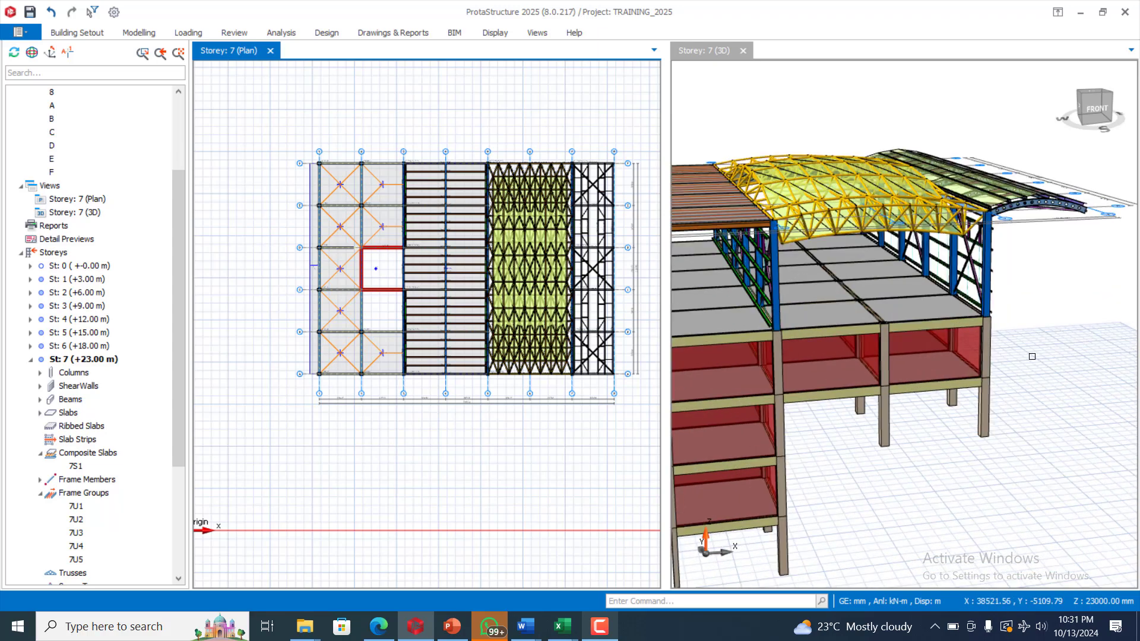
{"action": "scroll", "coordinate": [1073, 342], "scroll_direction": "down", "scroll_amount": 3}
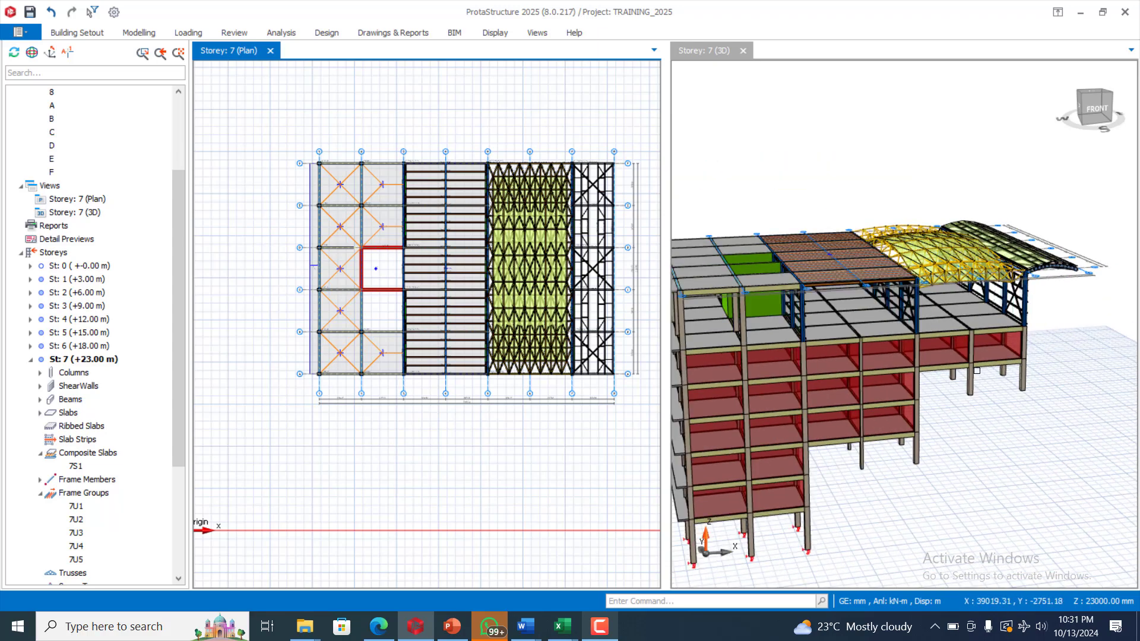
{"action": "scroll", "coordinate": [1029, 351], "scroll_direction": "up", "scroll_amount": 3}
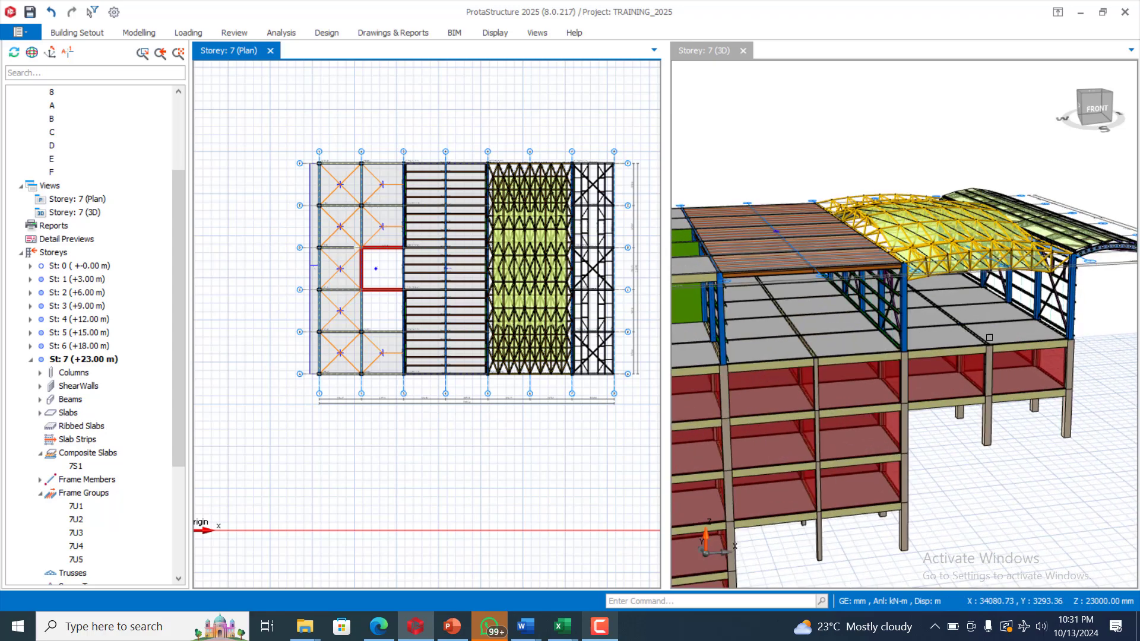
{"action": "scroll", "coordinate": [990, 332], "scroll_direction": "down", "scroll_amount": 1}
{"action": "scroll", "coordinate": [956, 345], "scroll_direction": "up", "scroll_amount": 1}
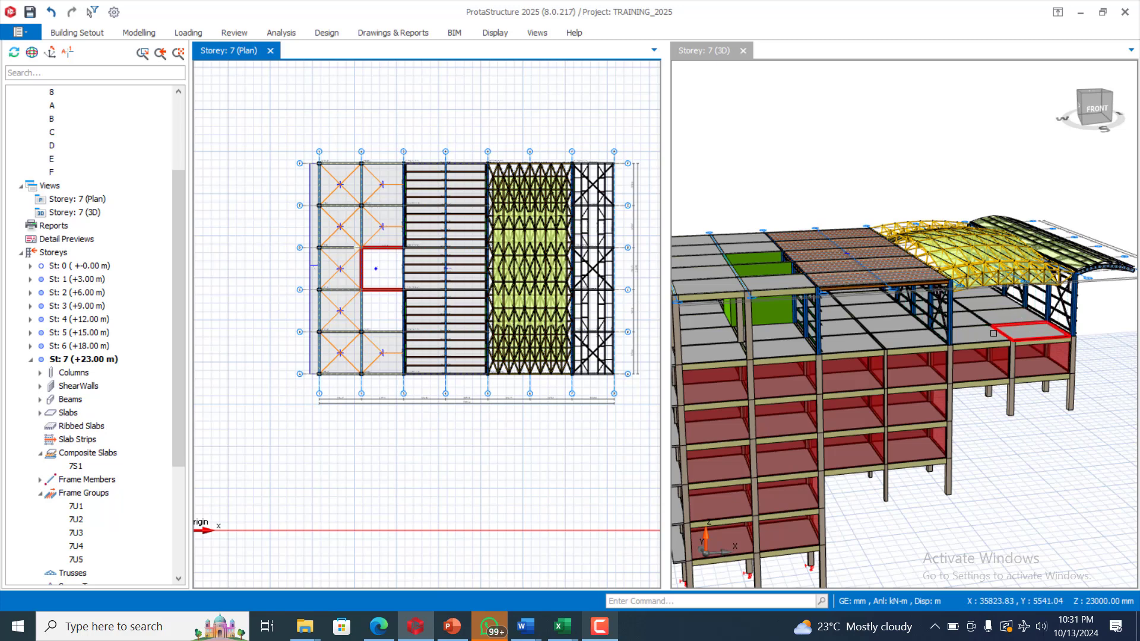
{"action": "scroll", "coordinate": [1024, 333], "scroll_direction": "down", "scroll_amount": 1}
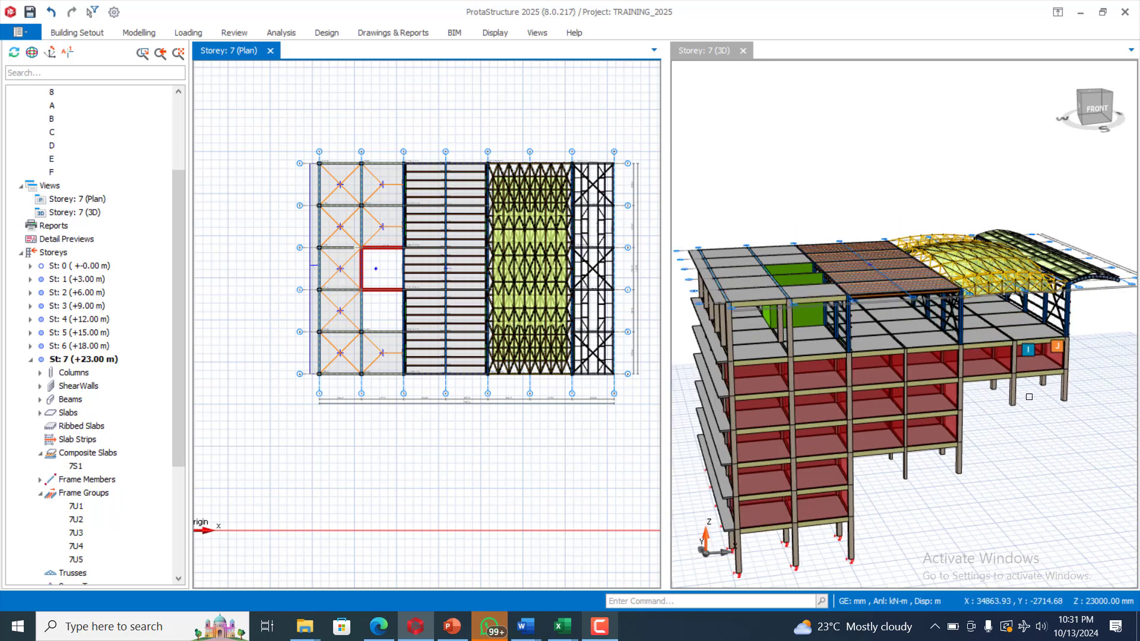
{"action": "left_click", "coordinate": [1029, 416]}
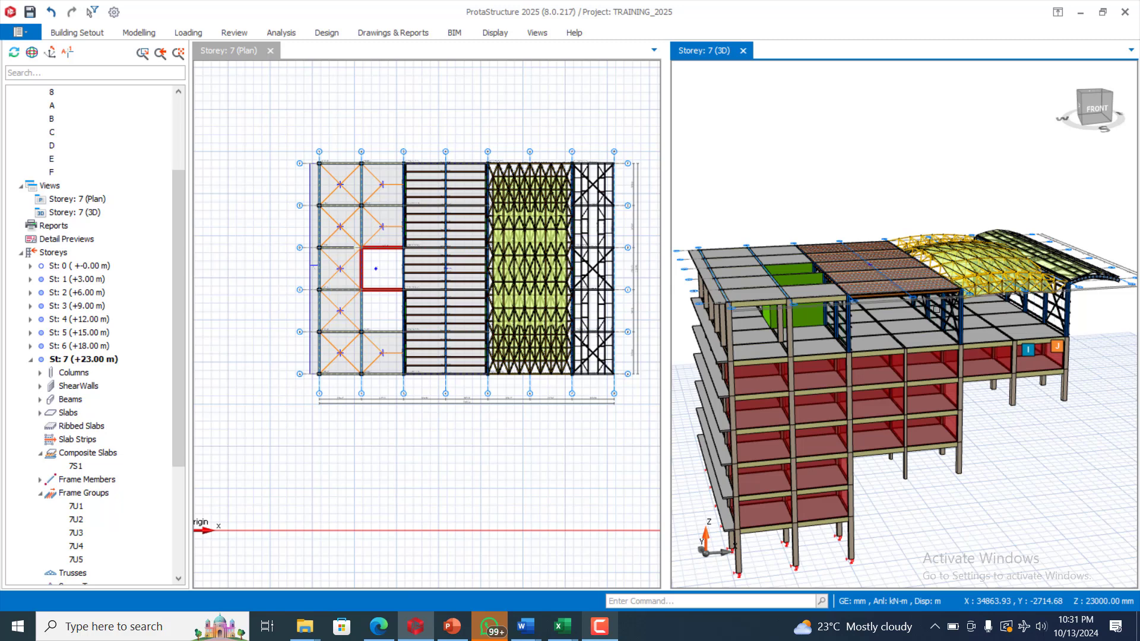
{"action": "middle_click_drag", "start_coordinate": [936, 309], "coordinate": [1015, 415]}
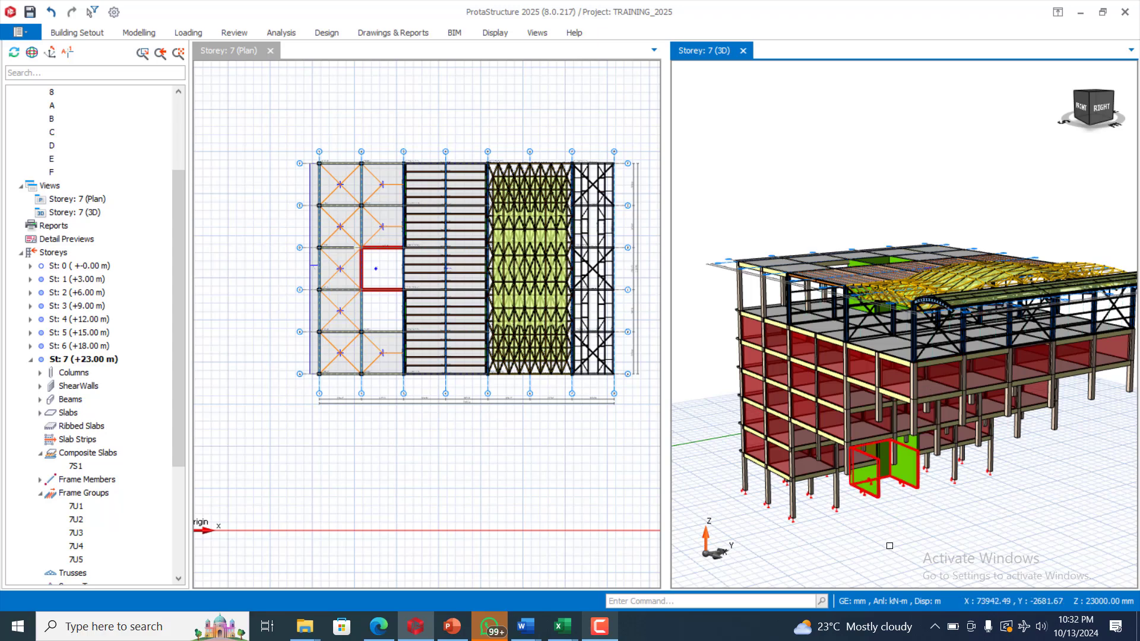
{"action": "middle_click_drag", "start_coordinate": [889, 545], "coordinate": [1000, 540]}
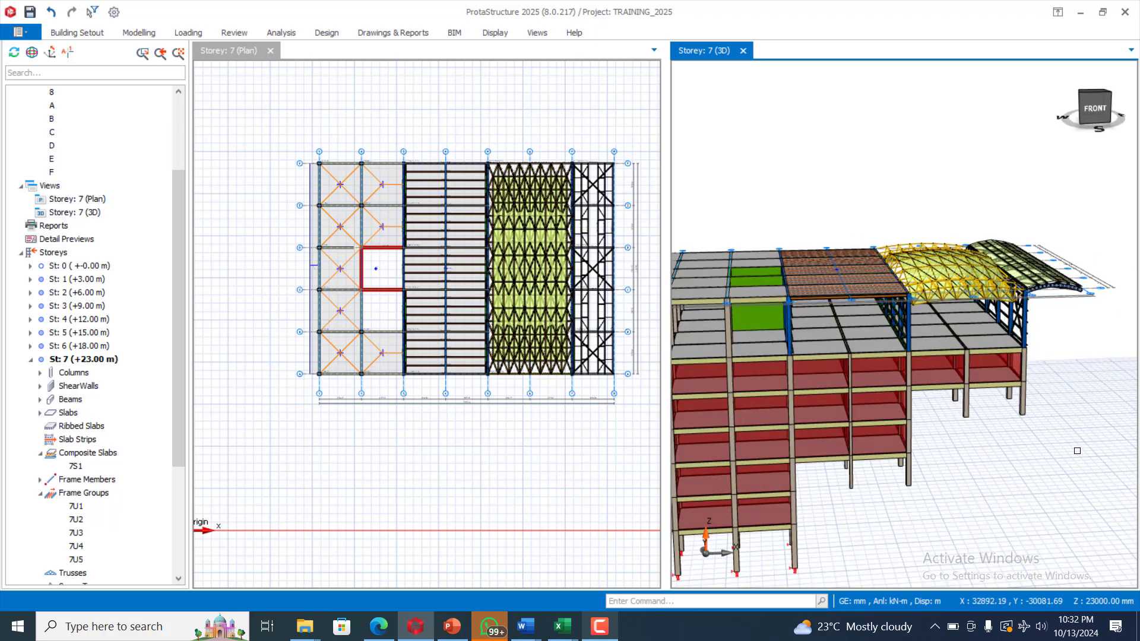
{"action": "scroll", "coordinate": [1077, 450], "scroll_direction": "down", "scroll_amount": 2}
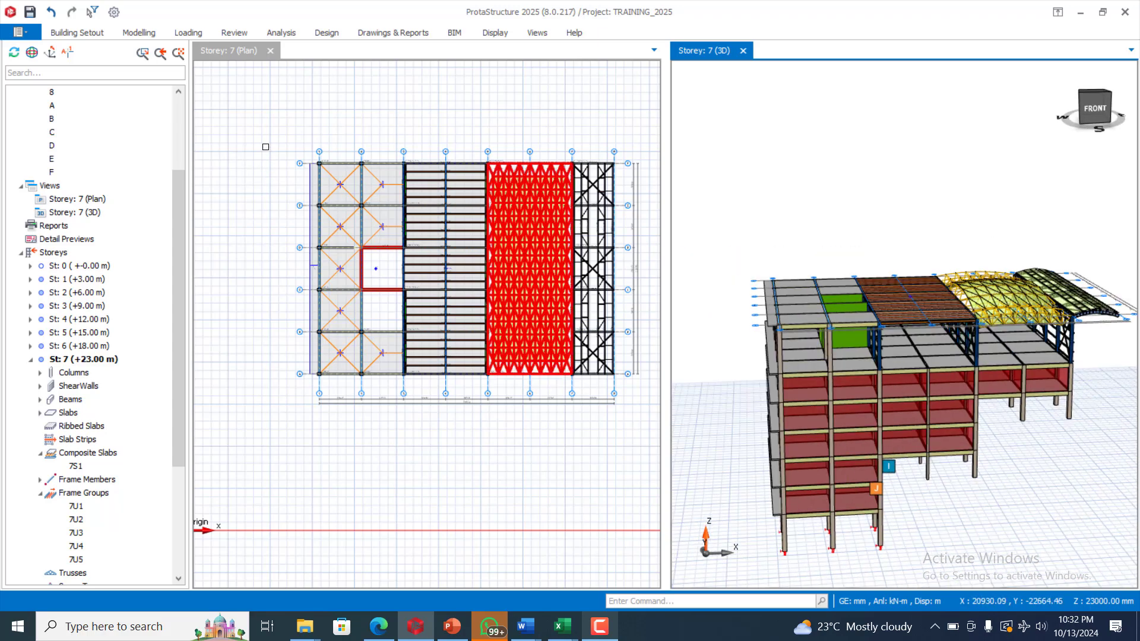
Step: Select the storey 7 concrete beams along grids E and F and on axes 1 and 2 between grids D and F
{"action": "left_click", "coordinate": [412, 360]}
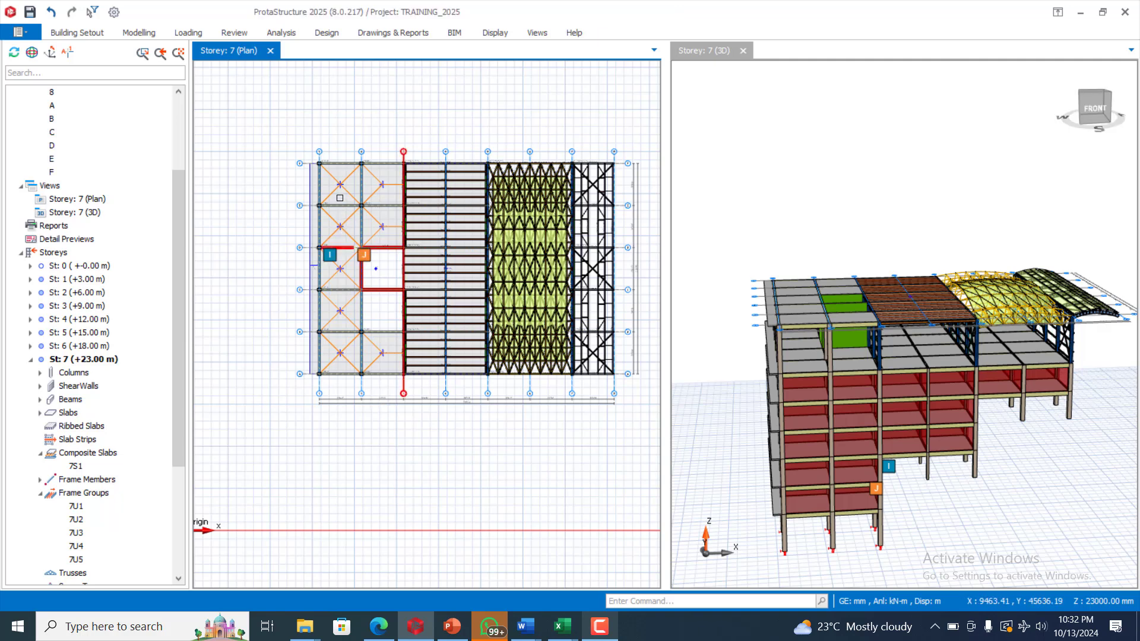
{"action": "scroll", "coordinate": [263, 227], "scroll_direction": "up", "scroll_amount": 1}
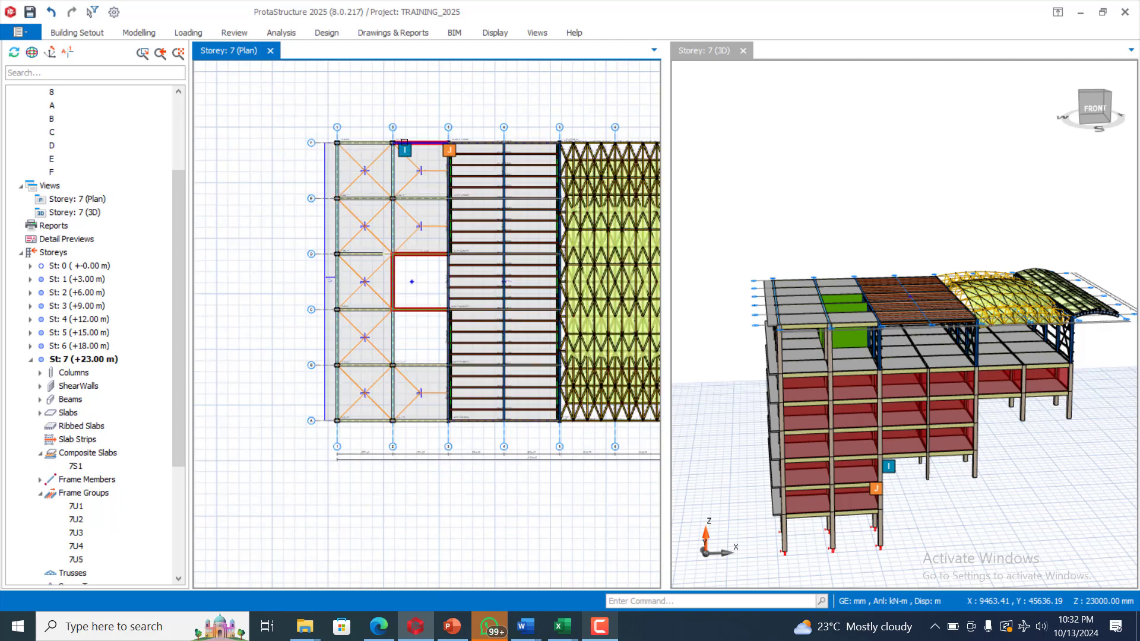
{"action": "mouse_move", "coordinate": [404, 141]}
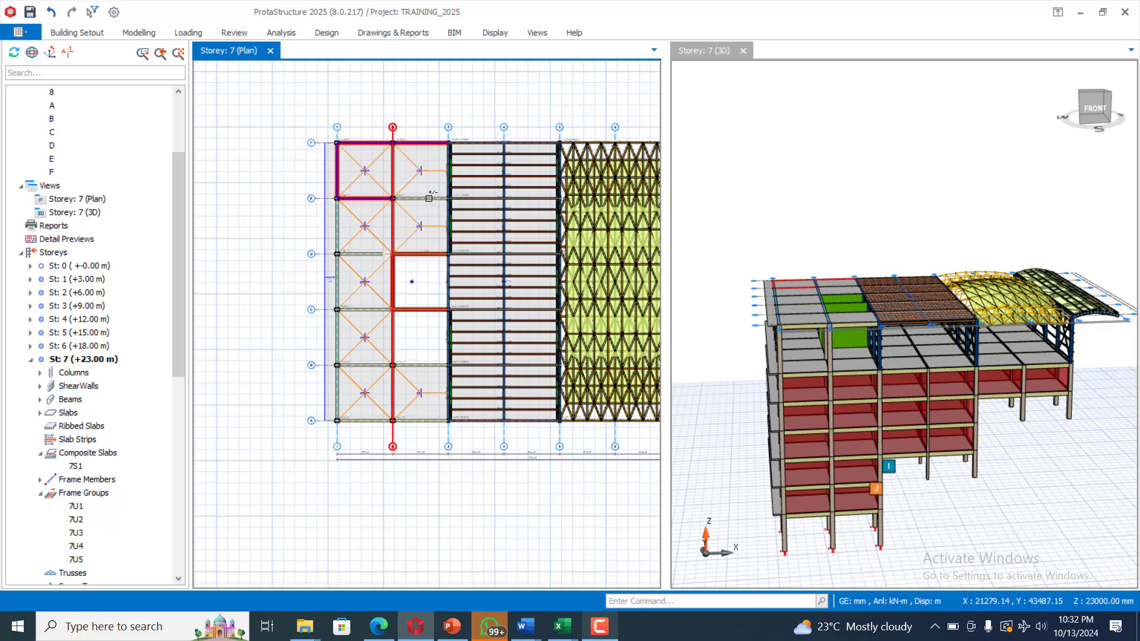
{"action": "scroll", "coordinate": [437, 196], "scroll_direction": "up", "scroll_amount": 5}
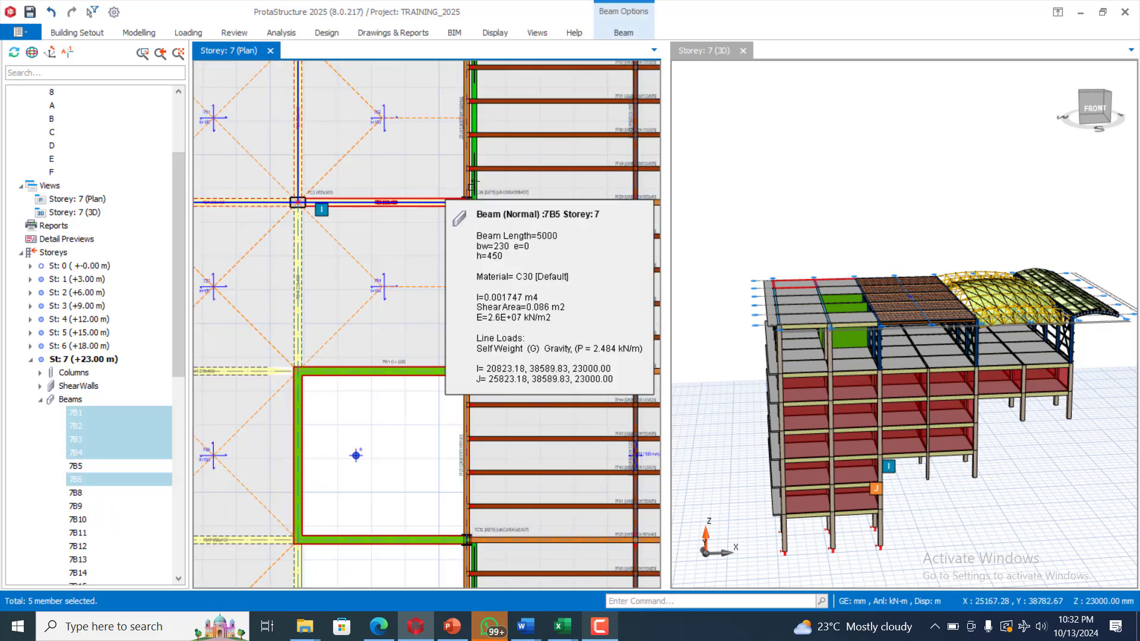
{"action": "scroll", "coordinate": [473, 184], "scroll_direction": "down", "scroll_amount": 5}
{"action": "left_click", "coordinate": [417, 221]}
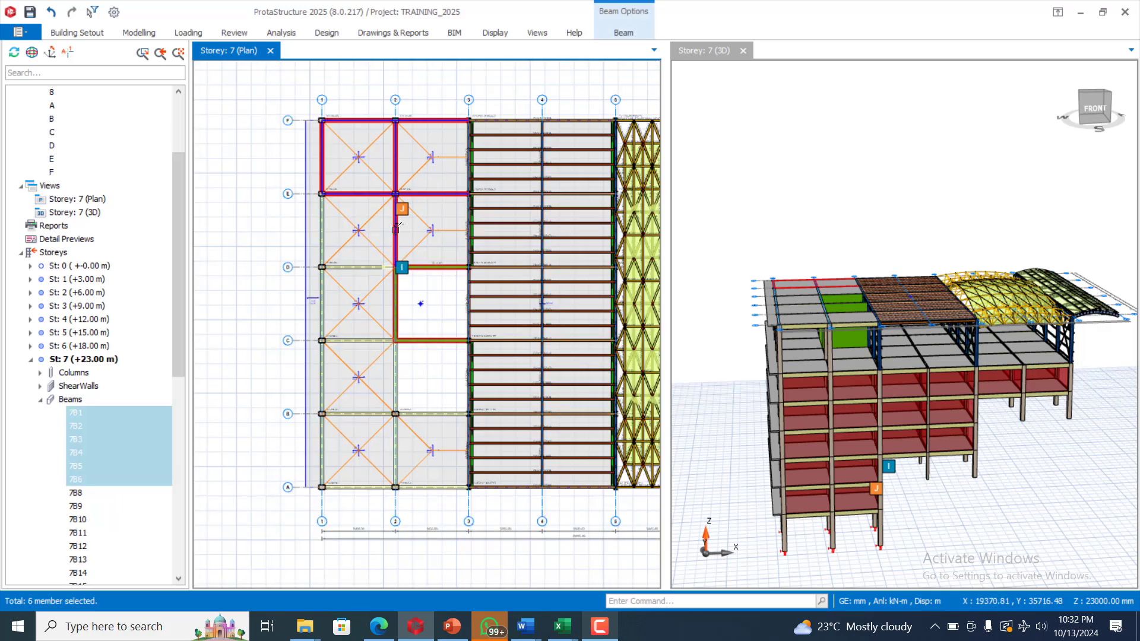
{"action": "left_click", "coordinate": [323, 218]}
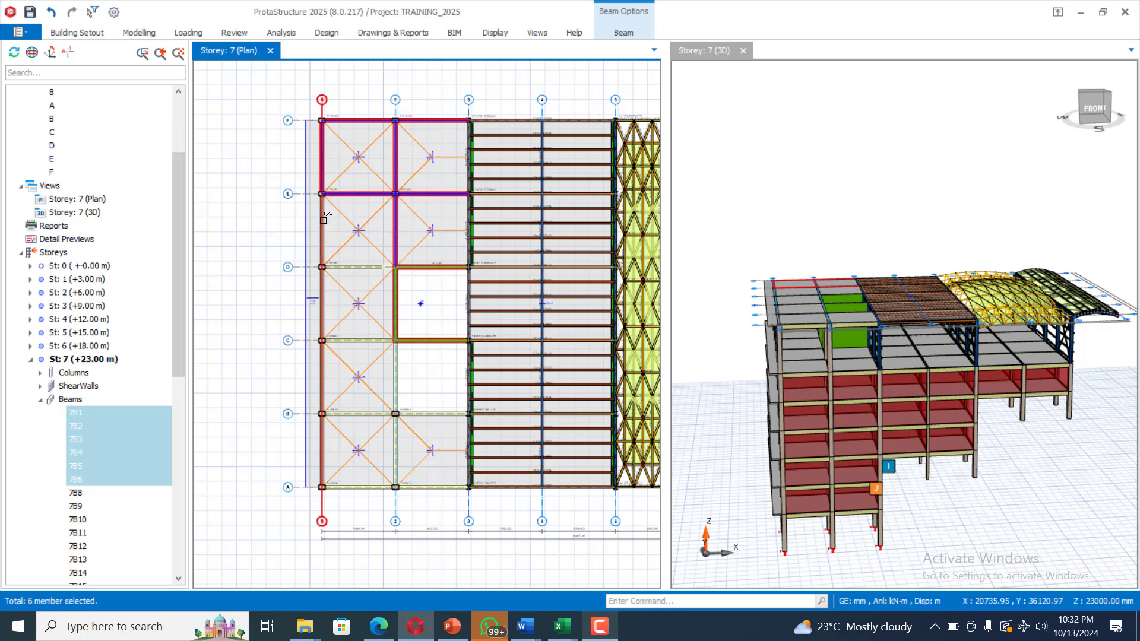
Step: Add the storey 7 beams on grids C and D between axes 1 and 2, and on axis 1 between C and D, to the selection
{"action": "scroll", "coordinate": [327, 224], "scroll_direction": "up", "scroll_amount": 5}
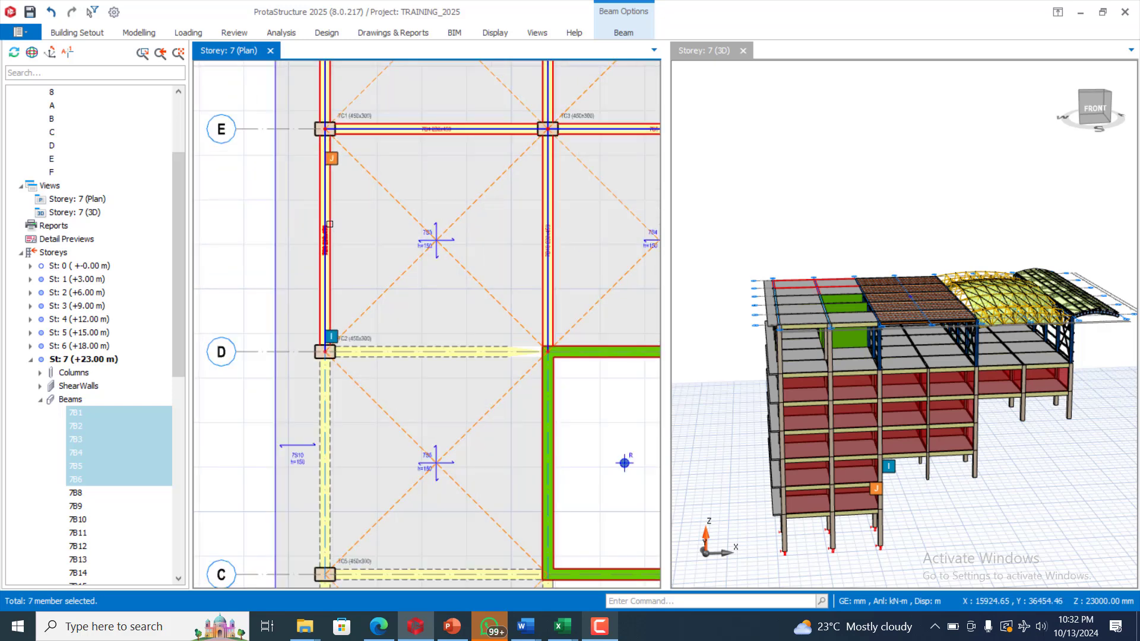
{"action": "mouse_move", "coordinate": [329, 224]}
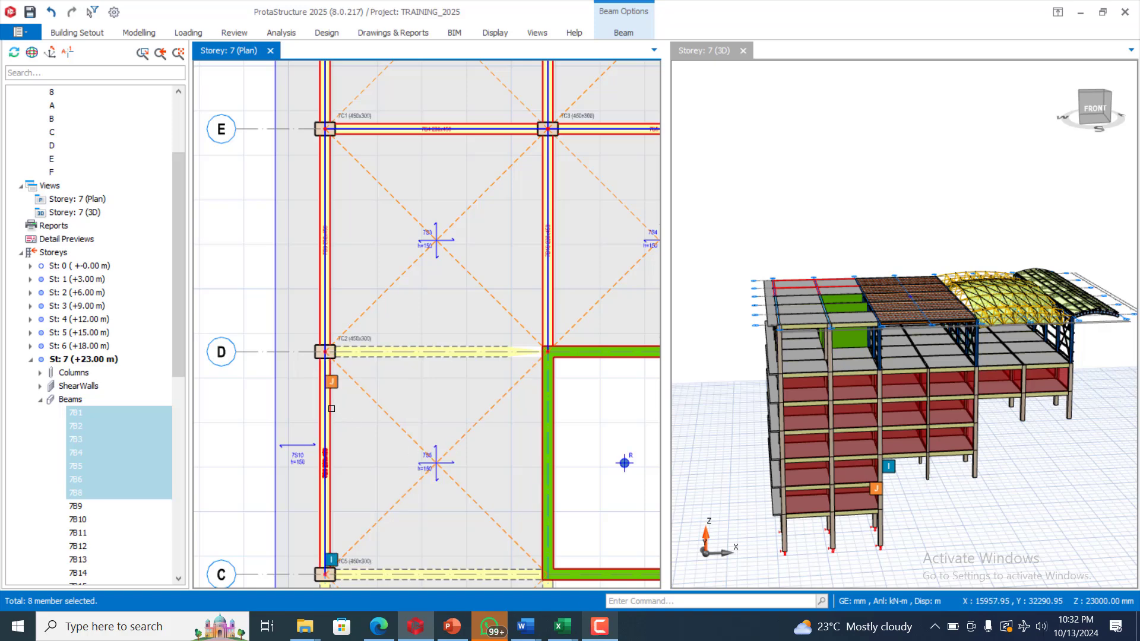
{"action": "mouse_move", "coordinate": [431, 345]}
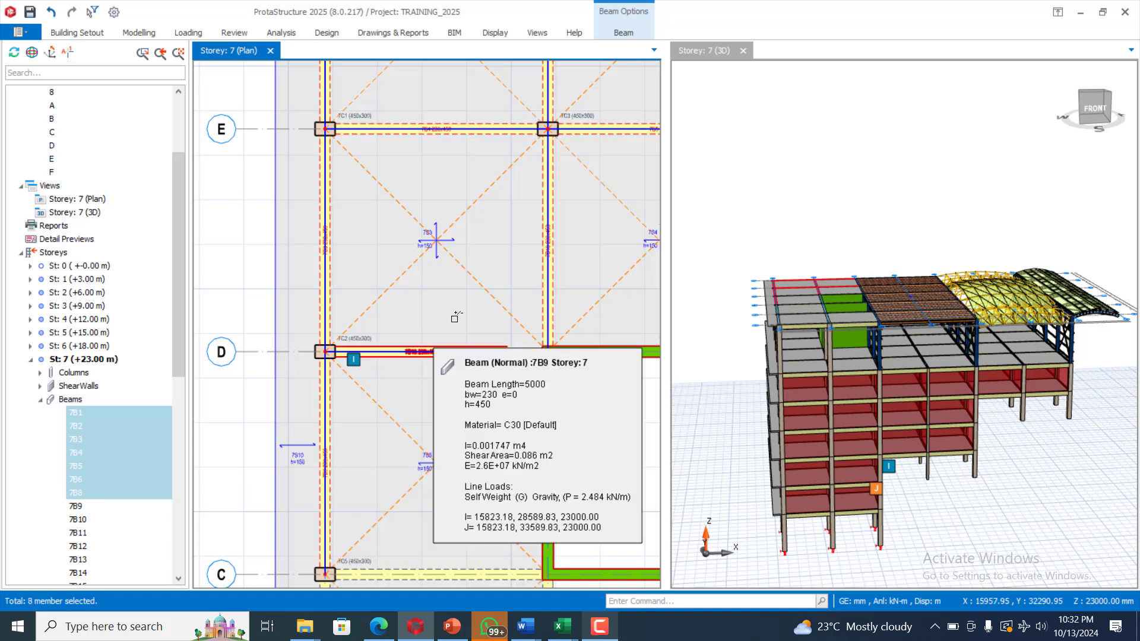
{"action": "scroll", "coordinate": [456, 316], "scroll_direction": "down", "scroll_amount": 1}
{"action": "scroll", "coordinate": [521, 429], "scroll_direction": "down", "scroll_amount": 1}
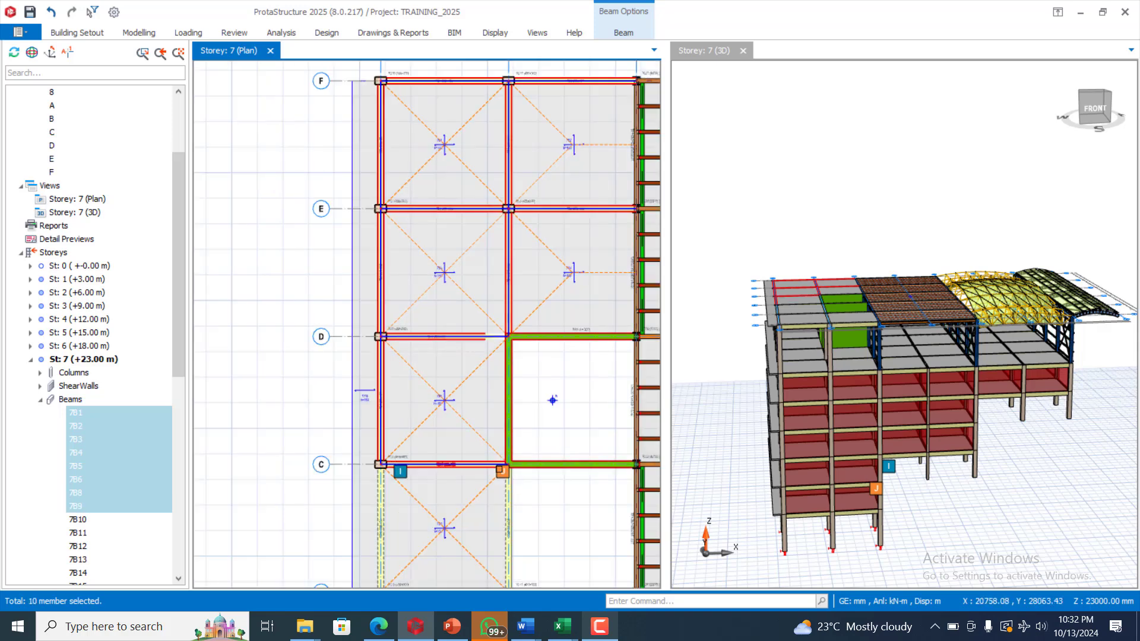
{"action": "mouse_move", "coordinate": [499, 469]}
{"action": "scroll", "coordinate": [532, 328], "scroll_direction": "down", "scroll_amount": 1}
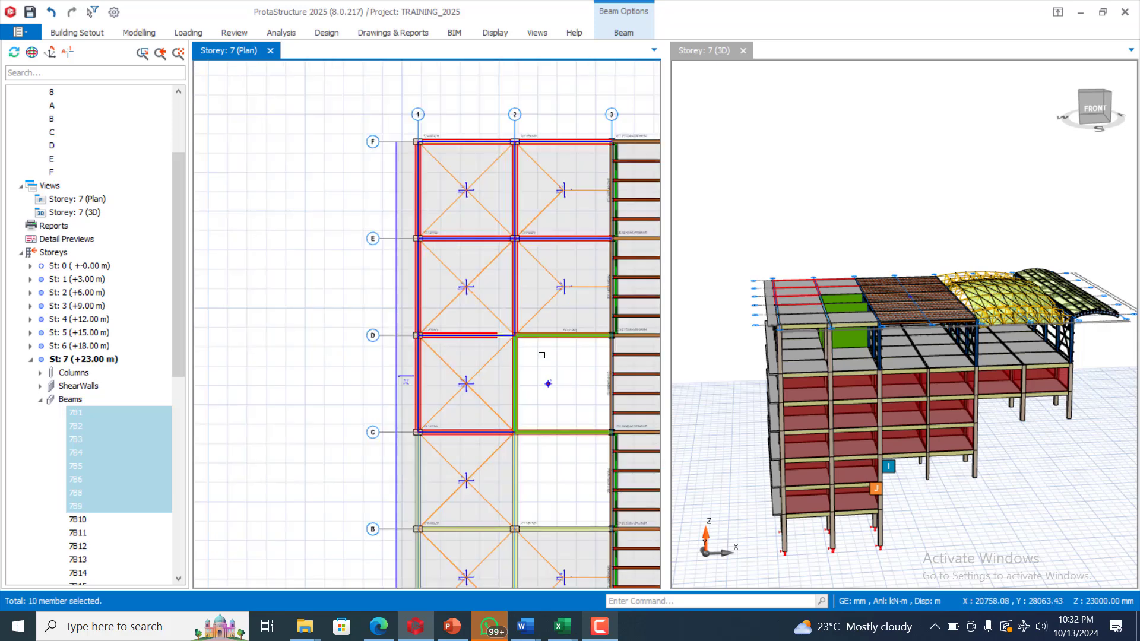
Step: Add the beams on grids A and B and on axes 1 and 2 between A and C to the selection, and clear it
{"action": "scroll", "coordinate": [542, 356], "scroll_direction": "down", "scroll_amount": 5}
{"action": "scroll", "coordinate": [545, 442], "scroll_direction": "up", "scroll_amount": 3}
{"action": "scroll", "coordinate": [546, 445], "scroll_direction": "up", "scroll_amount": 4}
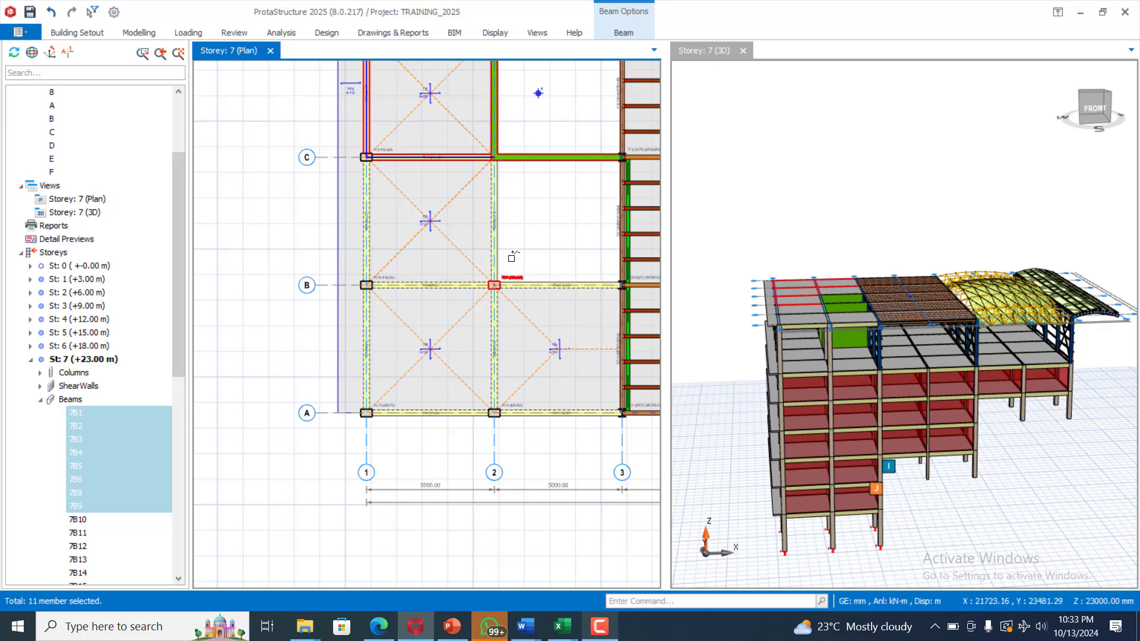
{"action": "left_click", "coordinate": [369, 220]}
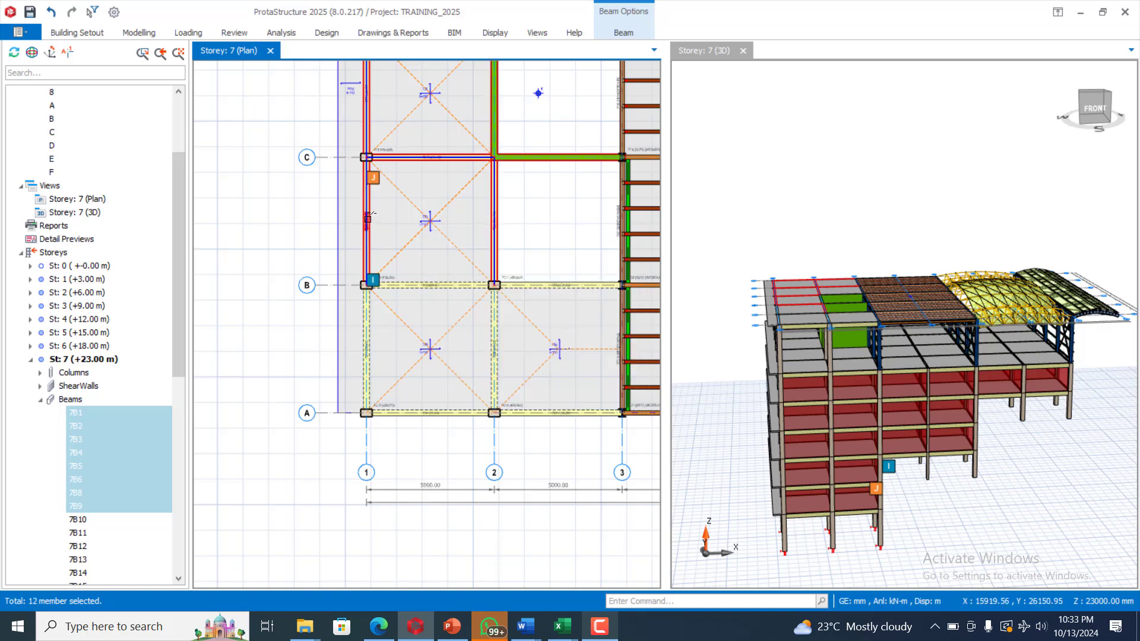
{"action": "left_click", "coordinate": [368, 346]}
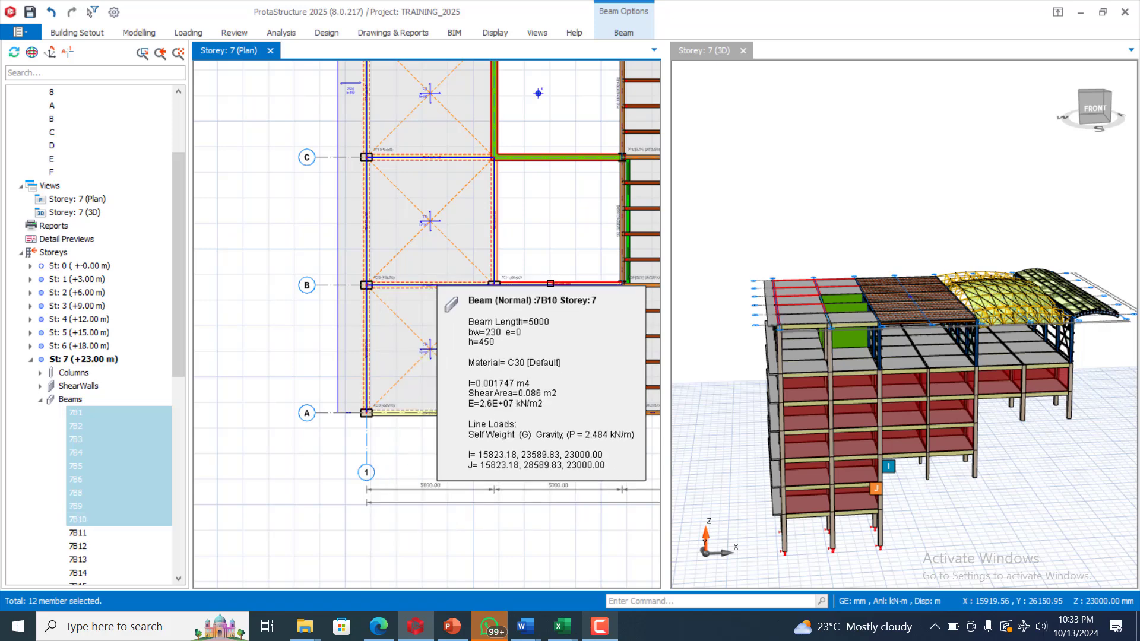
{"action": "left_click", "coordinate": [425, 412]}
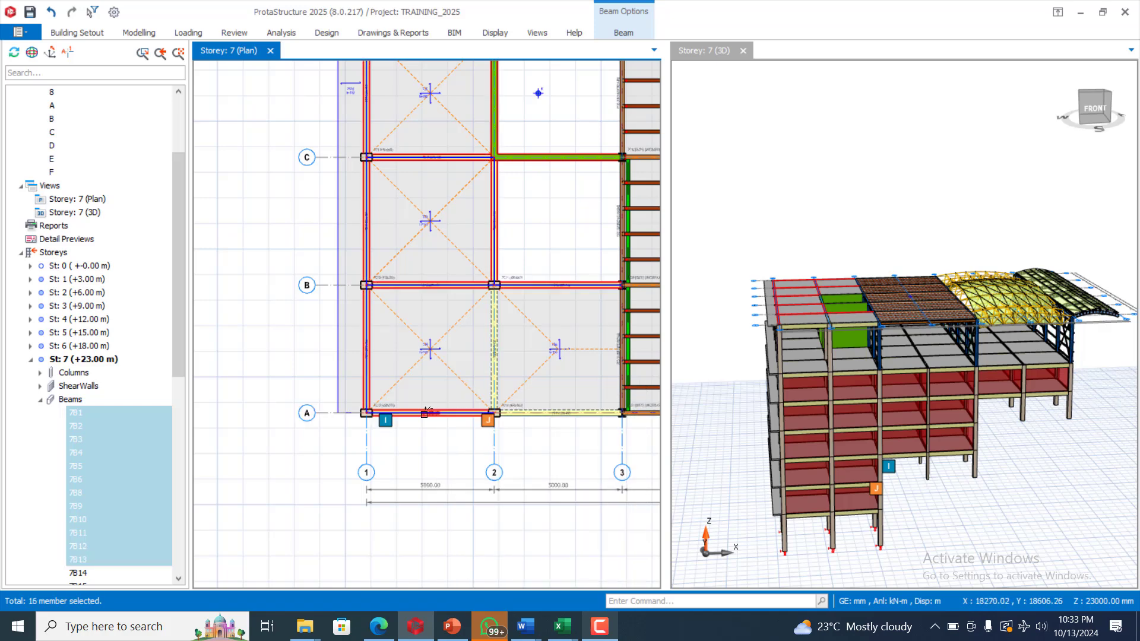
{"action": "left_click", "coordinate": [502, 331]}
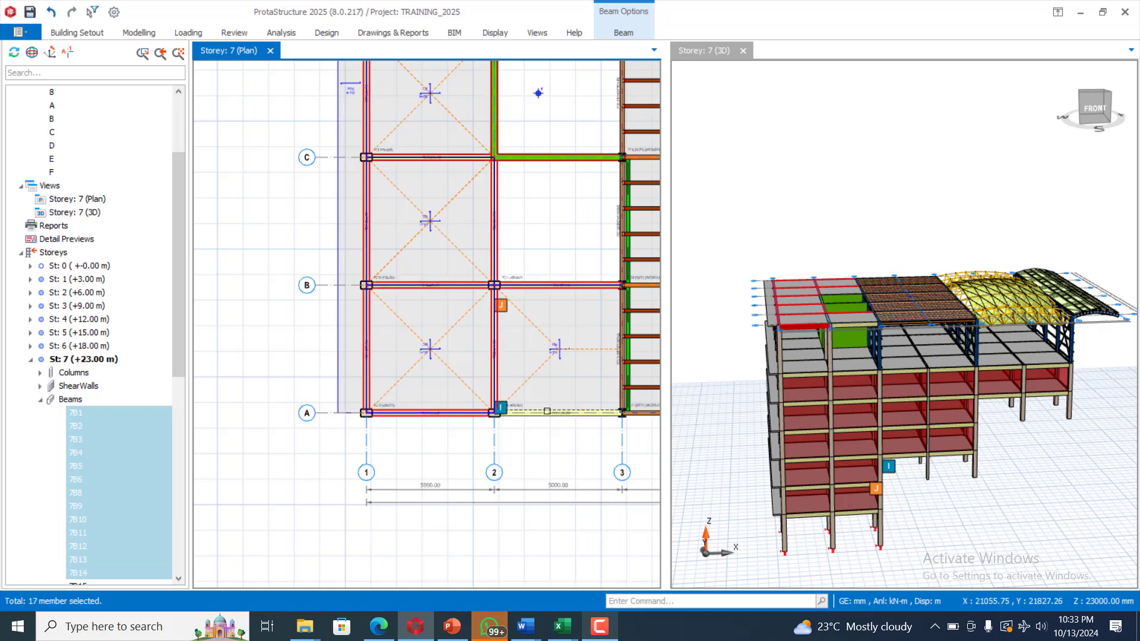
{"action": "left_click", "coordinate": [552, 411]}
{"action": "left_click", "coordinate": [558, 414]}
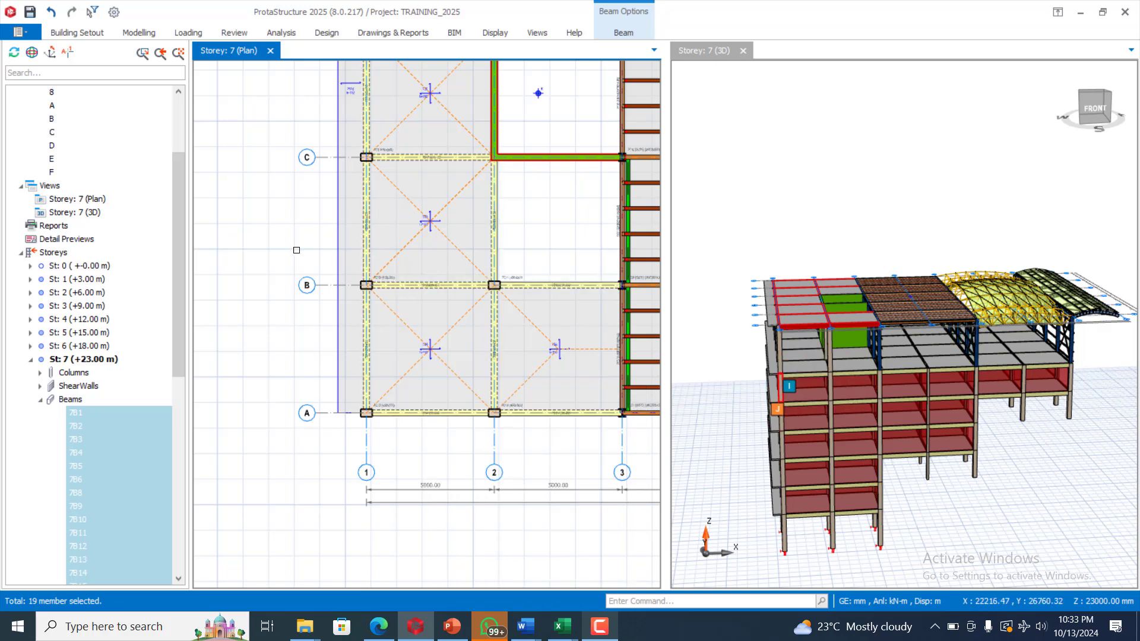
{"action": "key", "text": "Escape"}
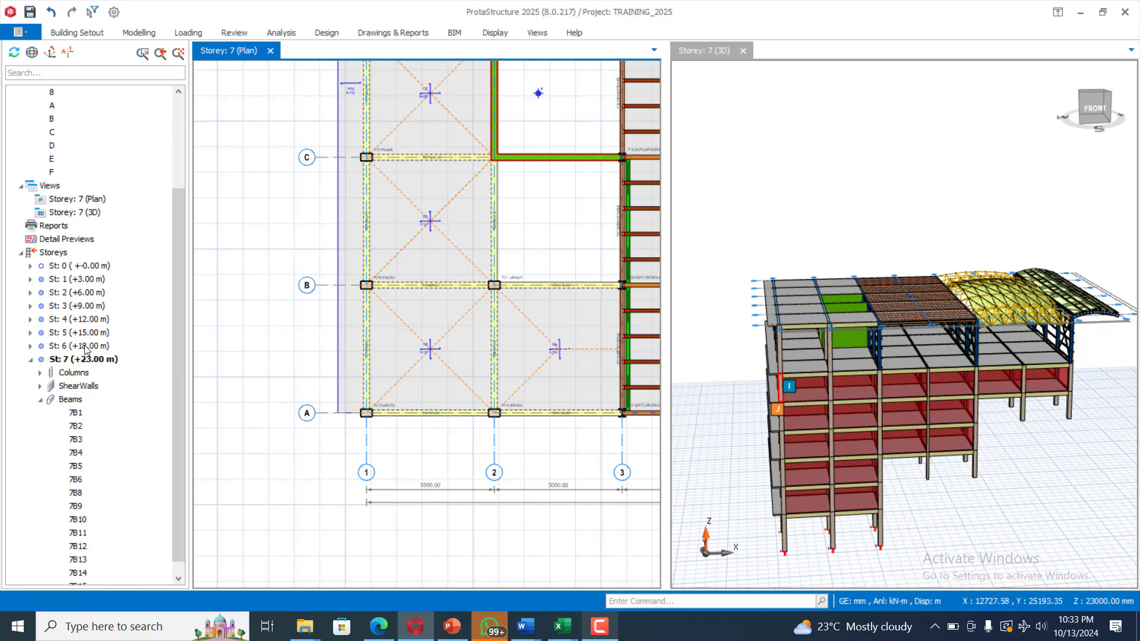
Step: Switch the plan view to storey 6 and open the load editor for that storey
{"action": "double_click", "coordinate": [83, 346]}
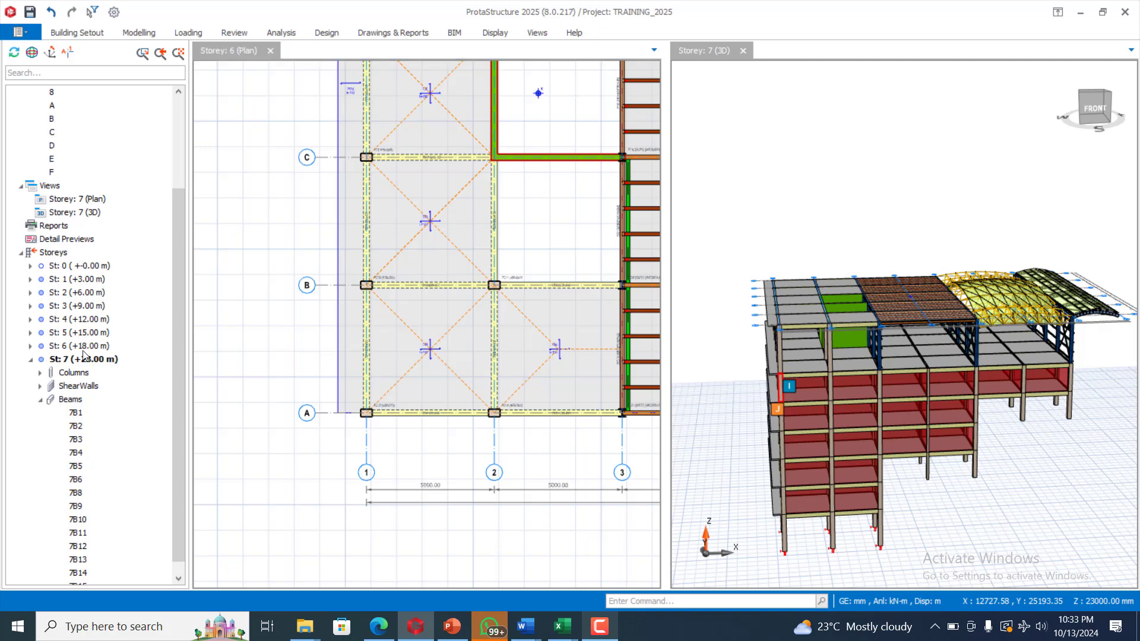
{"action": "left_click", "coordinate": [601, 628]}
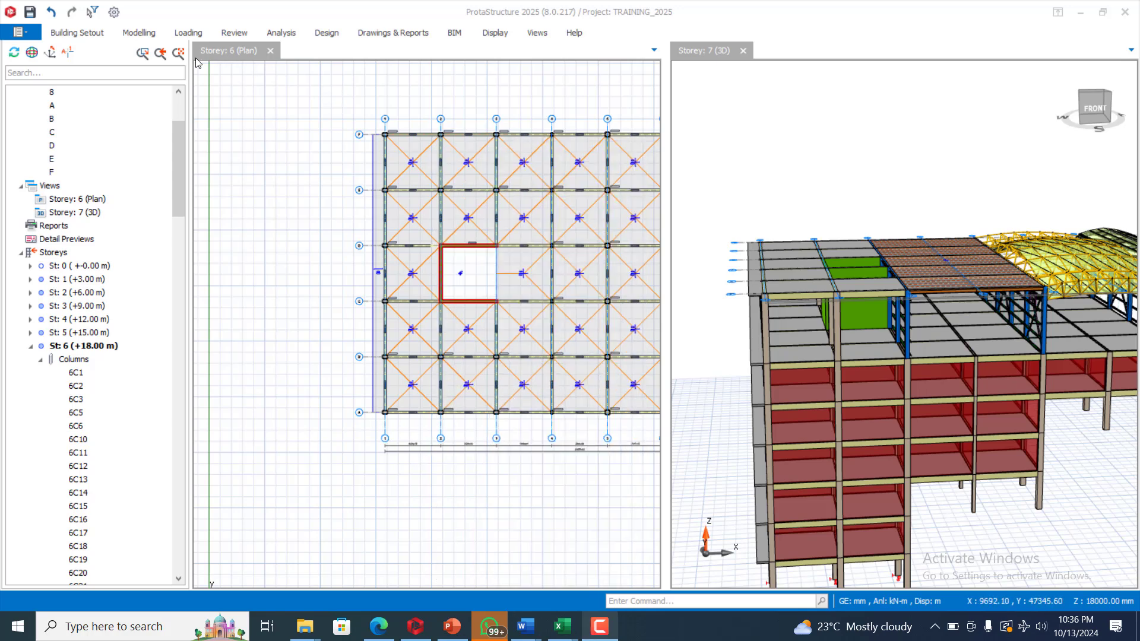
{"action": "left_click", "coordinate": [186, 34]}
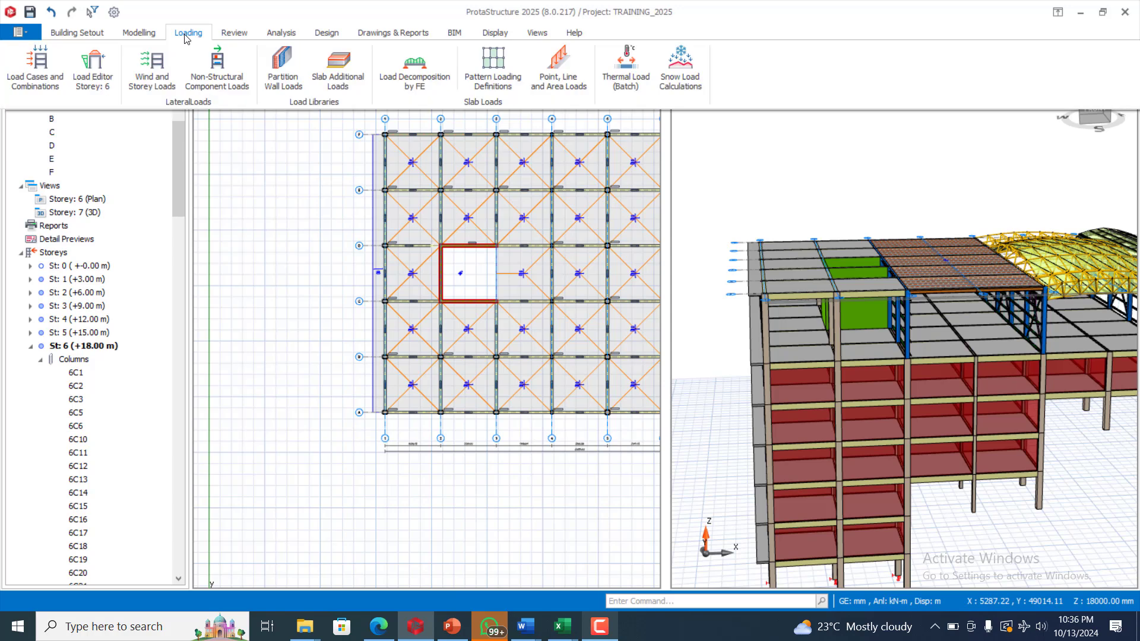
{"action": "left_click", "coordinate": [101, 63]}
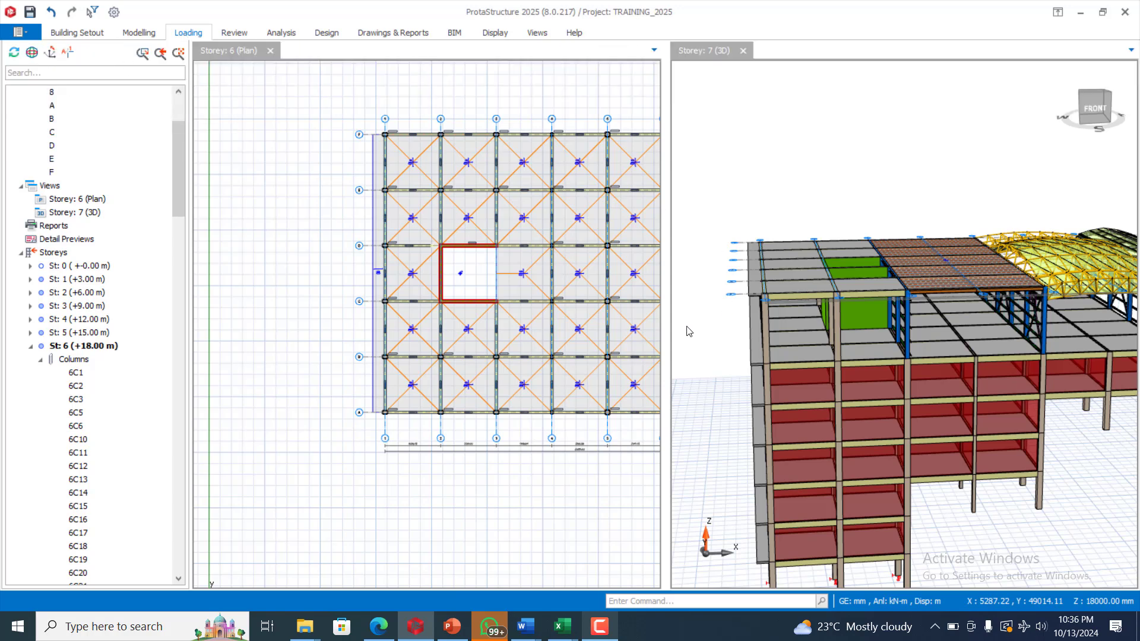
{"action": "left_click", "coordinate": [205, 53]}
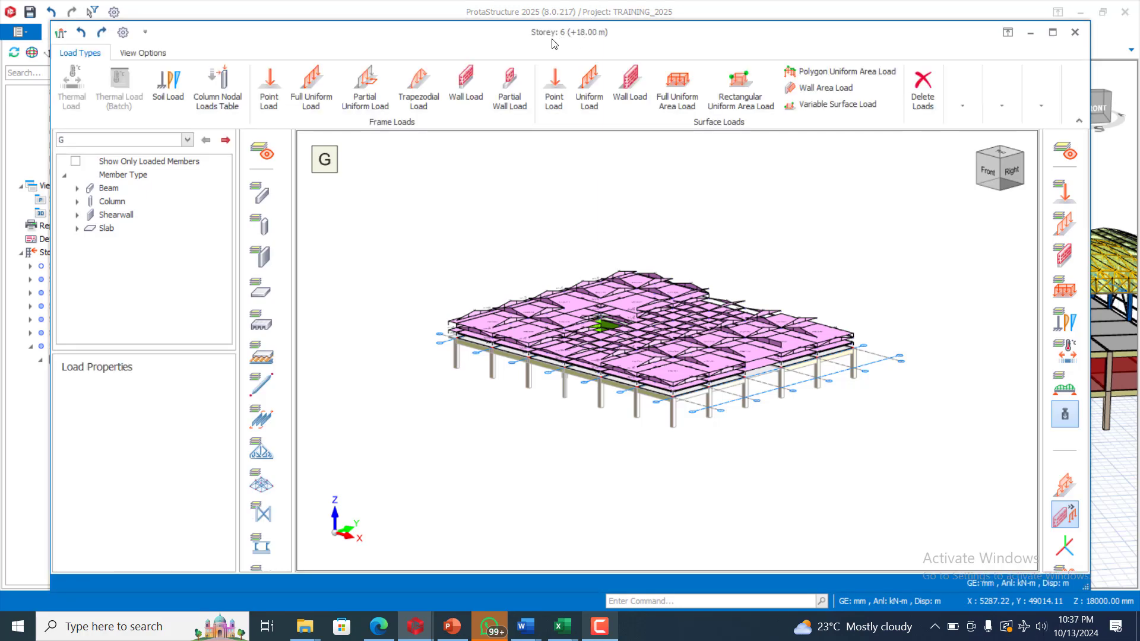
Step: Assign a 3000 mm high Tempered Glass Panel wall load to all storey 6 beams between axes 1 and 3
{"action": "left_click", "coordinate": [588, 89]}
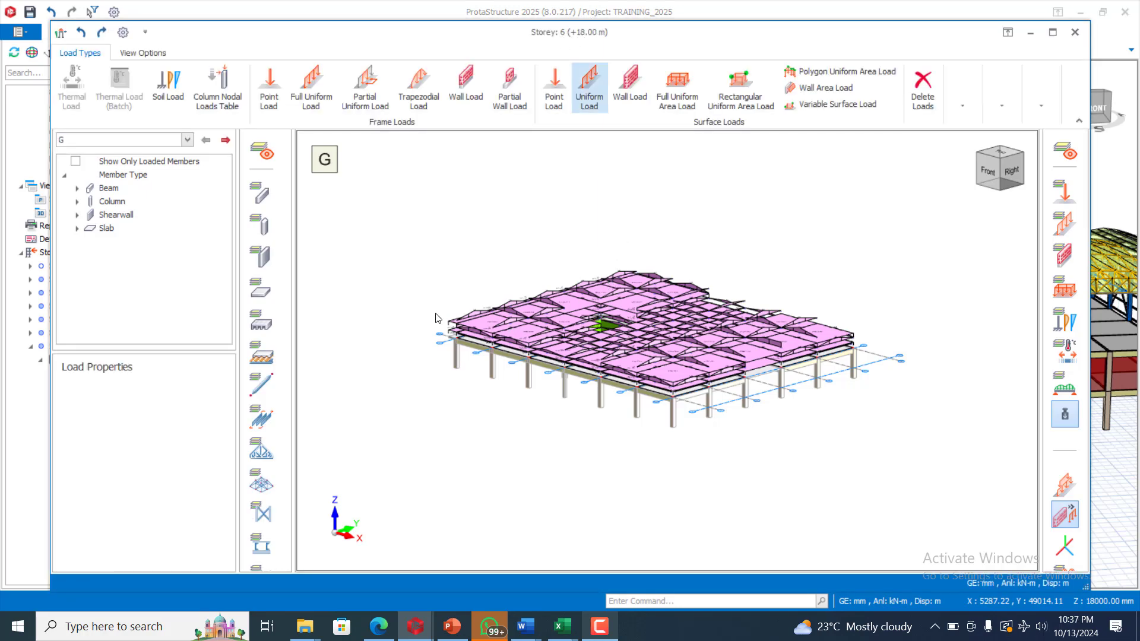
{"action": "middle_click_drag", "start_coordinate": [389, 273], "coordinate": [443, 253]}
{"action": "left_click_drag", "start_coordinate": [437, 247], "coordinate": [612, 456]}
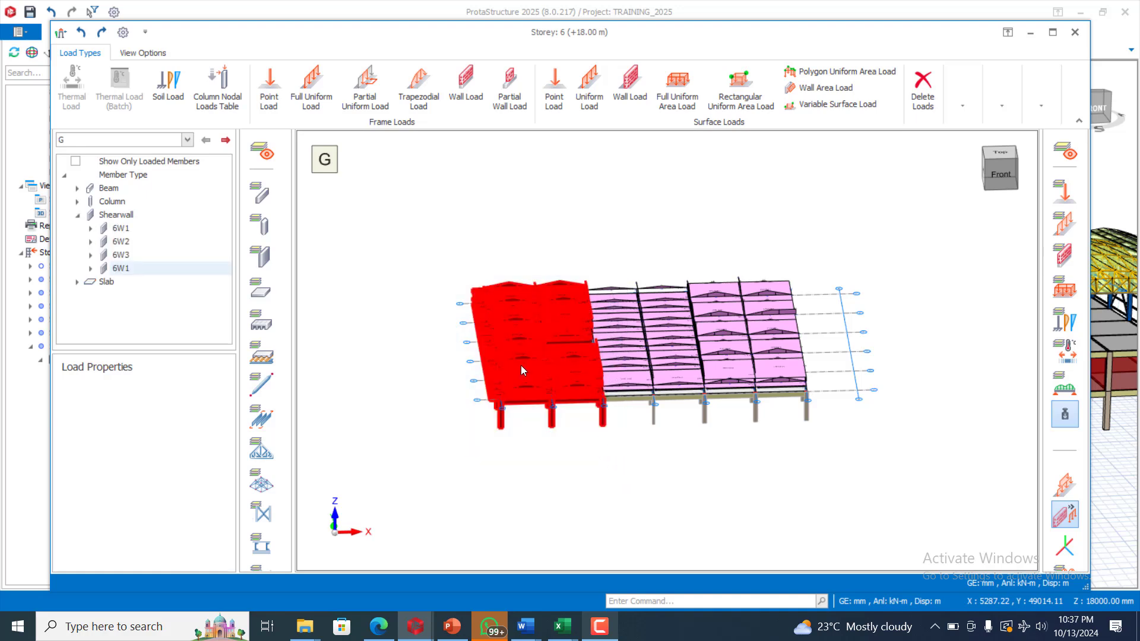
{"action": "left_click", "coordinate": [473, 95]}
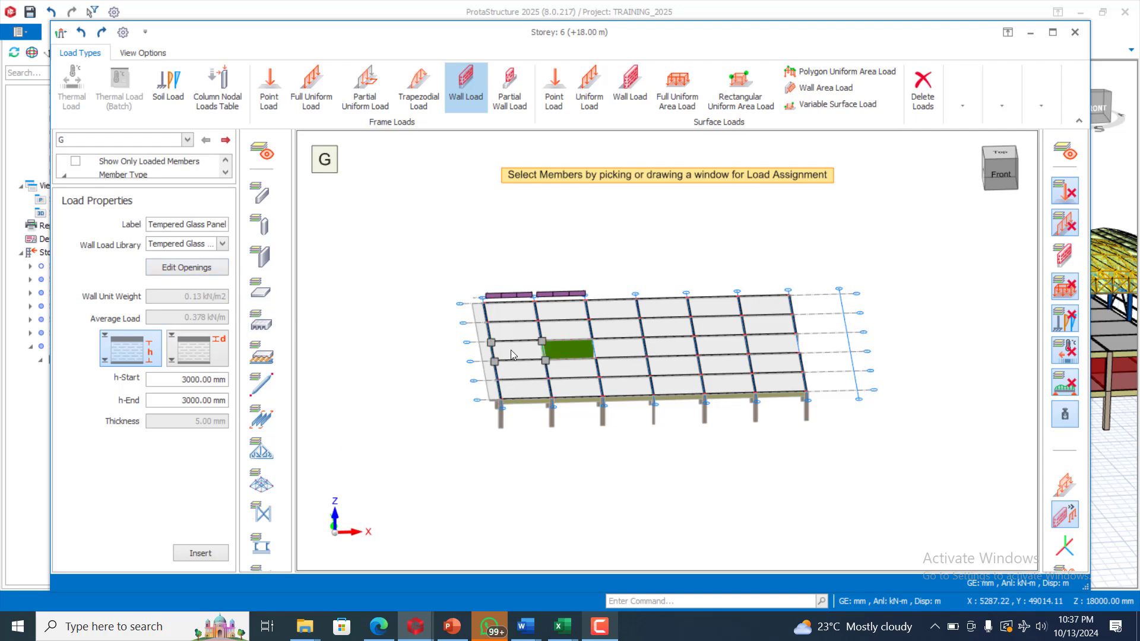
{"action": "left_click_drag", "start_coordinate": [415, 229], "coordinate": [612, 462]}
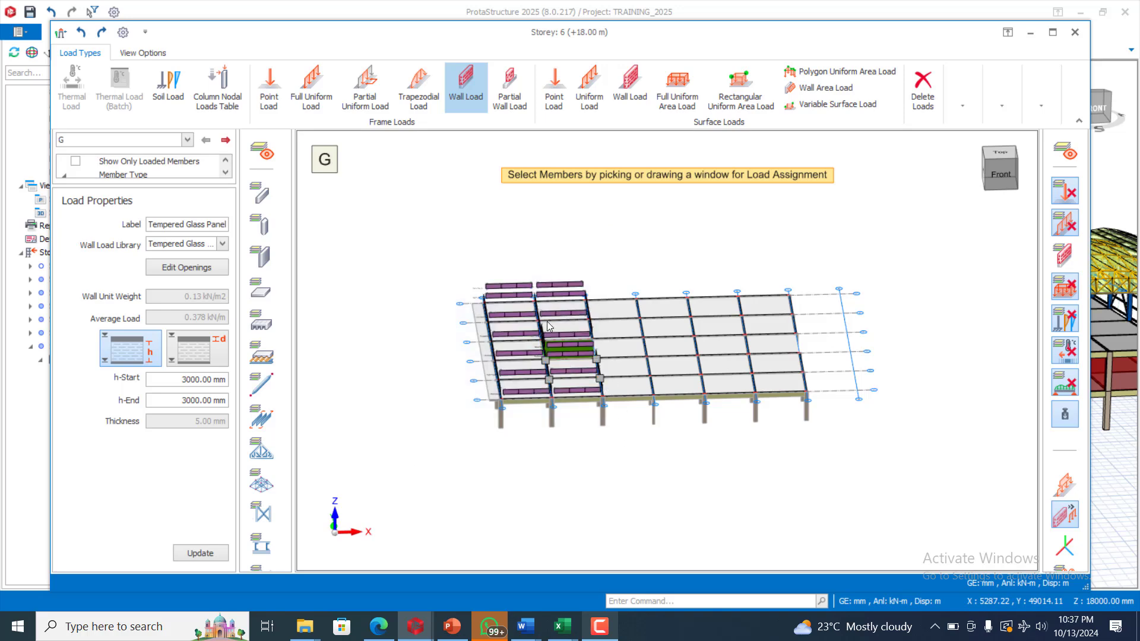
Step: Check the wall loads on the storey 6 beams up close, and close the load editor saving the changes
{"action": "scroll", "coordinate": [549, 325], "scroll_direction": "up", "scroll_amount": 5}
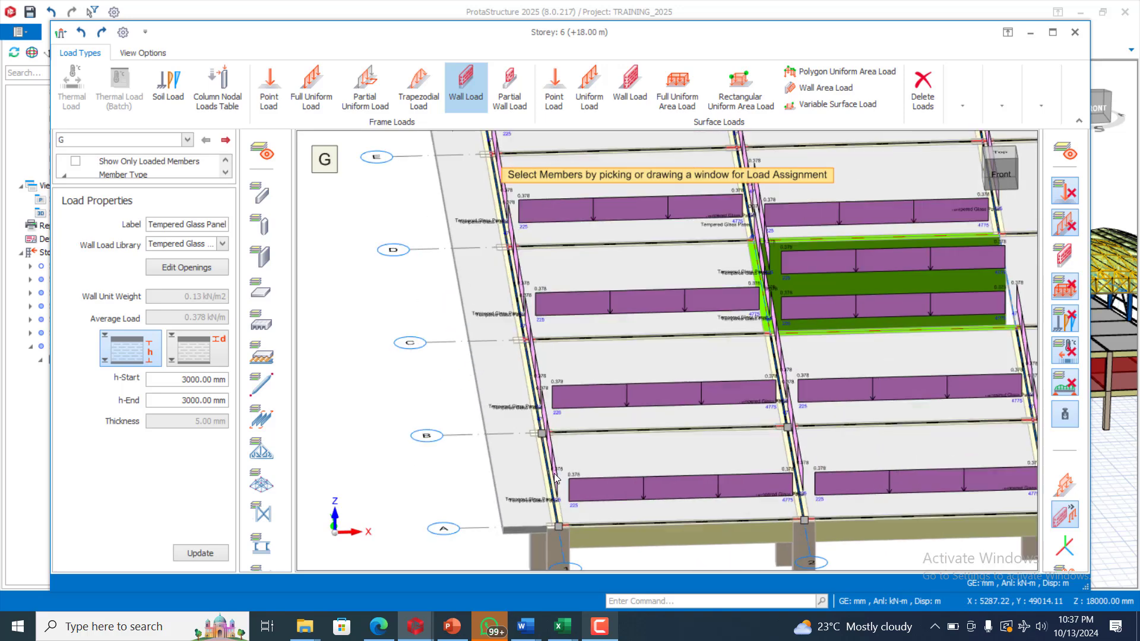
{"action": "scroll", "coordinate": [553, 297], "scroll_direction": "down", "scroll_amount": 6}
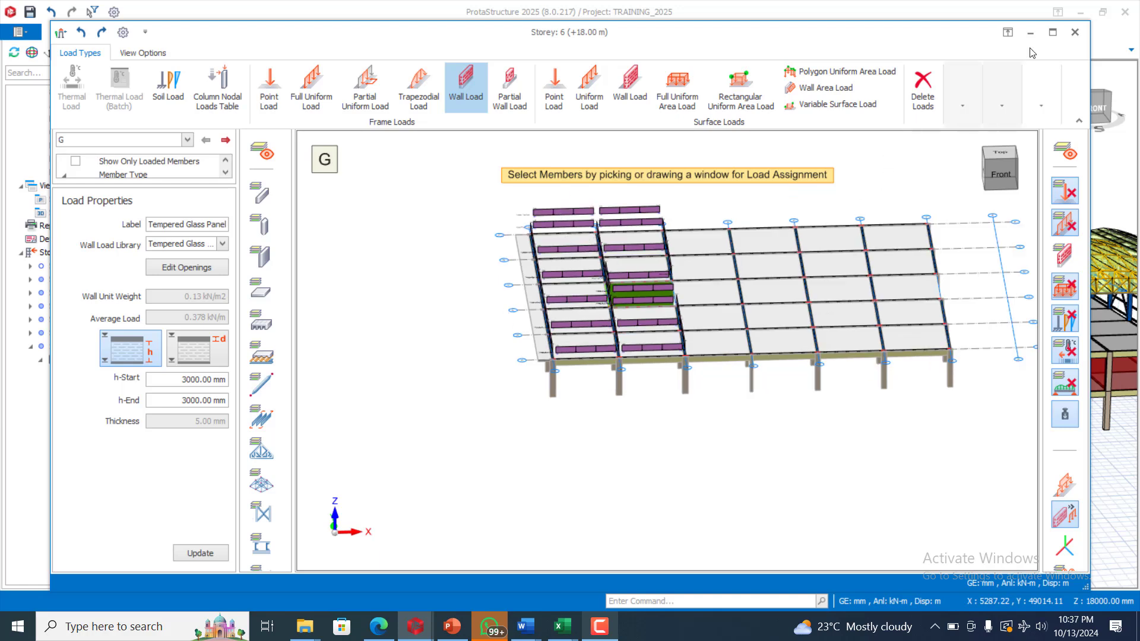
{"action": "left_click", "coordinate": [1075, 32]}
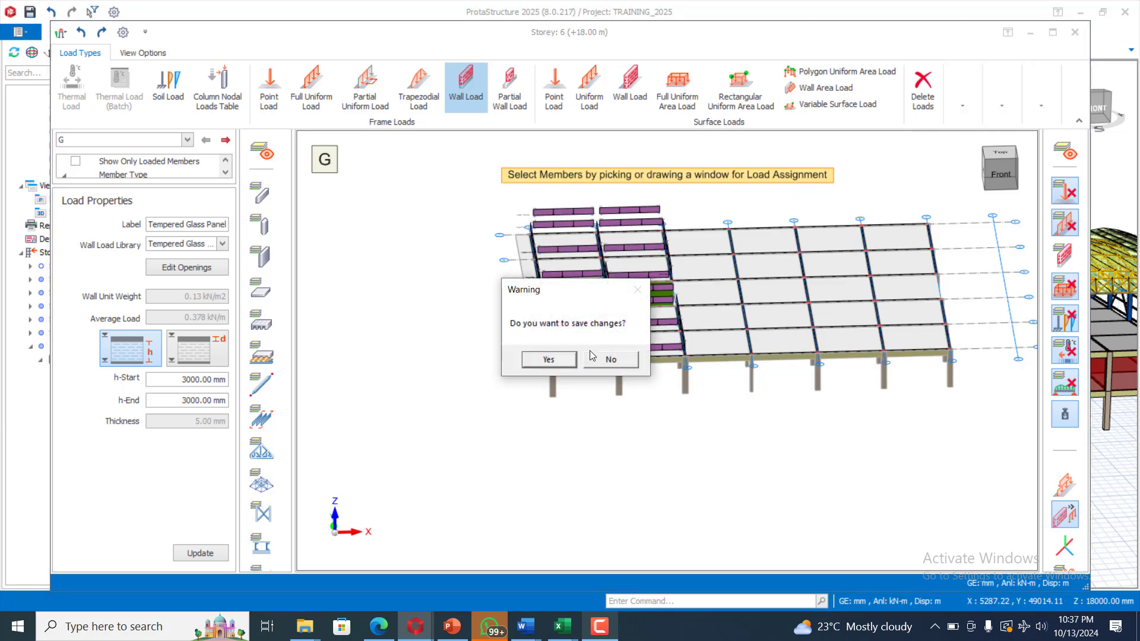
{"action": "left_click", "coordinate": [550, 359]}
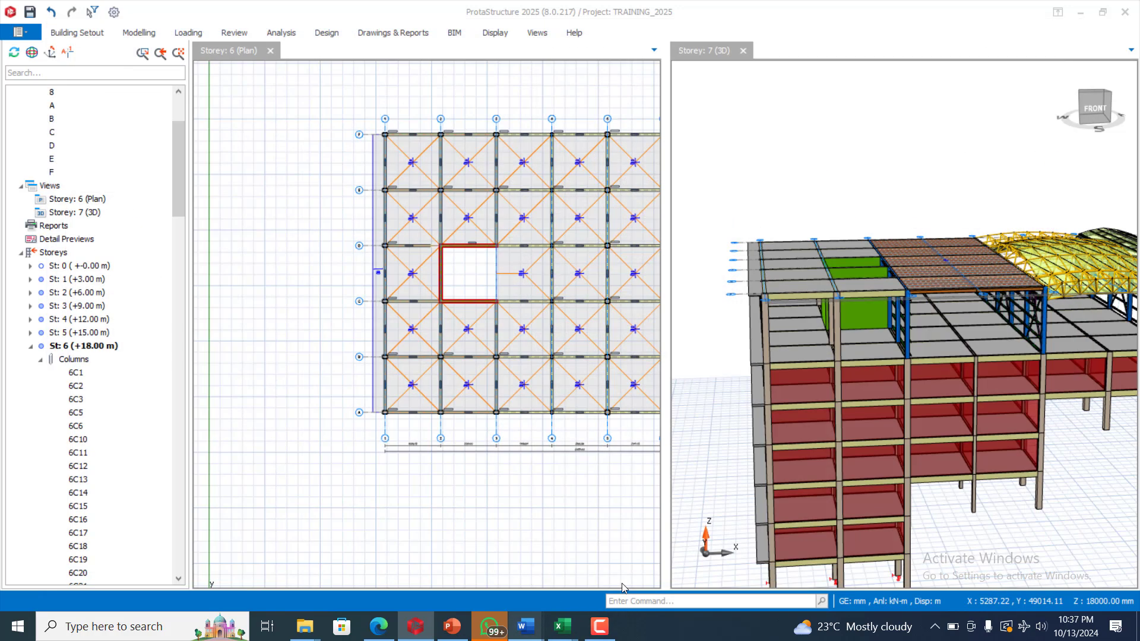
Step: Examine the whole building with its wall loads in 3D from several sides, dismissing the unrelated Bentley sign-in window
{"action": "scroll", "coordinate": [770, 302], "scroll_direction": "down", "scroll_amount": 2}
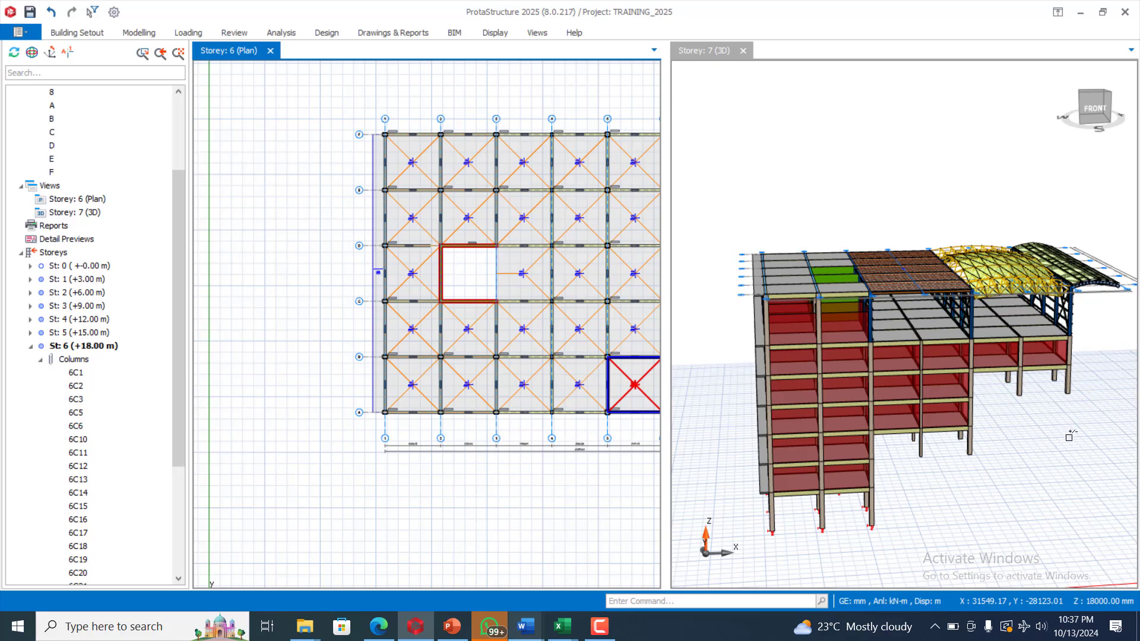
{"action": "left_click", "coordinate": [1034, 442]}
{"action": "mouse_move", "coordinate": [1045, 446]}
{"action": "middle_mouse_down", "text": "ctrl"}
{"action": "mouse_move", "coordinate": [982, 432]}
{"action": "mouse_move", "coordinate": [1099, 451]}
{"action": "mouse_move", "coordinate": [1114, 479]}
{"action": "middle_mouse_up", "text": "ctrl"}
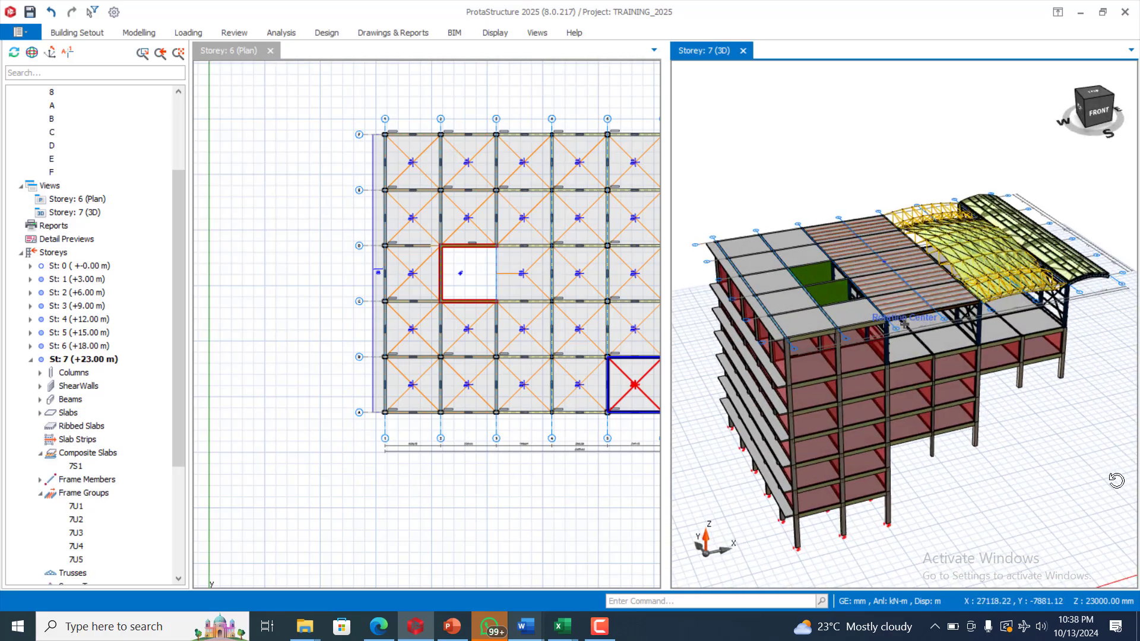
{"action": "scroll", "coordinate": [1096, 274], "scroll_direction": "up", "scroll_amount": 3}
{"action": "scroll", "coordinate": [1046, 371], "scroll_direction": "down", "scroll_amount": 4}
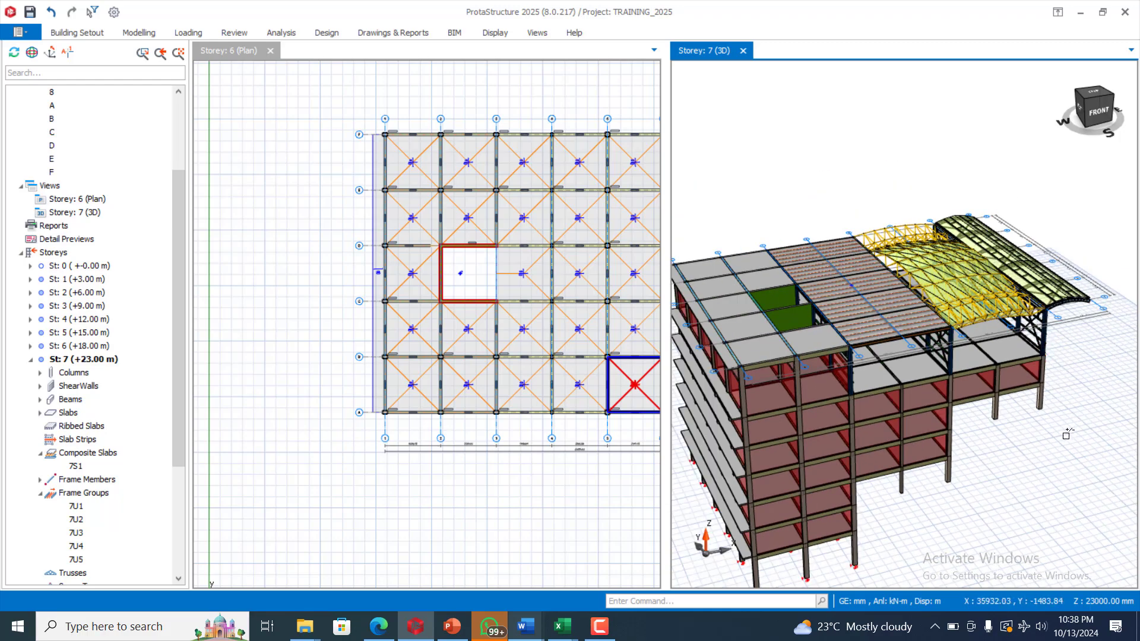
{"action": "middle_click_drag", "start_coordinate": [1022, 483], "coordinate": [924, 389], "text": "ctrl"}
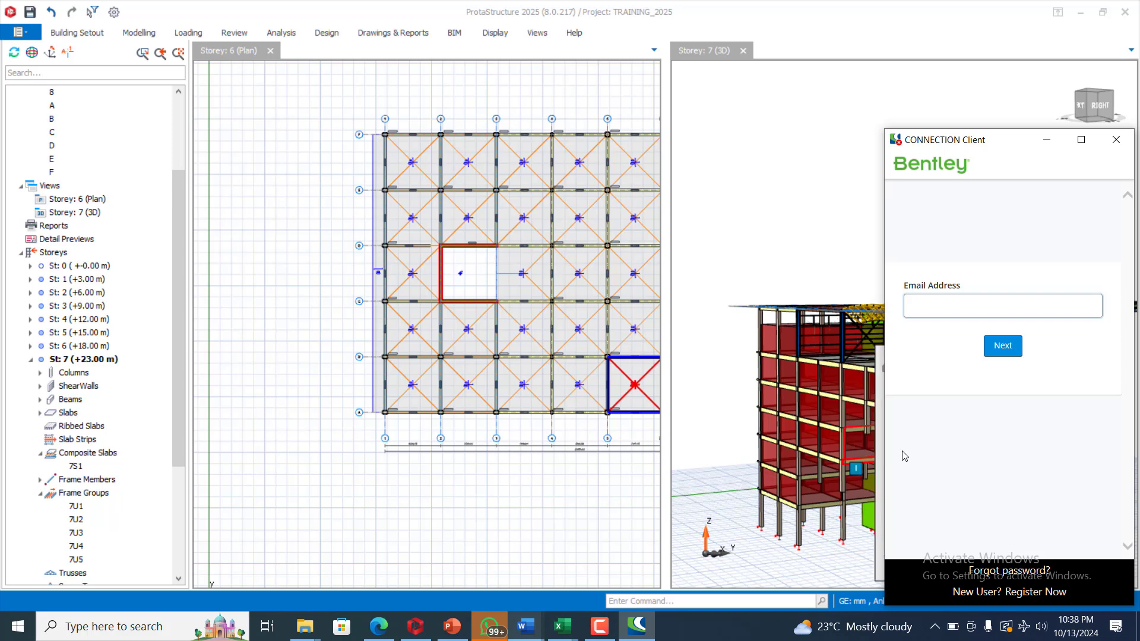
{"action": "left_click", "coordinate": [1116, 140]}
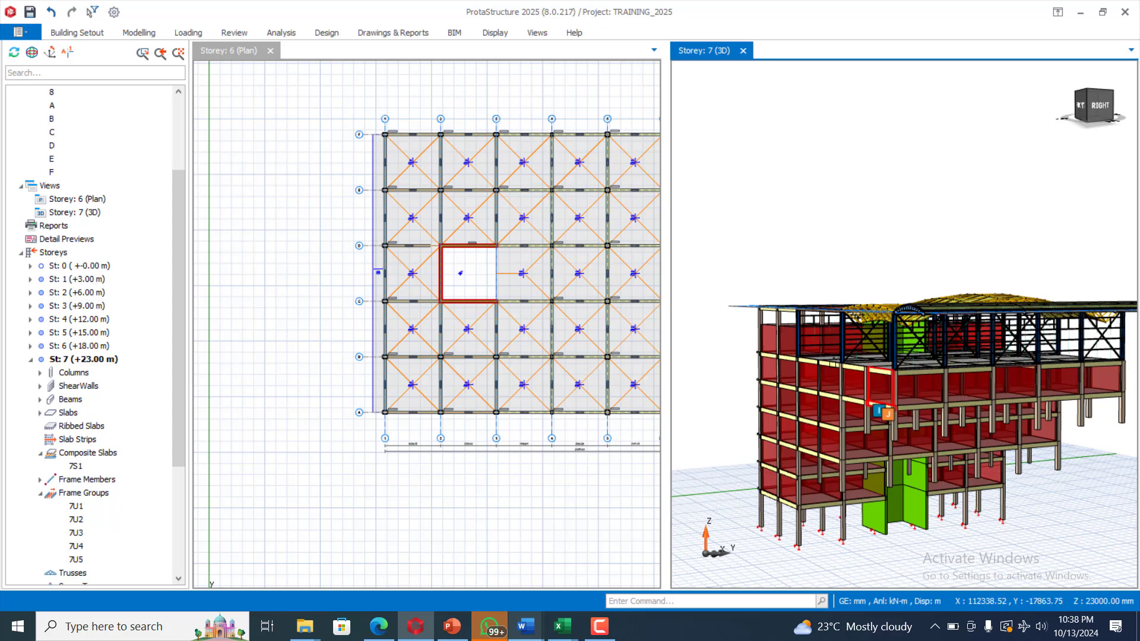
{"action": "middle_click_drag", "start_coordinate": [810, 449], "coordinate": [828, 353]}
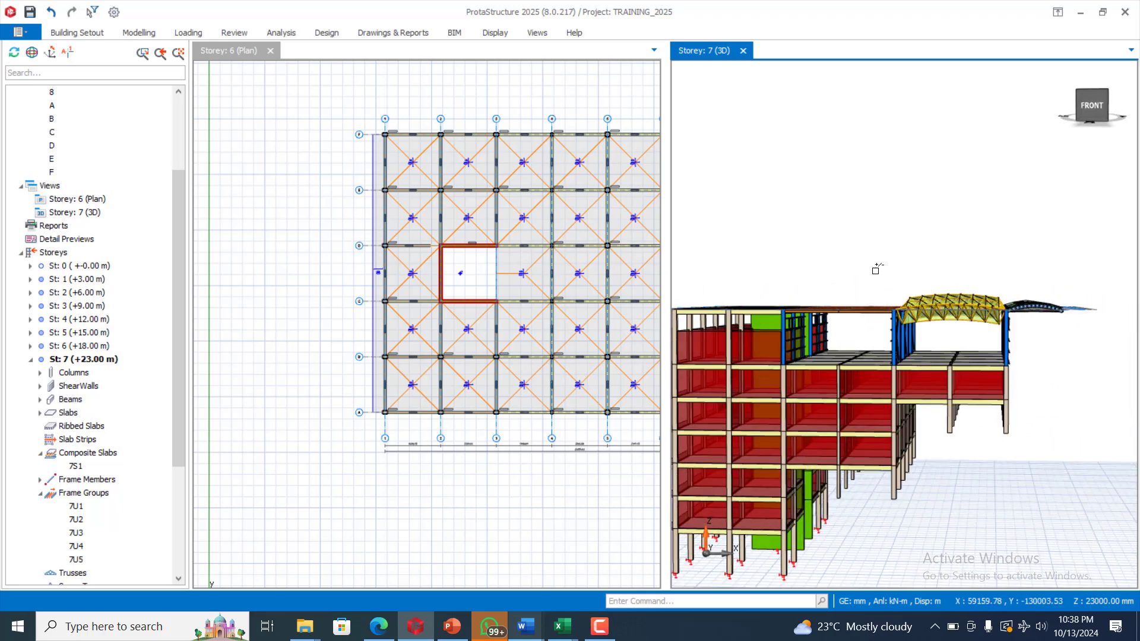
{"action": "middle_click_drag", "start_coordinate": [1084, 383], "coordinate": [1067, 386]}
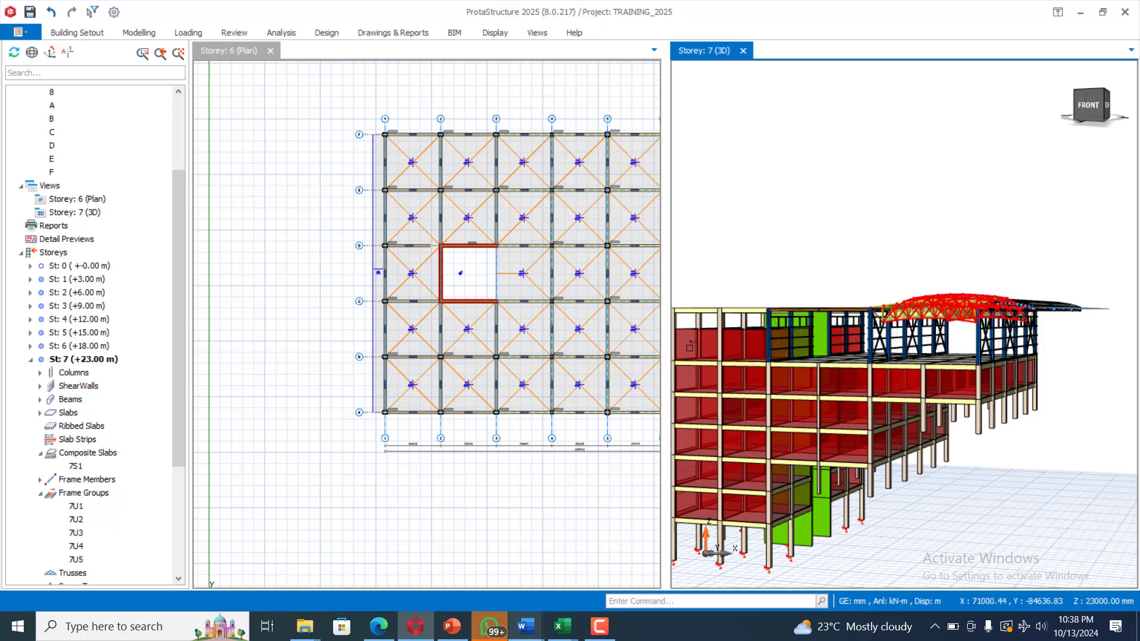
Step: In the building analysis materials, set the concrete grade to C25 and apply it to all members of this material class
{"action": "left_click", "coordinate": [287, 34]}
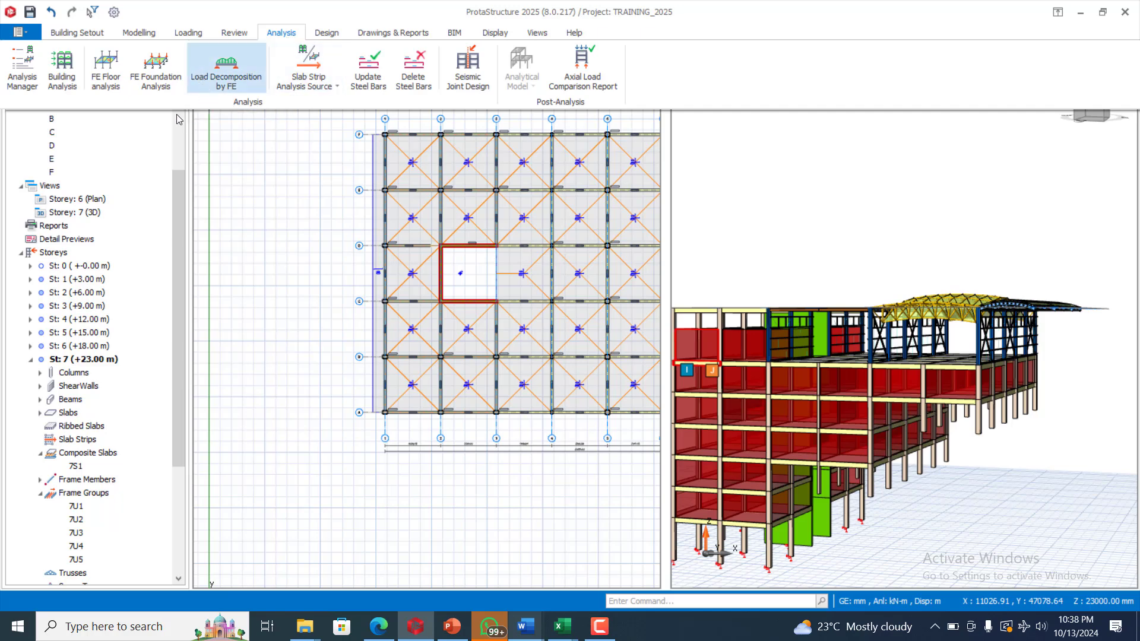
{"action": "left_click", "coordinate": [63, 73]}
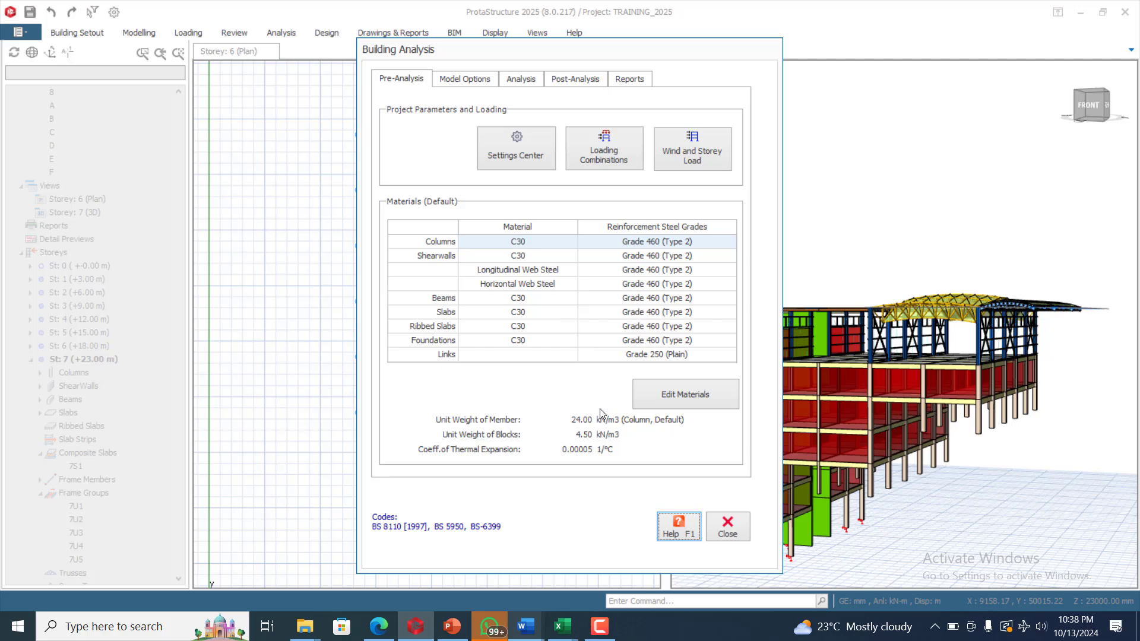
{"action": "left_click", "coordinate": [669, 396]}
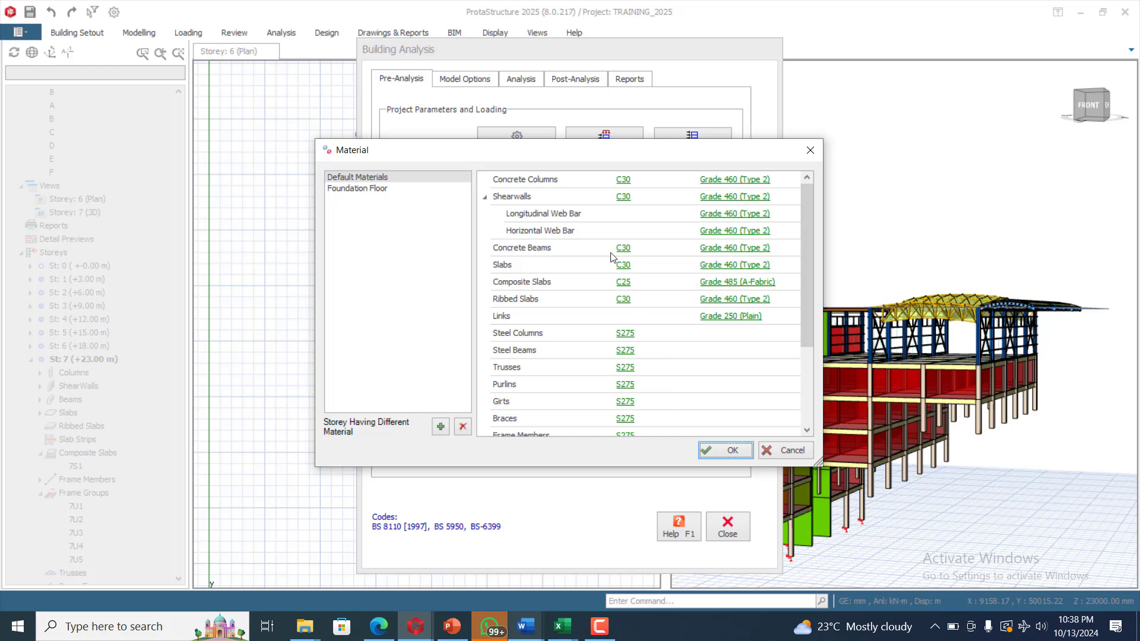
{"action": "left_click", "coordinate": [628, 185]}
{"action": "left_click", "coordinate": [622, 201]}
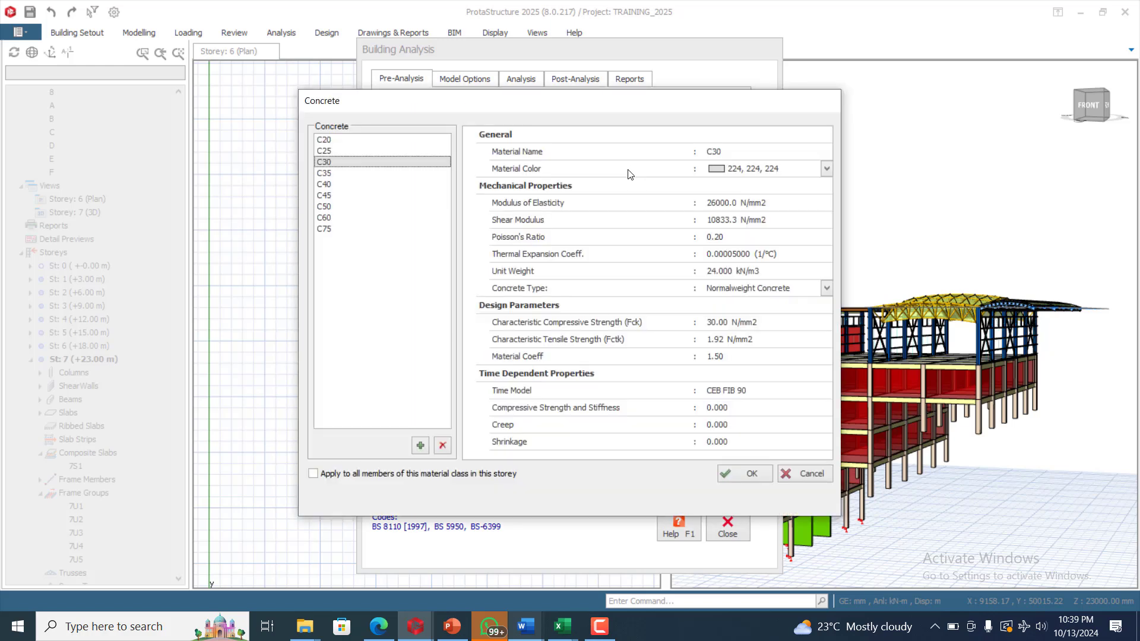
{"action": "left_click", "coordinate": [344, 152]}
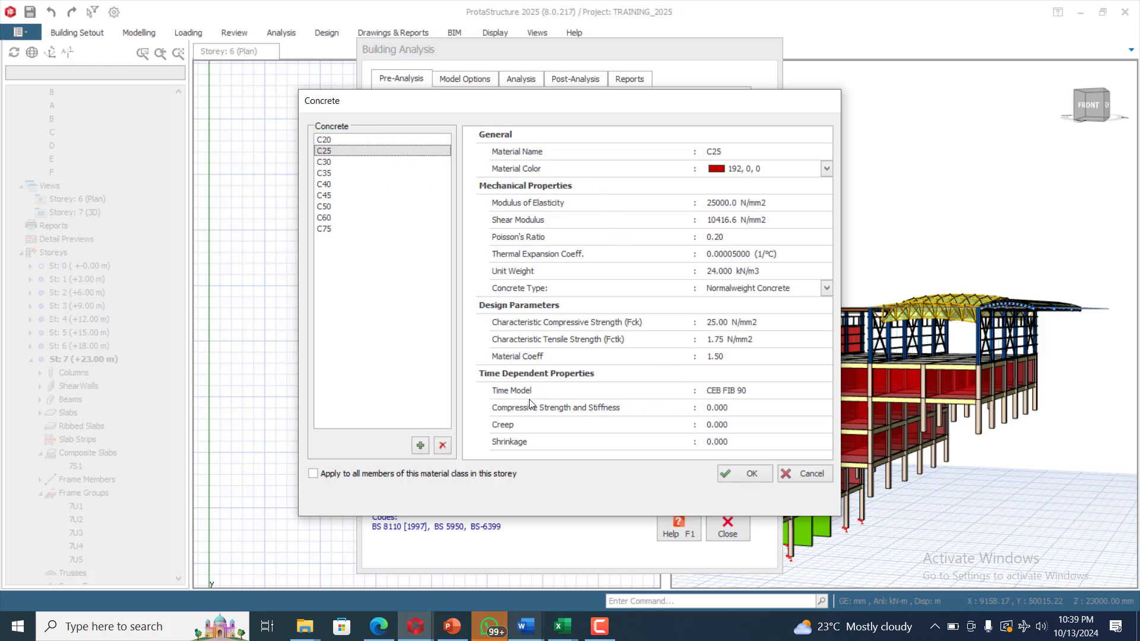
{"action": "left_click", "coordinate": [326, 475]}
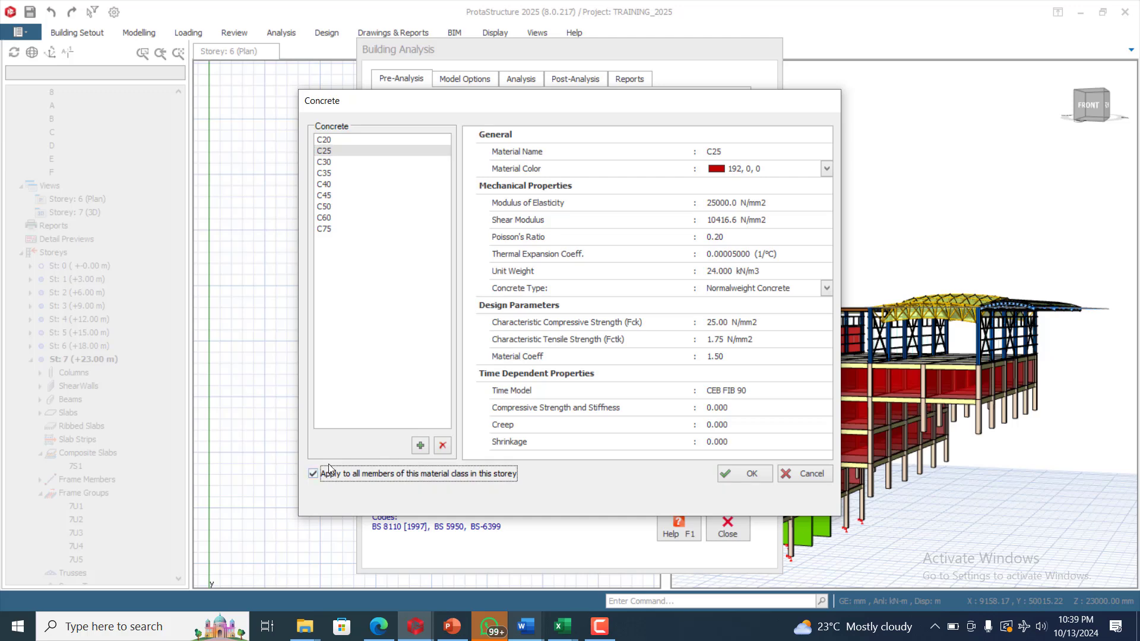
{"action": "left_click", "coordinate": [736, 474]}
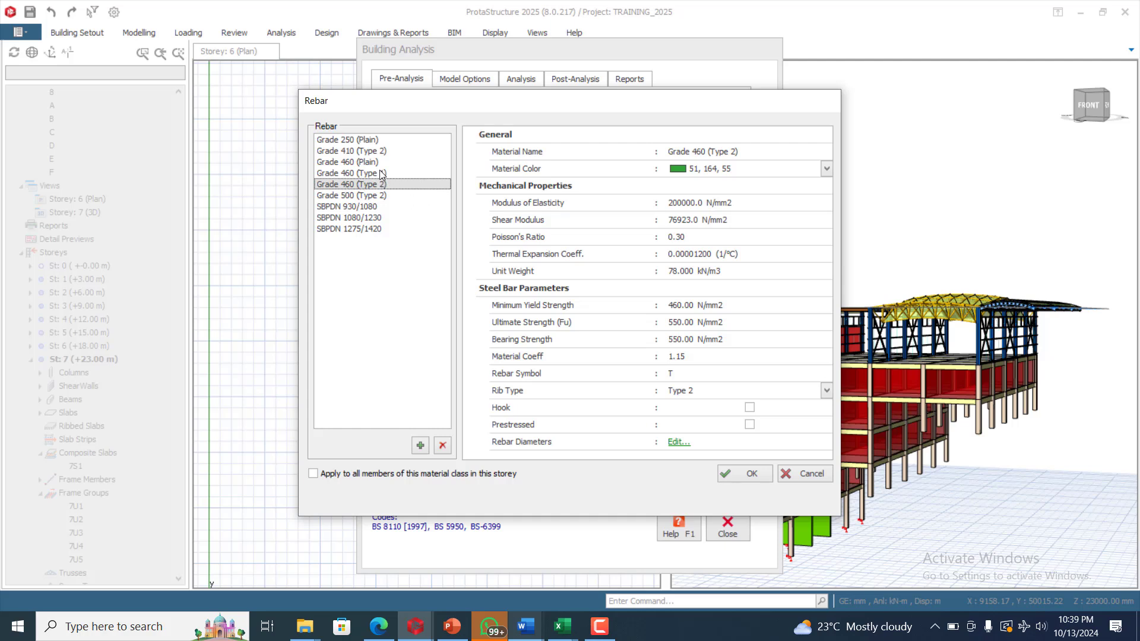
Step: Choose Grade 410 (Type 2) as the reinforcement grade and apply it to all members of this material class
{"action": "left_click", "coordinate": [345, 152]}
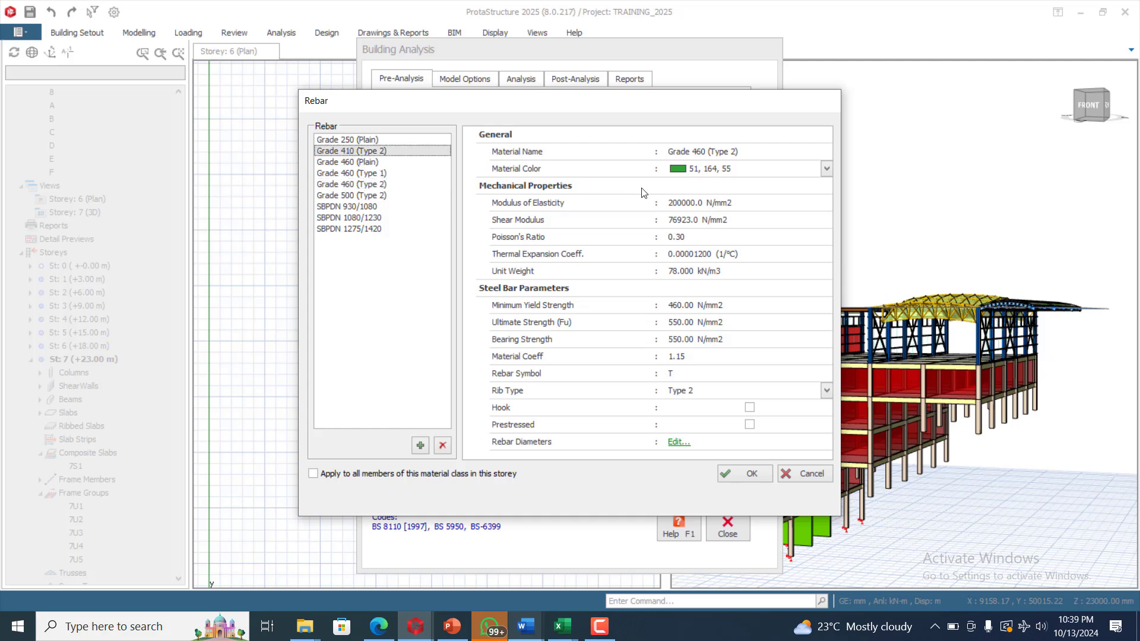
{"action": "left_click", "coordinate": [376, 474]}
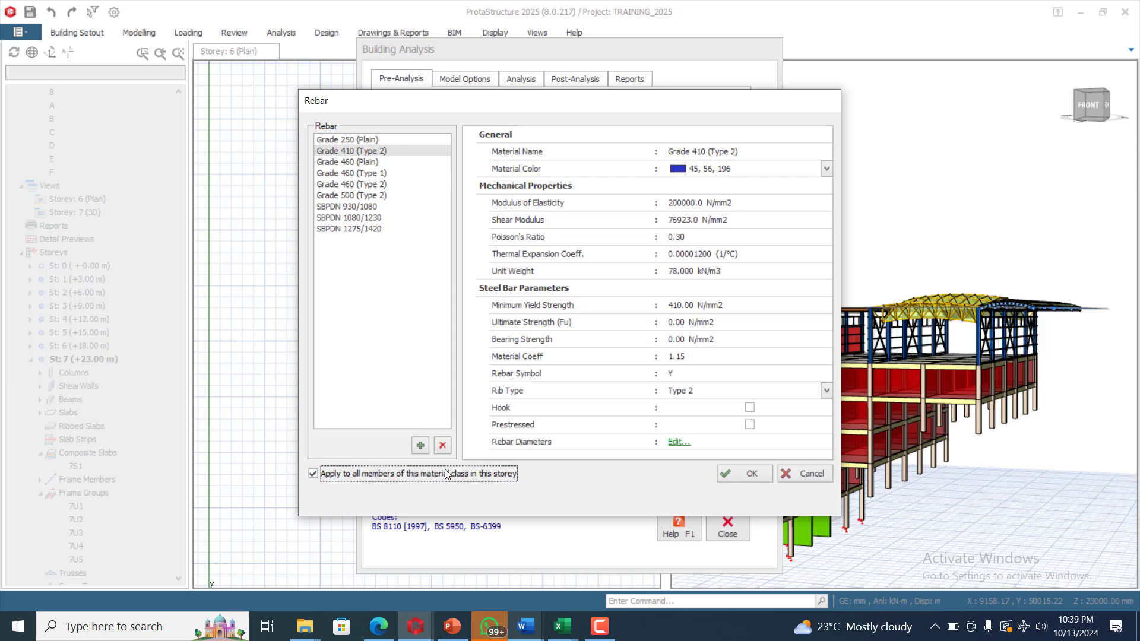
Step: In the Grade 410 (Type 2) rebar diameter table, limit column bars to 16, 20 and 25 mm by disabling 10, 13 and 32 mm
{"action": "left_click", "coordinate": [676, 444]}
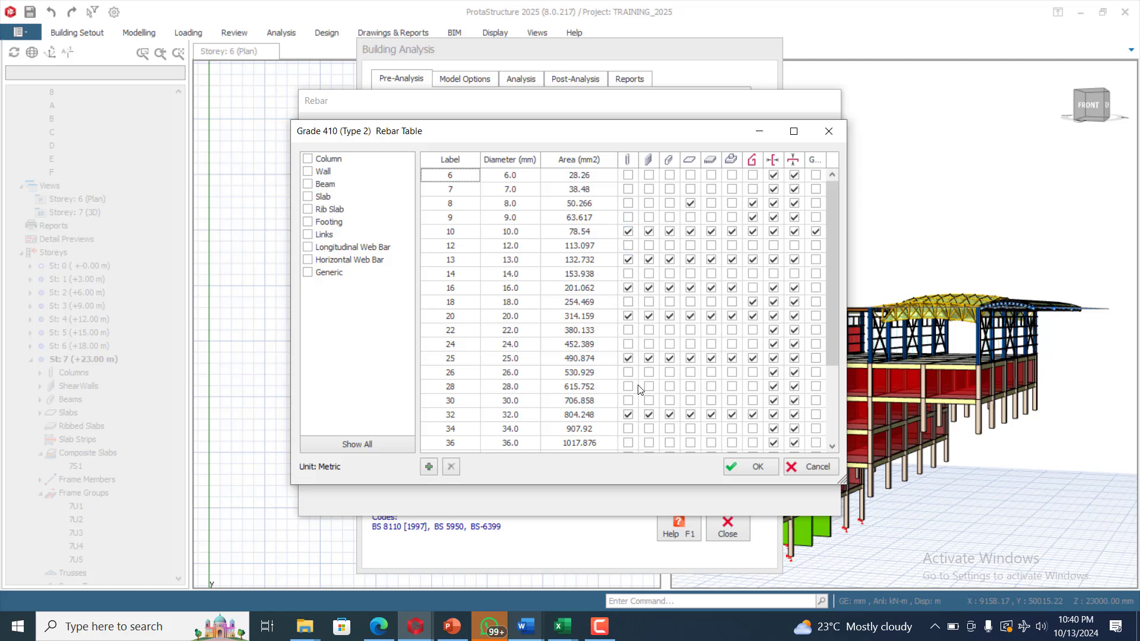
{"action": "left_click", "coordinate": [626, 414]}
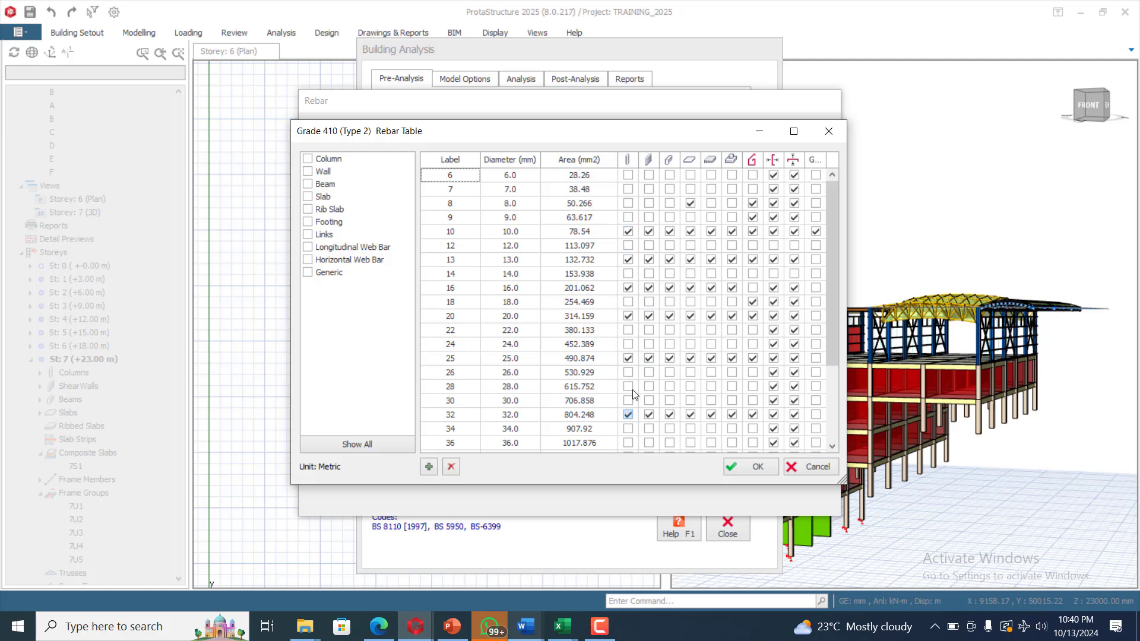
{"action": "left_click", "coordinate": [628, 359]}
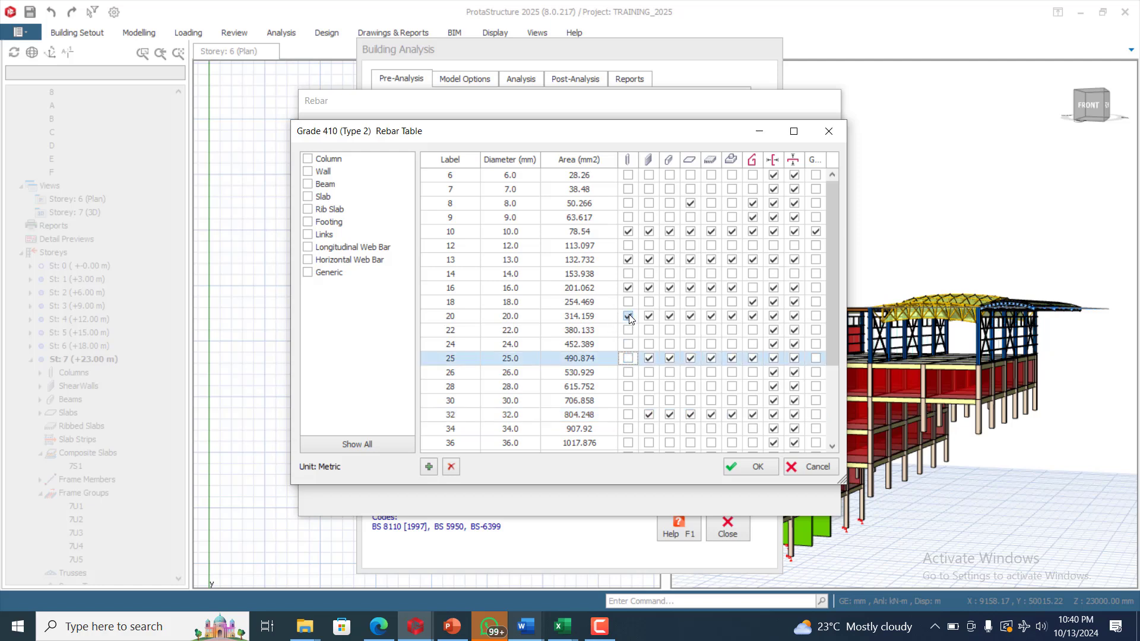
{"action": "left_click", "coordinate": [628, 260]}
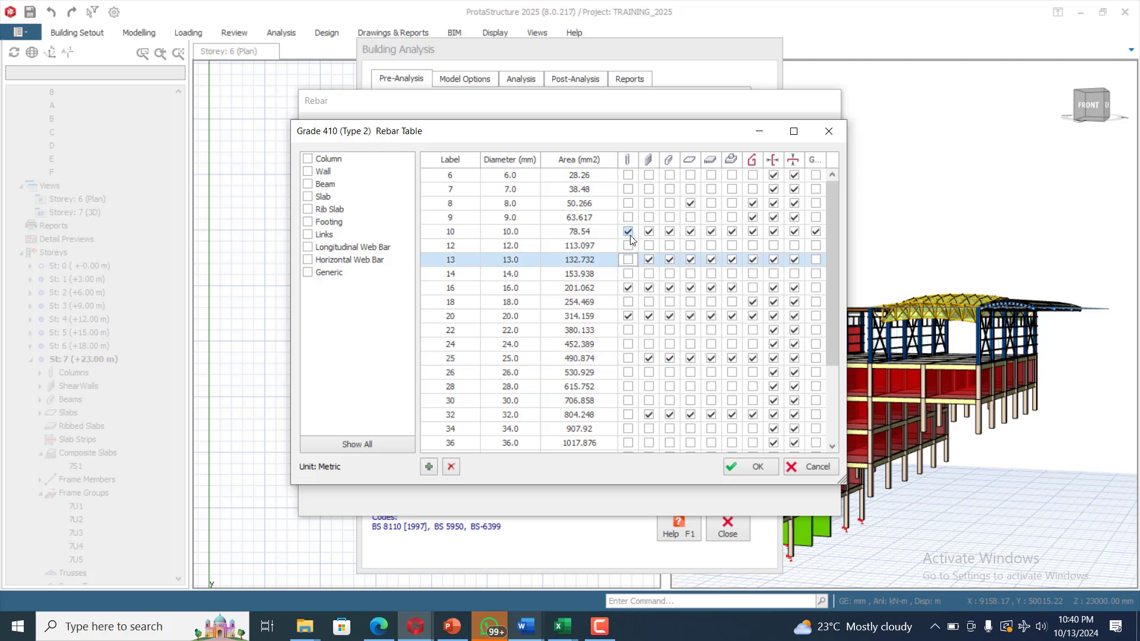
{"action": "left_click", "coordinate": [628, 231]}
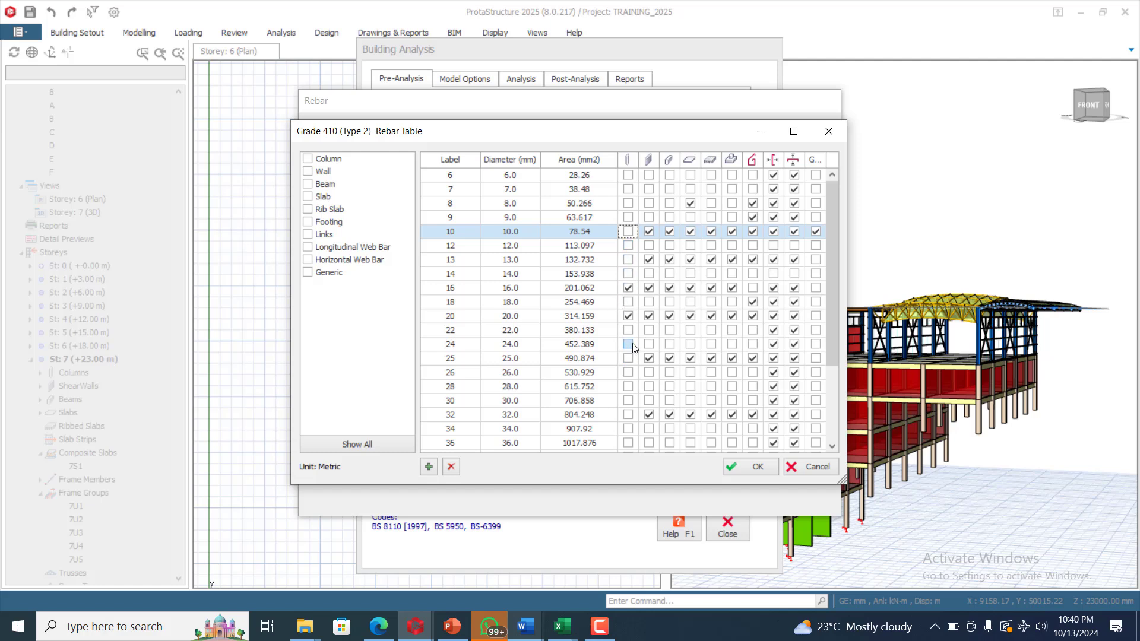
{"action": "left_click", "coordinate": [628, 358]}
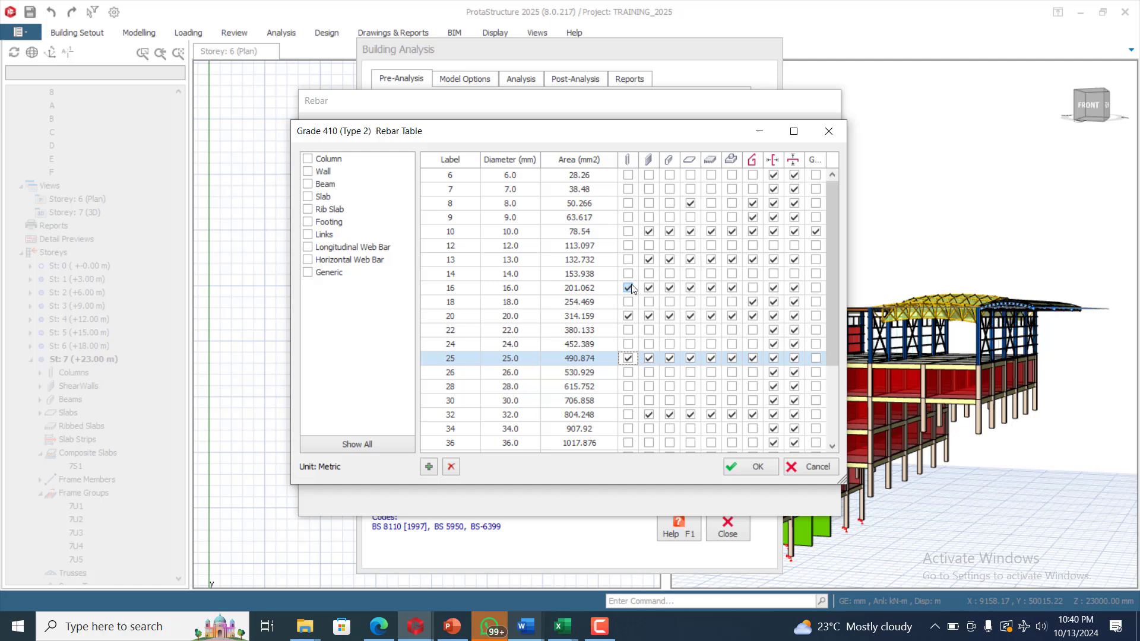
Step: Disable the 10, 13 and 32 mm bar diameters for walls in the rebar table
{"action": "left_click", "coordinate": [649, 232]}
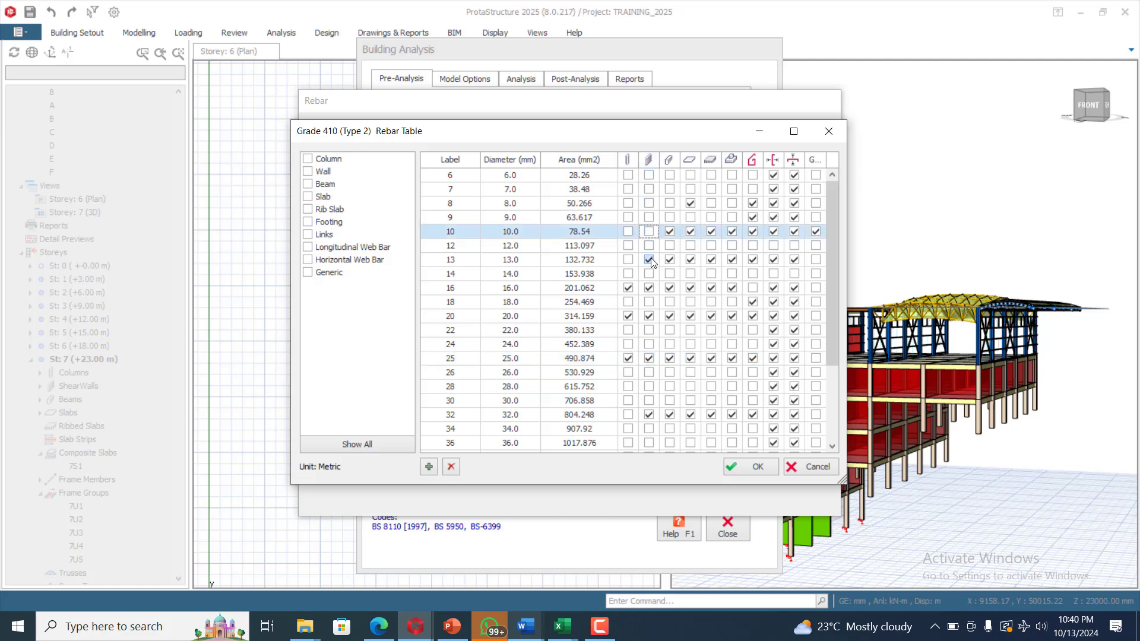
{"action": "left_click", "coordinate": [649, 260]}
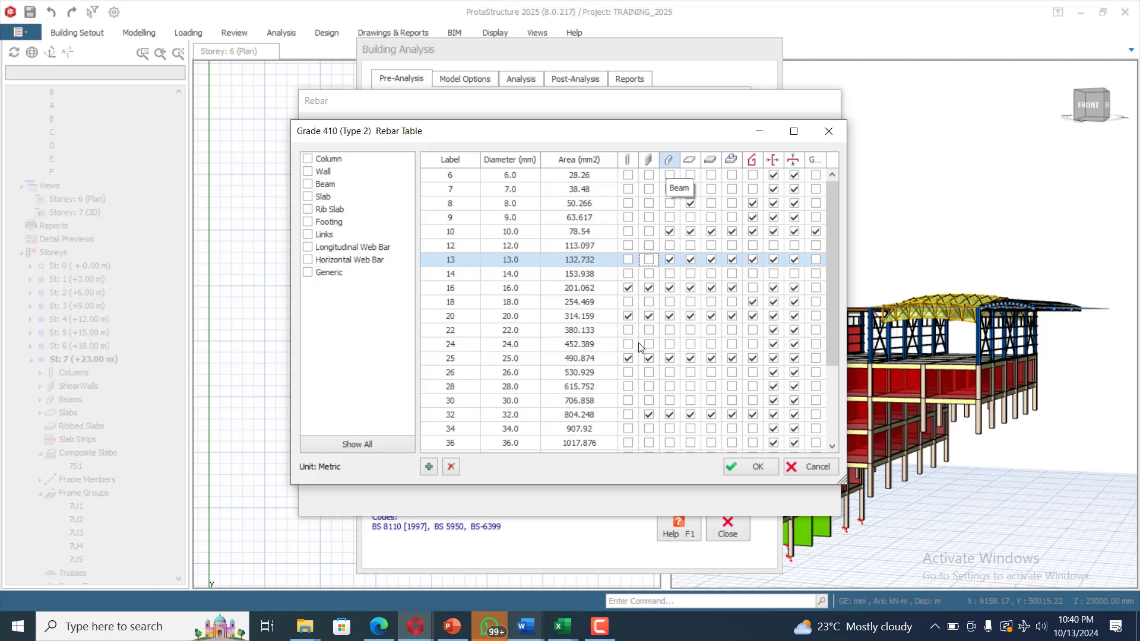
{"action": "left_click", "coordinate": [648, 415]}
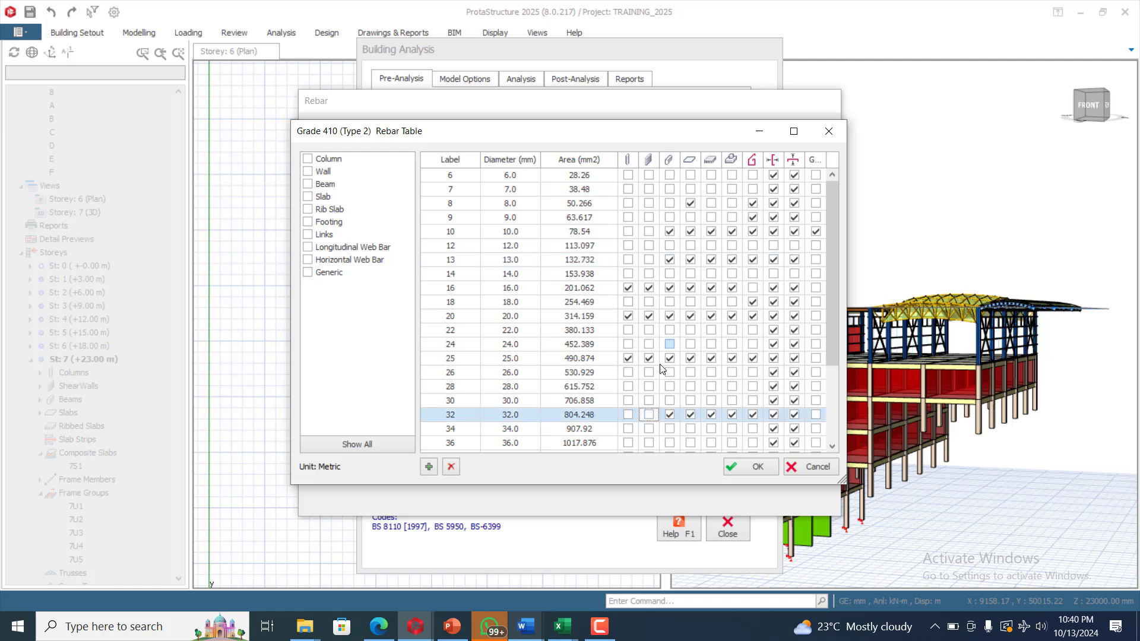
Step: Disable the 10, 13, 25 and 32 mm bar diameters for beams in the rebar table
{"action": "scroll", "coordinate": [661, 365], "scroll_direction": "down", "scroll_amount": 1}
{"action": "scroll", "coordinate": [644, 330], "scroll_direction": "up", "scroll_amount": 1}
{"action": "left_click", "coordinate": [669, 231]}
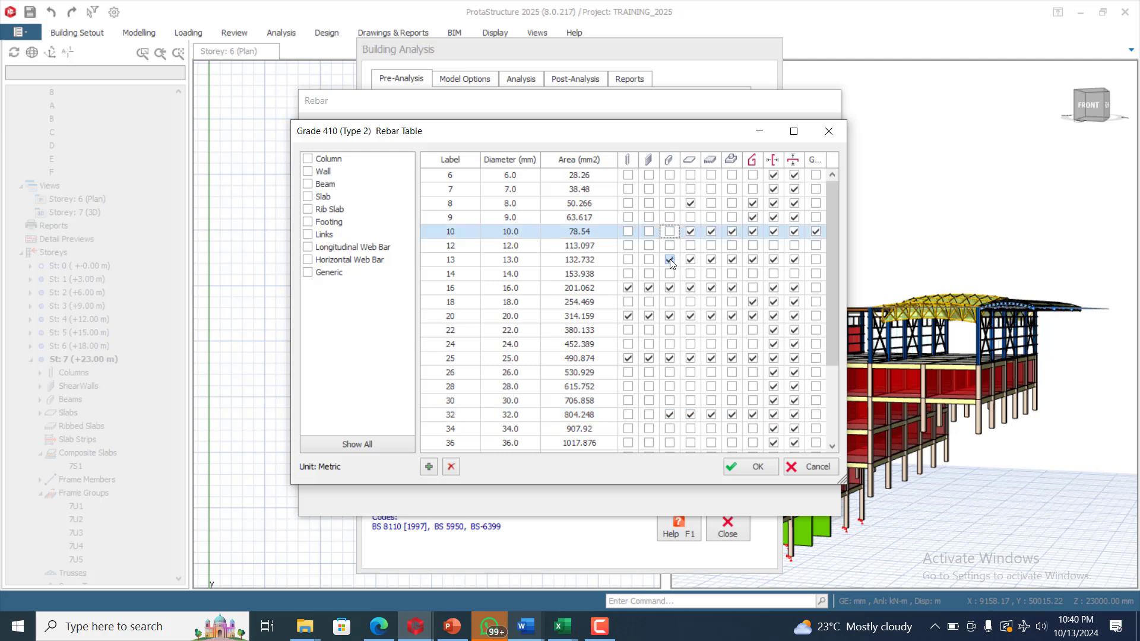
{"action": "left_click", "coordinate": [670, 259]}
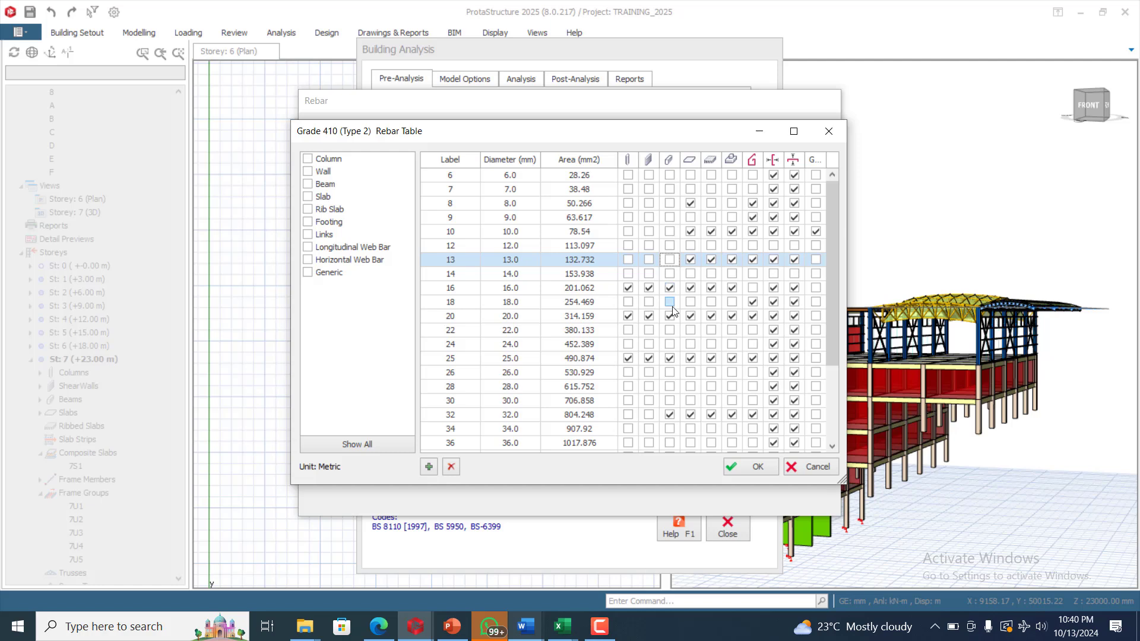
{"action": "left_click", "coordinate": [671, 358]}
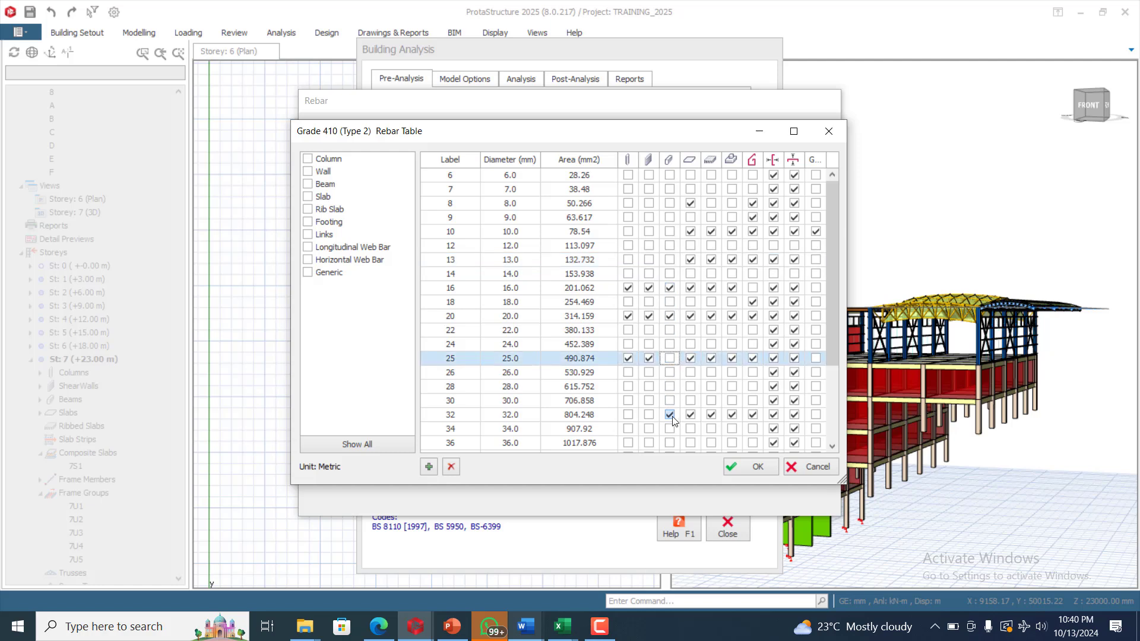
{"action": "left_click", "coordinate": [671, 414]}
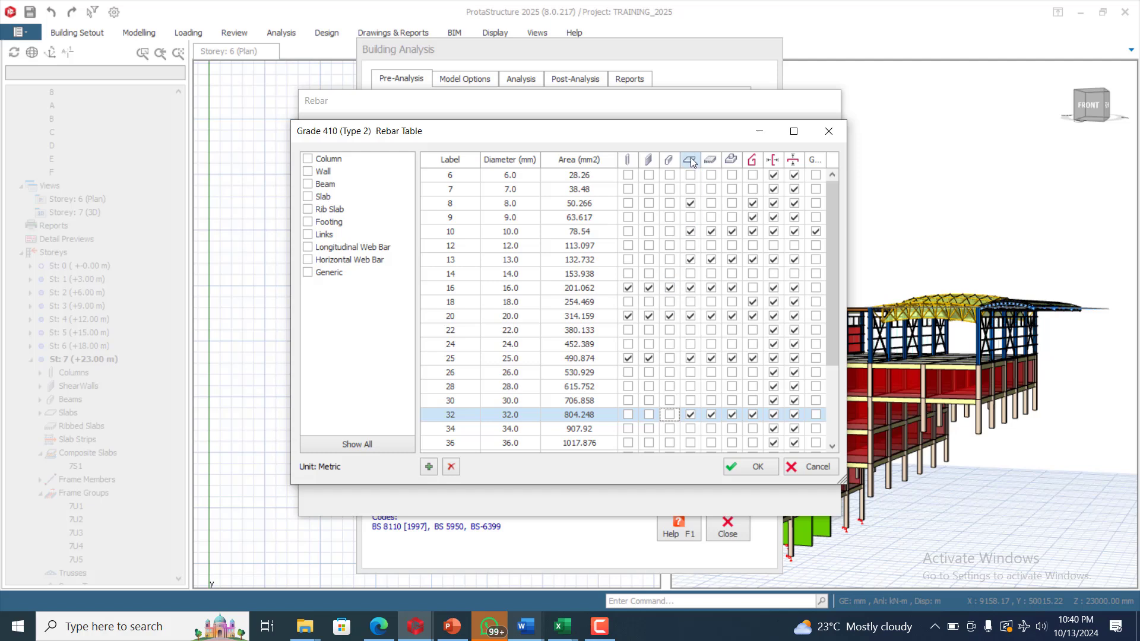
Step: Enable the 12 mm bar diameter for slabs and disable 8, 10, 13, 16, 20, 25 and 32 mm
{"action": "left_click", "coordinate": [690, 203]}
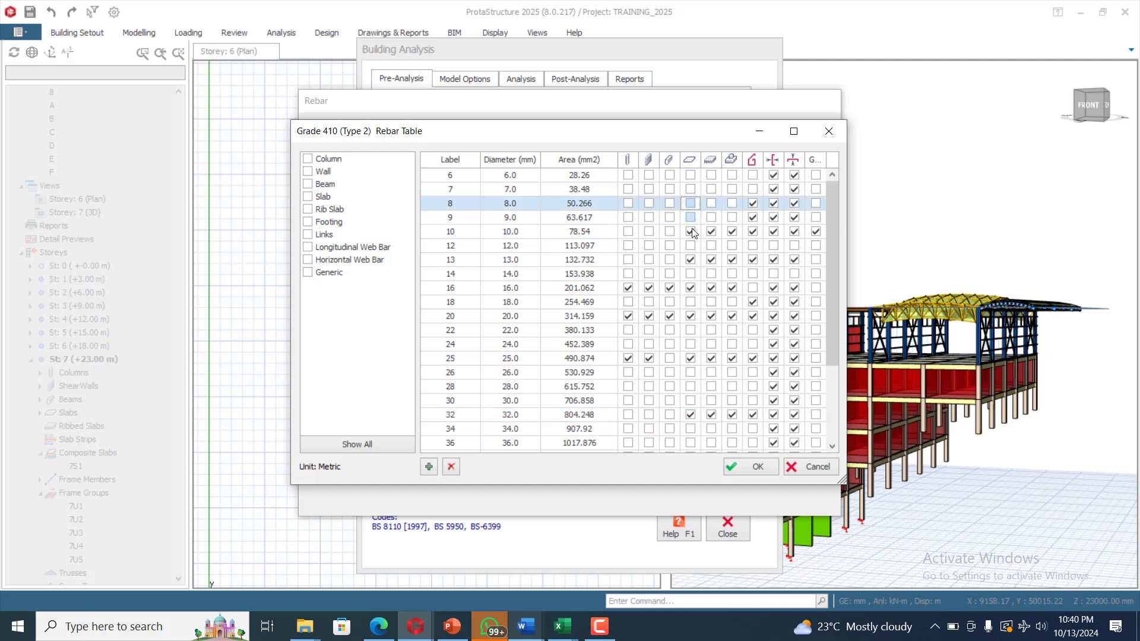
{"action": "left_click", "coordinate": [690, 231]}
{"action": "left_click", "coordinate": [690, 246]}
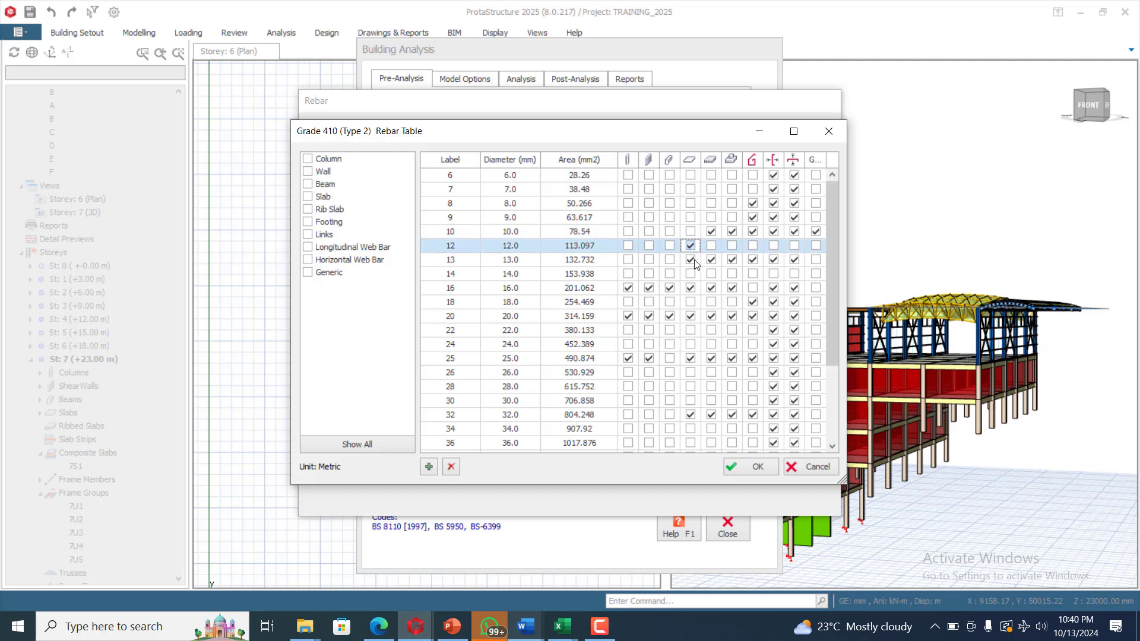
{"action": "left_click", "coordinate": [690, 260]}
{"action": "left_click", "coordinate": [691, 289]}
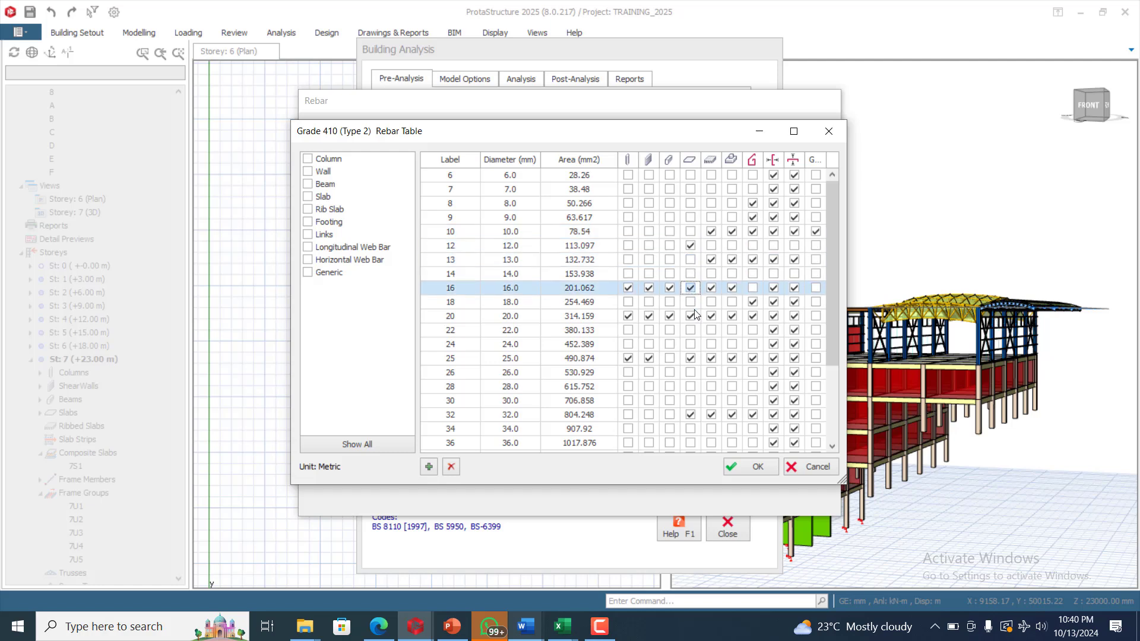
{"action": "left_click", "coordinate": [691, 316]}
{"action": "left_click", "coordinate": [690, 288]}
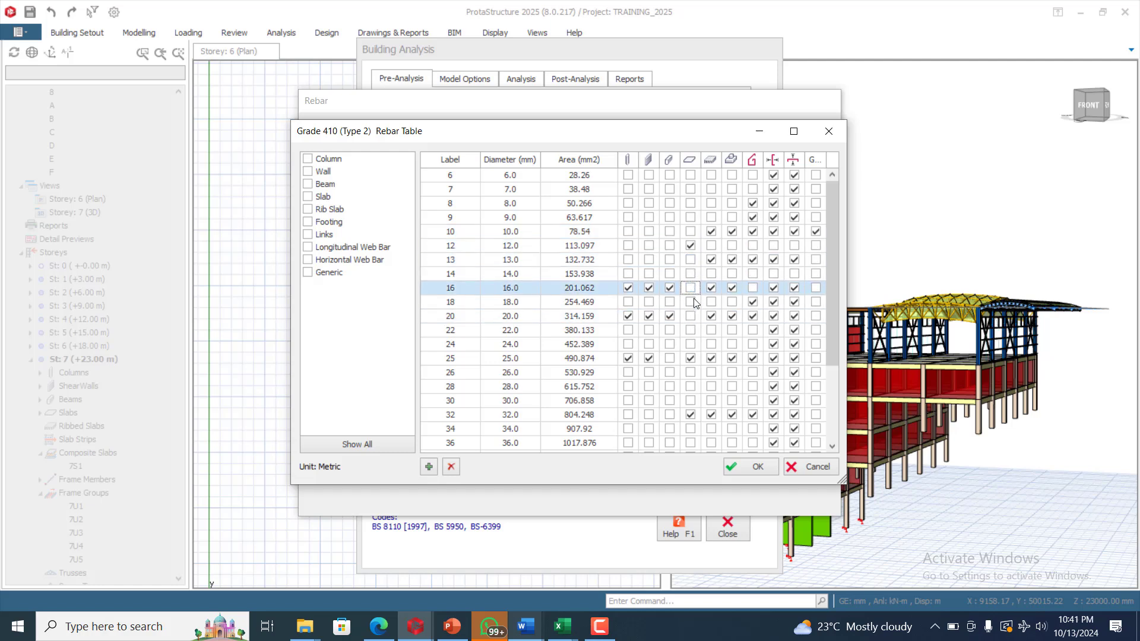
{"action": "left_click", "coordinate": [691, 358]}
{"action": "left_click", "coordinate": [690, 414]}
{"action": "scroll", "coordinate": [693, 358], "scroll_direction": "down", "scroll_amount": 3}
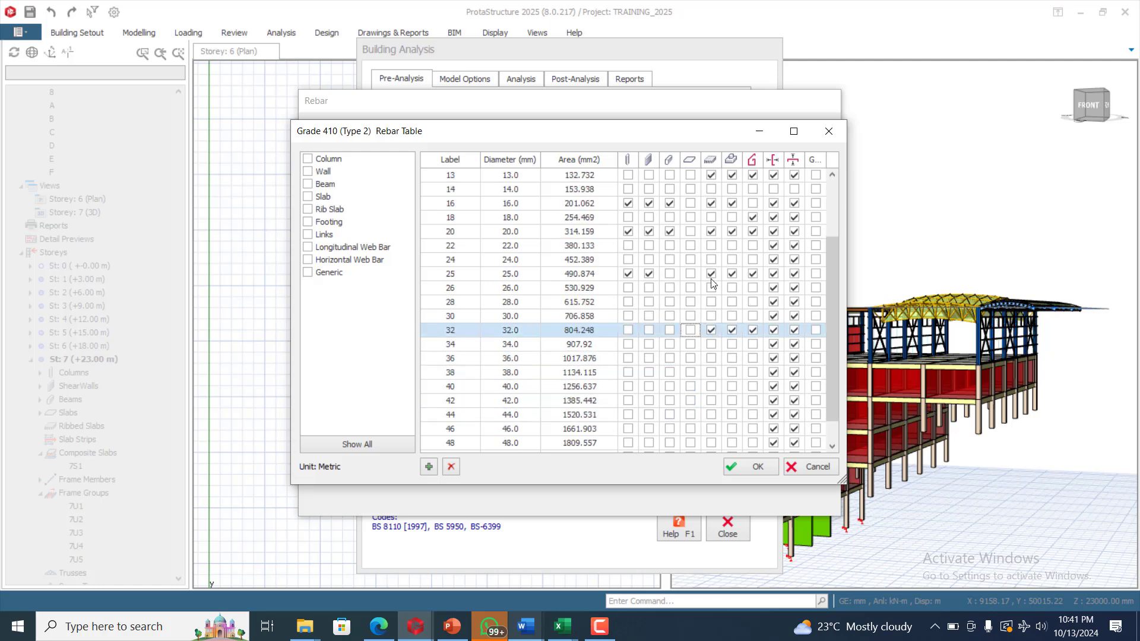
{"action": "scroll", "coordinate": [714, 269], "scroll_direction": "up", "scroll_amount": 3}
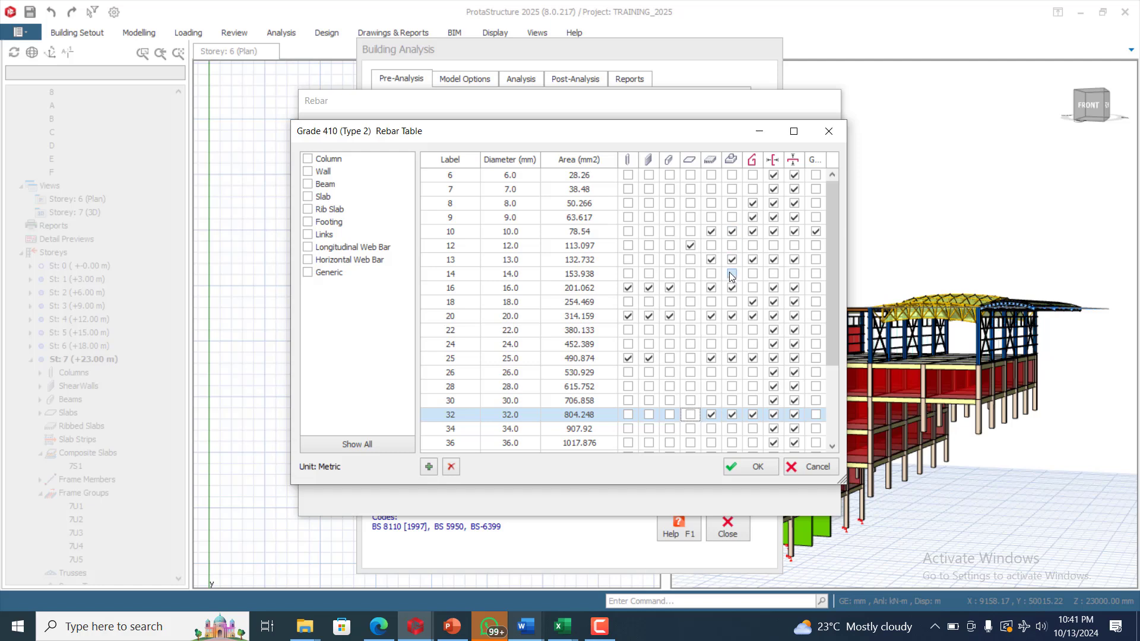
Step: Disable the 10, 13, 25 and 32 mm bar diameters for footings in the rebar table
{"action": "left_click", "coordinate": [731, 259]}
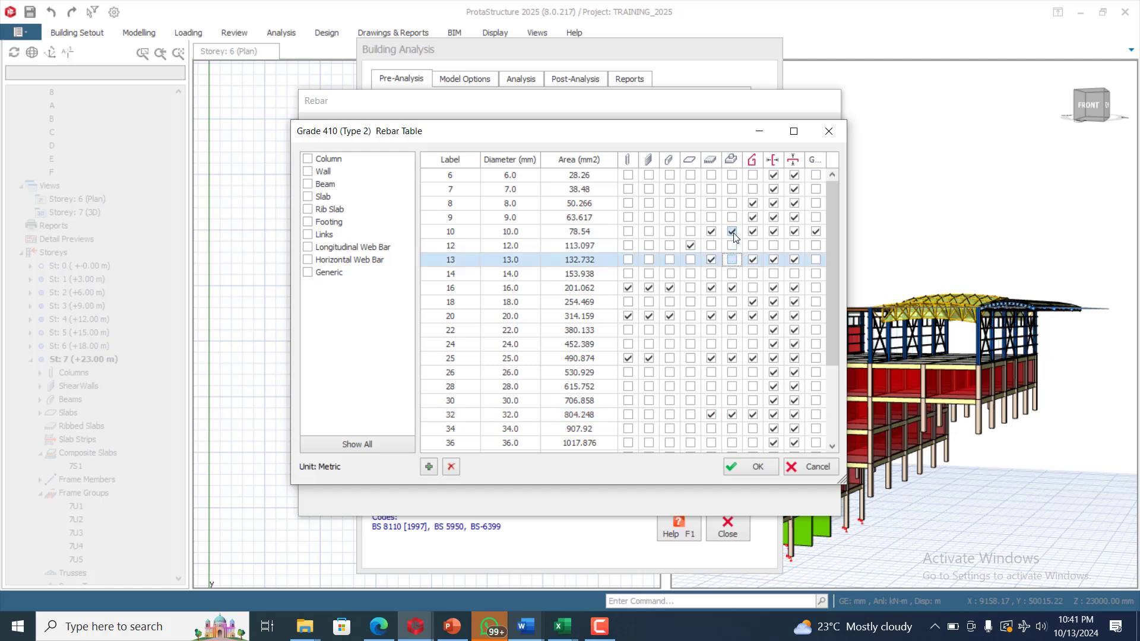
{"action": "left_click", "coordinate": [731, 232]}
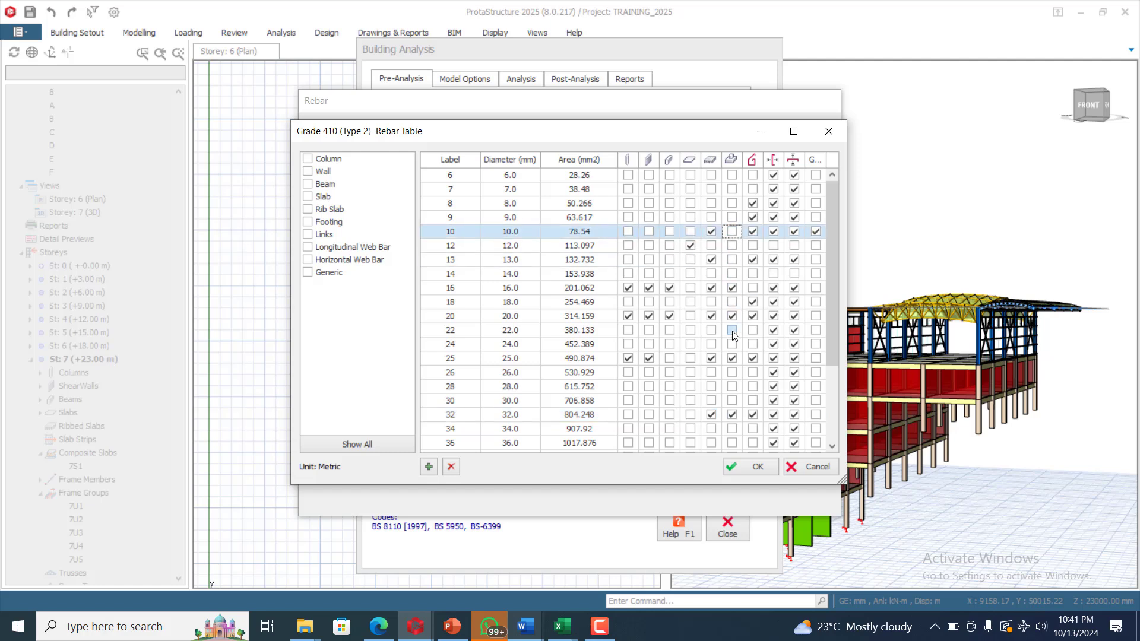
{"action": "left_click", "coordinate": [732, 361]}
{"action": "left_click", "coordinate": [732, 362]}
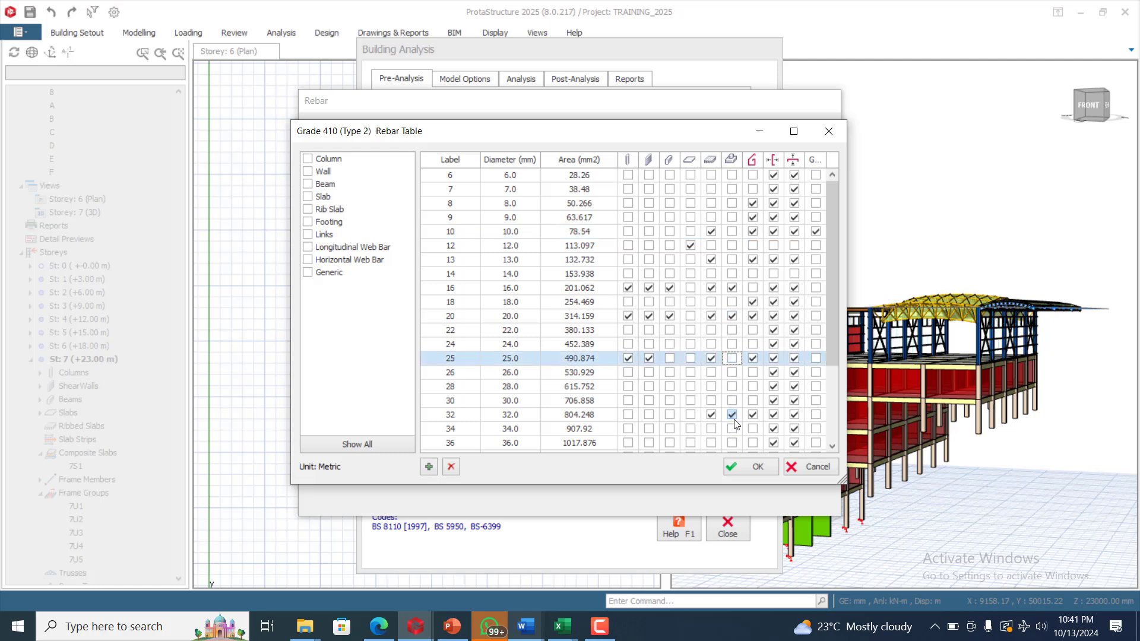
{"action": "left_click", "coordinate": [734, 413]}
{"action": "scroll", "coordinate": [735, 401], "scroll_direction": "down", "scroll_amount": 3}
{"action": "scroll", "coordinate": [734, 398], "scroll_direction": "up", "scroll_amount": 3}
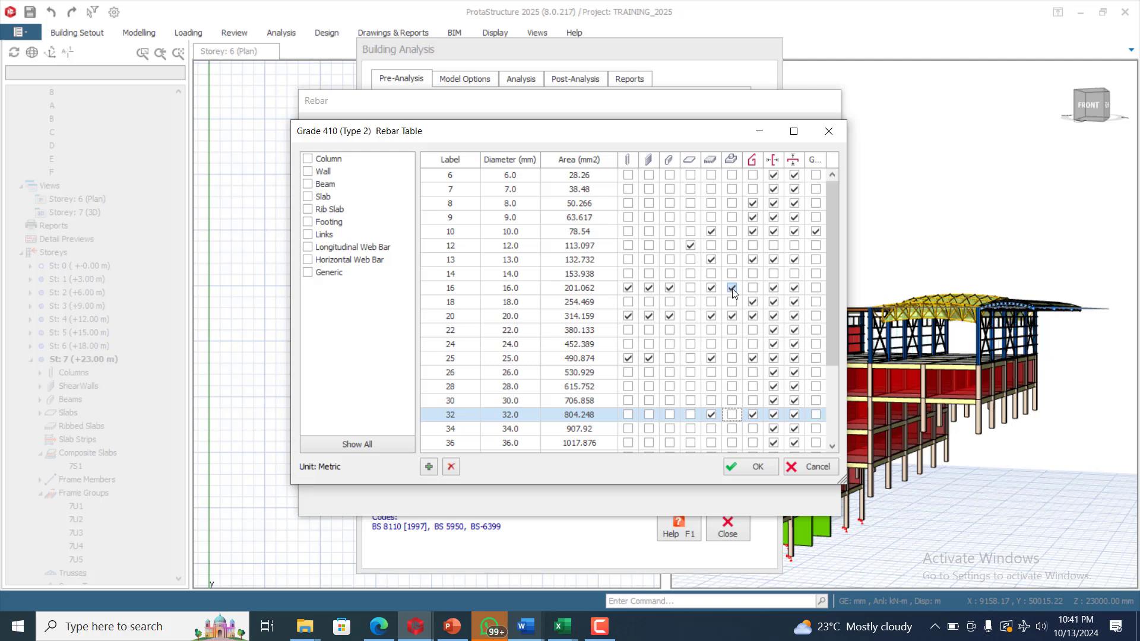
Step: Disable the 8, 9, 13, 18, 20, 25 and 32 mm bar diameters for links in the rebar table
{"action": "left_click", "coordinate": [753, 205]}
{"action": "left_click", "coordinate": [753, 219]}
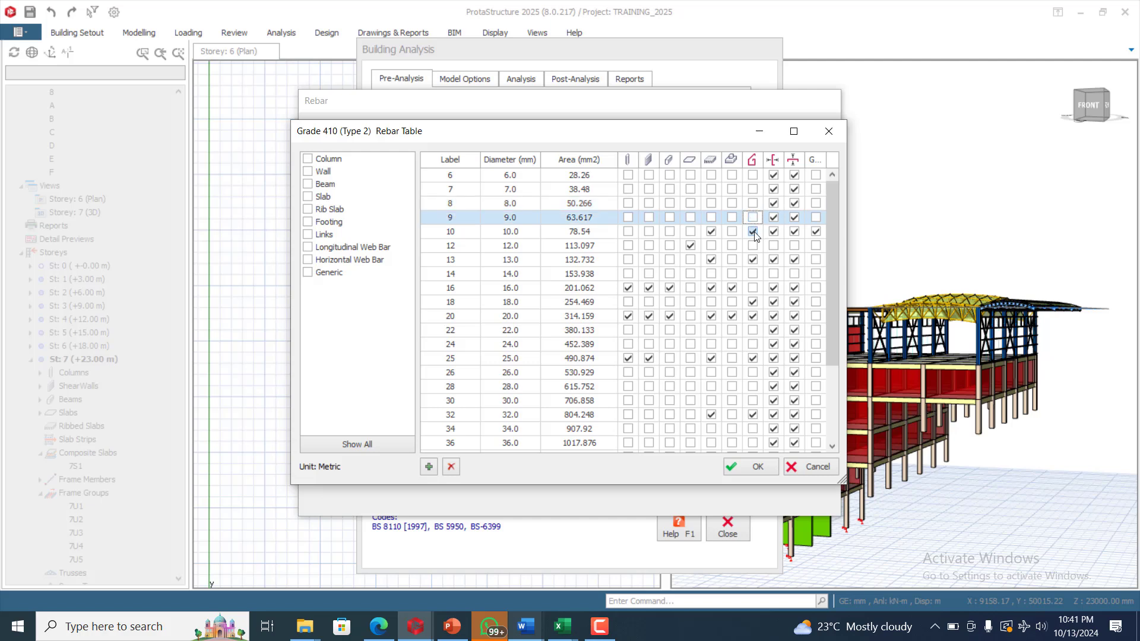
{"action": "left_click", "coordinate": [753, 260]}
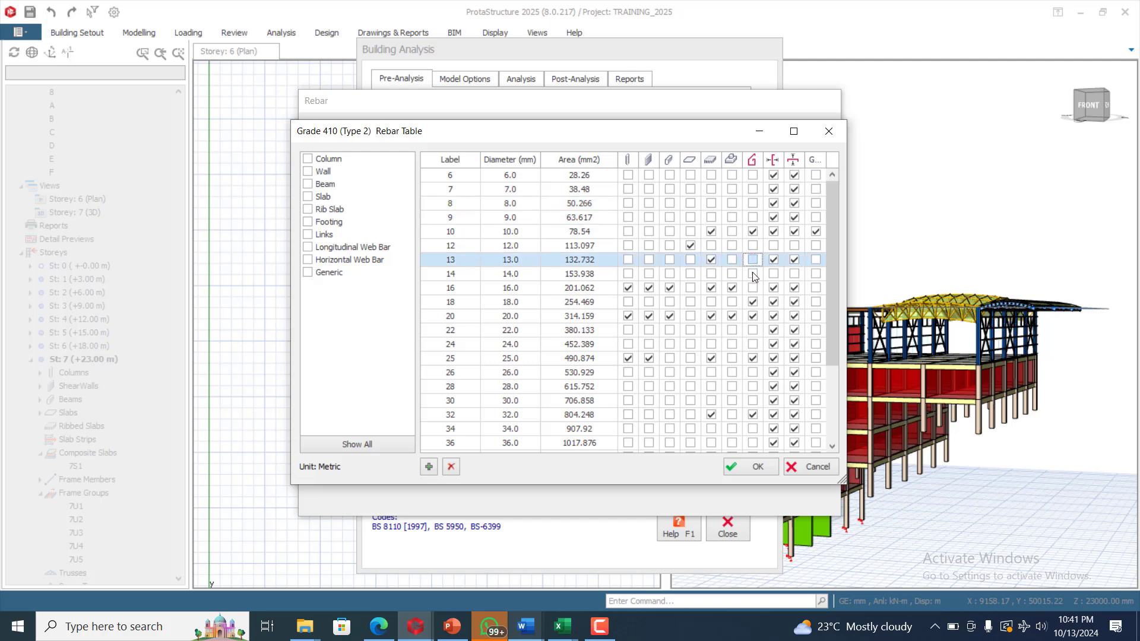
{"action": "left_click", "coordinate": [753, 302]}
{"action": "left_click", "coordinate": [754, 315]}
{"action": "left_click", "coordinate": [753, 358]}
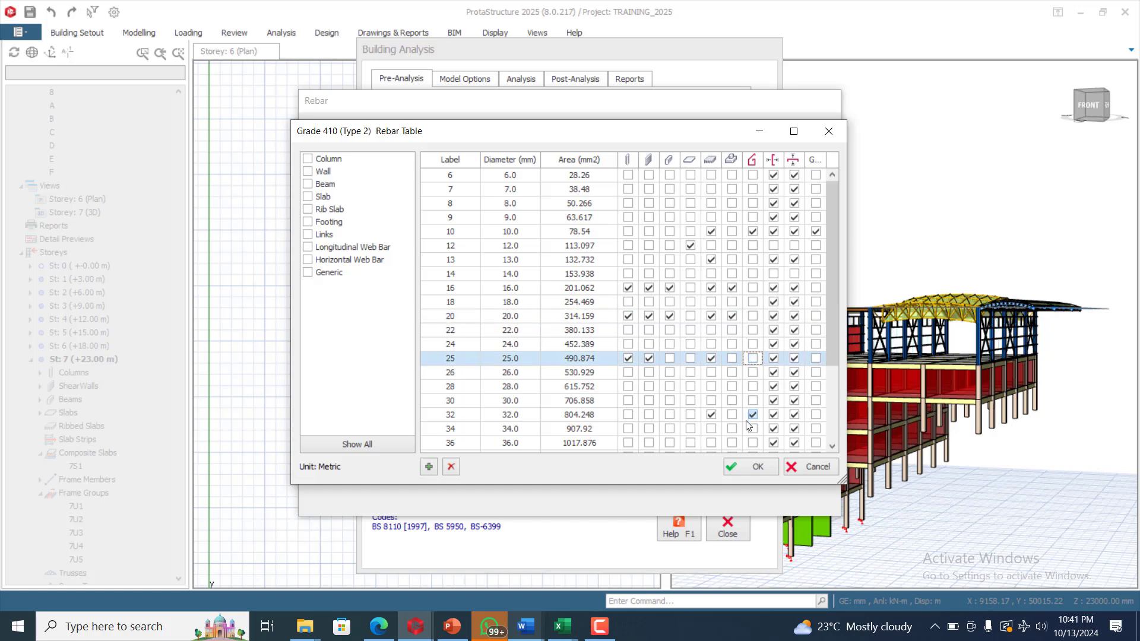
{"action": "left_click", "coordinate": [753, 415]}
{"action": "scroll", "coordinate": [756, 401], "scroll_direction": "down", "scroll_amount": 3}
{"action": "scroll", "coordinate": [758, 403], "scroll_direction": "up", "scroll_amount": 3}
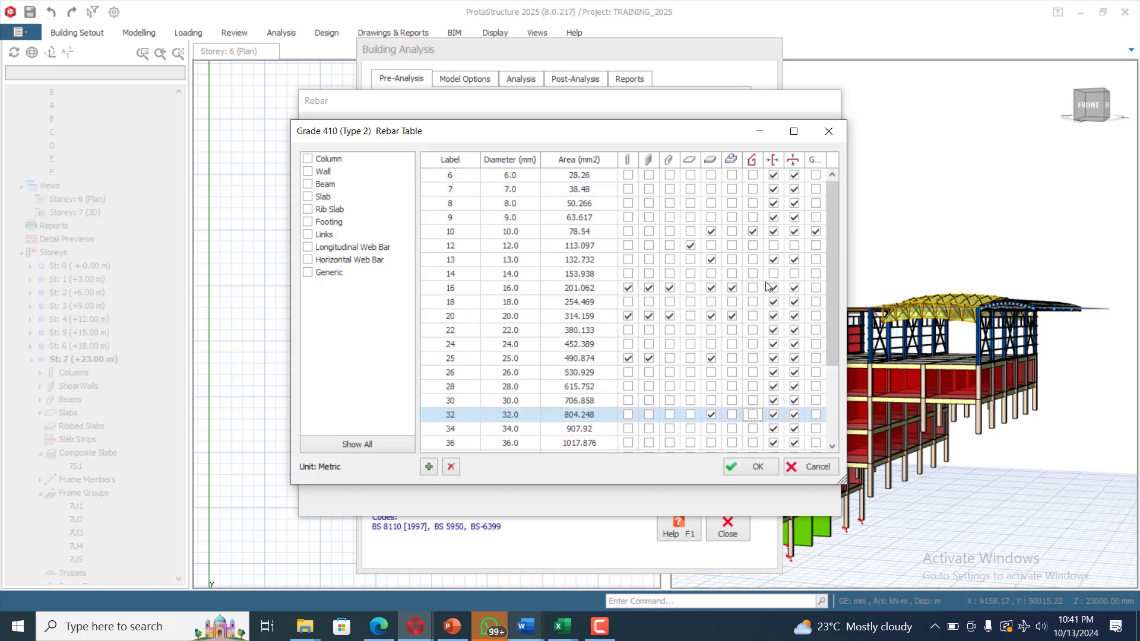
Step: Accept the edited rebar diameters and save the rebar and default material settings
{"action": "left_click", "coordinate": [759, 466]}
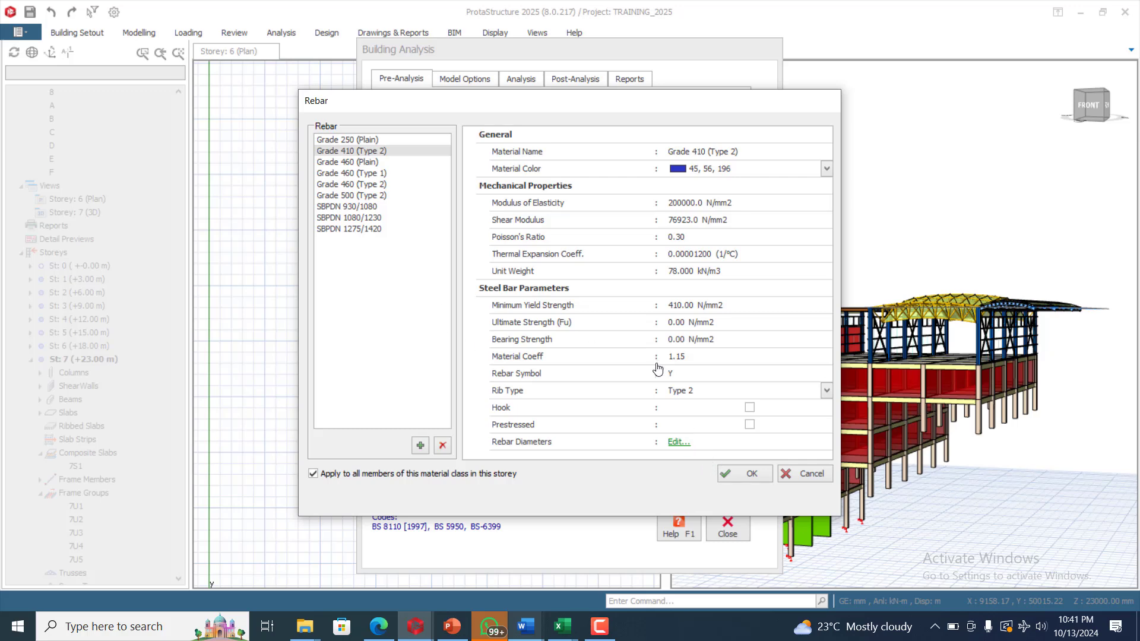
{"action": "left_click", "coordinate": [734, 475]}
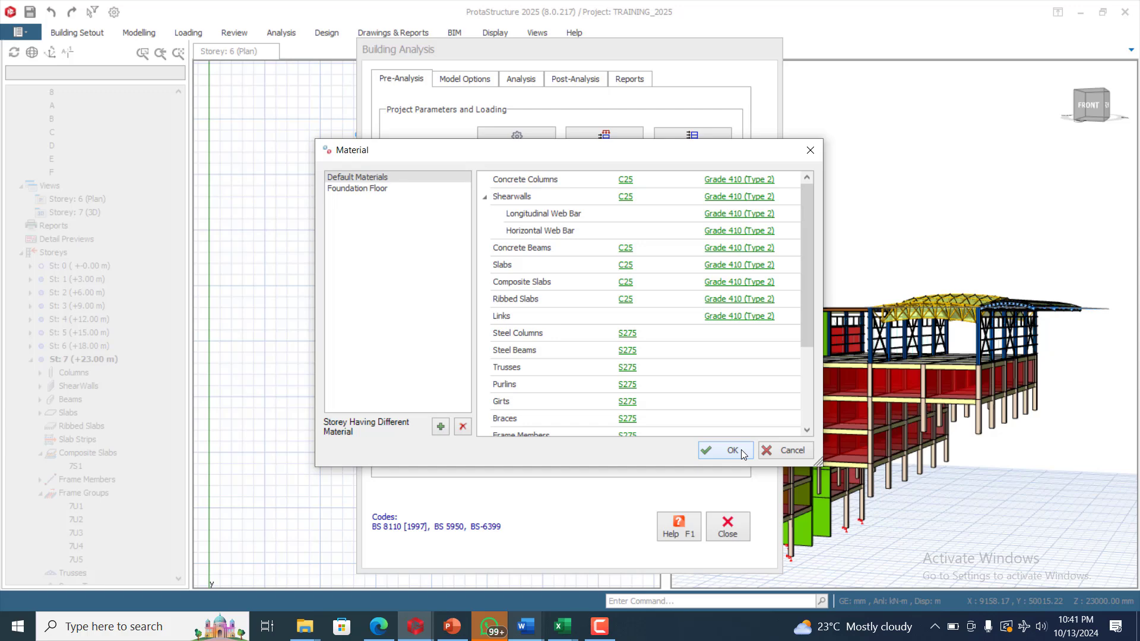
{"action": "left_click", "coordinate": [732, 450]}
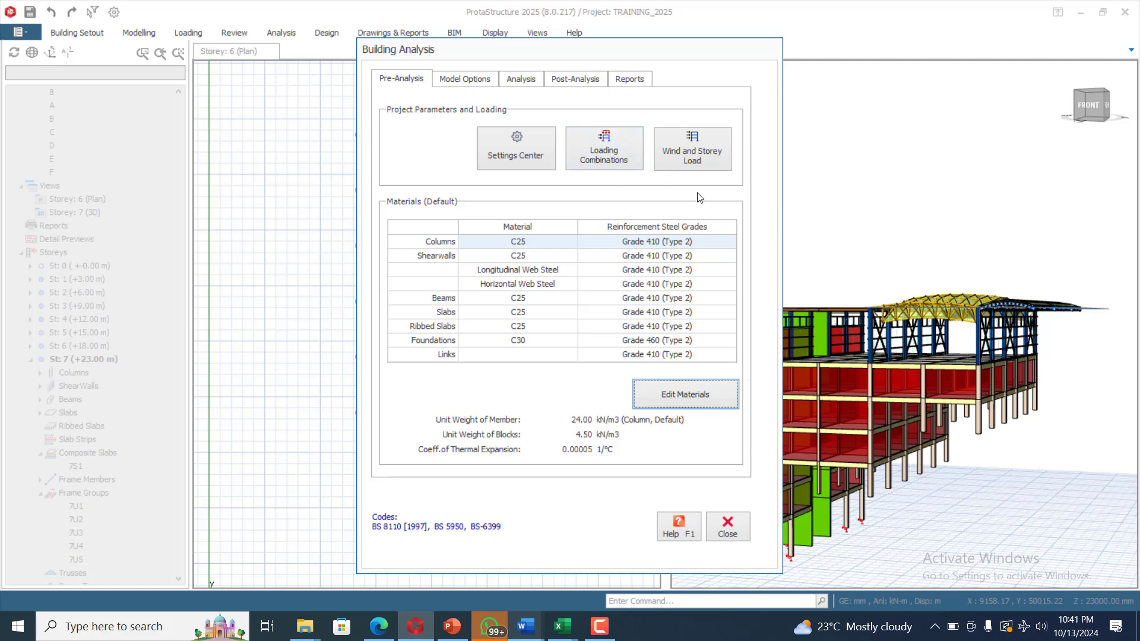
Step: Try to run the wind load calculator from the storey parameters and loads, and close that window
{"action": "left_click", "coordinate": [698, 157]}
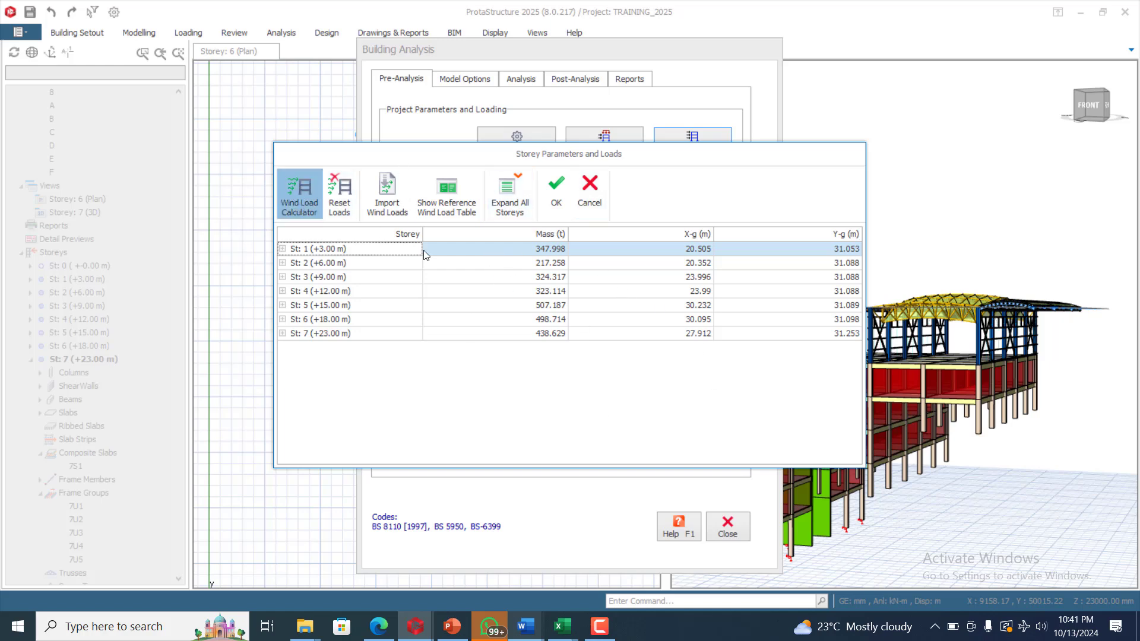
{"action": "left_click", "coordinate": [309, 193]}
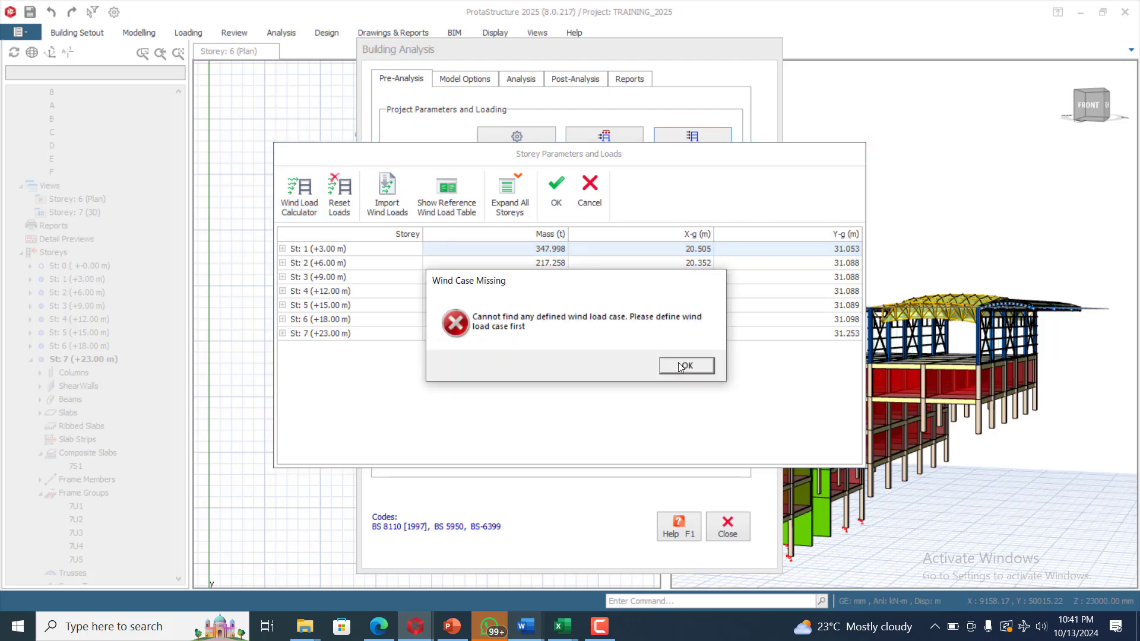
{"action": "left_click", "coordinate": [681, 366]}
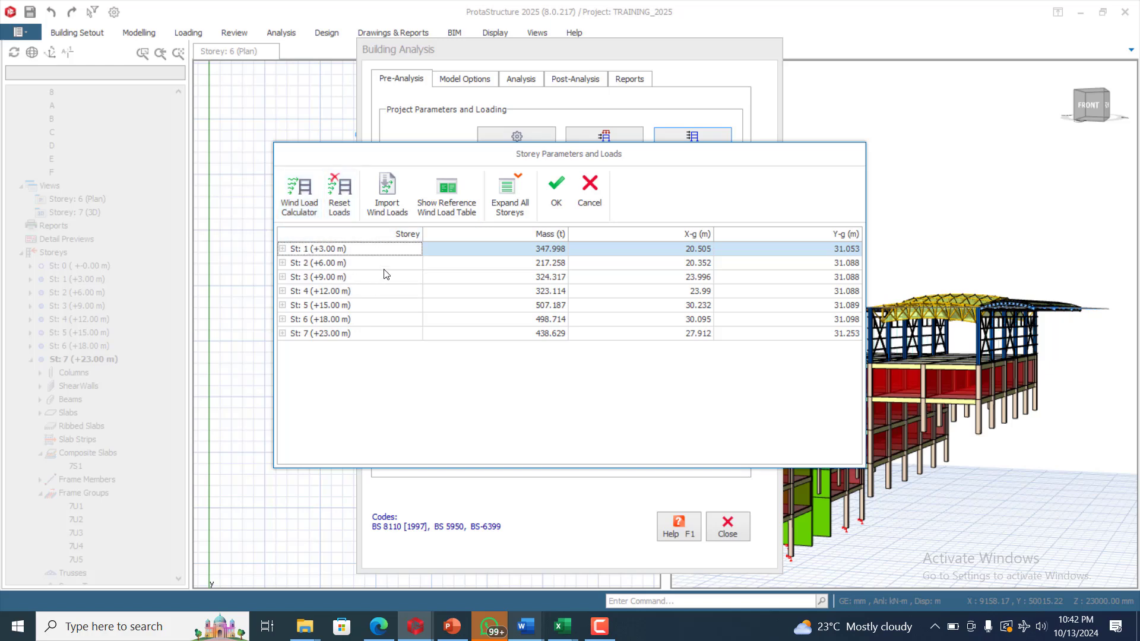
{"action": "left_click", "coordinate": [556, 193]}
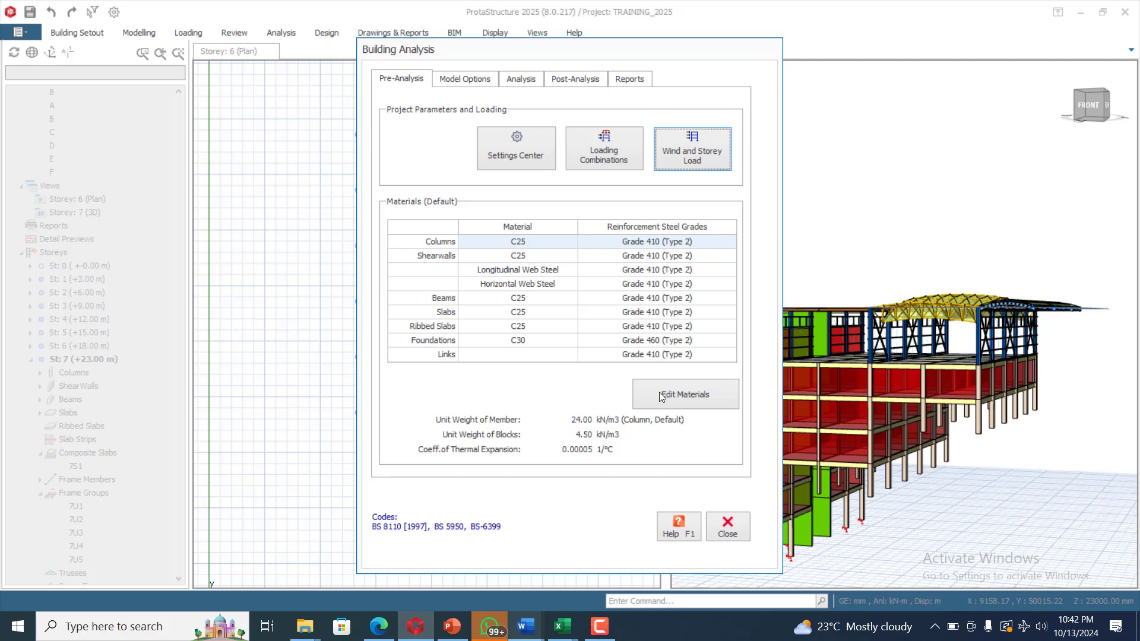
Step: Run the building model check on all storeys with every overlap, axis, zero-length and repeating label check enabled
{"action": "left_click", "coordinate": [455, 79]}
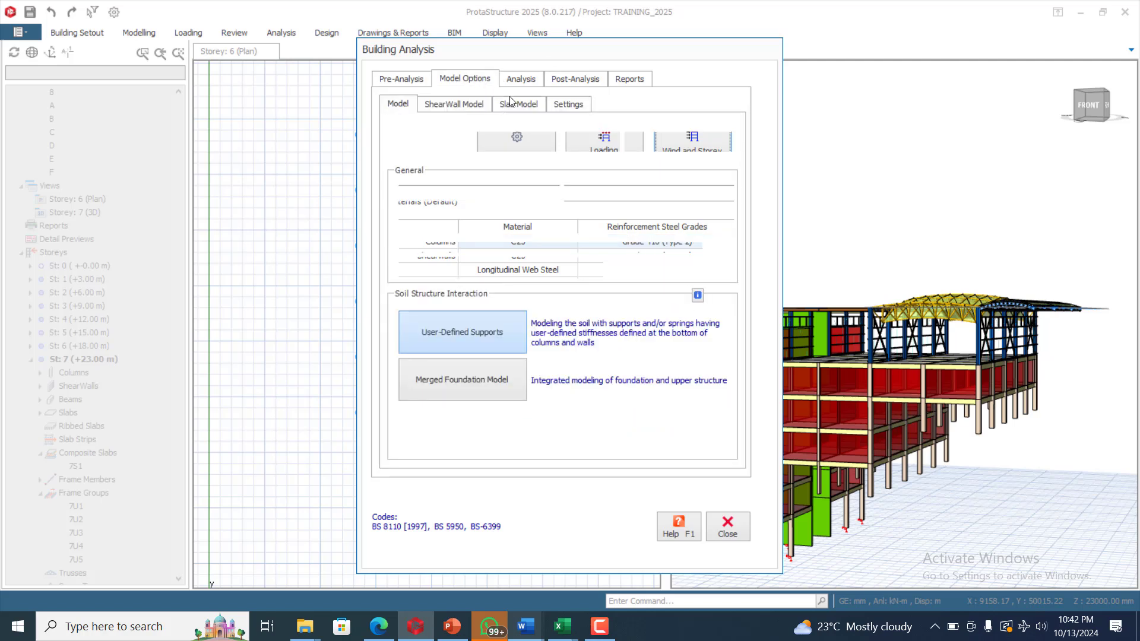
{"action": "left_click", "coordinate": [516, 79]}
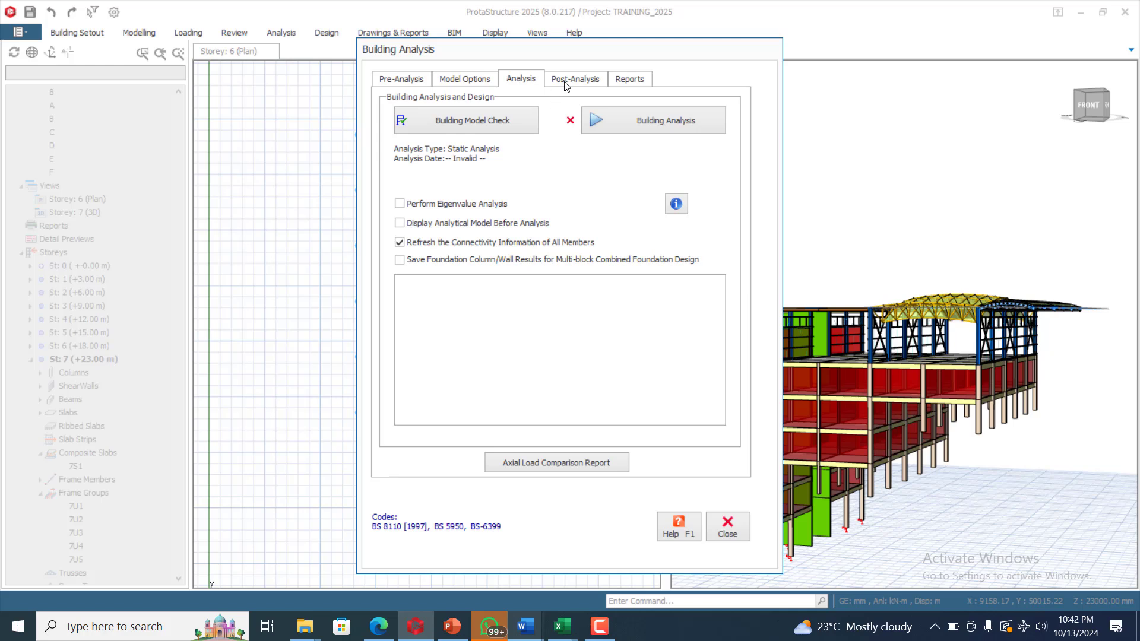
{"action": "left_click", "coordinate": [493, 121]}
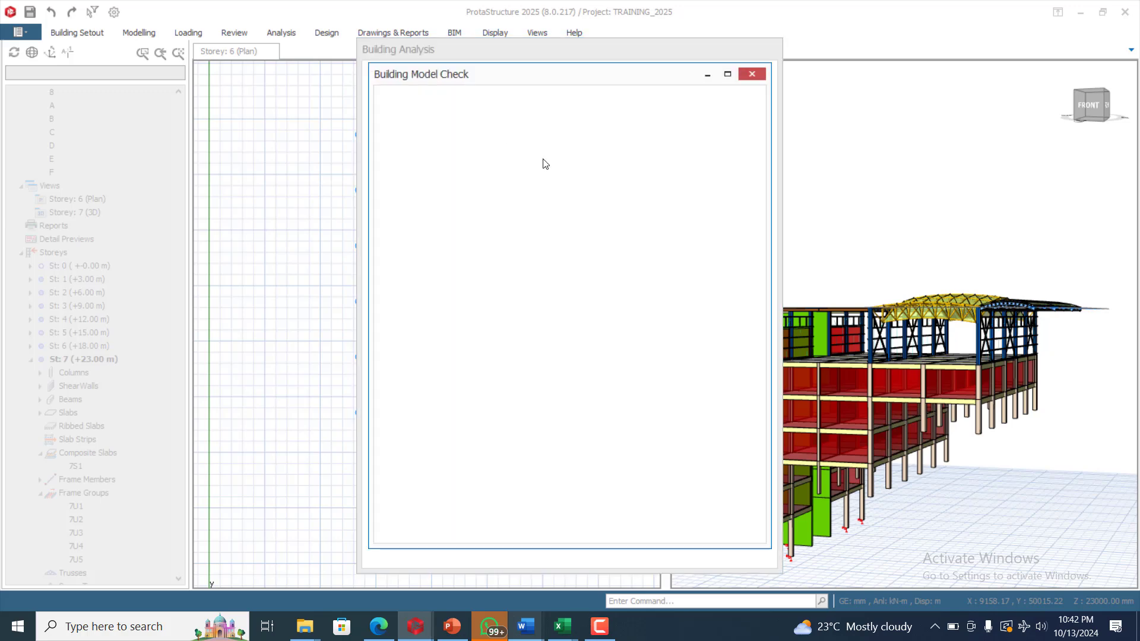
{"action": "left_click", "coordinate": [641, 519]}
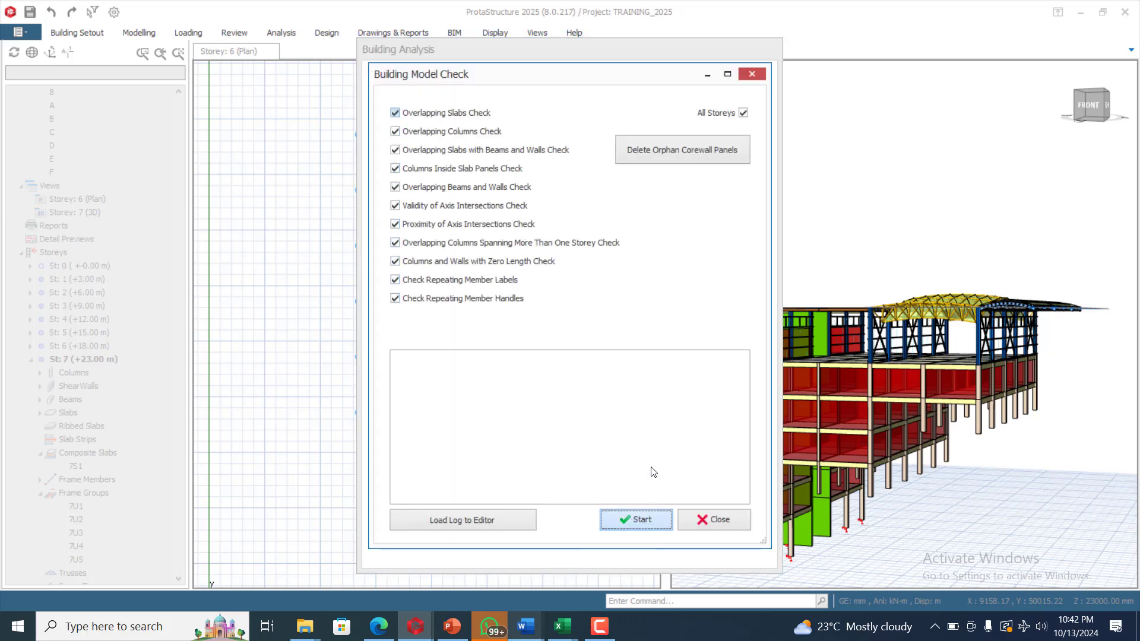
{"action": "left_click", "coordinate": [657, 519]}
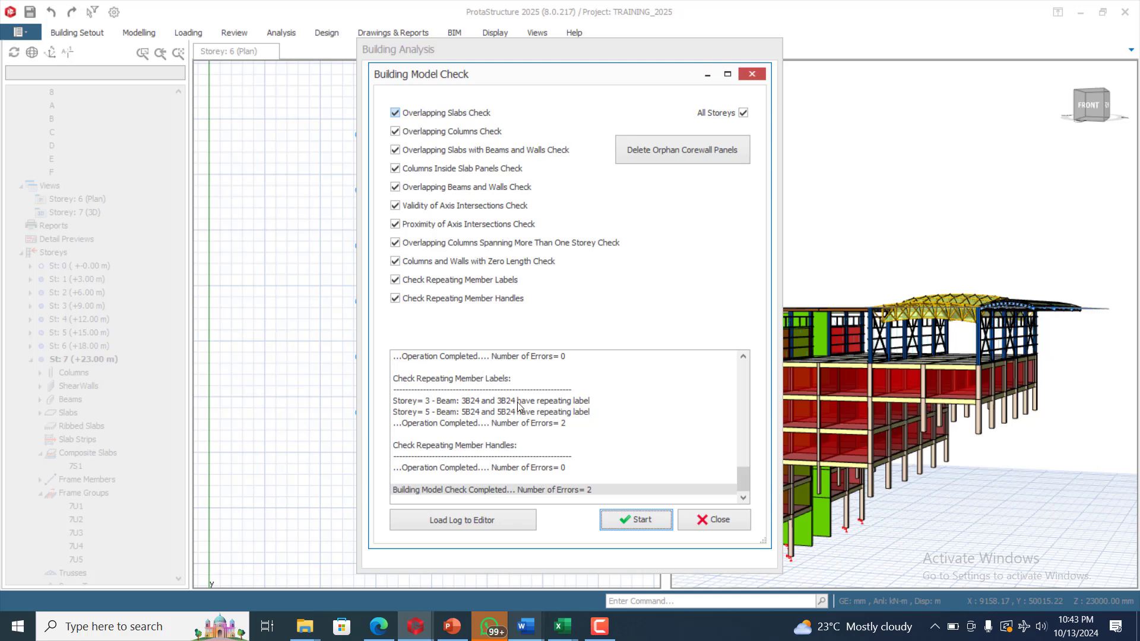
Step: Load the model check log into the text editor, review it to the end, and close the log, check and analysis windows
{"action": "left_click", "coordinate": [463, 522]}
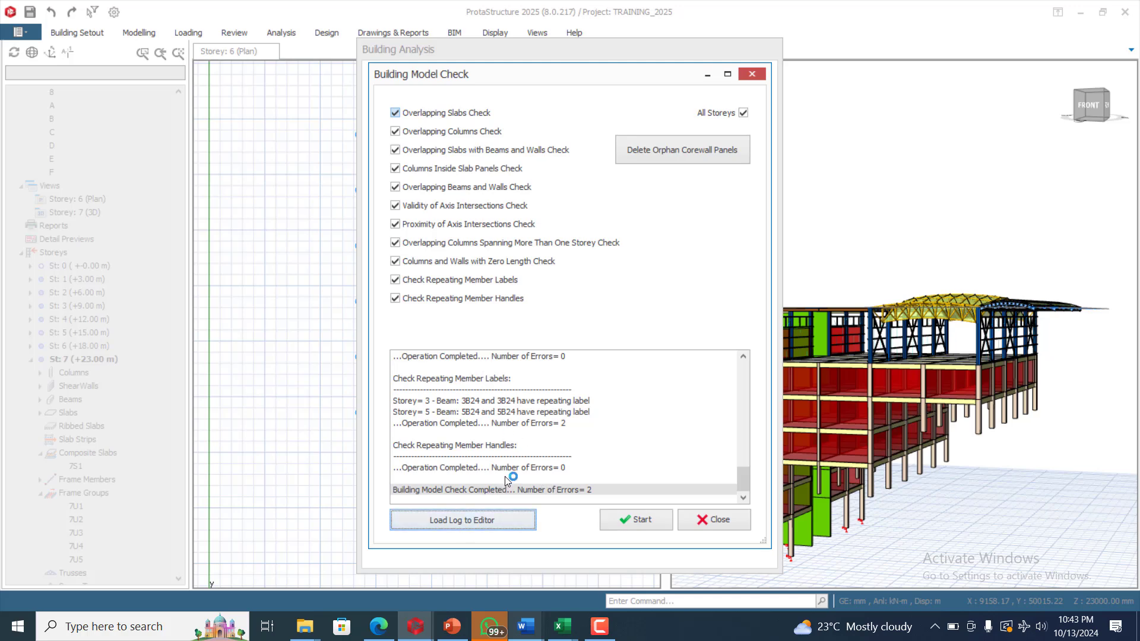
{"action": "scroll", "coordinate": [426, 281], "scroll_direction": "down", "scroll_amount": 13}
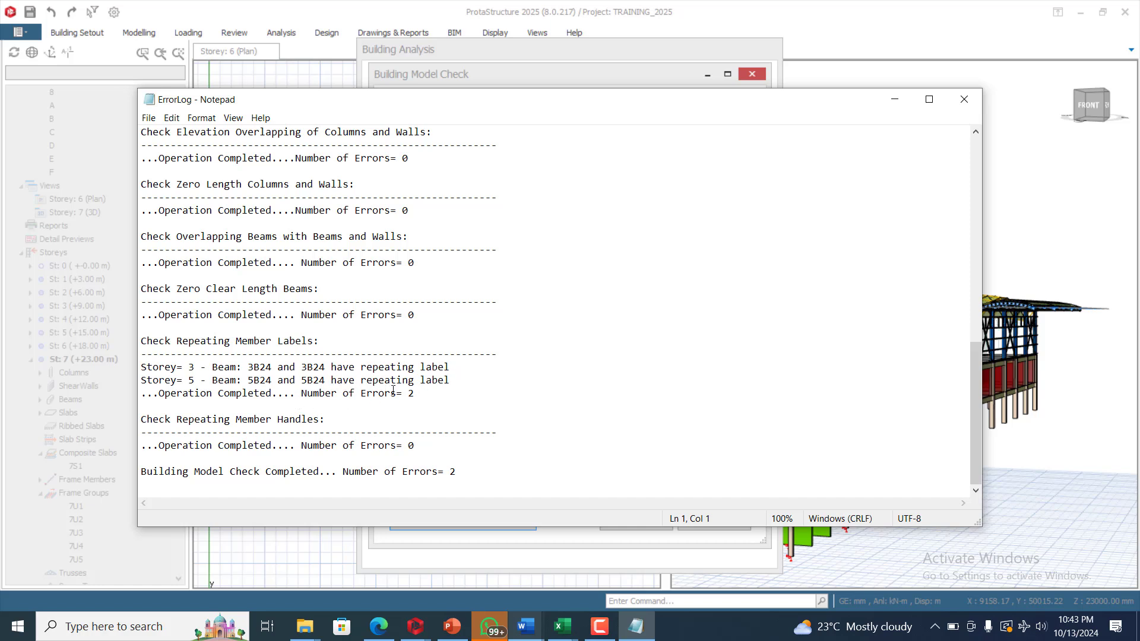
{"action": "left_click", "coordinate": [963, 100]}
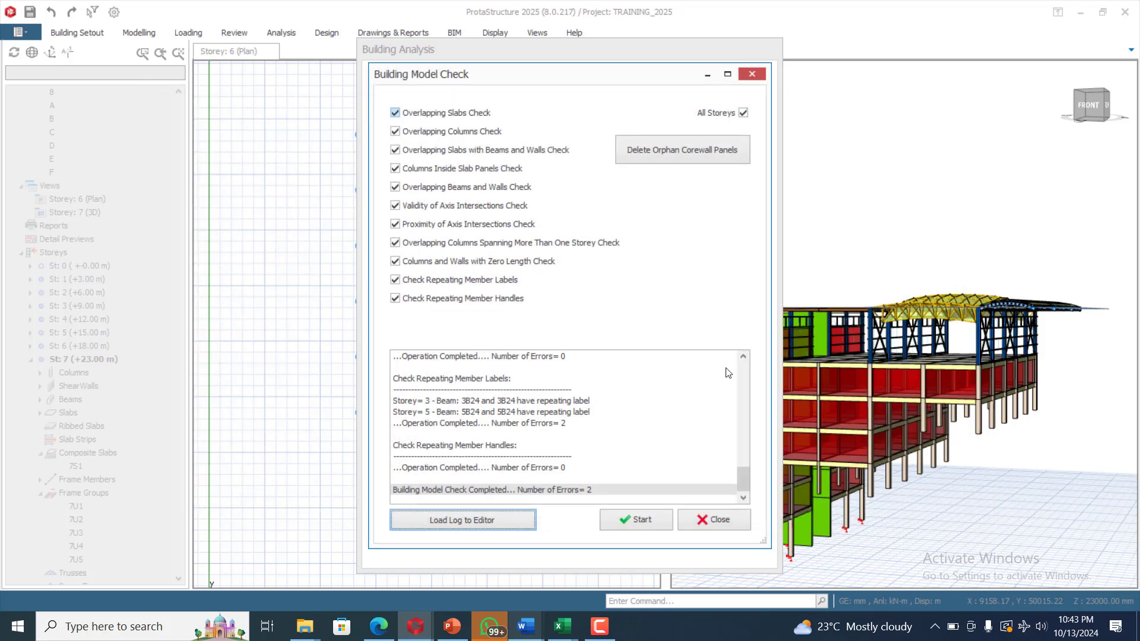
{"action": "left_click", "coordinate": [710, 524]}
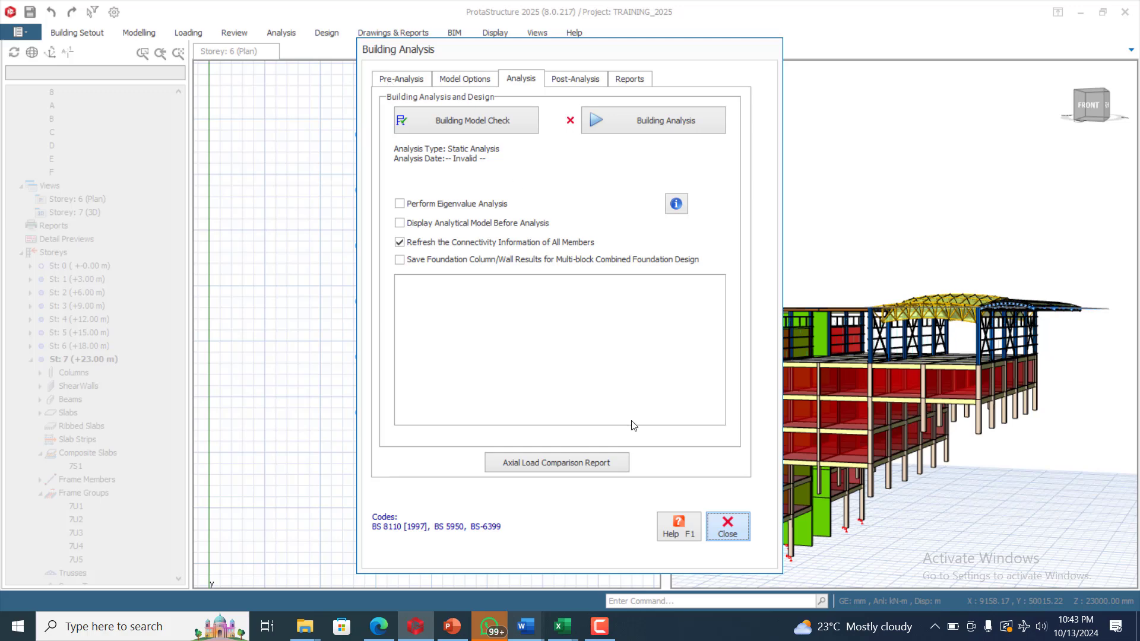
{"action": "left_click", "coordinate": [726, 524]}
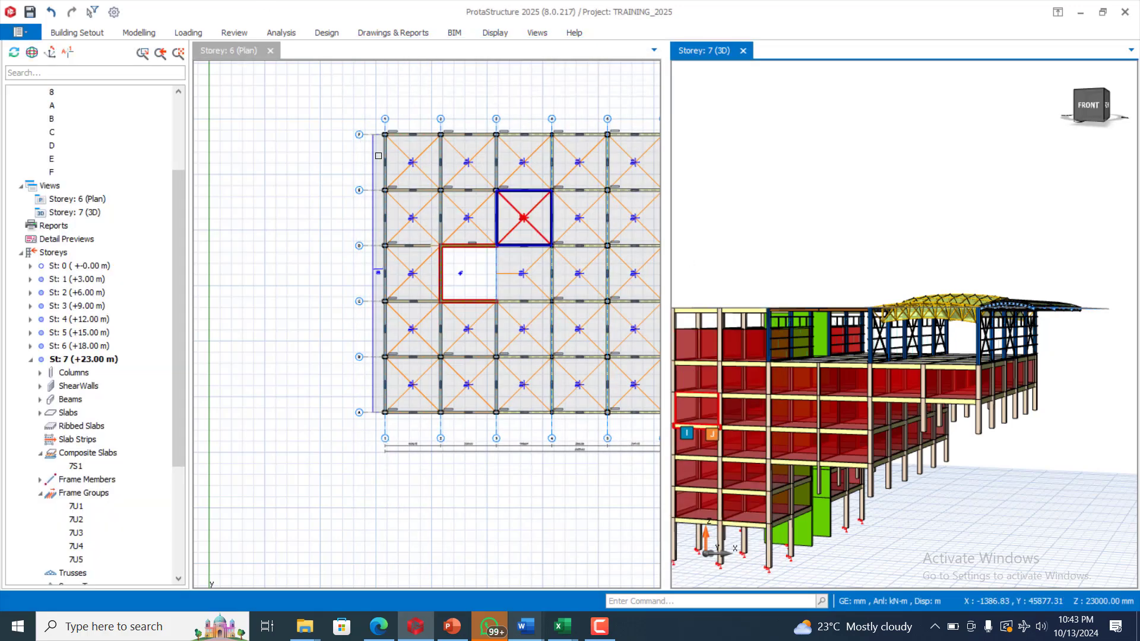
Step: Re-label the columns, beams and slabs on all storeys, accepting that earlier operations can no longer be undone
{"action": "left_click", "coordinate": [239, 31]}
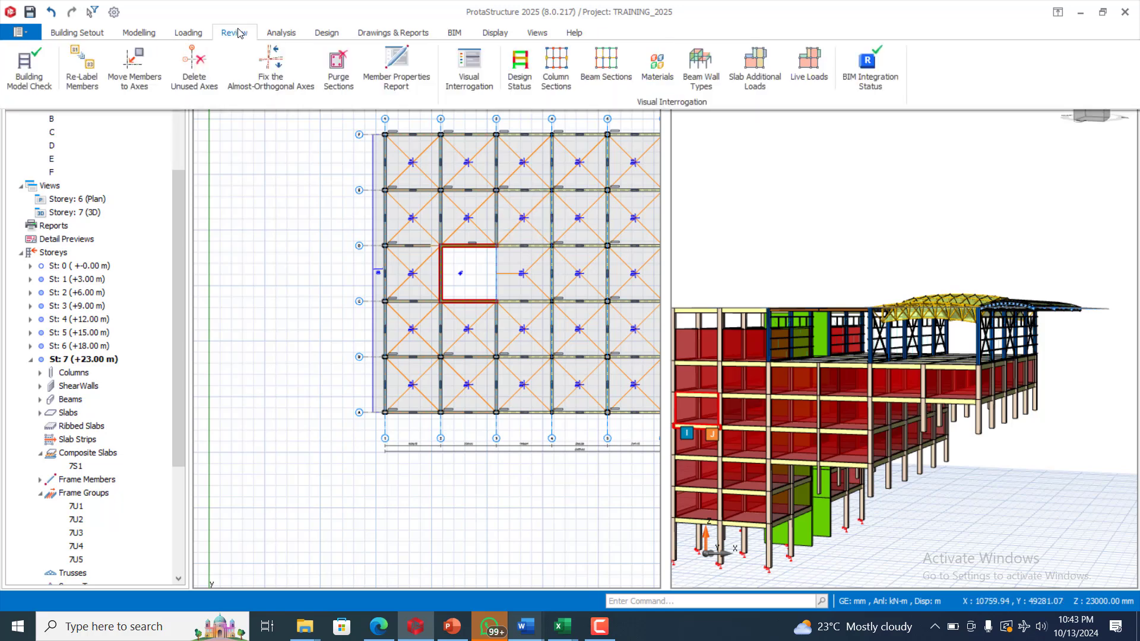
{"action": "left_click", "coordinate": [238, 31]}
{"action": "left_click", "coordinate": [238, 31]}
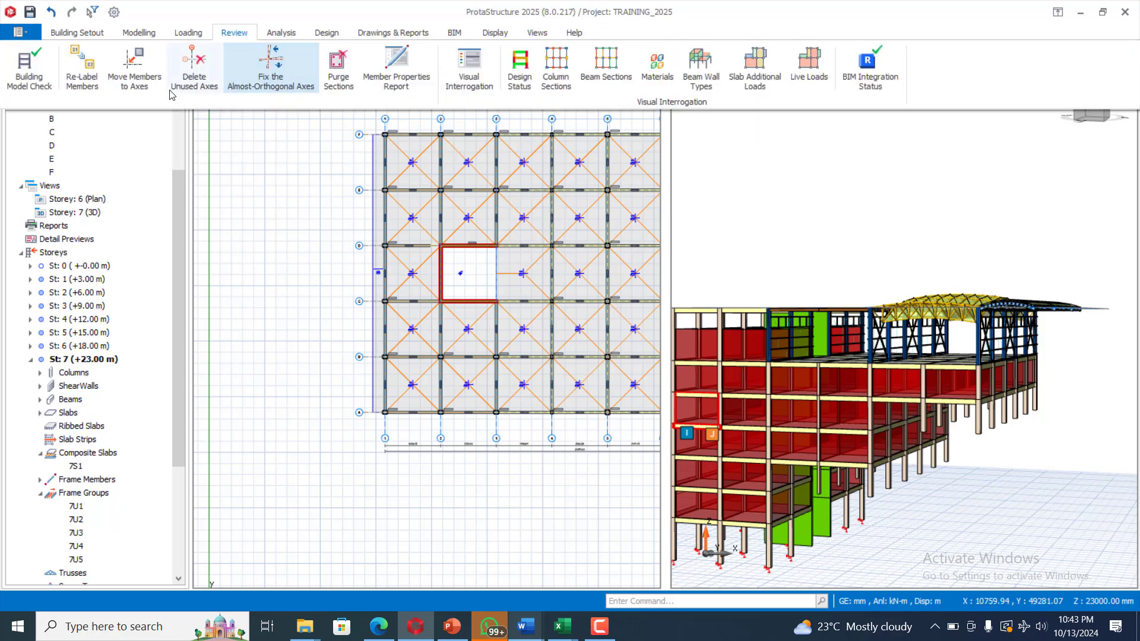
{"action": "left_click", "coordinate": [79, 67]}
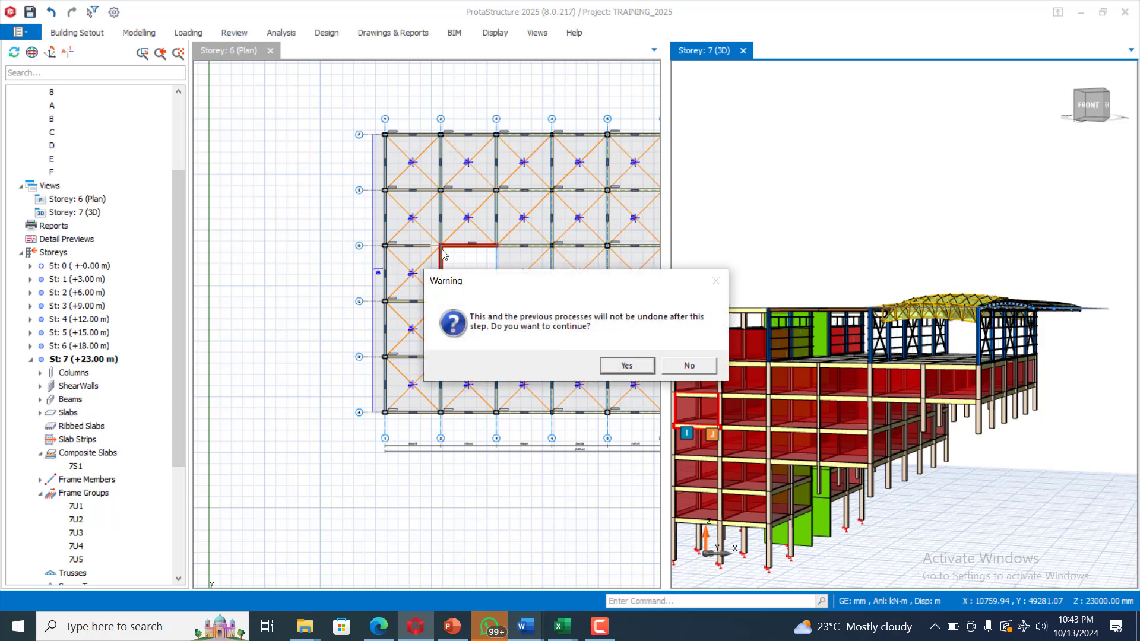
{"action": "left_click", "coordinate": [627, 365]}
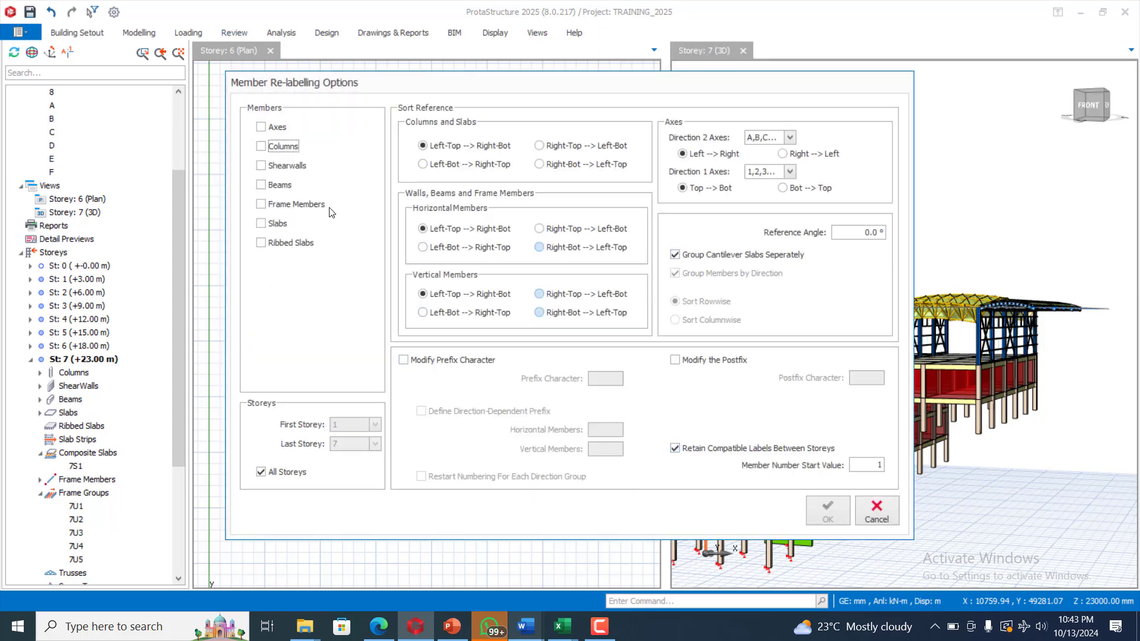
{"action": "left_click", "coordinate": [261, 148]}
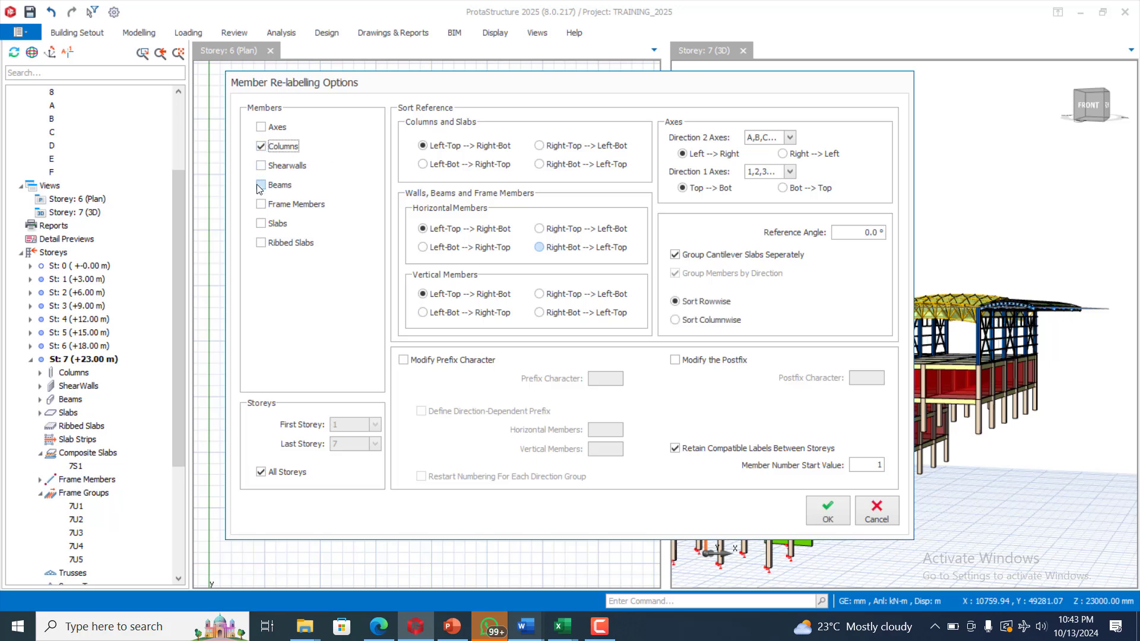
{"action": "left_click", "coordinate": [261, 186]}
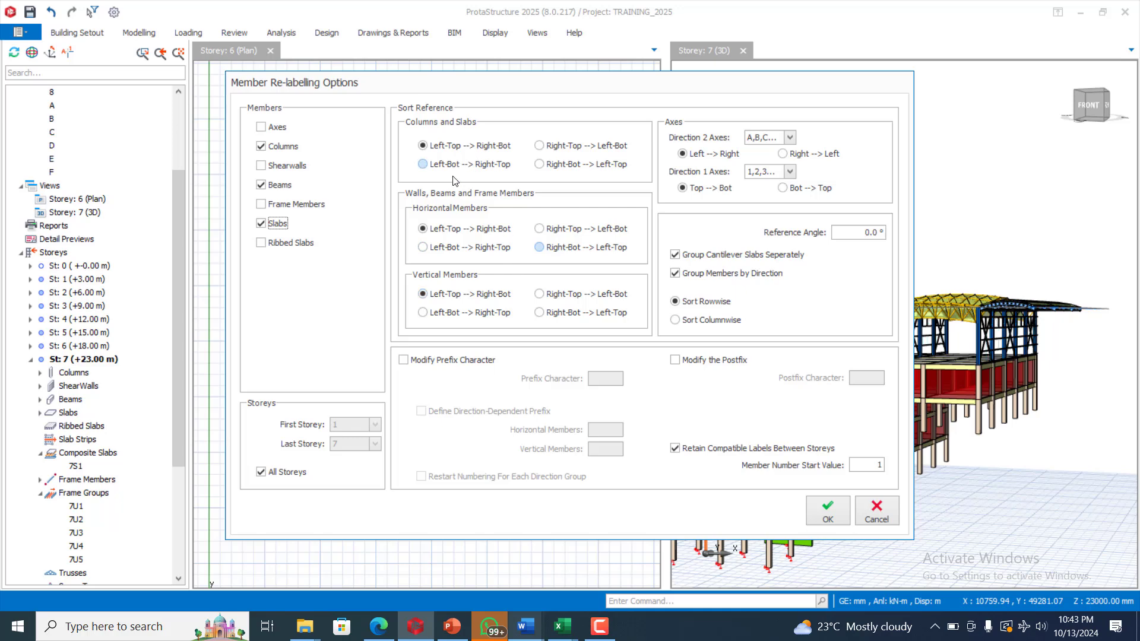
{"action": "left_click", "coordinate": [827, 516]}
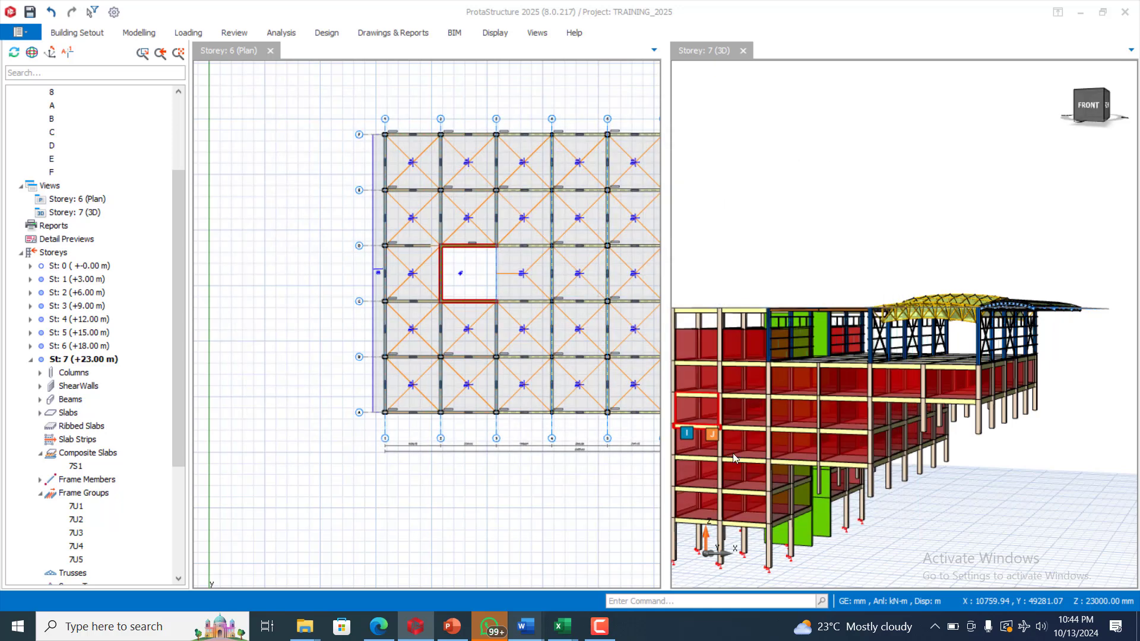
Step: Delete the unused axis 8 from the model
{"action": "left_click", "coordinate": [235, 34]}
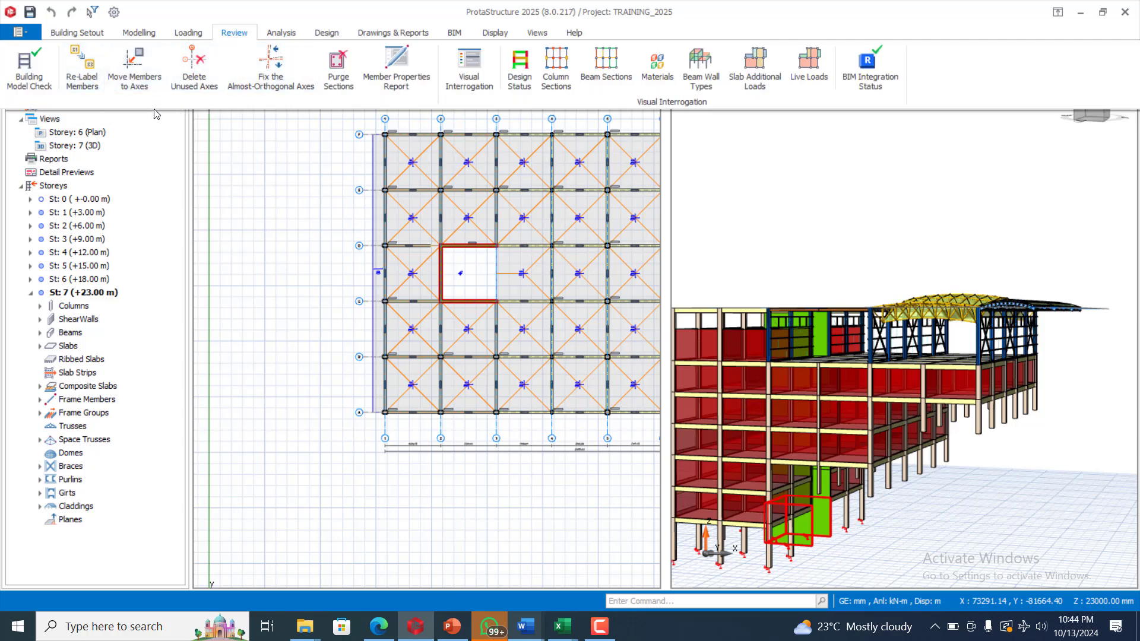
{"action": "left_click", "coordinate": [194, 66]}
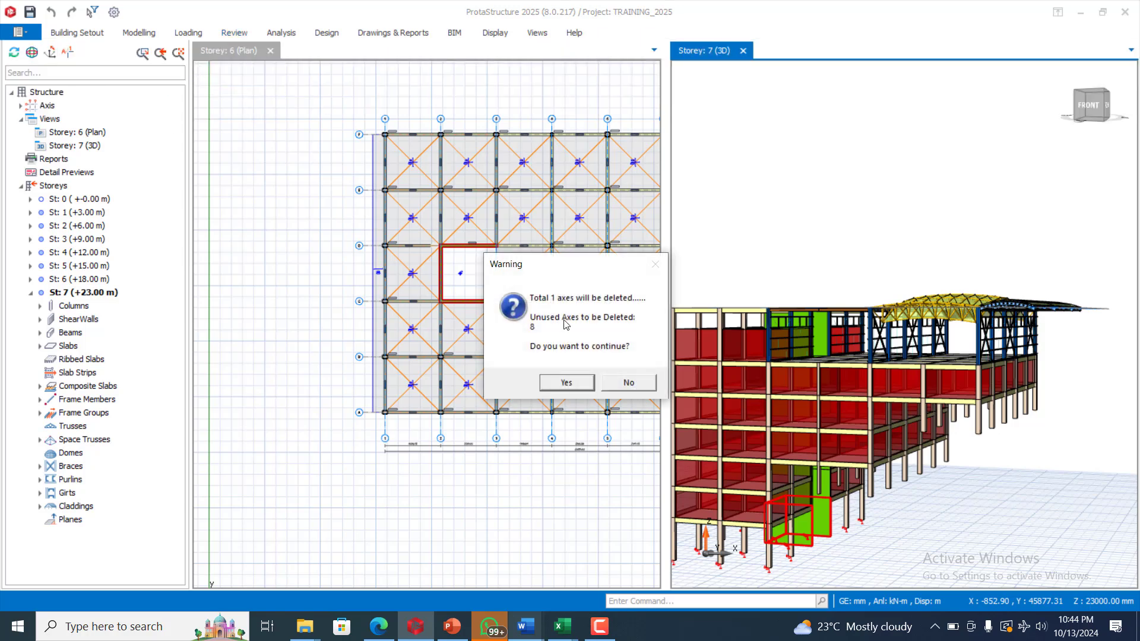
{"action": "left_click", "coordinate": [567, 382]}
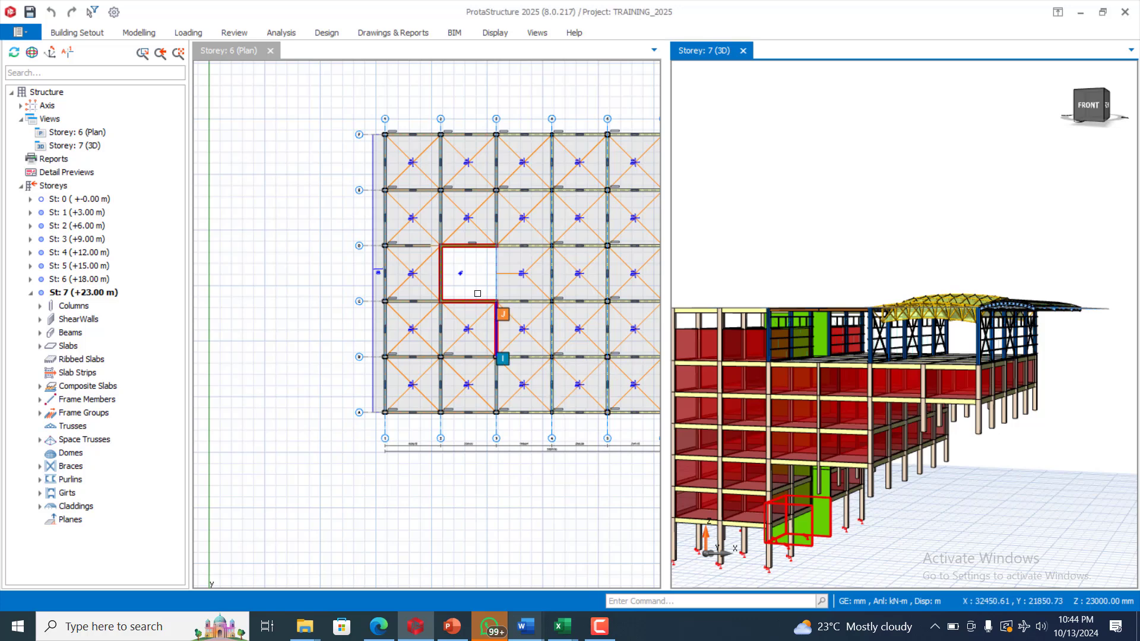
{"action": "scroll", "coordinate": [870, 460], "scroll_direction": "down", "scroll_amount": 2}
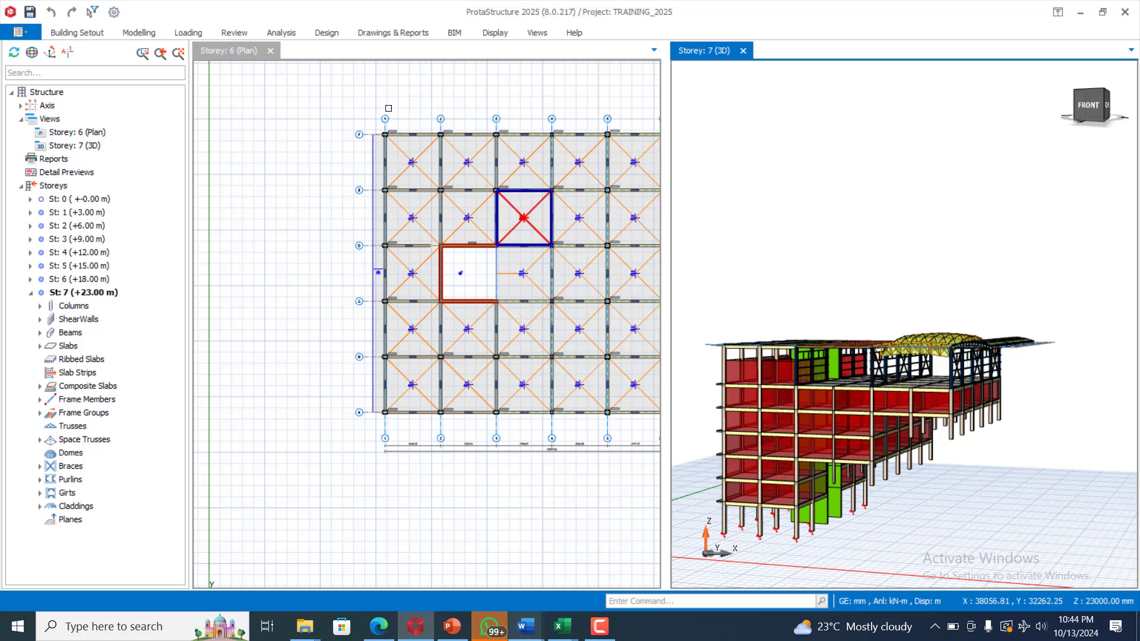
Step: Select slab 6S1 on the storey 6 plan and examine the slab commands and the neighbouring slabs between axes 1 and 3
{"action": "left_click", "coordinate": [235, 35]}
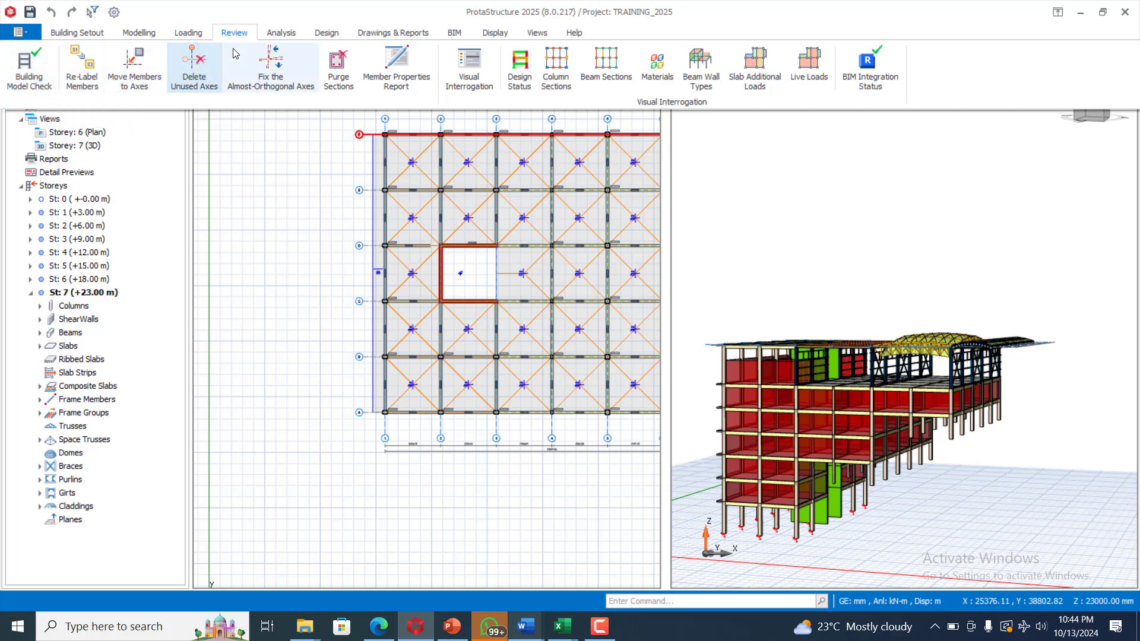
{"action": "left_click", "coordinate": [283, 34]}
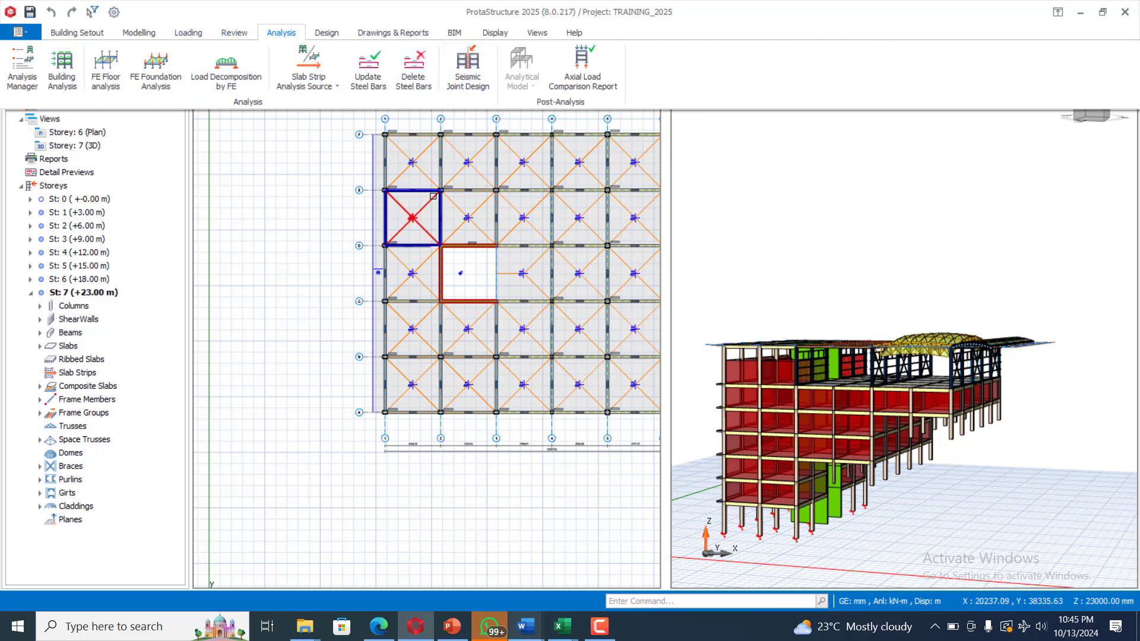
{"action": "left_click", "coordinate": [413, 161]}
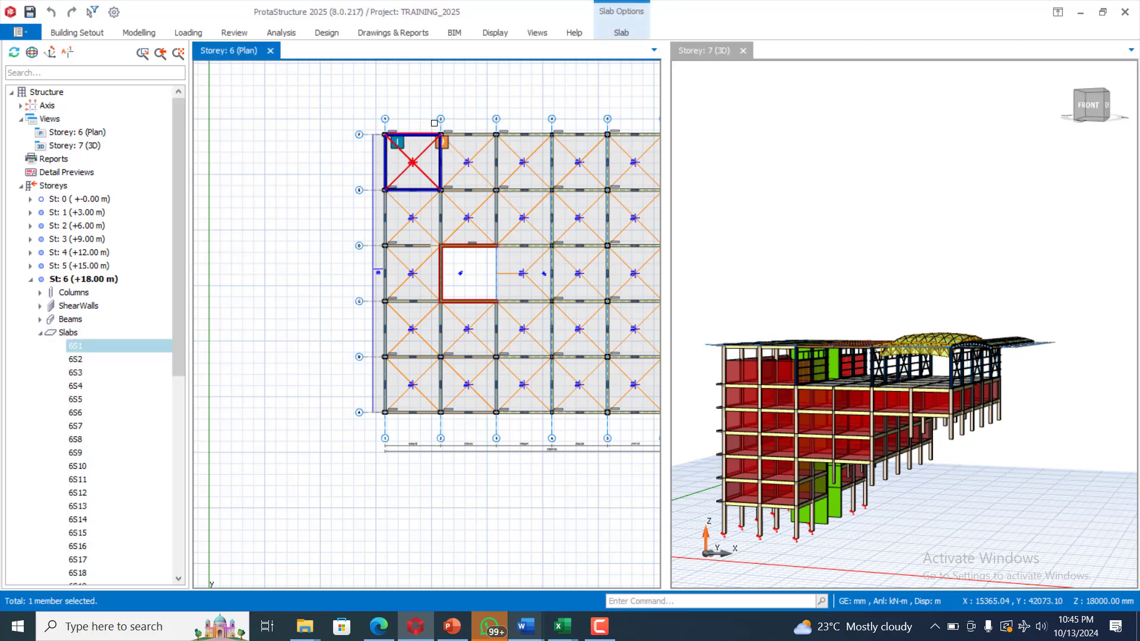
{"action": "left_click", "coordinate": [634, 33]}
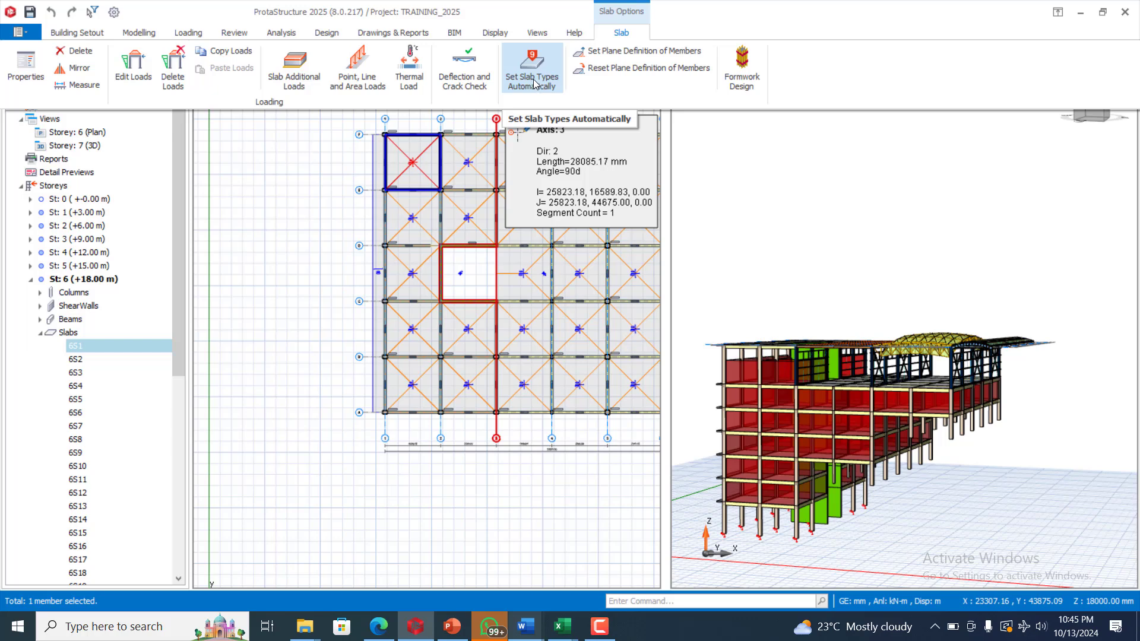
{"action": "scroll", "coordinate": [374, 184], "scroll_direction": "up", "scroll_amount": 5}
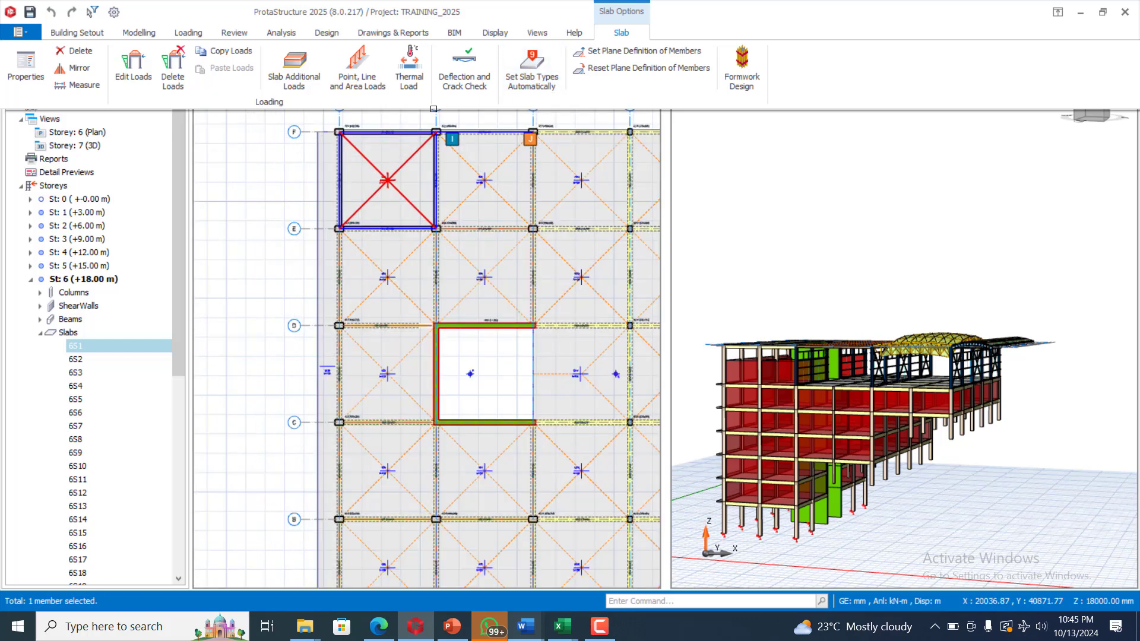
{"action": "scroll", "coordinate": [347, 285], "scroll_direction": "down", "scroll_amount": 1}
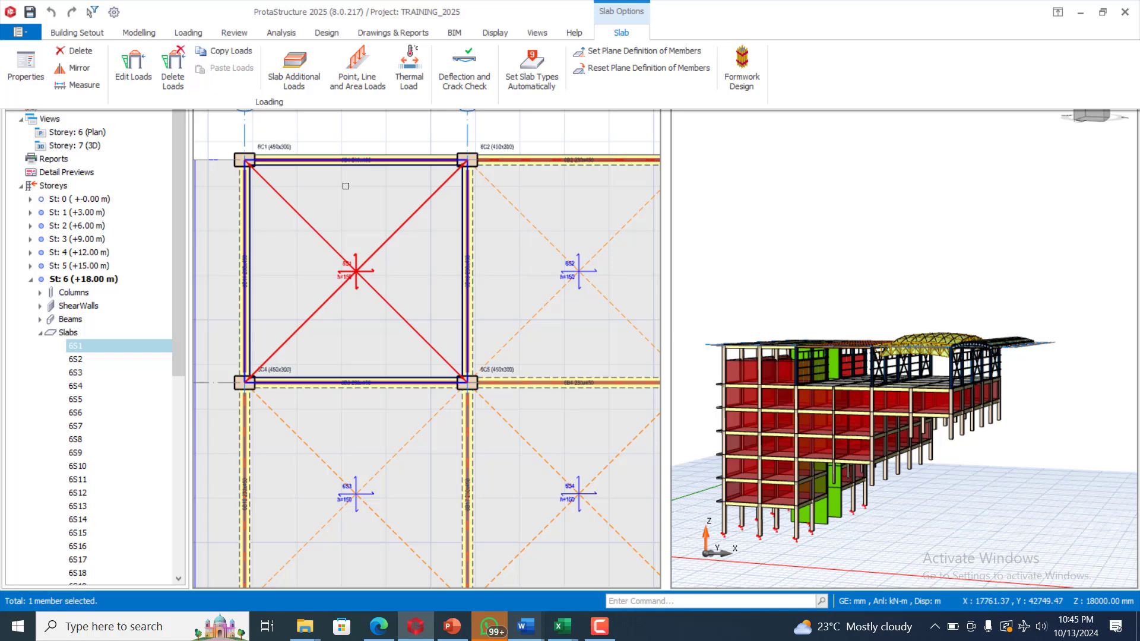
{"action": "scroll", "coordinate": [345, 186], "scroll_direction": "down", "scroll_amount": 3}
{"action": "scroll", "coordinate": [542, 221], "scroll_direction": "up", "scroll_amount": 1}
{"action": "left_click", "coordinate": [465, 282]}
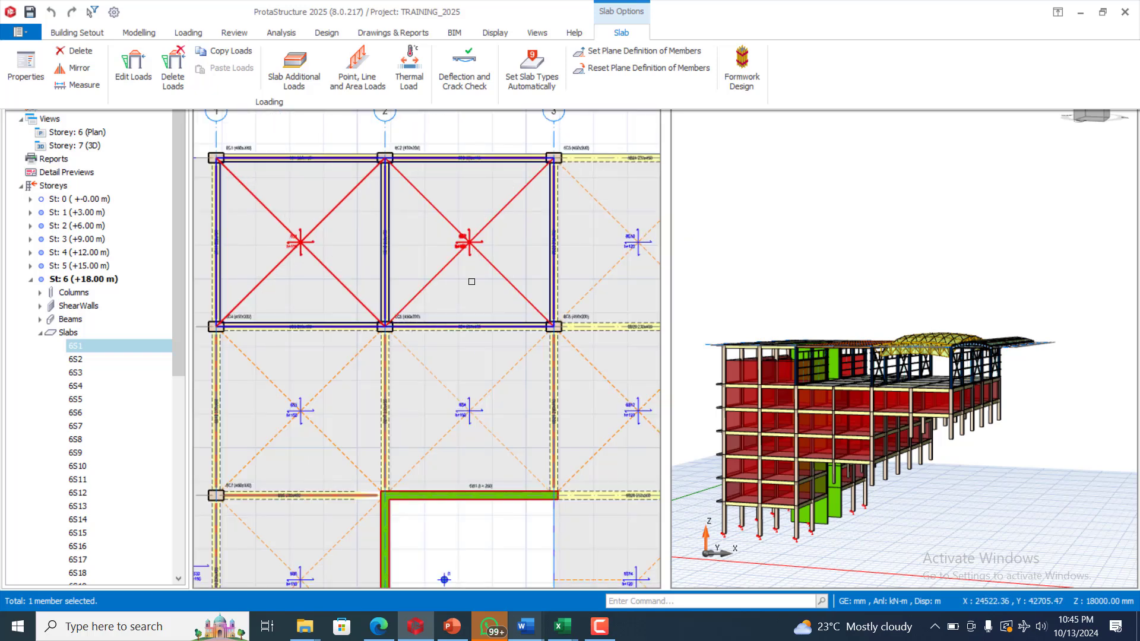
{"action": "scroll", "coordinate": [466, 283], "scroll_direction": "up", "scroll_amount": 3}
{"action": "left_click", "coordinate": [450, 385]}
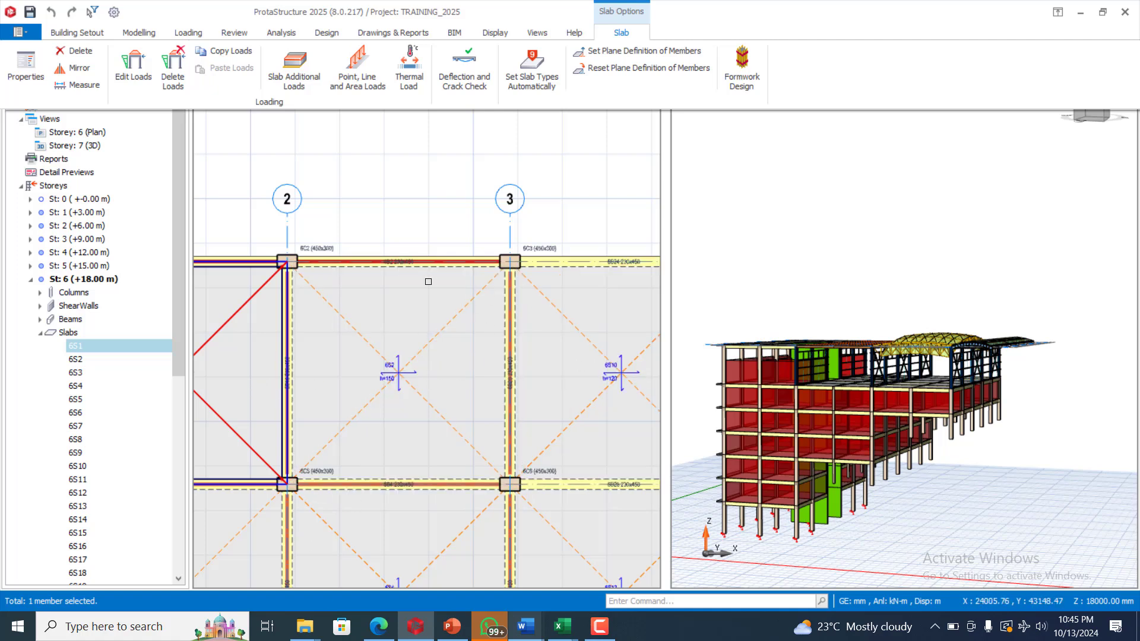
Step: Open the properties of slab 6S2 between axes 2 and 3, examine the available slab types, and close them without changes
{"action": "left_click", "coordinate": [391, 361]}
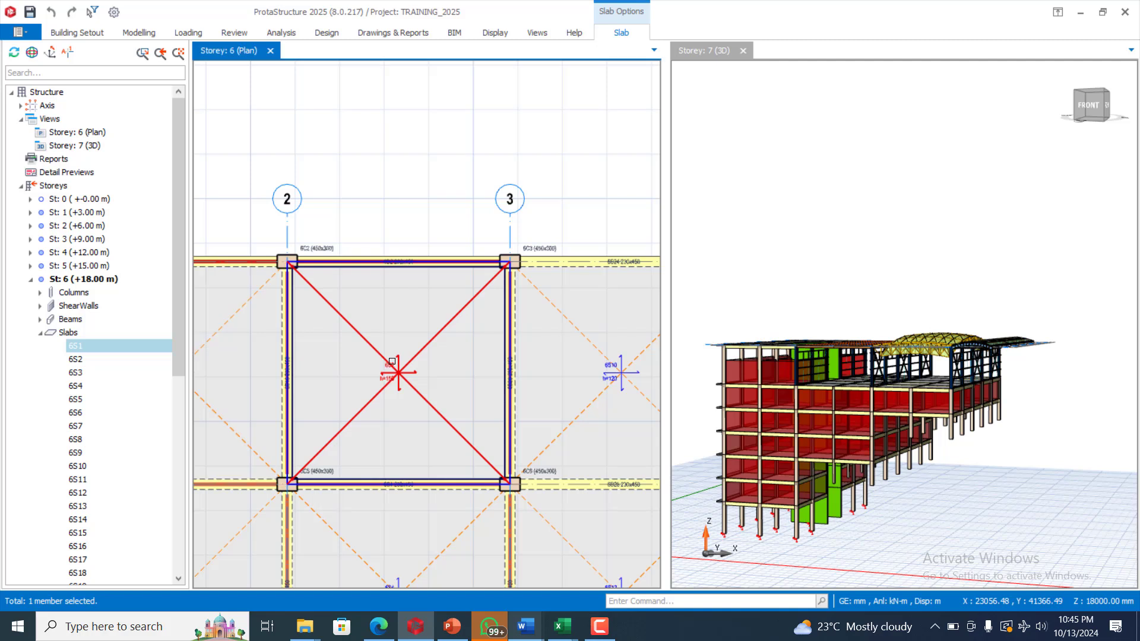
{"action": "left_click", "coordinate": [397, 374]}
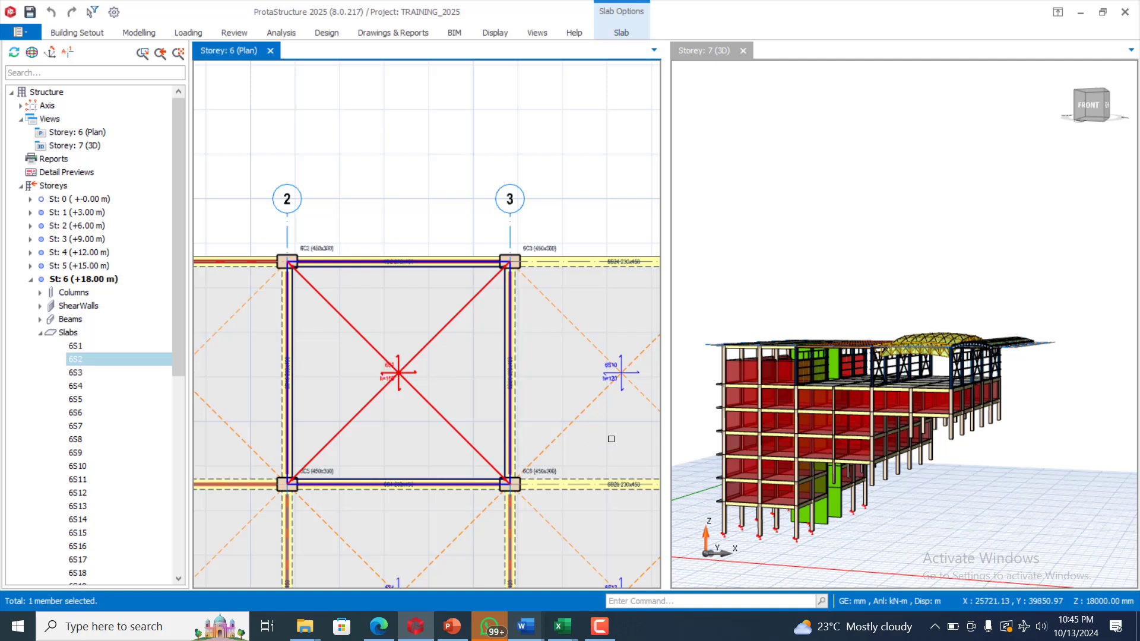
{"action": "mouse_move", "coordinate": [398, 369]}
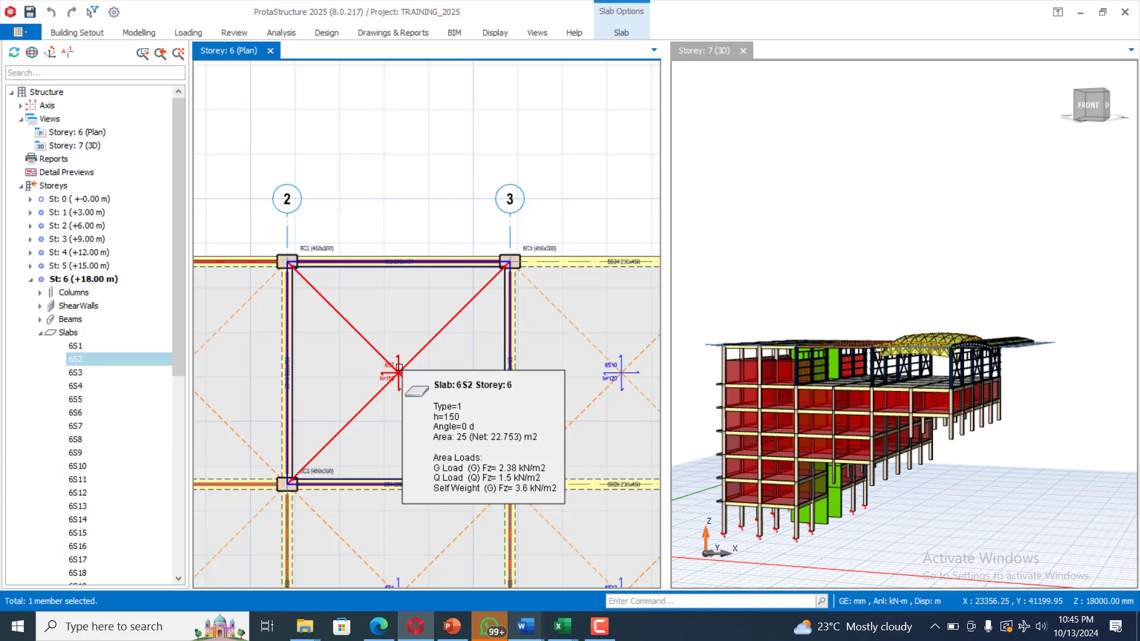
{"action": "double_click", "coordinate": [400, 370]}
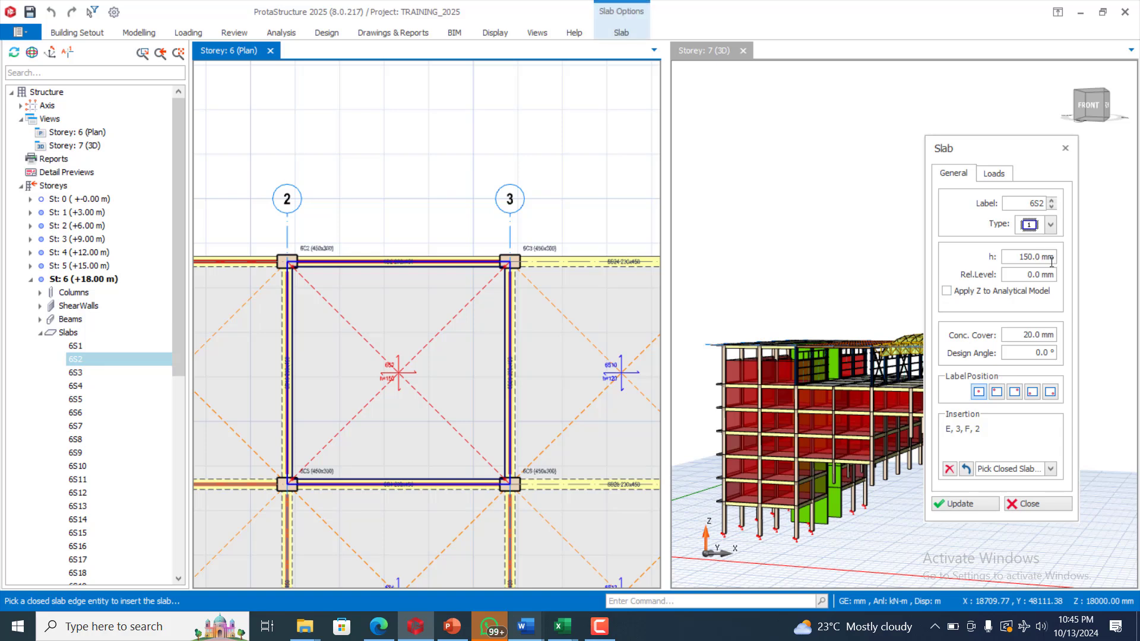
{"action": "left_click", "coordinate": [1050, 226]}
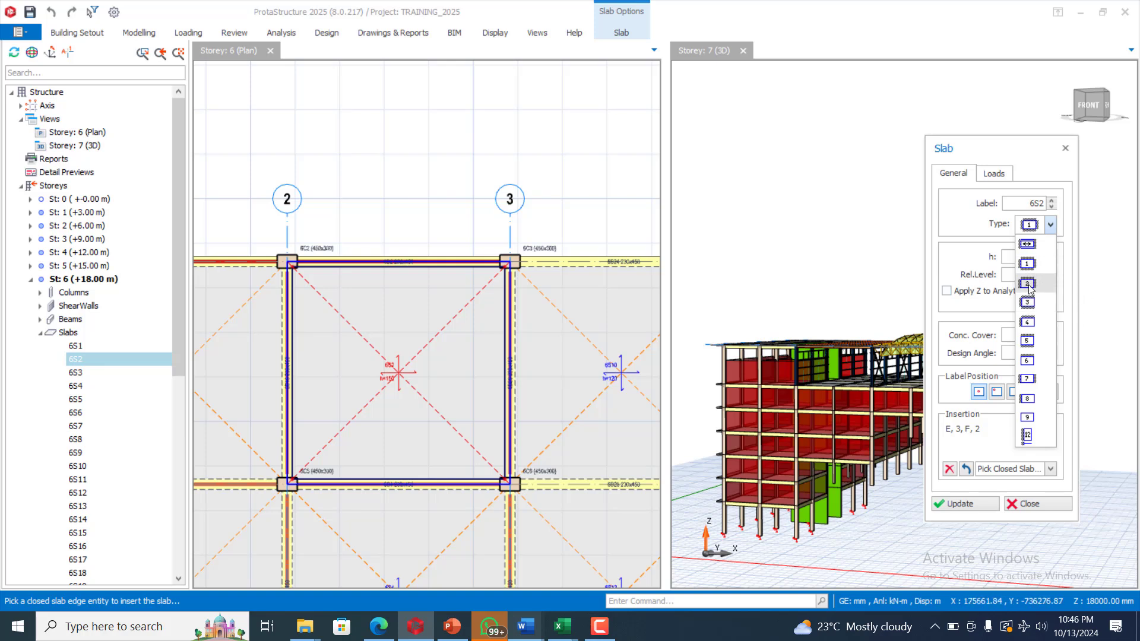
{"action": "left_click", "coordinate": [1064, 149]}
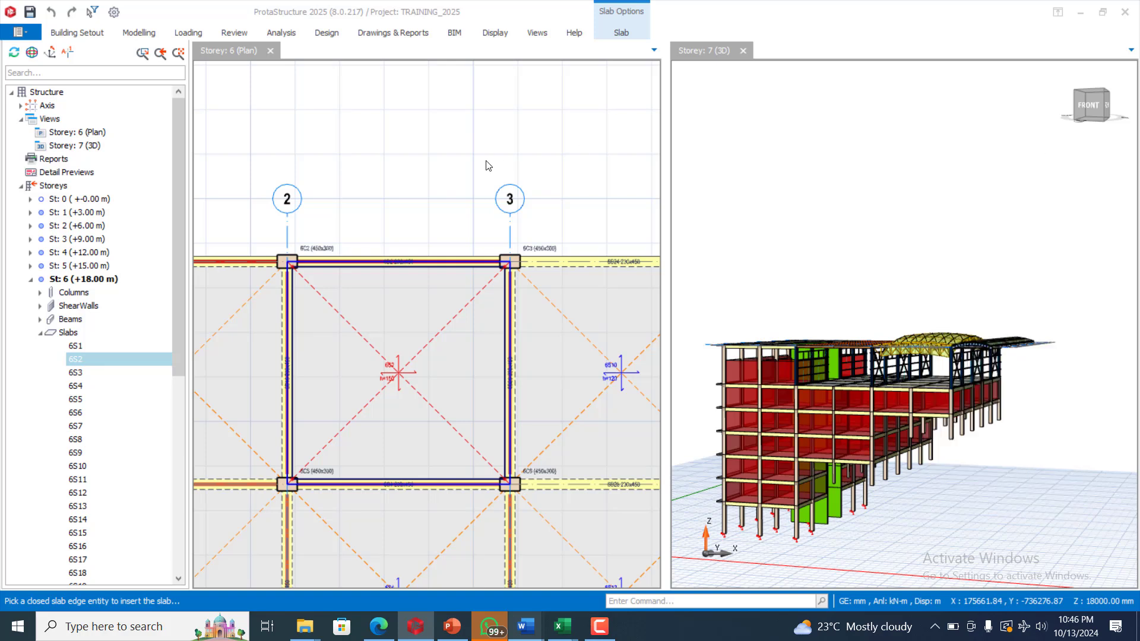
Step: Set slab types automatically for all slabs in the model, using a minimum edge coverage length ratio for continuity of 70%
{"action": "key", "text": "Escape"}
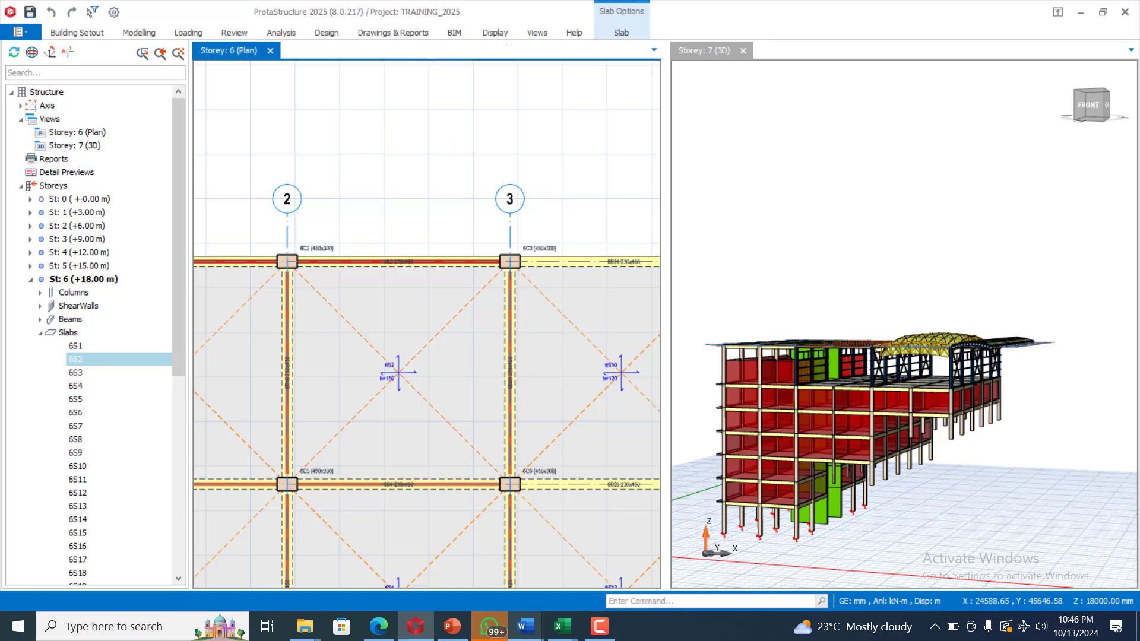
{"action": "left_click", "coordinate": [407, 365]}
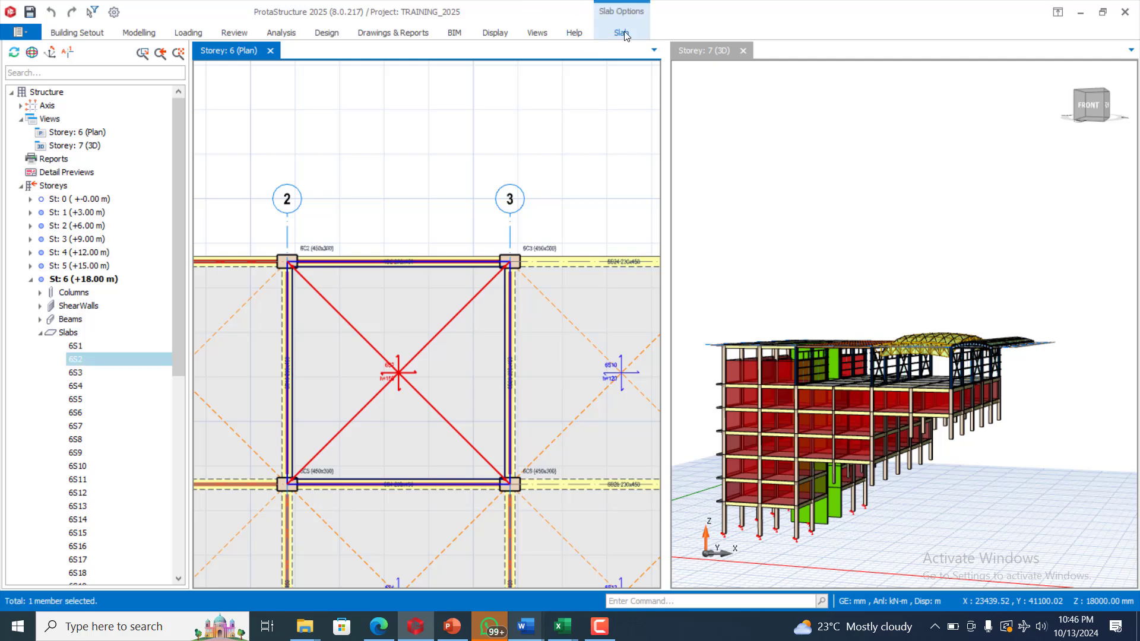
{"action": "left_click", "coordinate": [621, 33]}
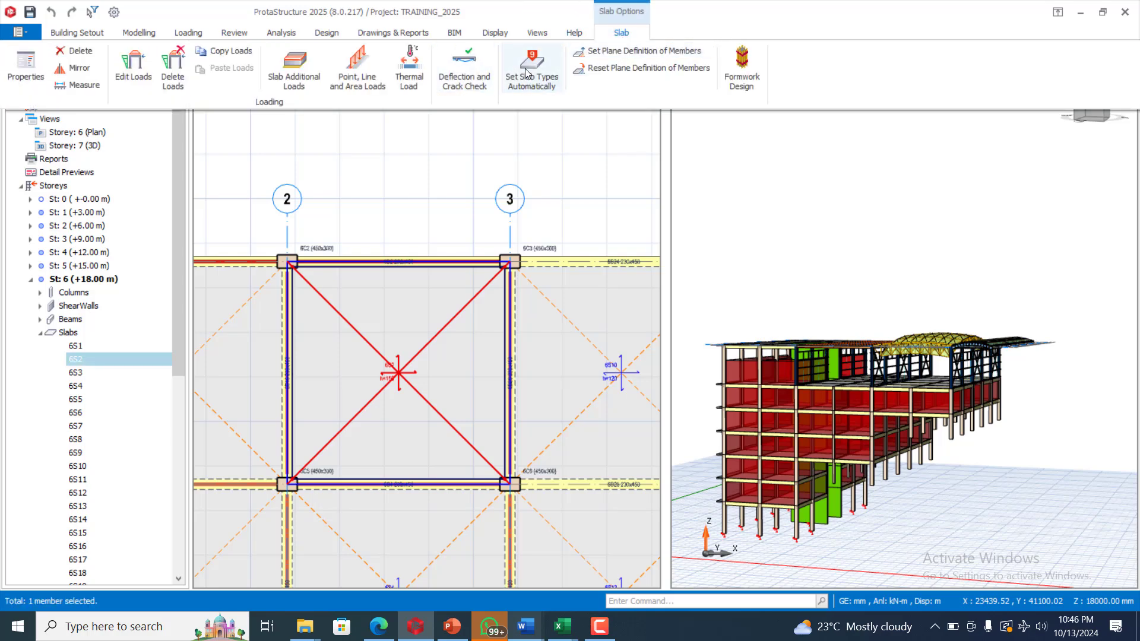
{"action": "left_click", "coordinate": [529, 63]}
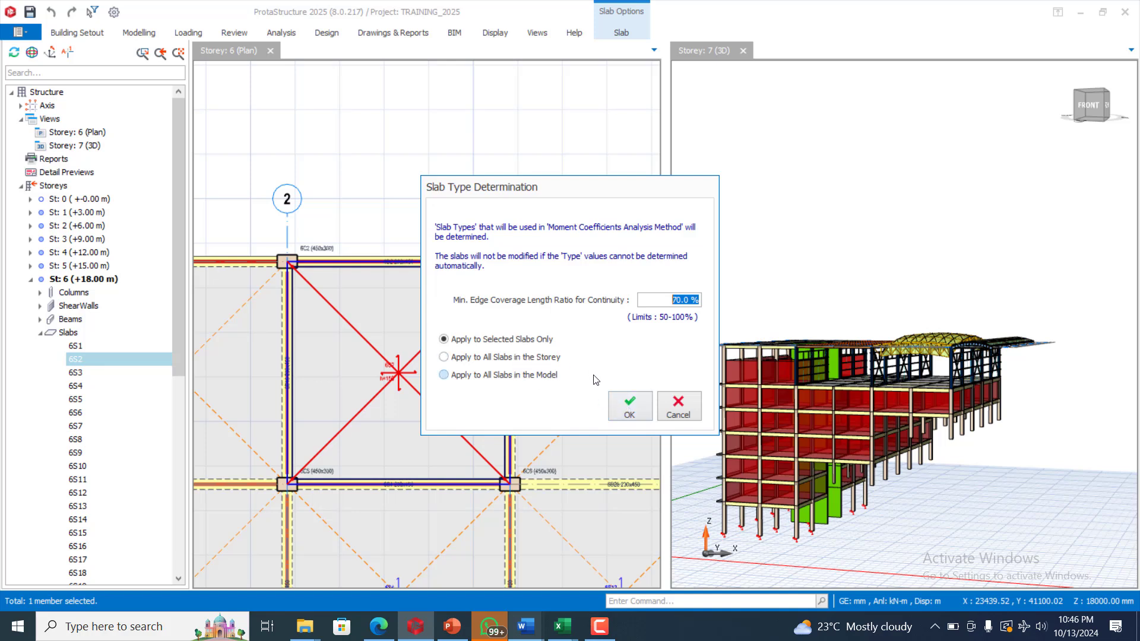
{"action": "left_click", "coordinate": [444, 359]}
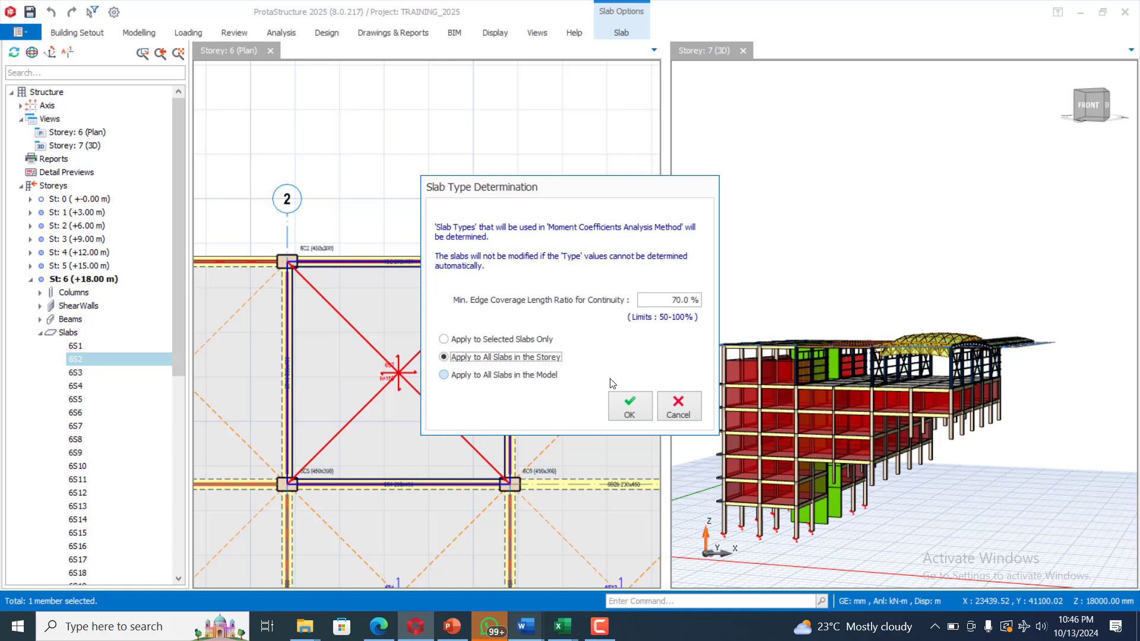
{"action": "left_click", "coordinate": [459, 378]}
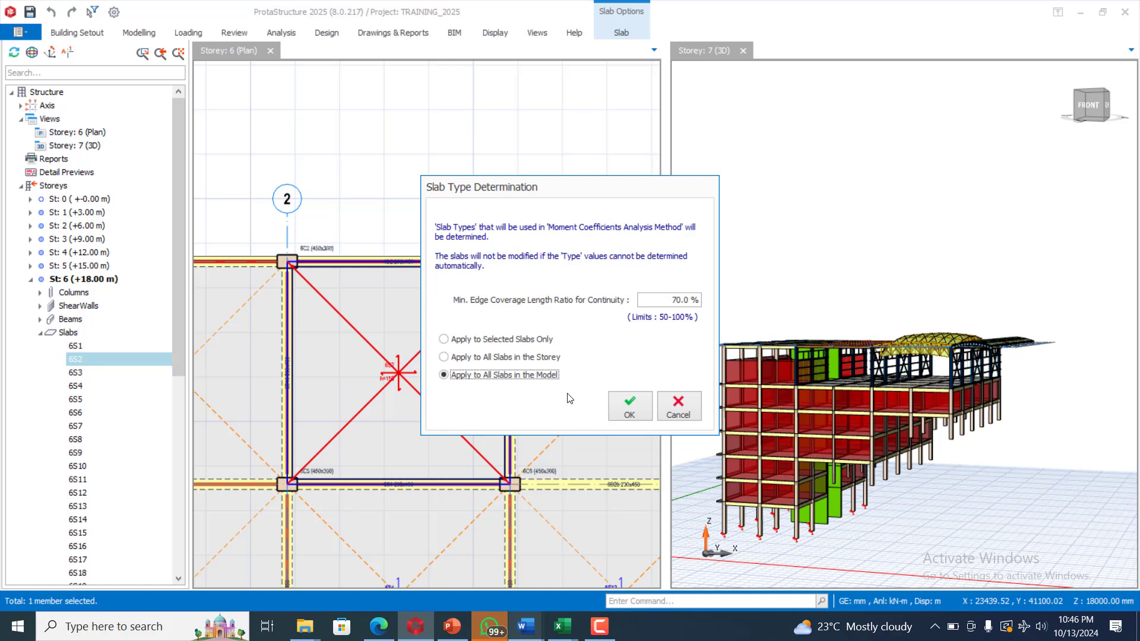
{"action": "left_click", "coordinate": [620, 417]}
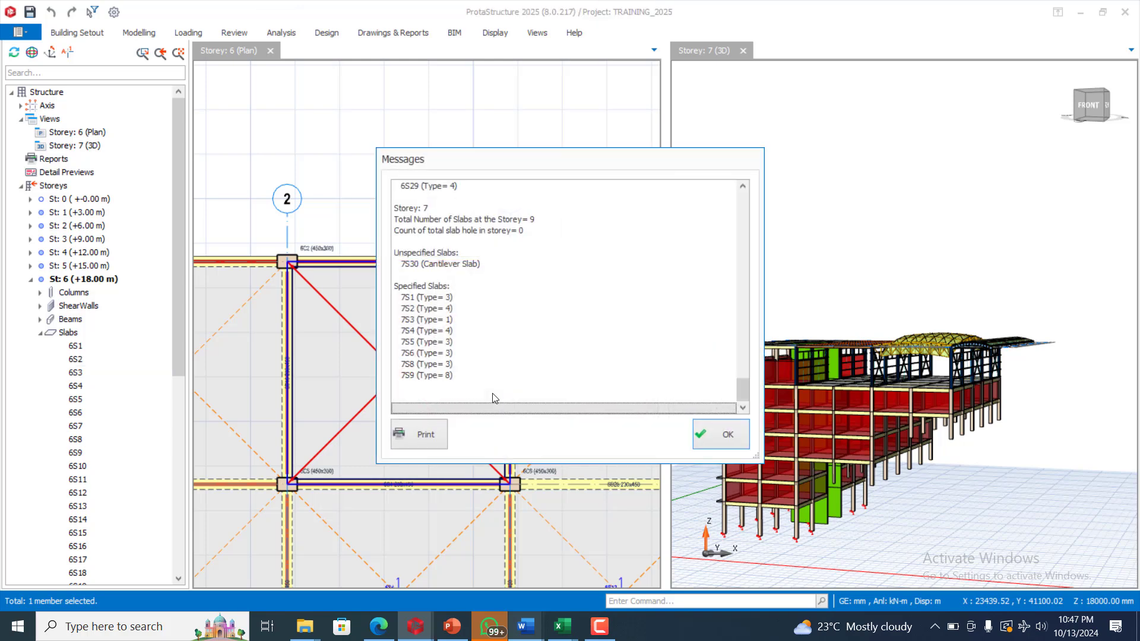
{"action": "left_click", "coordinate": [731, 434]}
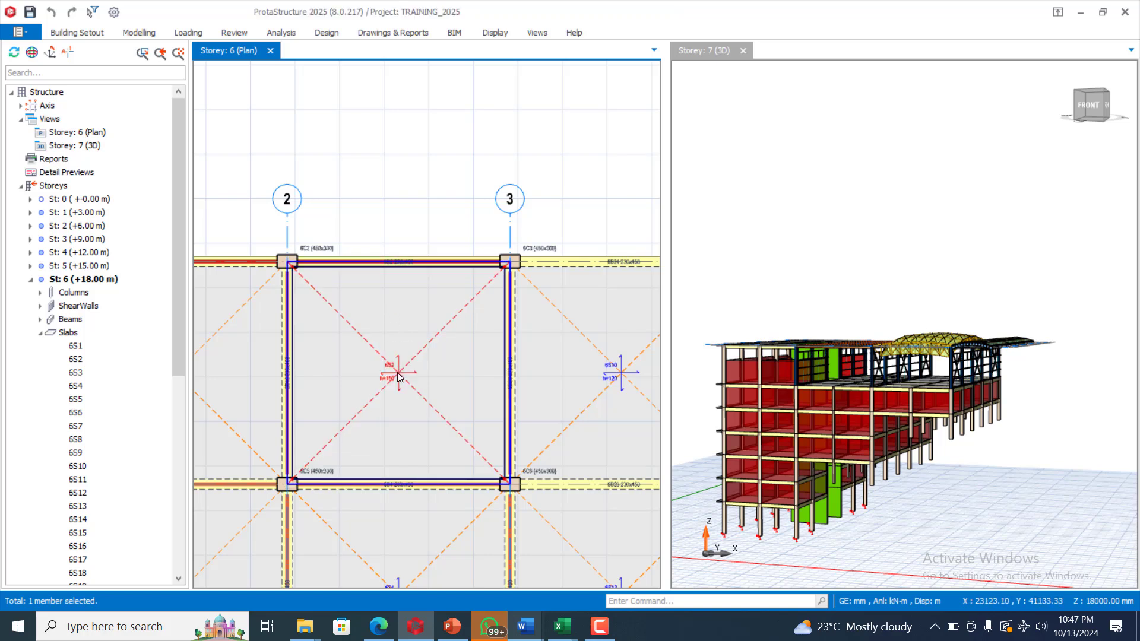
Step: Check the assigned type in the properties of slab 6S2 and of interior slab 6S13 between axes 4 and 5, closing both without changes
{"action": "double_click", "coordinate": [332, 332]}
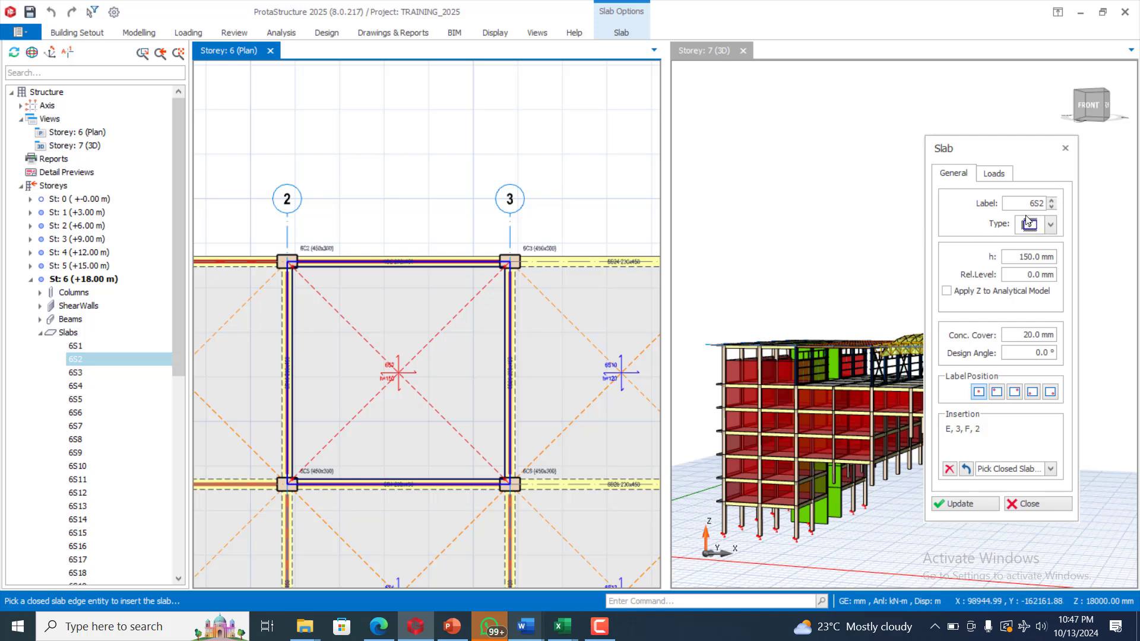
{"action": "left_click", "coordinate": [1066, 149]}
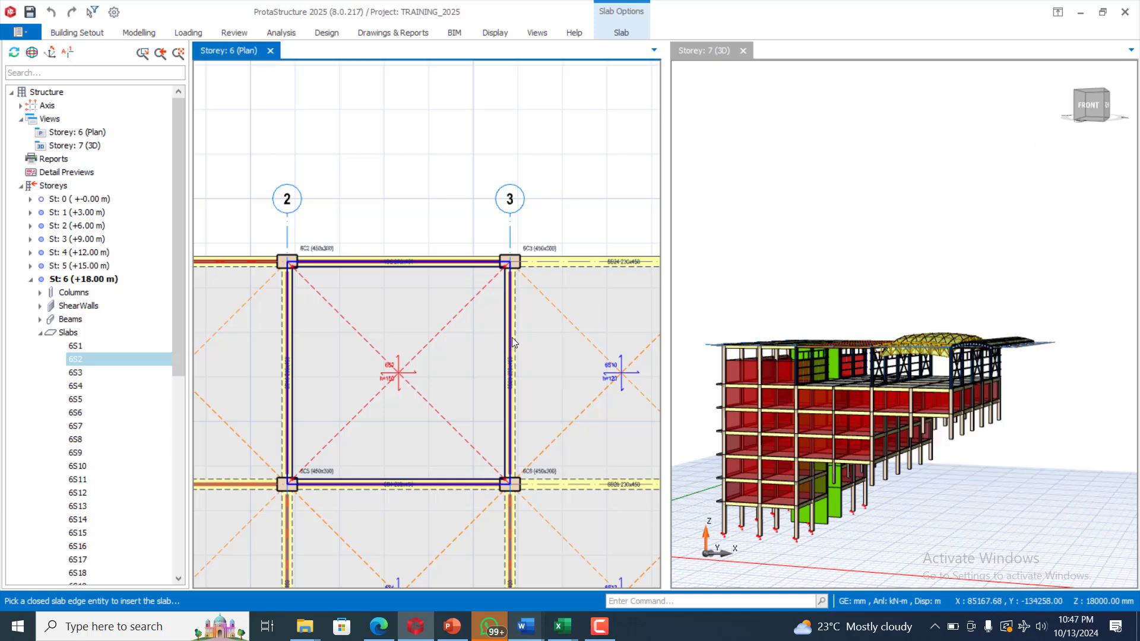
{"action": "scroll", "coordinate": [511, 337], "scroll_direction": "down", "scroll_amount": 3}
{"action": "scroll", "coordinate": [535, 329], "scroll_direction": "up", "scroll_amount": 2}
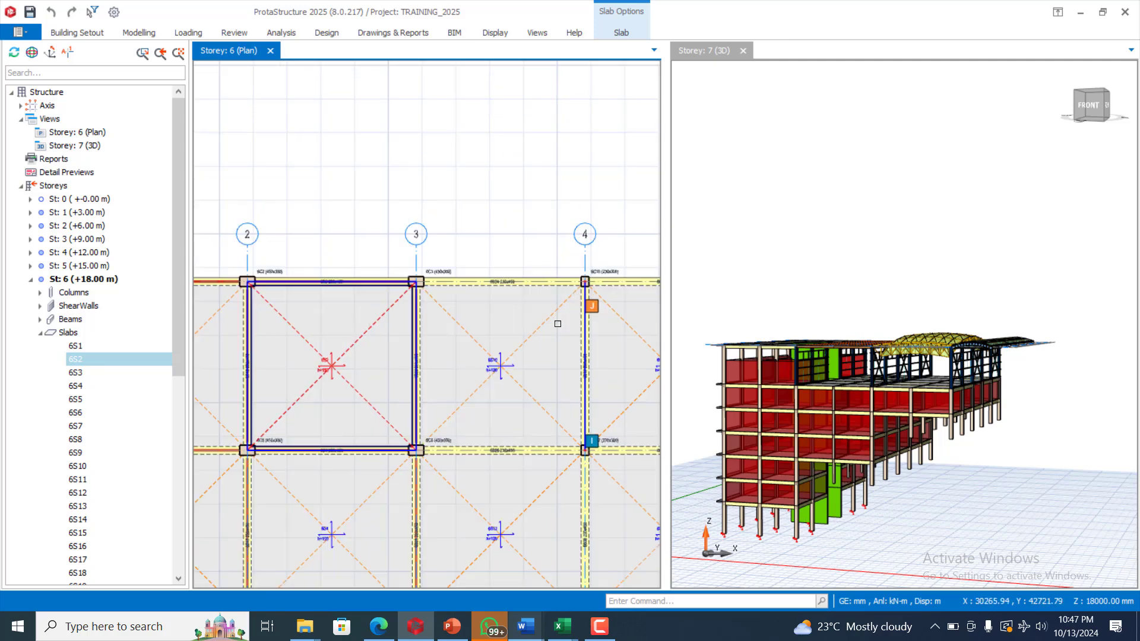
{"action": "left_click", "coordinate": [496, 358]}
{"action": "scroll", "coordinate": [368, 356], "scroll_direction": "down", "scroll_amount": 3}
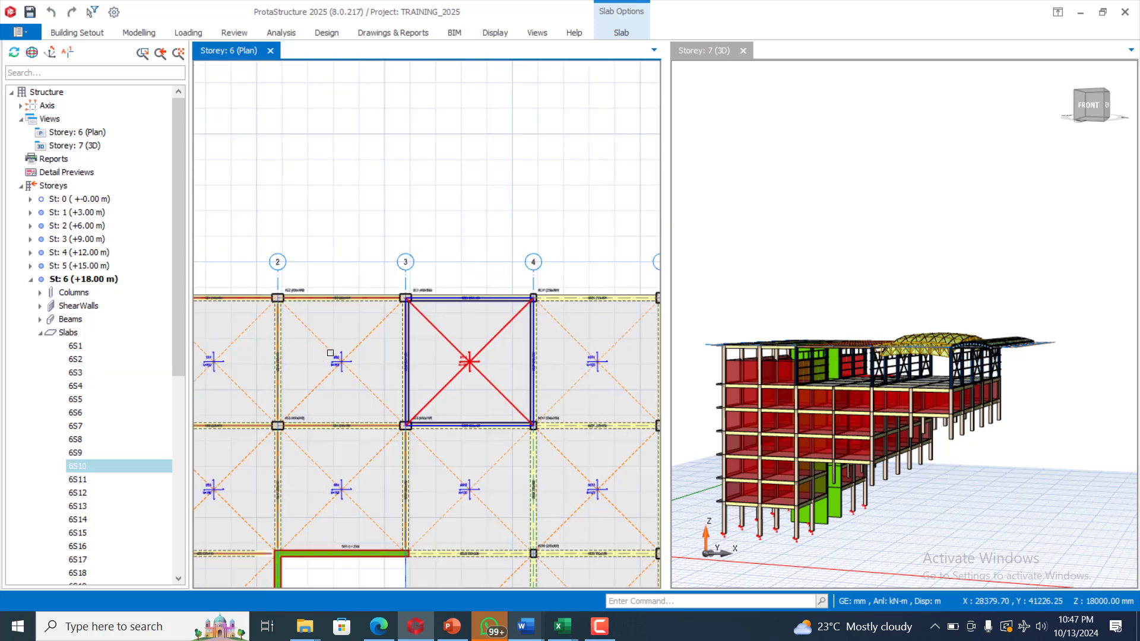
{"action": "scroll", "coordinate": [603, 351], "scroll_direction": "up", "scroll_amount": 2}
{"action": "scroll", "coordinate": [394, 358], "scroll_direction": "down", "scroll_amount": 3}
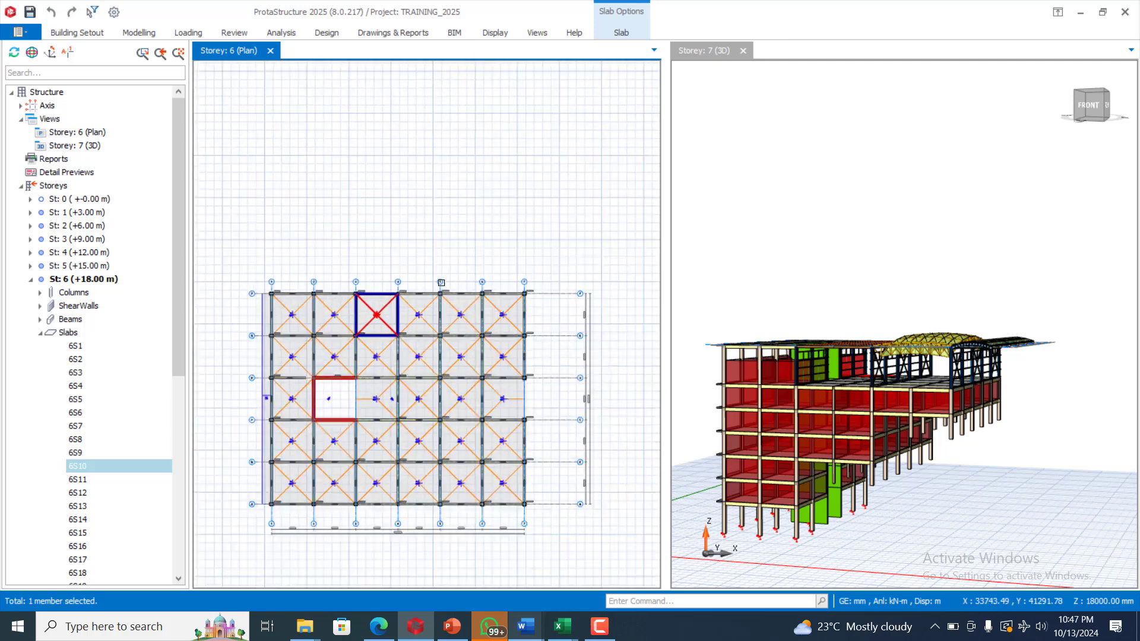
{"action": "scroll", "coordinate": [416, 338], "scroll_direction": "up", "scroll_amount": 2}
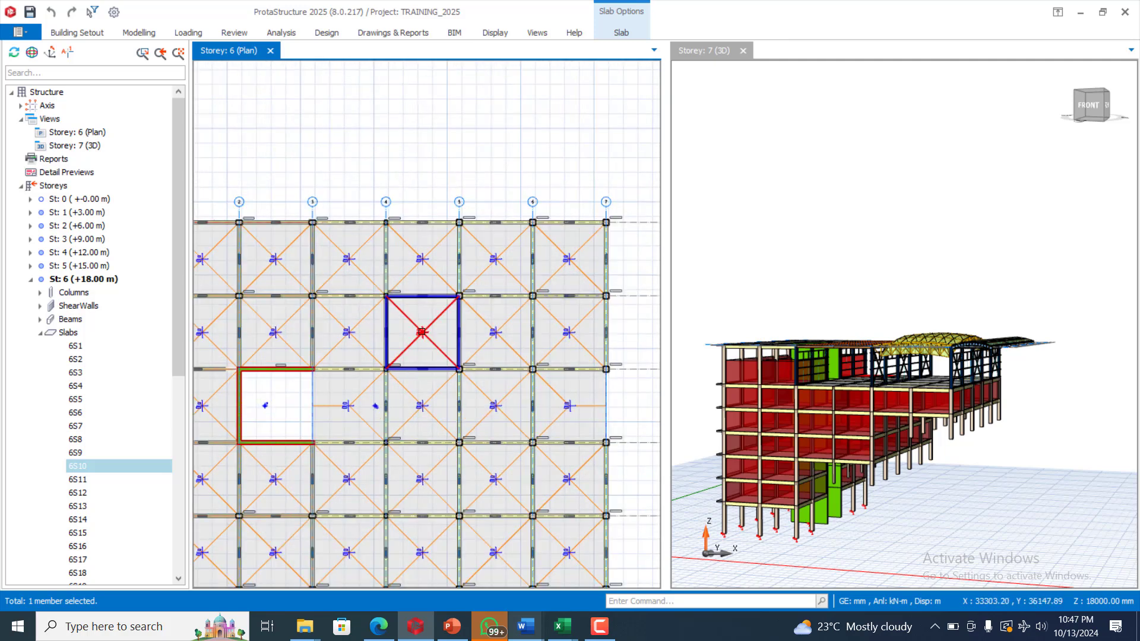
{"action": "double_click", "coordinate": [422, 332]}
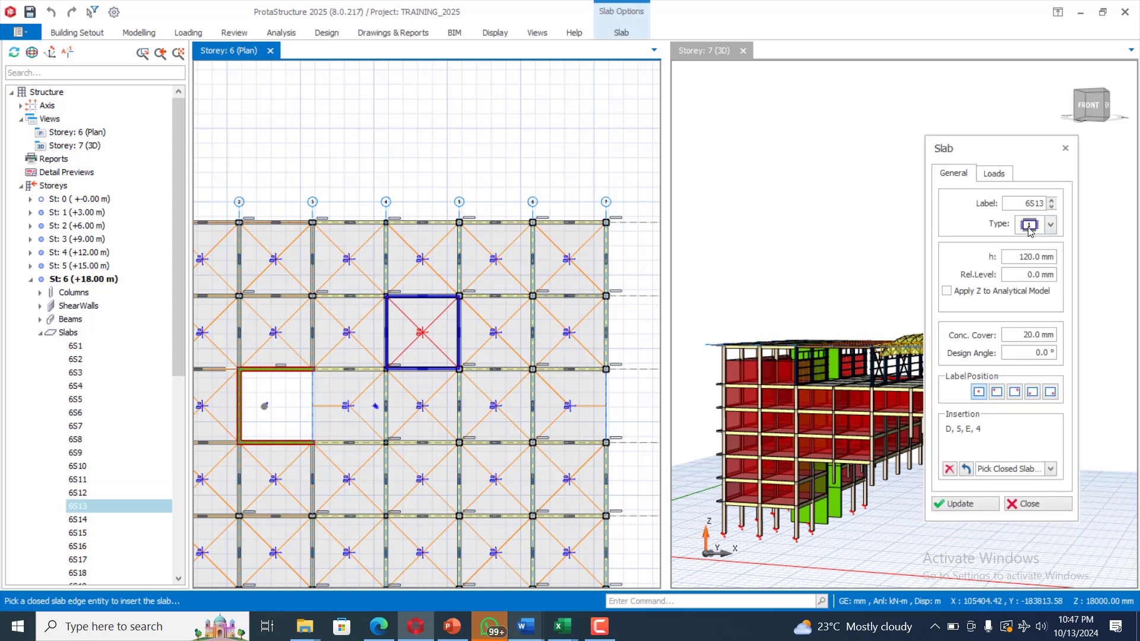
{"action": "left_click", "coordinate": [1065, 148]}
{"action": "scroll", "coordinate": [511, 194], "scroll_direction": "down", "scroll_amount": 1}
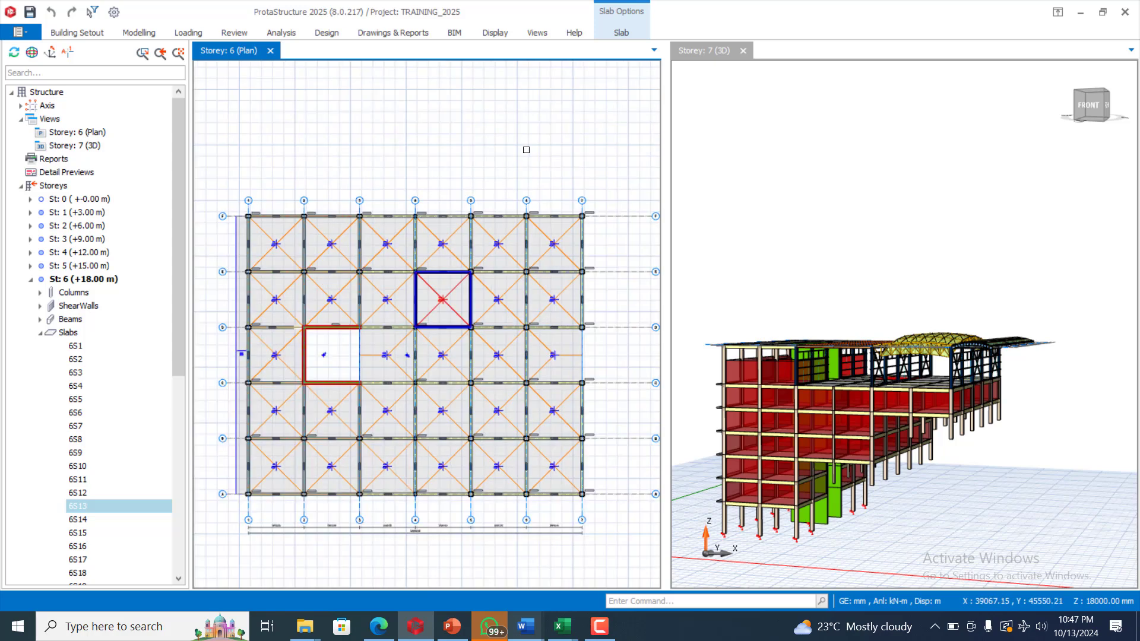
{"action": "scroll", "coordinate": [521, 179], "scroll_direction": "down", "scroll_amount": 1}
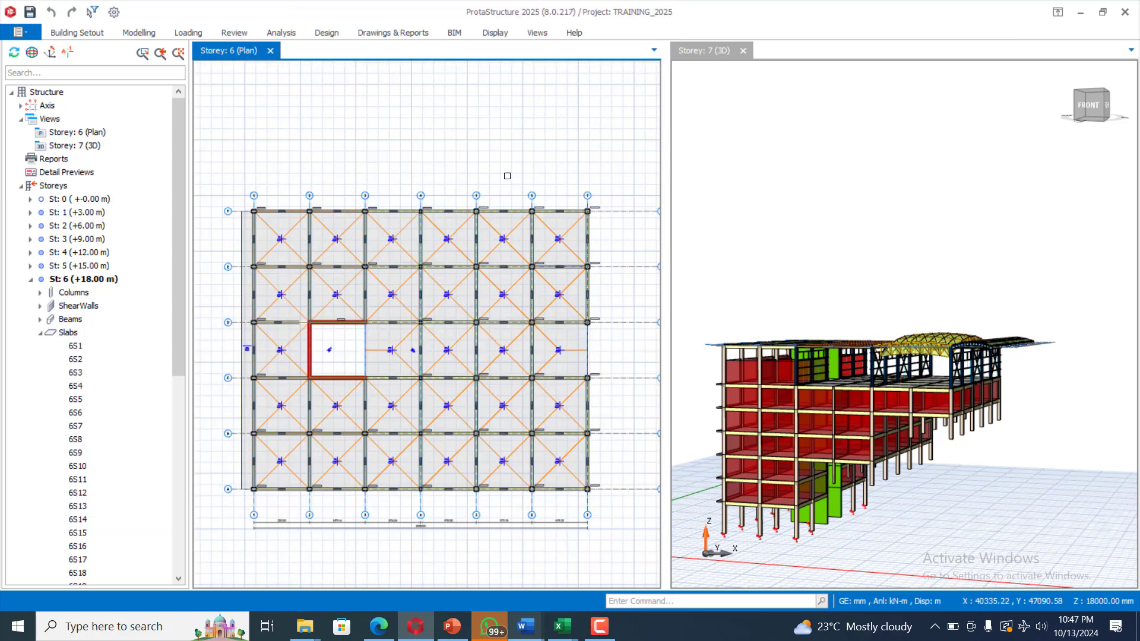
{"action": "scroll", "coordinate": [504, 180], "scroll_direction": "up", "scroll_amount": 3}
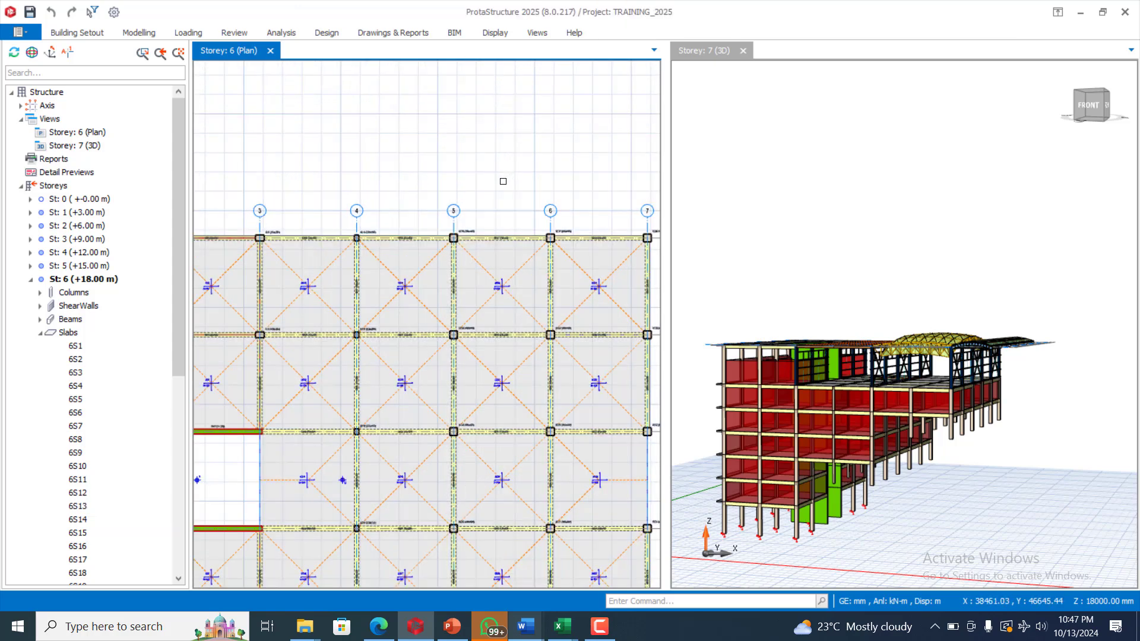
{"action": "scroll", "coordinate": [522, 190], "scroll_direction": "down", "scroll_amount": 2}
{"action": "scroll", "coordinate": [505, 196], "scroll_direction": "up", "scroll_amount": 1}
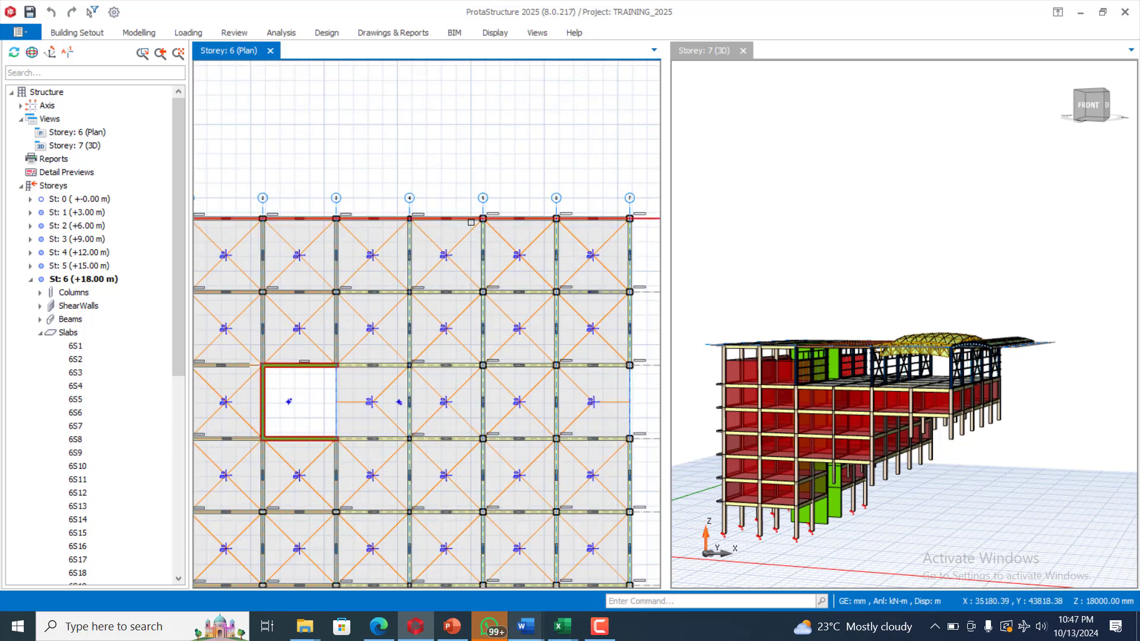
{"action": "scroll", "coordinate": [552, 186], "scroll_direction": "down", "scroll_amount": 1}
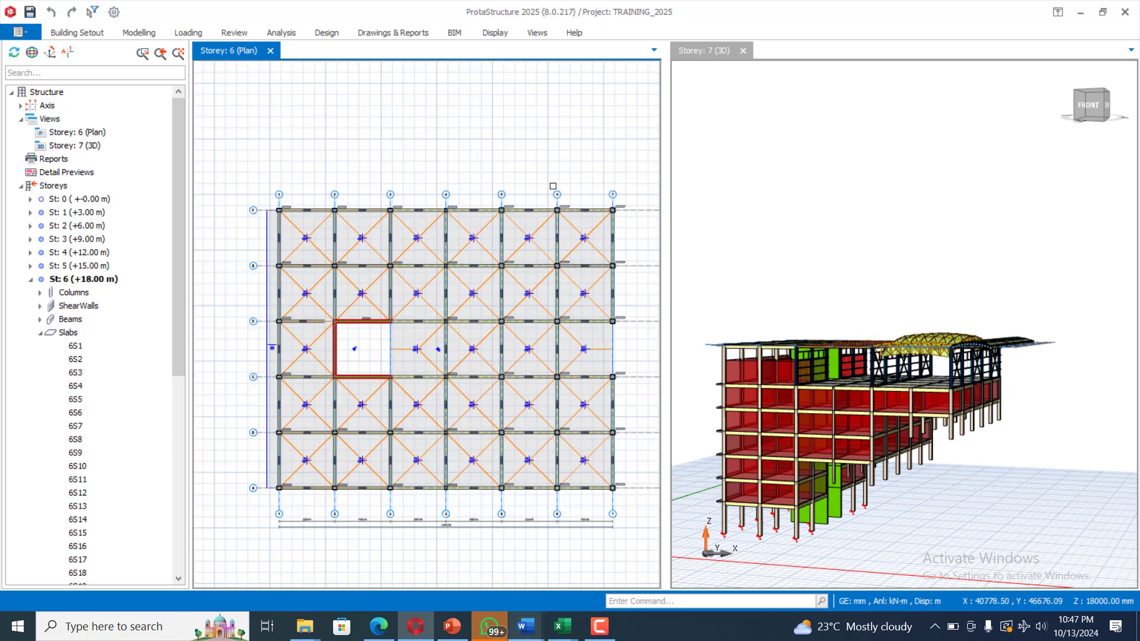
{"action": "scroll", "coordinate": [475, 219], "scroll_direction": "up", "scroll_amount": 1}
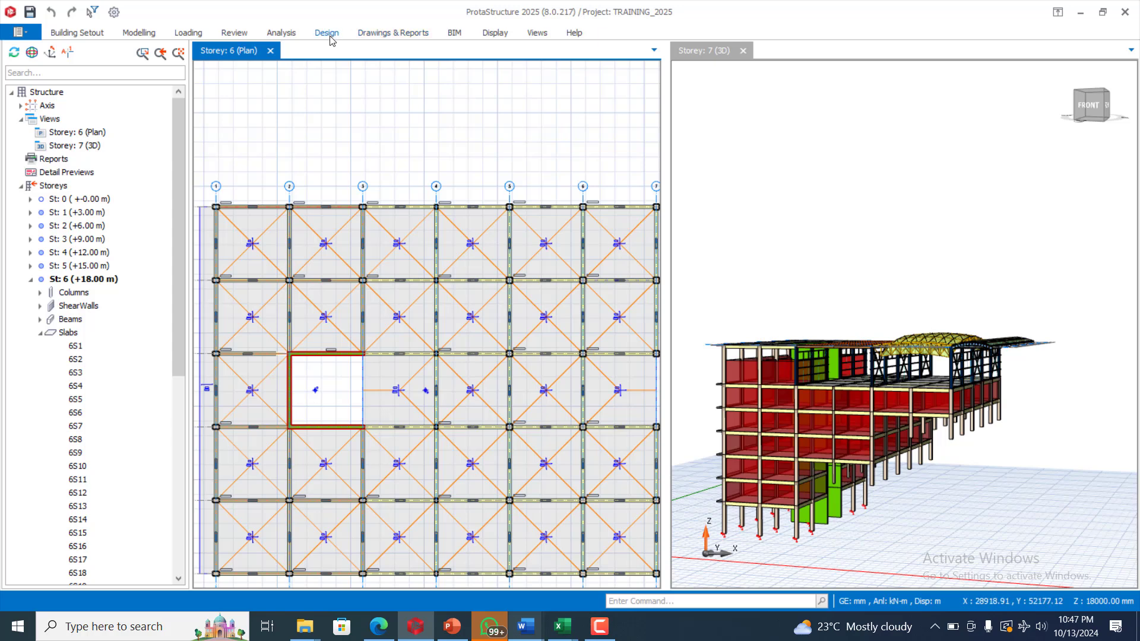
Step: Open Building Analysis and start the analysis to bring up its batch design options
{"action": "left_click", "coordinate": [286, 35]}
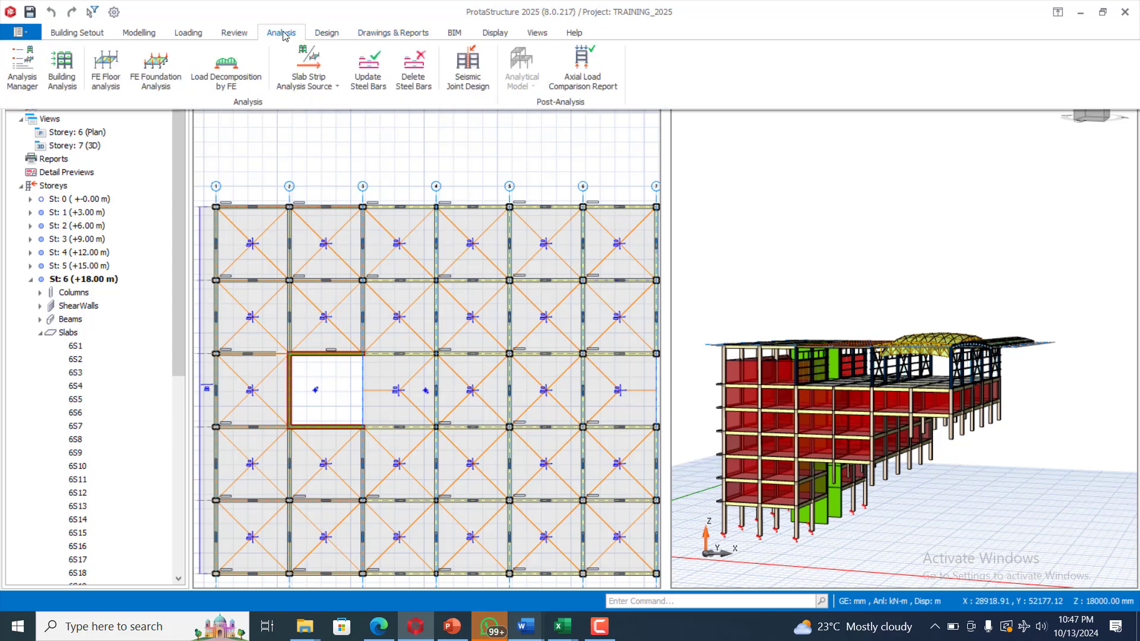
{"action": "left_click", "coordinate": [61, 78]}
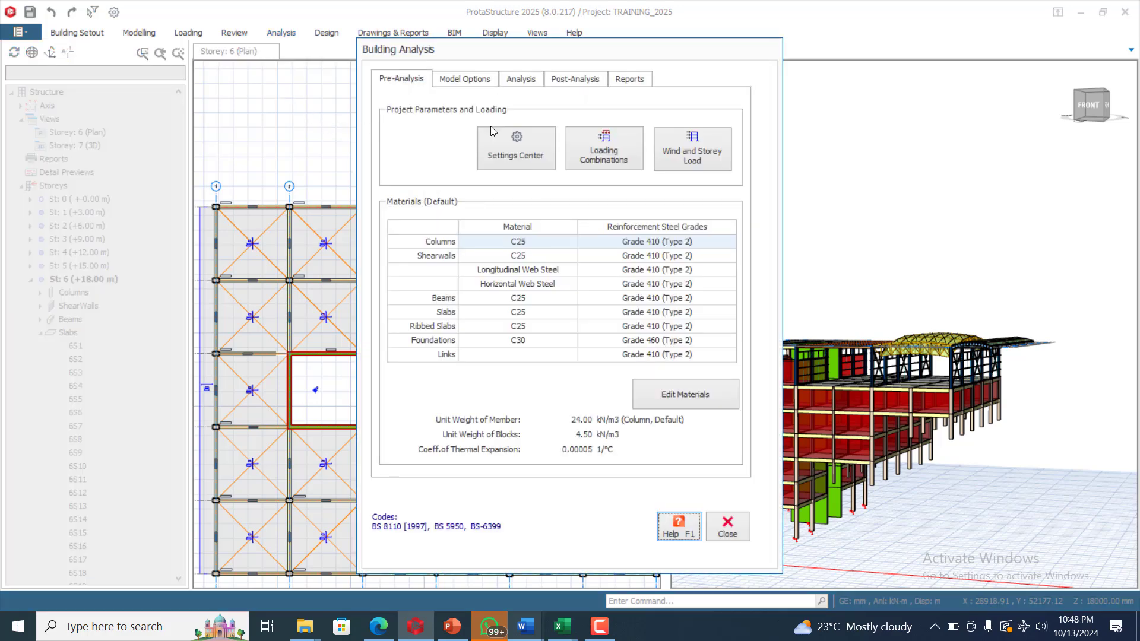
{"action": "left_click", "coordinate": [575, 80]}
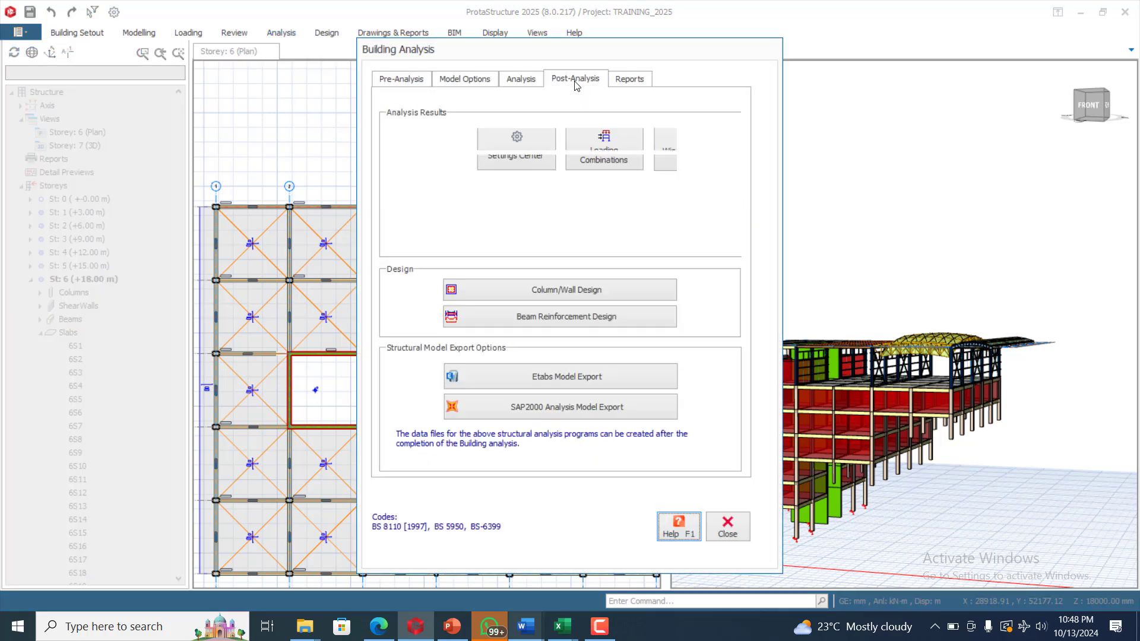
{"action": "left_click", "coordinate": [516, 81]}
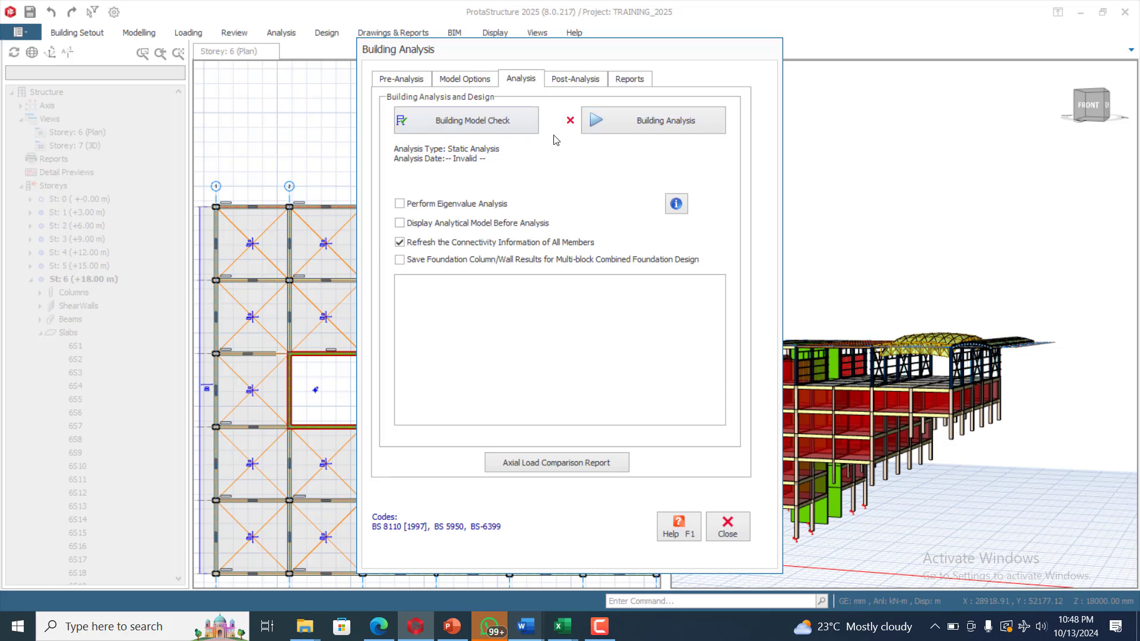
{"action": "left_click", "coordinate": [646, 127]}
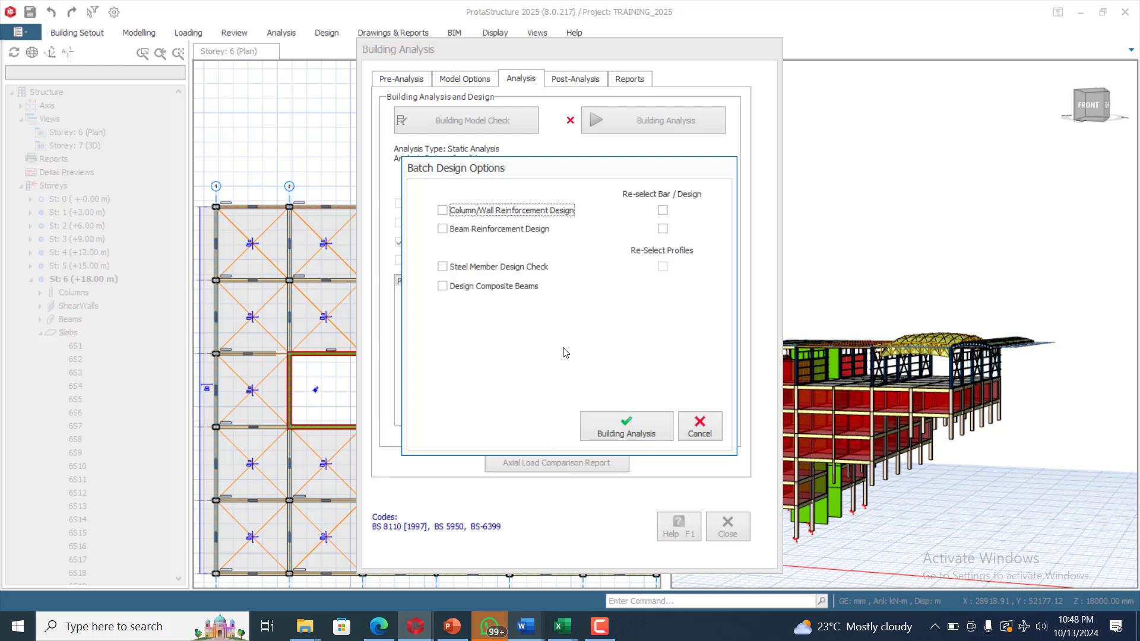
Step: Run the building analysis with column/wall and beam reinforcement design, bar re-selection for both, steel member design check and composite beam design, and close the dialog
{"action": "left_click", "coordinate": [495, 232]}
{"action": "left_click", "coordinate": [511, 210]}
{"action": "left_click", "coordinate": [663, 228]}
{"action": "left_click", "coordinate": [663, 210]}
{"action": "left_click", "coordinate": [452, 267]}
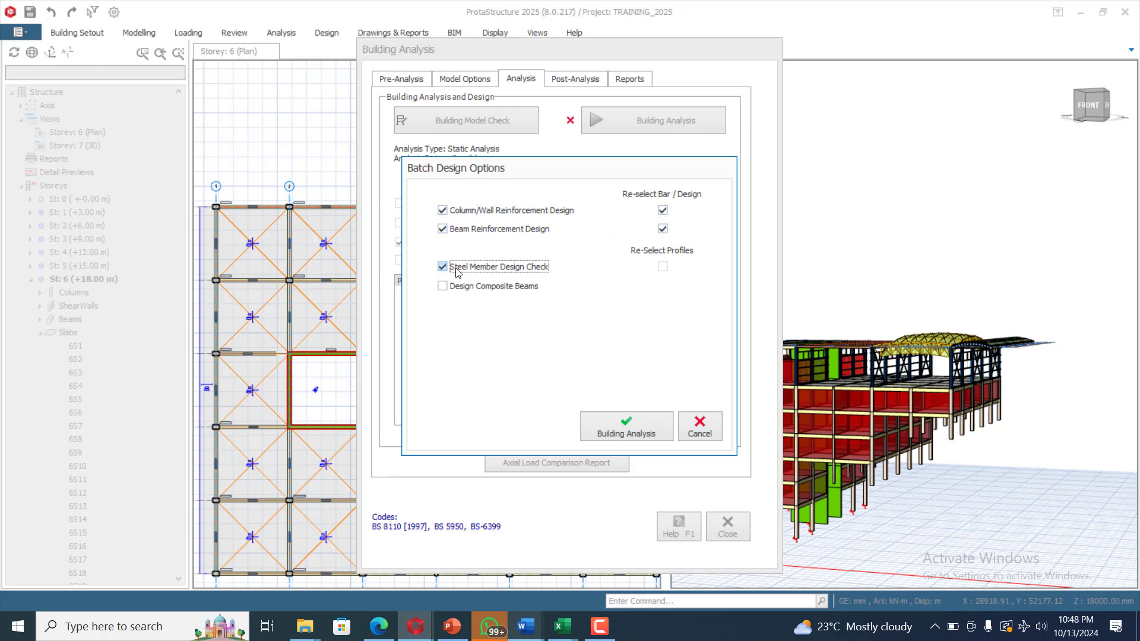
{"action": "left_click", "coordinate": [458, 287]}
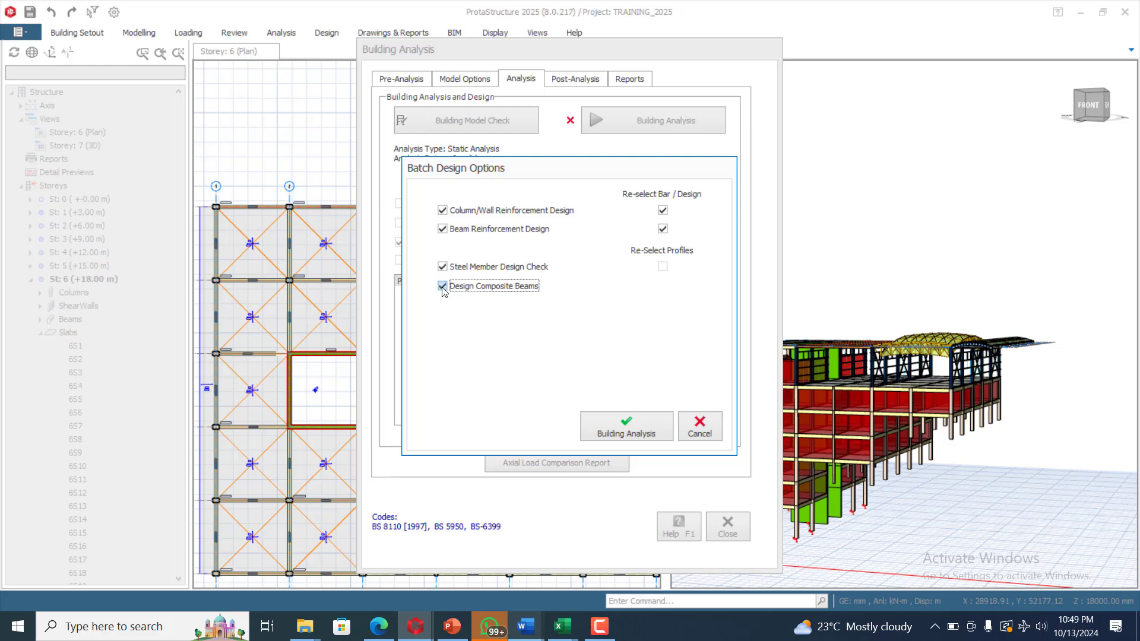
{"action": "left_click", "coordinate": [627, 426]}
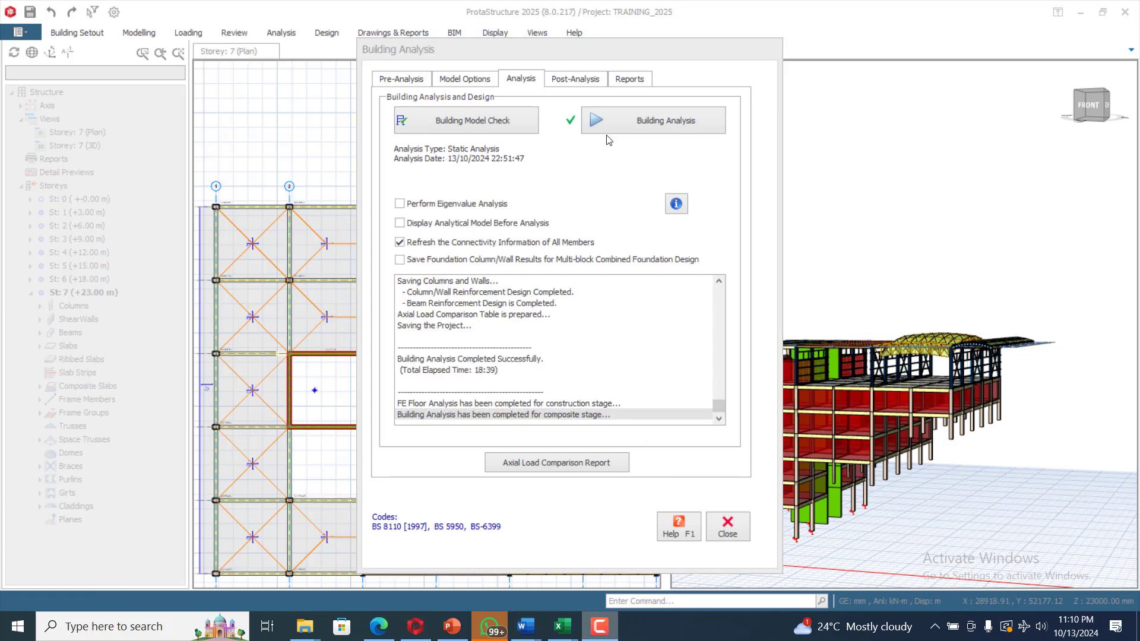
{"action": "left_click", "coordinate": [733, 536]}
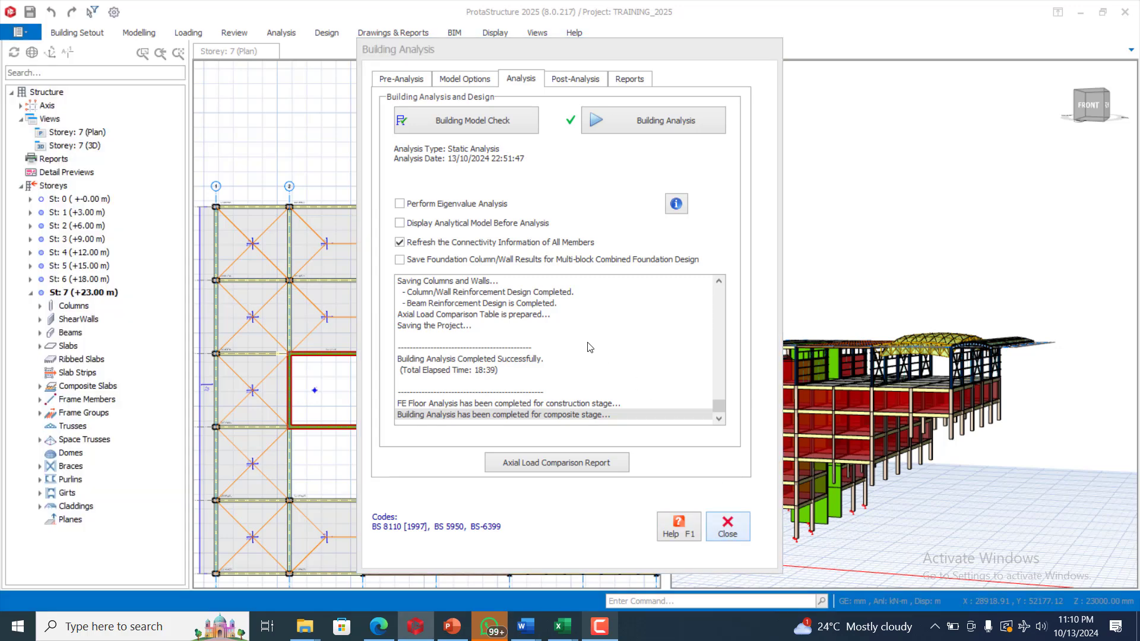
Step: Show the storey 0 plan and examine its columns and core walls in plan and in the 3D model
{"action": "scroll", "coordinate": [506, 226], "scroll_direction": "down", "scroll_amount": 1}
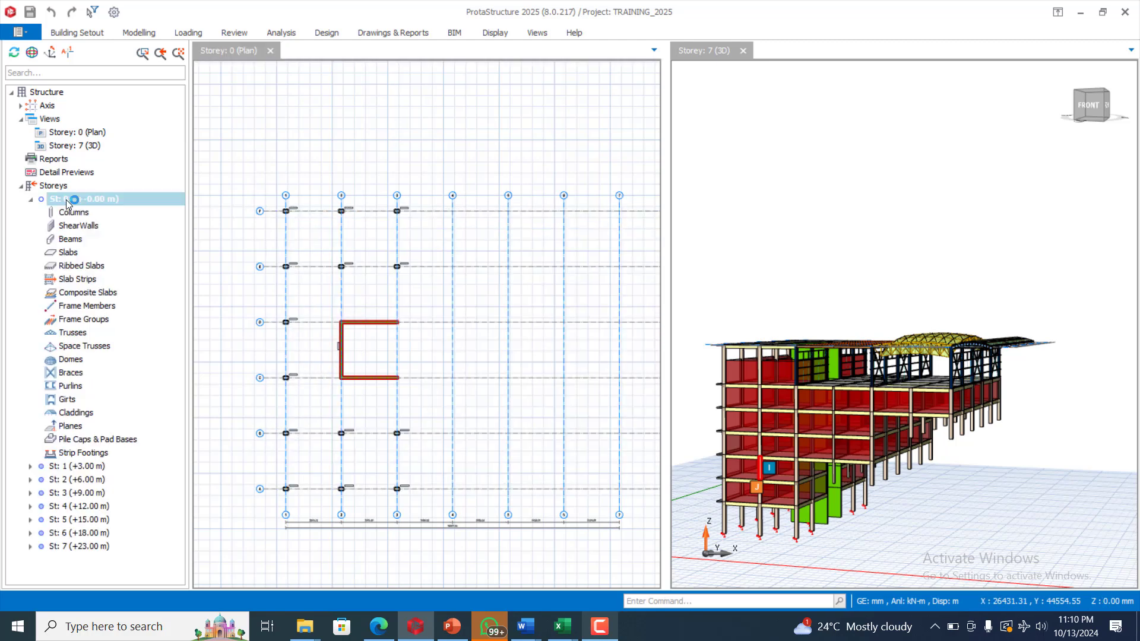
{"action": "scroll", "coordinate": [322, 204], "scroll_direction": "up", "scroll_amount": 1}
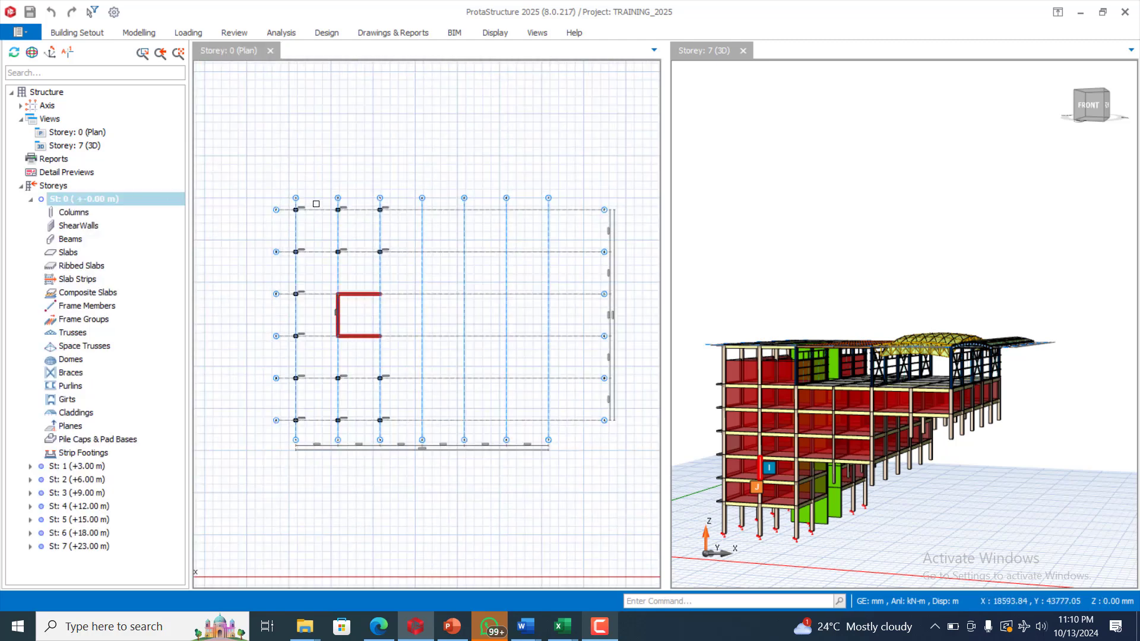
{"action": "scroll", "coordinate": [322, 204], "scroll_direction": "up", "scroll_amount": 2}
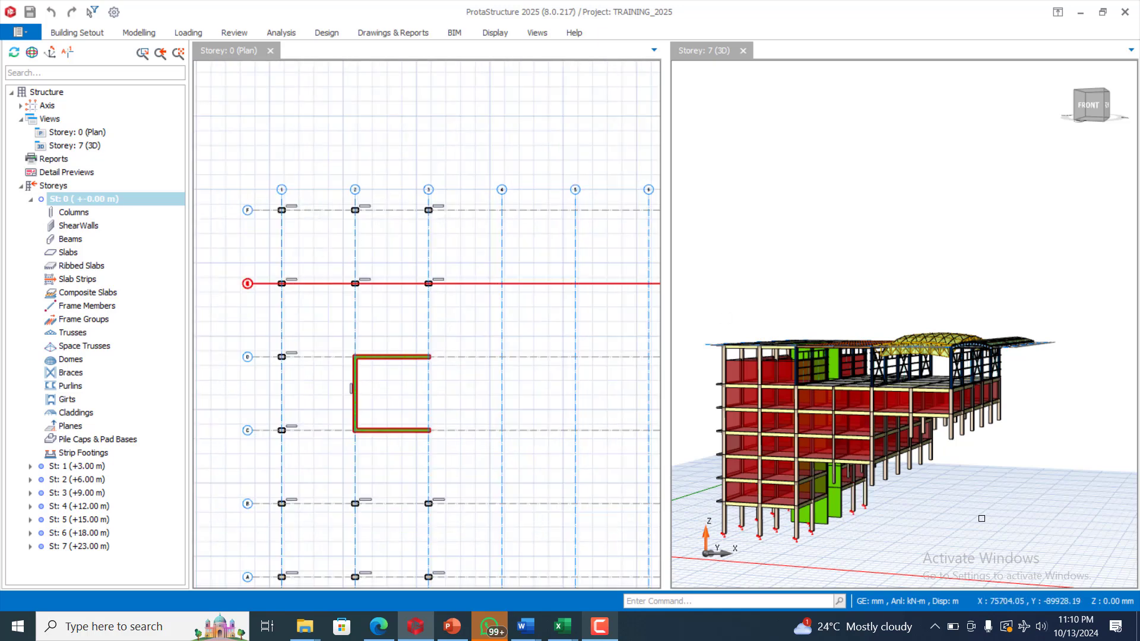
{"action": "scroll", "coordinate": [872, 439], "scroll_direction": "up", "scroll_amount": 3}
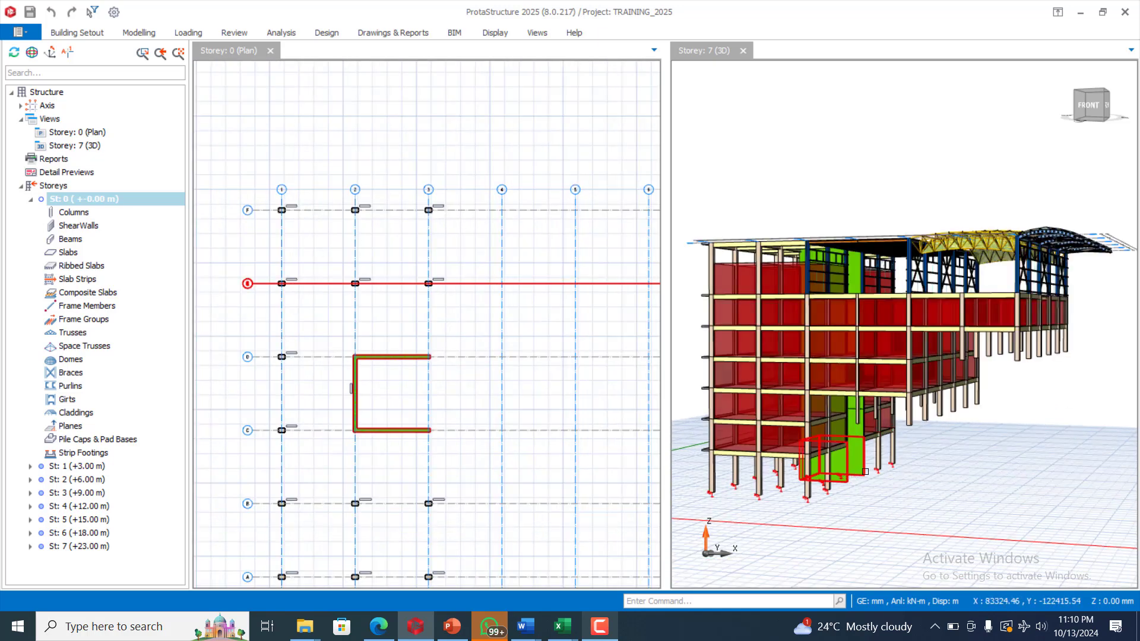
{"action": "scroll", "coordinate": [822, 469], "scroll_direction": "down", "scroll_amount": 2}
{"action": "scroll", "coordinate": [728, 483], "scroll_direction": "up", "scroll_amount": 2}
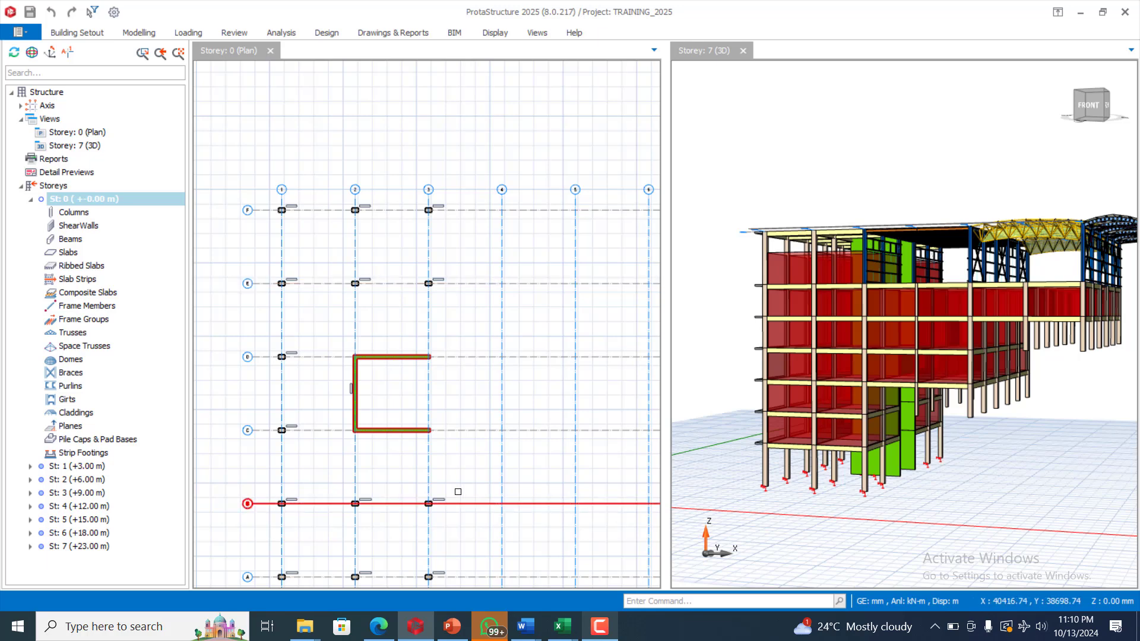
Step: Examine the storey 0 plan and the free-ended columns beneath the overhanging bays in the 3D model
{"action": "scroll", "coordinate": [389, 293], "scroll_direction": "down", "scroll_amount": 3}
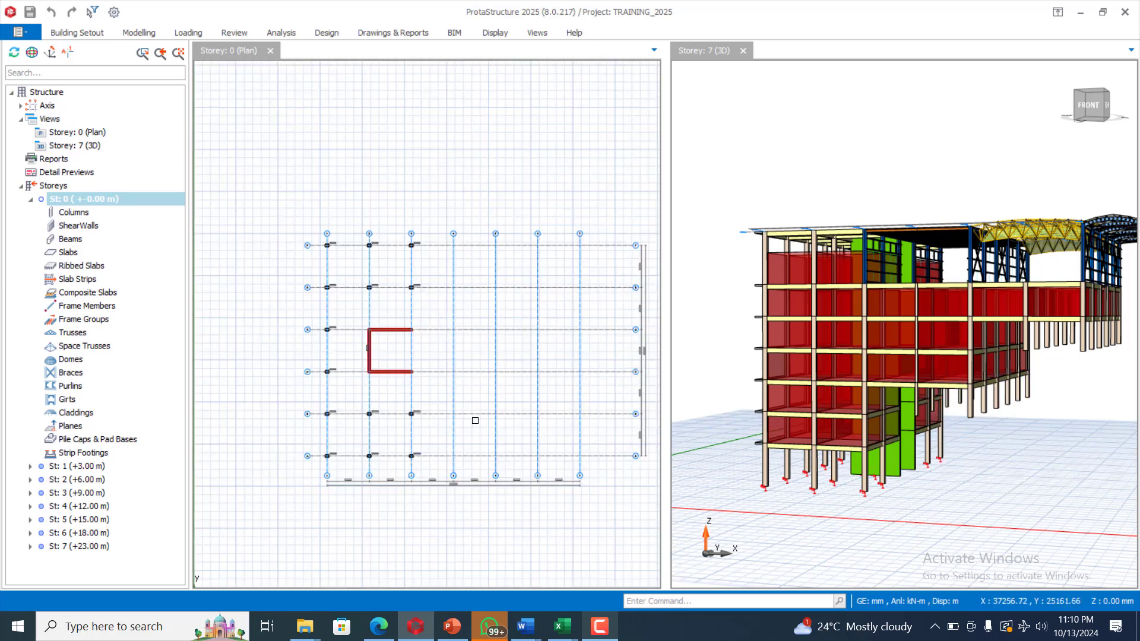
{"action": "scroll", "coordinate": [784, 306], "scroll_direction": "down", "scroll_amount": 1}
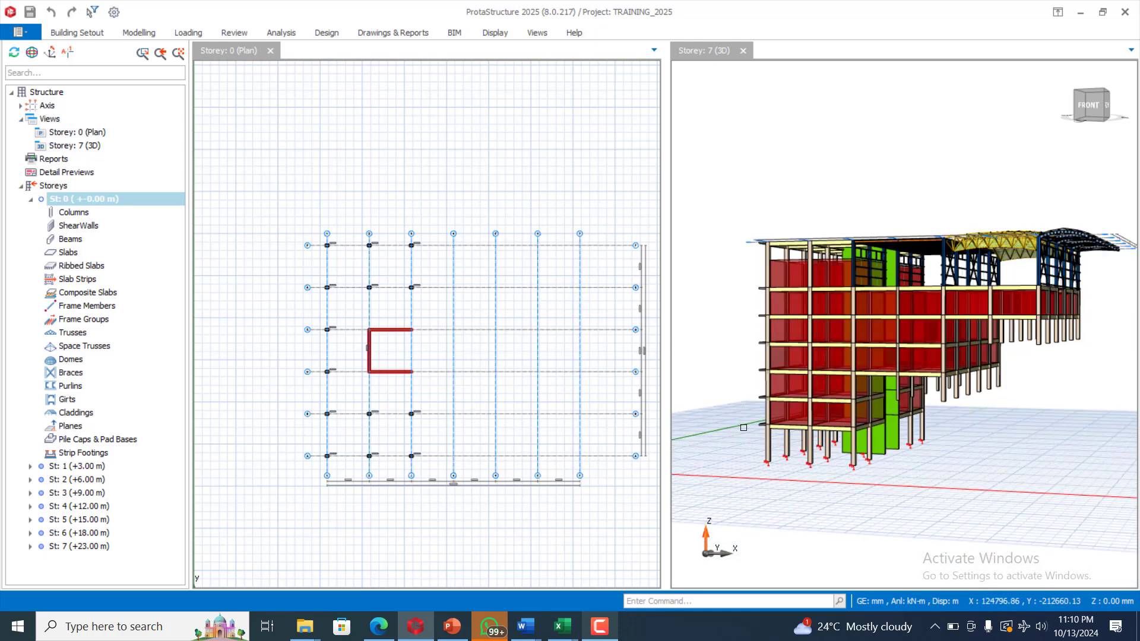
{"action": "mouse_move", "coordinate": [878, 438]}
{"action": "middle_mouse_down"}
{"action": "mouse_move", "coordinate": [945, 443]}
{"action": "mouse_move", "coordinate": [927, 433]}
{"action": "mouse_move", "coordinate": [926, 445]}
{"action": "middle_mouse_up"}
{"action": "scroll", "coordinate": [927, 433], "scroll_direction": "up", "scroll_amount": 5}
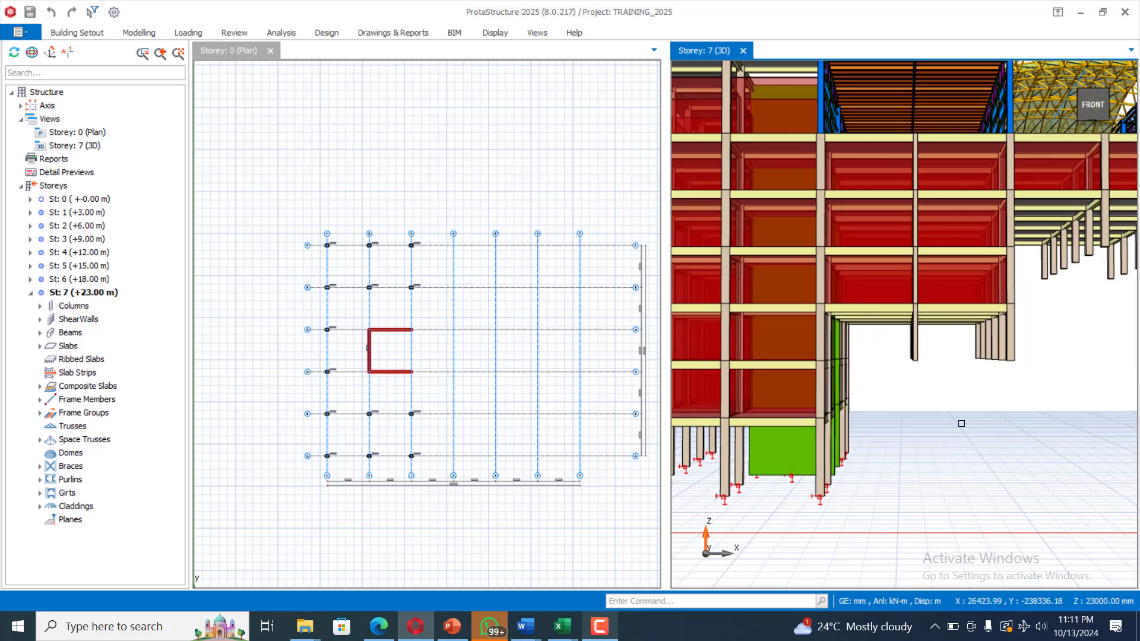
{"action": "left_click_drag", "start_coordinate": [1033, 352], "coordinate": [895, 393]}
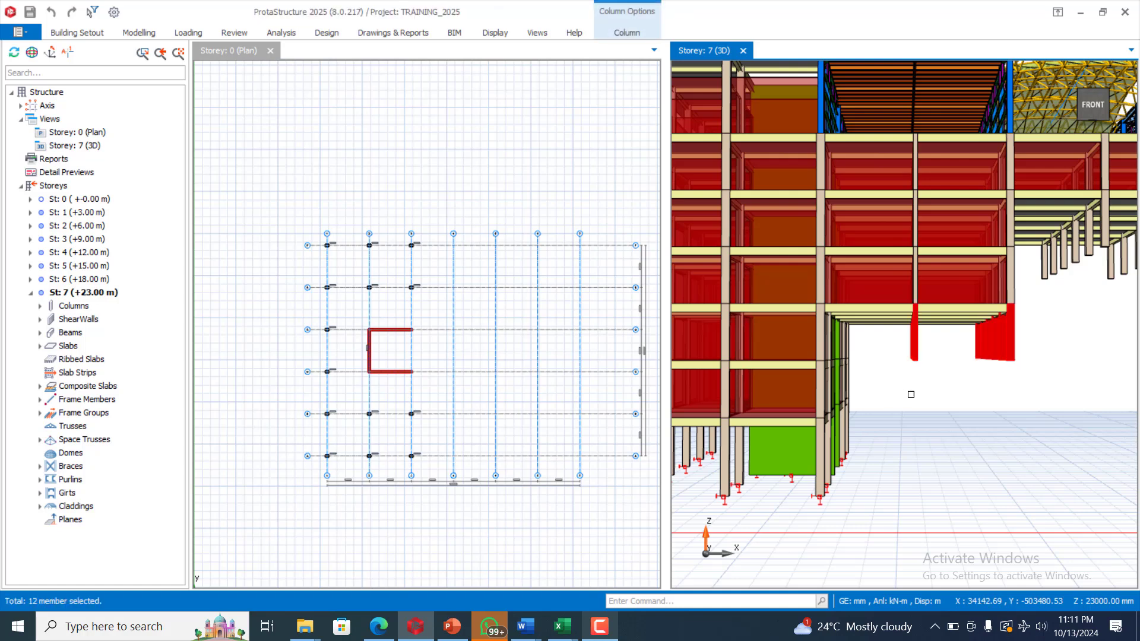
{"action": "key", "text": "Escape"}
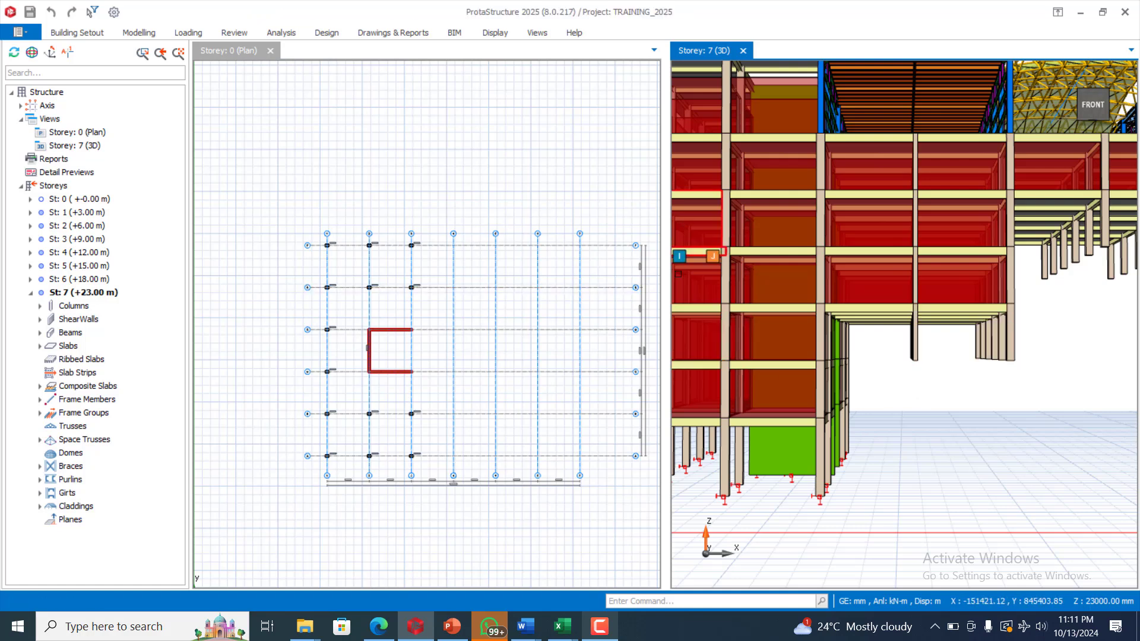
{"action": "left_click", "coordinate": [189, 34]}
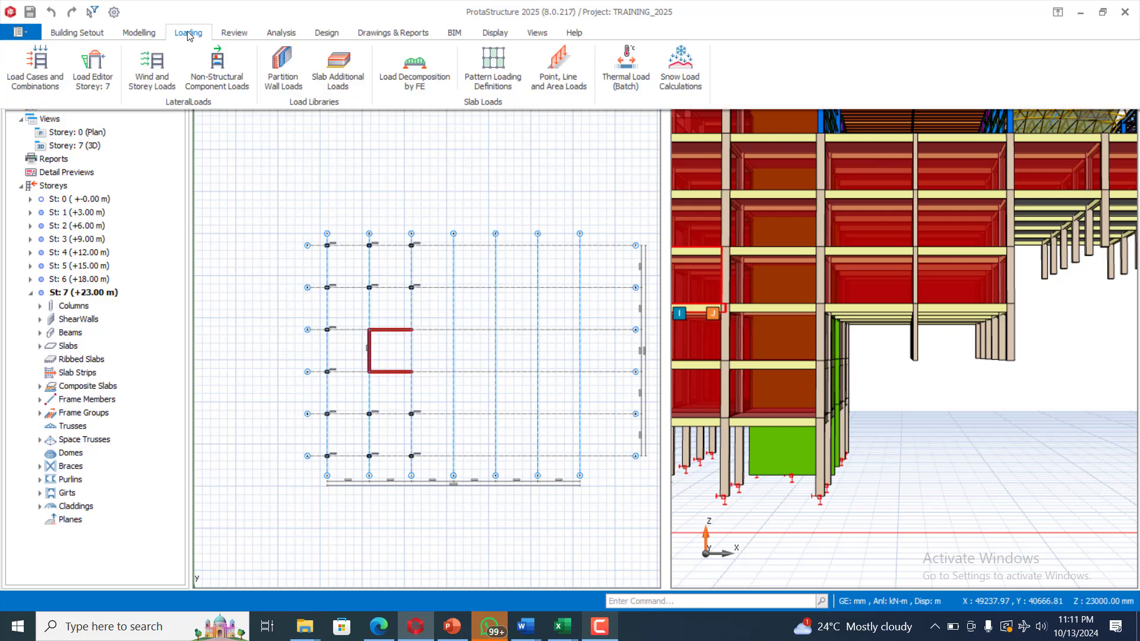
{"action": "left_click", "coordinate": [133, 36]}
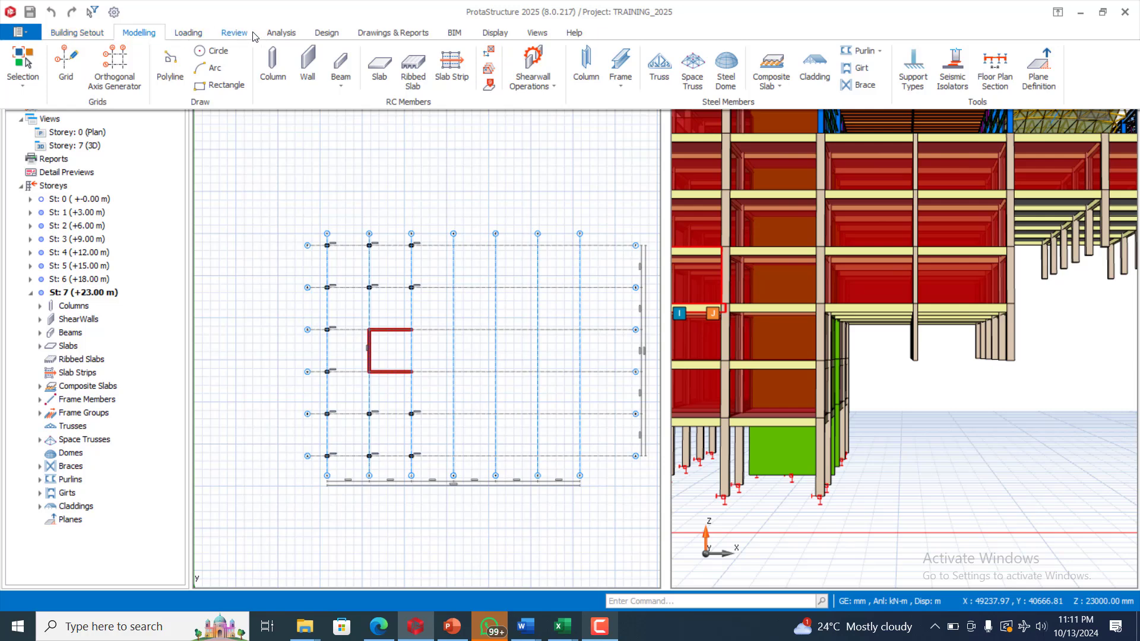
{"action": "left_click", "coordinate": [284, 34]}
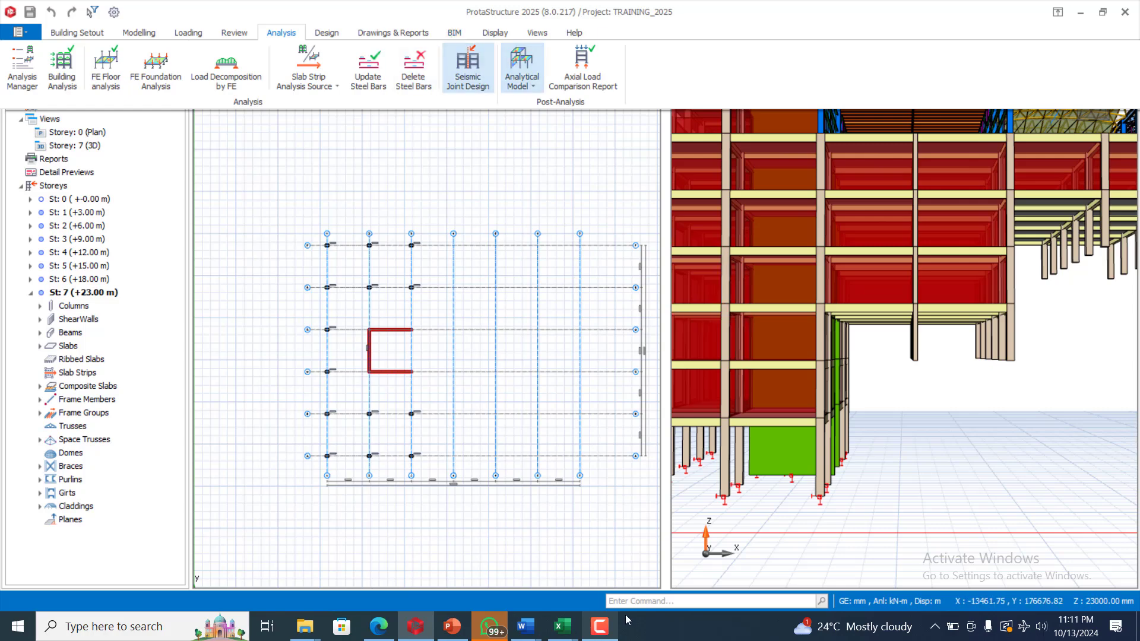
{"action": "left_click", "coordinate": [607, 627]}
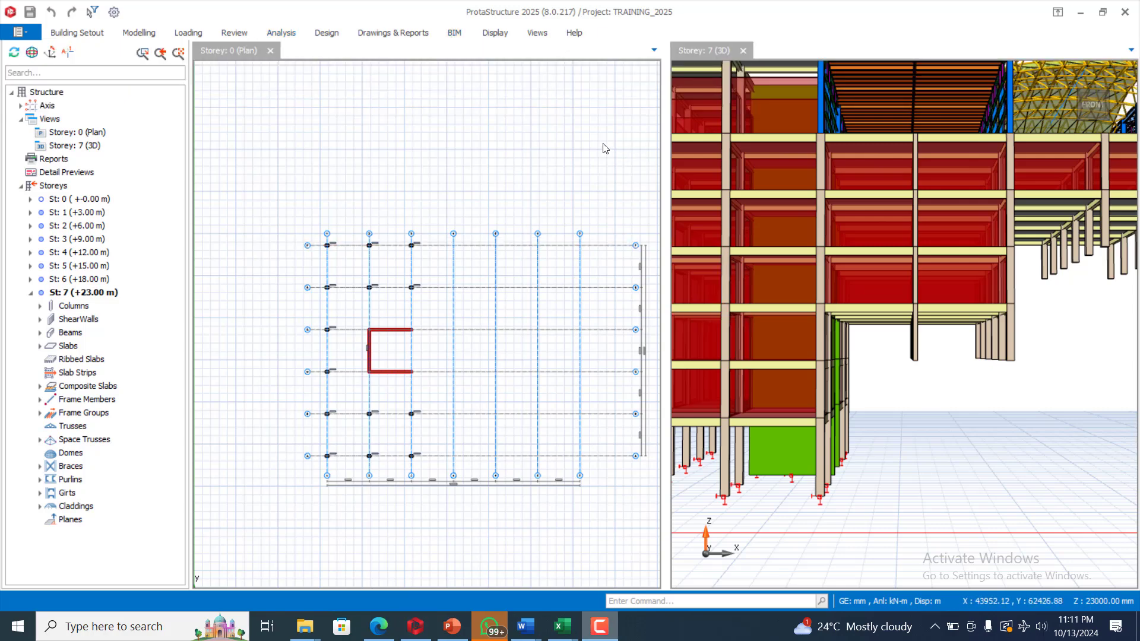
Step: Review the restraints of the default support type in Support Type Definitions and close it
{"action": "left_click", "coordinate": [139, 34]}
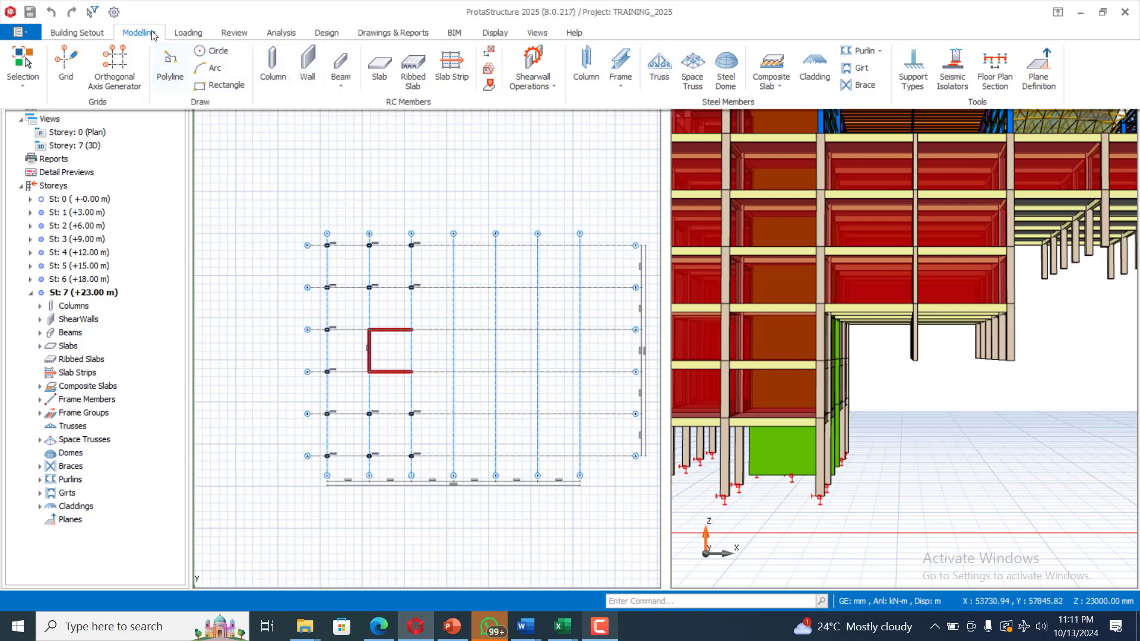
{"action": "left_click", "coordinate": [914, 74]}
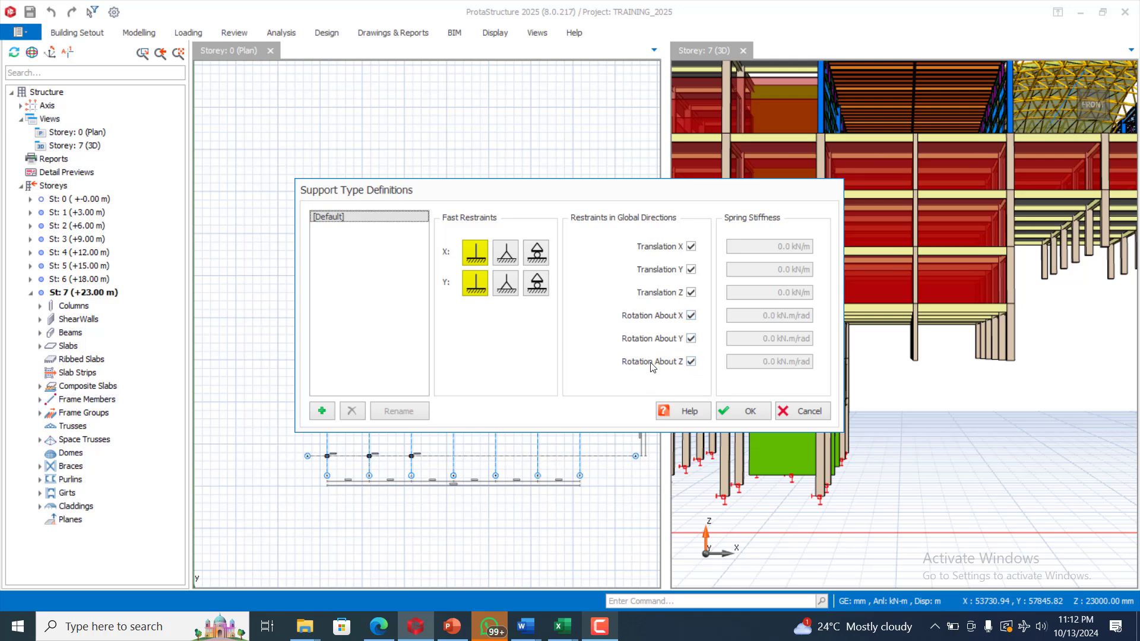
{"action": "left_click", "coordinate": [742, 410]}
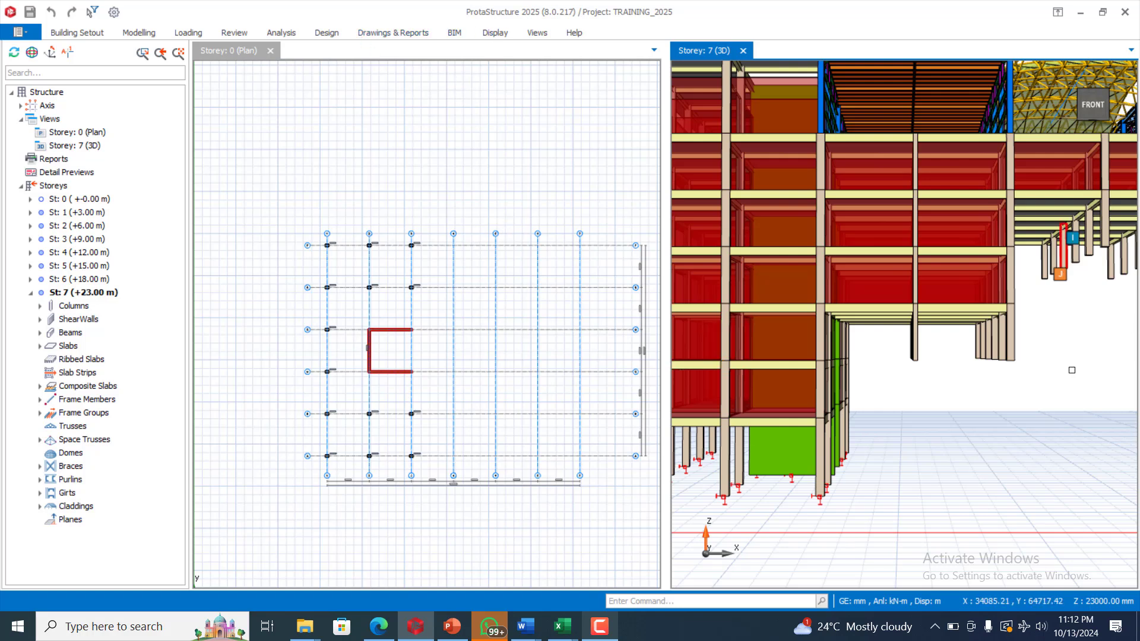
Step: Select the free-ended storey 3 columns on axes 4 and 5 beneath the lower overhang in the 3D view
{"action": "left_click_drag", "start_coordinate": [1052, 348], "coordinate": [896, 383]}
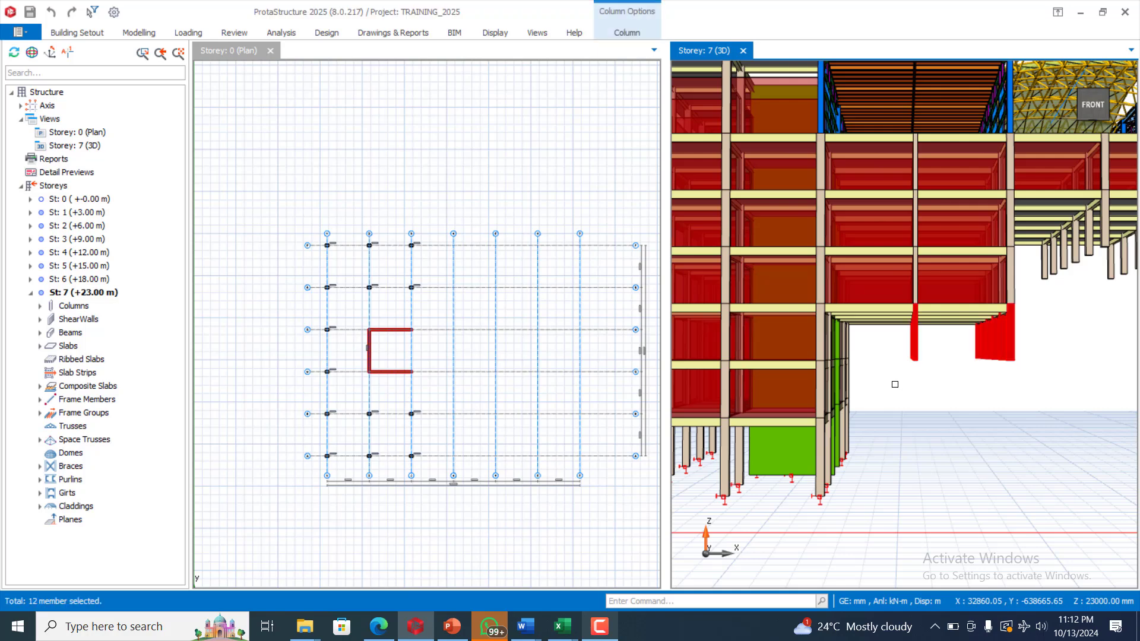
{"action": "scroll", "coordinate": [819, 392], "scroll_direction": "down", "scroll_amount": 3}
{"action": "scroll", "coordinate": [819, 393], "scroll_direction": "down", "scroll_amount": 1}
{"action": "scroll", "coordinate": [955, 341], "scroll_direction": "up", "scroll_amount": 2}
{"action": "right_click_drag", "start_coordinate": [956, 342], "coordinate": [973, 392]}
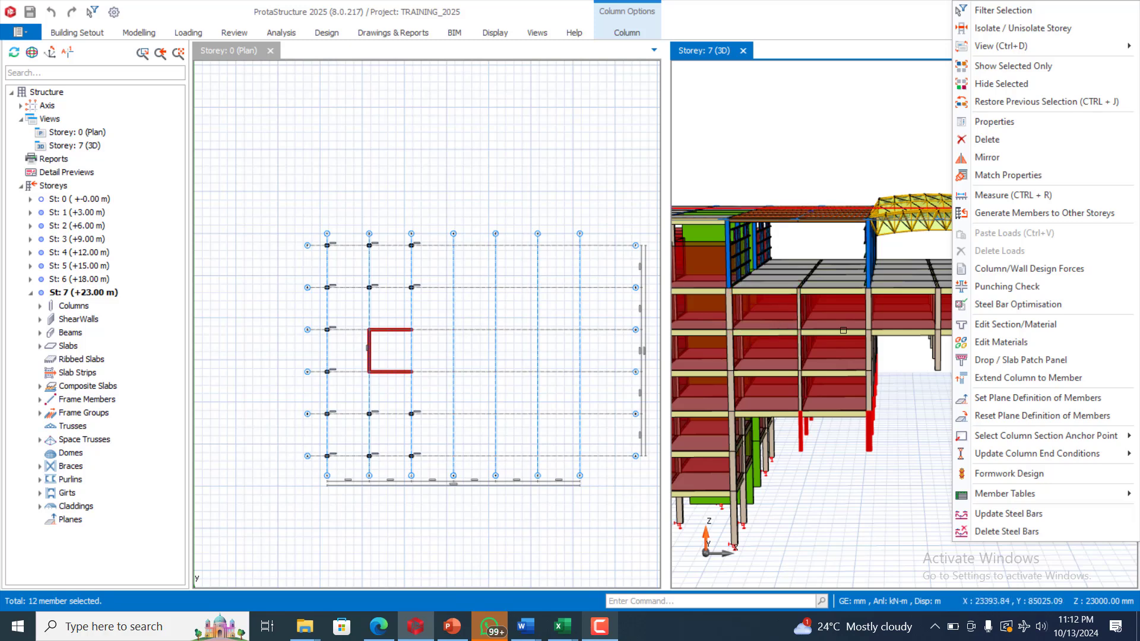
{"action": "left_click", "coordinate": [870, 424]}
{"action": "scroll", "coordinate": [922, 443], "scroll_direction": "up", "scroll_amount": 3}
{"action": "scroll", "coordinate": [915, 432], "scroll_direction": "down", "scroll_amount": 3}
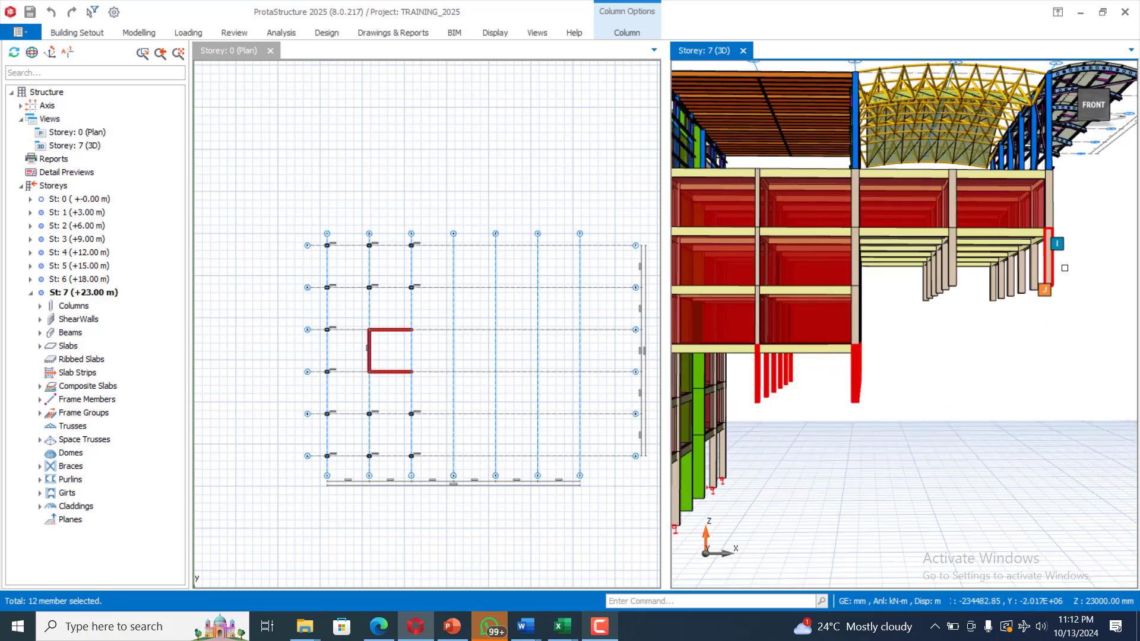
Step: Add the free-ended storey 5 columns on axes 6 and 7 beneath the upper overhang to the selection
{"action": "middle_click_drag", "start_coordinate": [1062, 319], "coordinate": [1033, 327]}
{"action": "right_click", "coordinate": [1033, 337]}
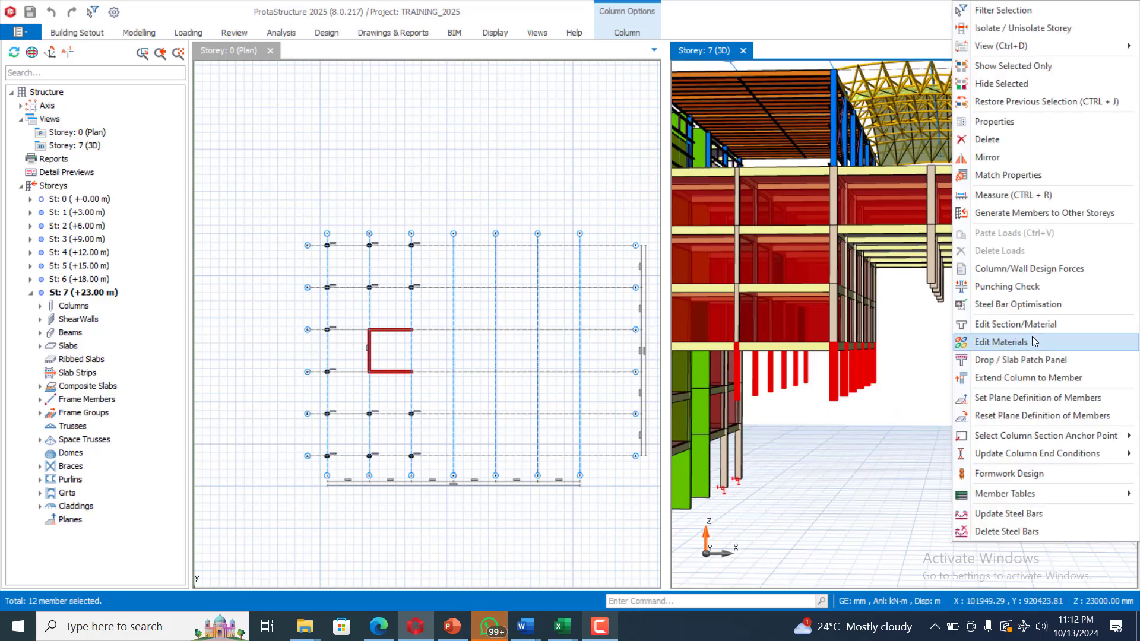
{"action": "right_click", "coordinate": [1030, 340]}
{"action": "left_click", "coordinate": [937, 301]}
{"action": "left_click", "coordinate": [921, 336]}
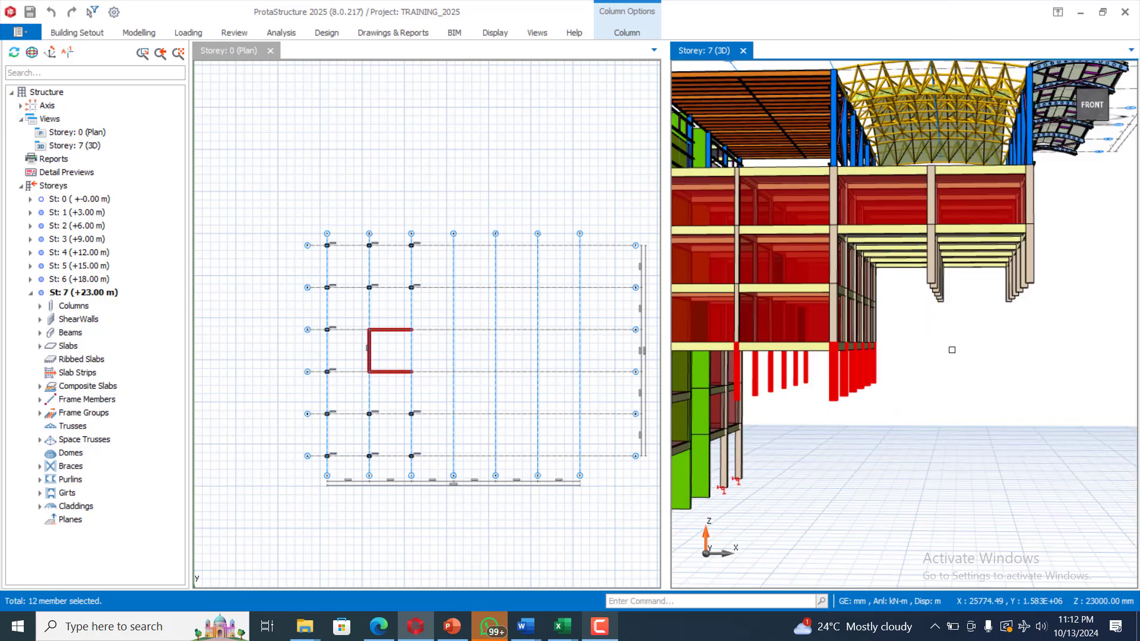
{"action": "middle_click_drag", "start_coordinate": [956, 333], "coordinate": [956, 338]}
{"action": "right_click", "coordinate": [957, 340]}
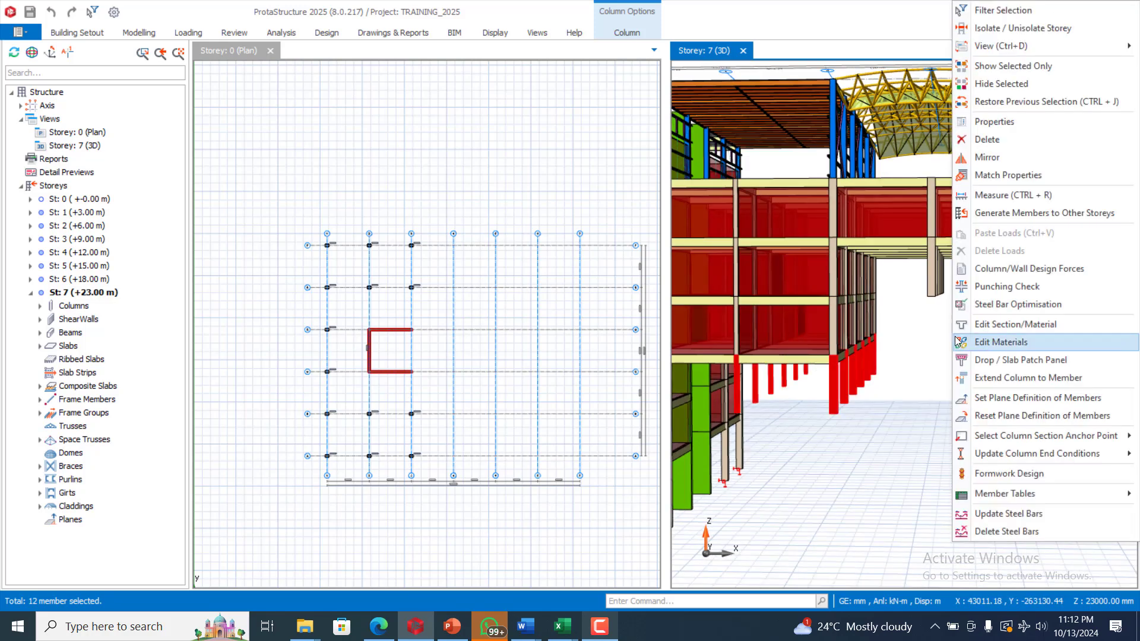
{"action": "left_click", "coordinate": [913, 332]}
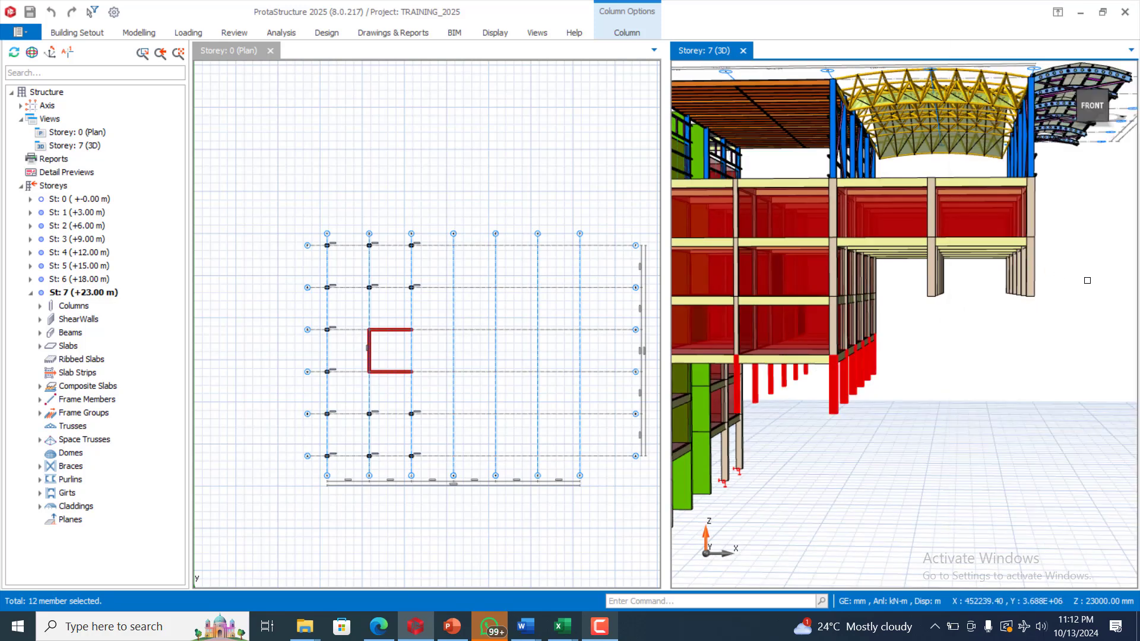
{"action": "left_click_drag", "start_coordinate": [1087, 279], "coordinate": [917, 317]}
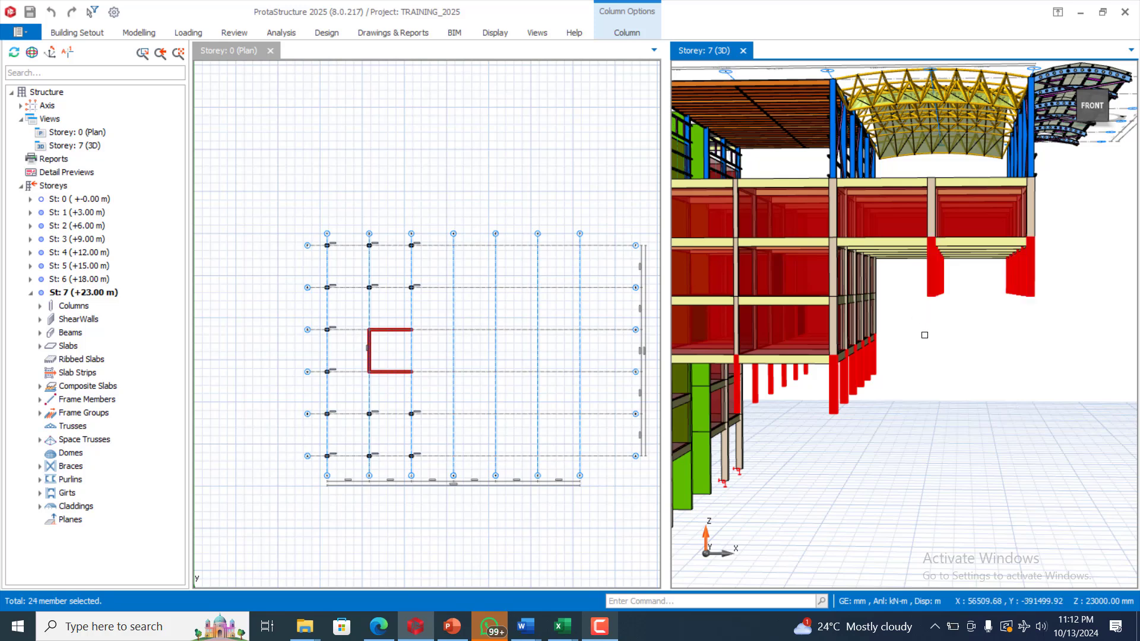
Step: Open the Column Table for the selected columns, check the options for bulk-editing their Support Type, and close it without changing them
{"action": "right_click", "coordinate": [936, 288]}
{"action": "left_click", "coordinate": [968, 171]}
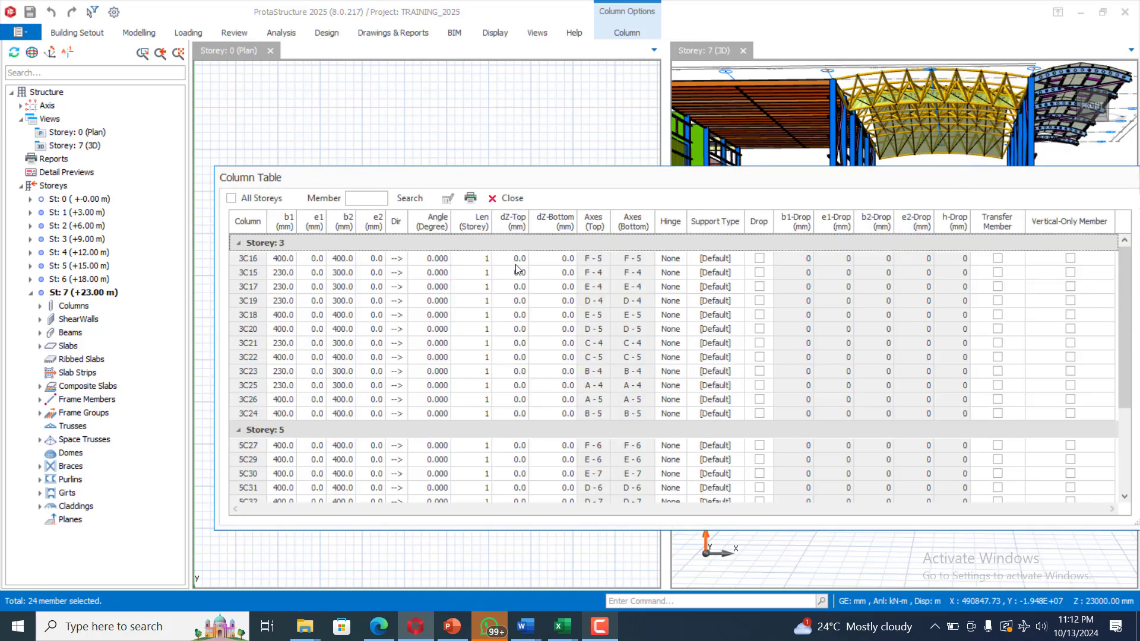
{"action": "left_click", "coordinate": [714, 222]}
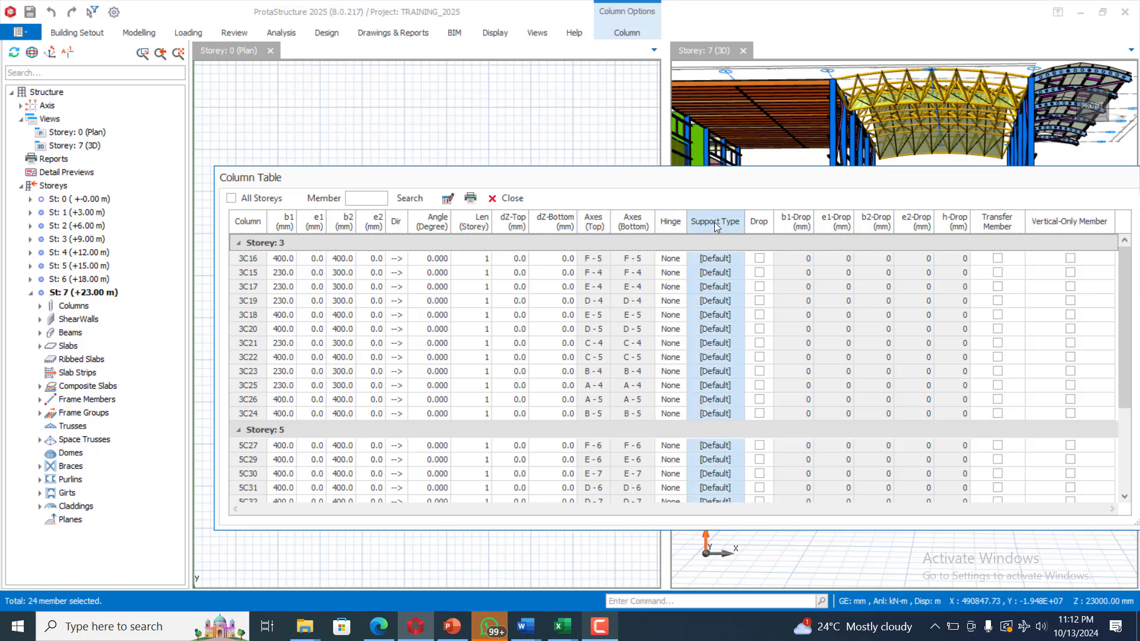
{"action": "left_click", "coordinate": [449, 199]}
{"action": "left_click", "coordinate": [709, 273]}
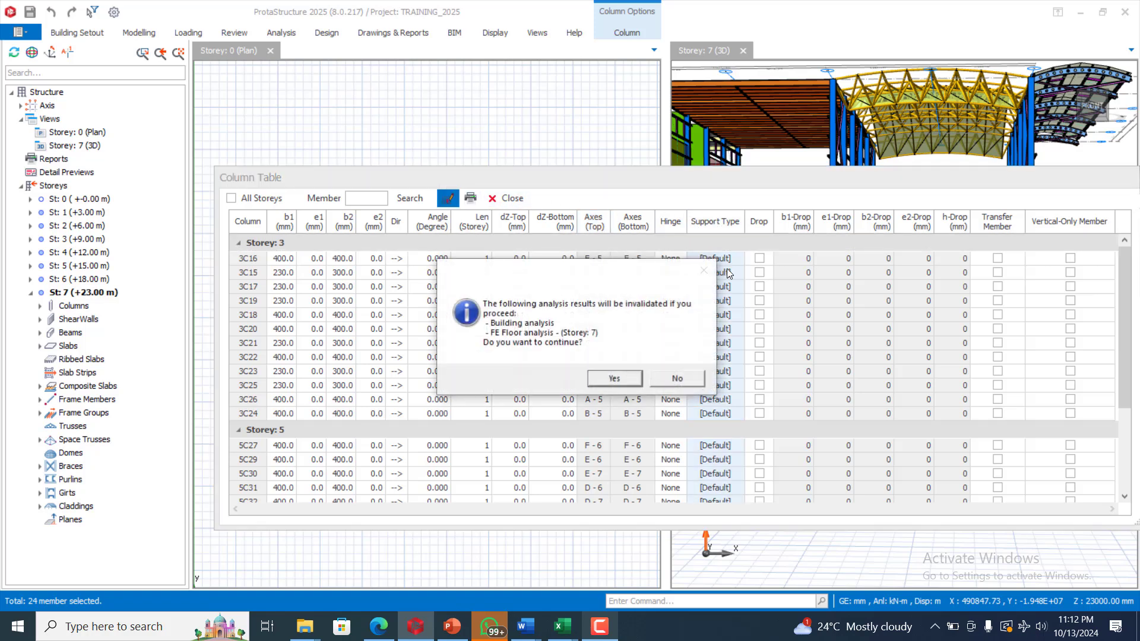
{"action": "left_click", "coordinate": [620, 383]}
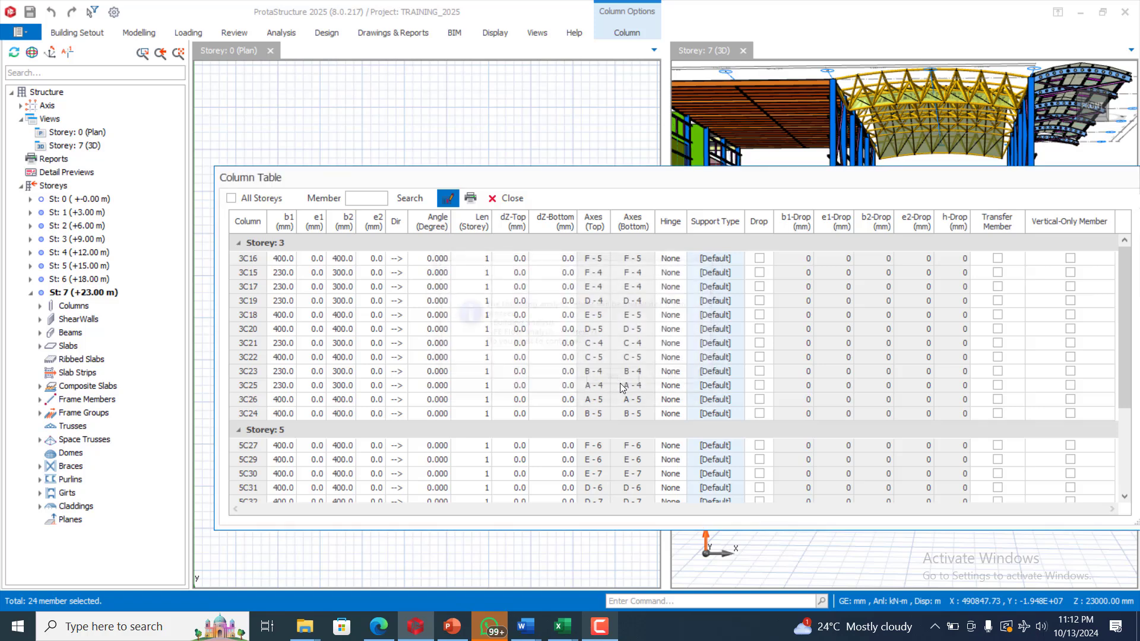
{"action": "left_click", "coordinate": [686, 320]}
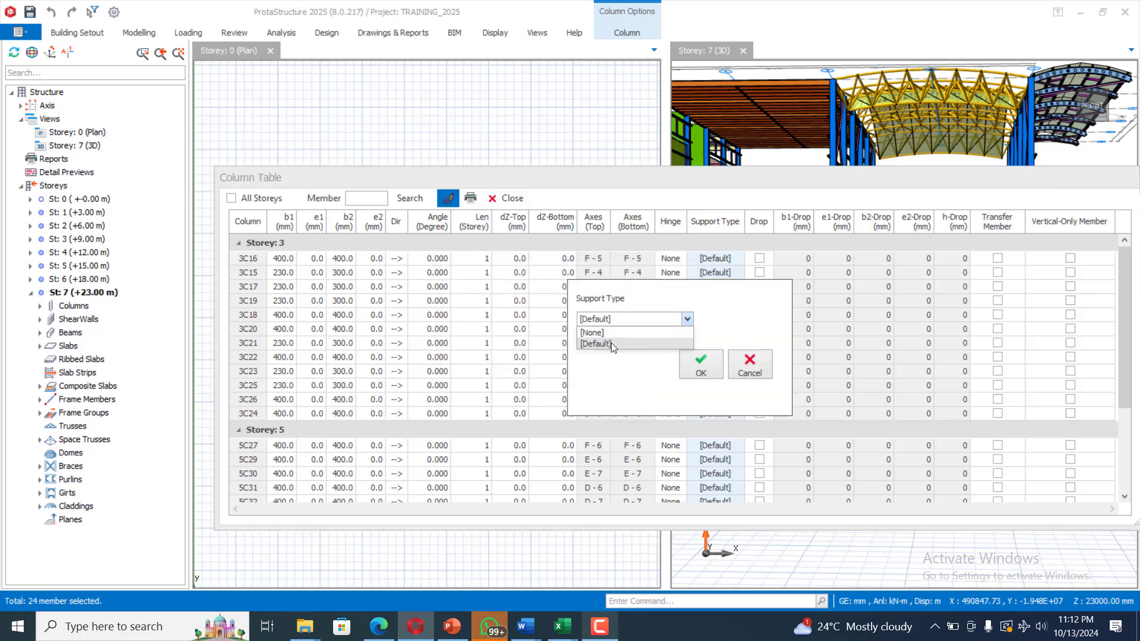
{"action": "left_click", "coordinate": [617, 344]}
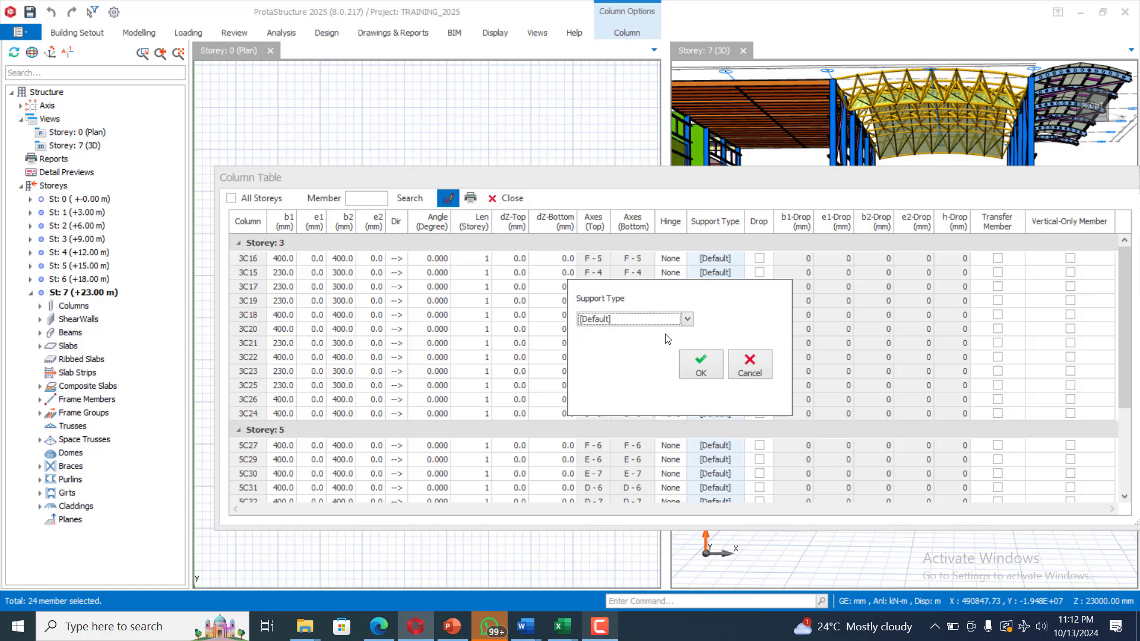
{"action": "left_click", "coordinate": [686, 319]}
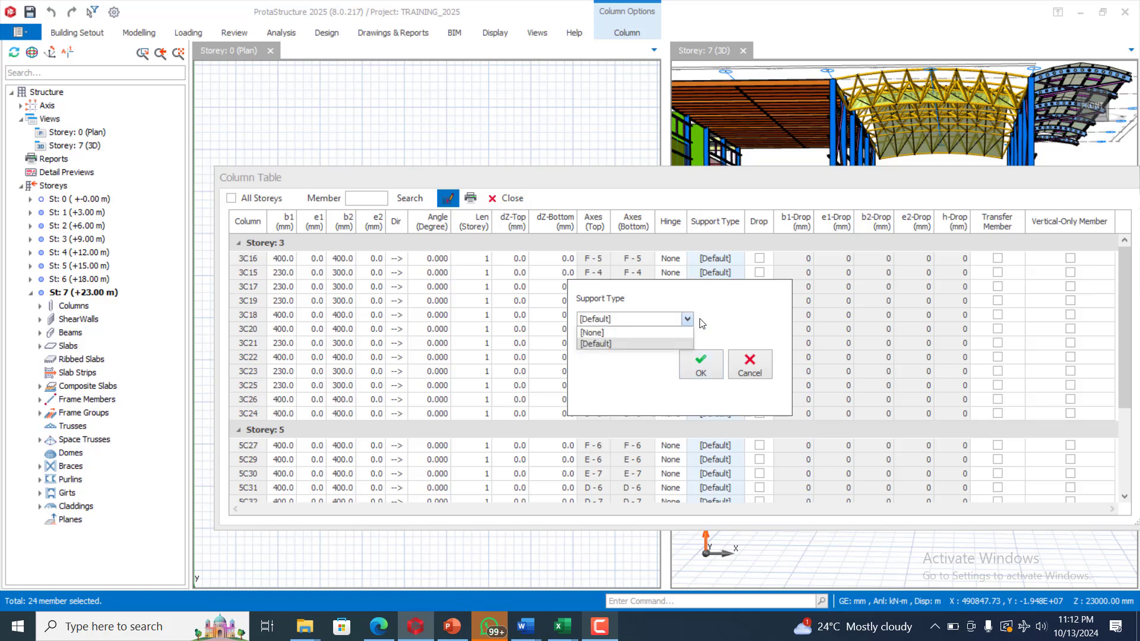
{"action": "left_click", "coordinate": [749, 363]}
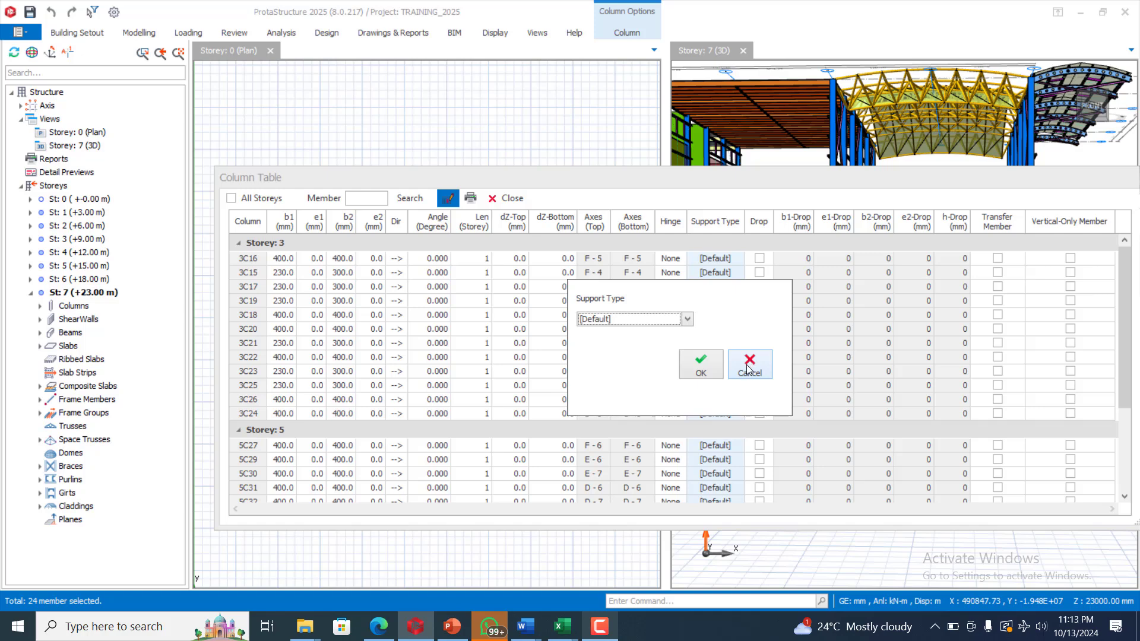
{"action": "left_click", "coordinate": [748, 368]}
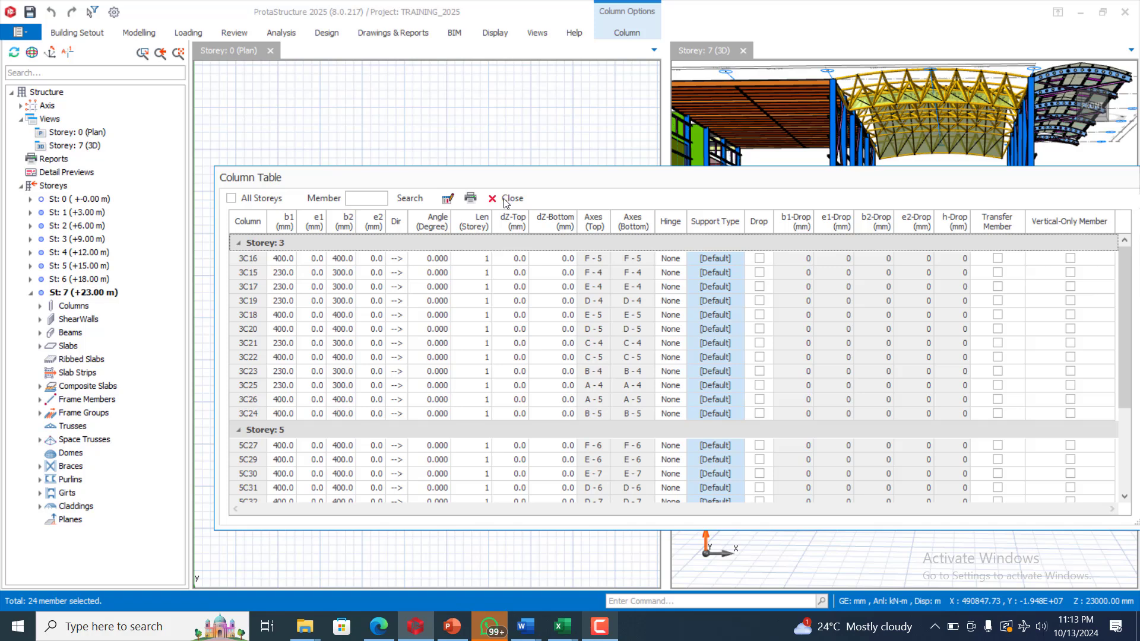
{"action": "left_click", "coordinate": [503, 199]}
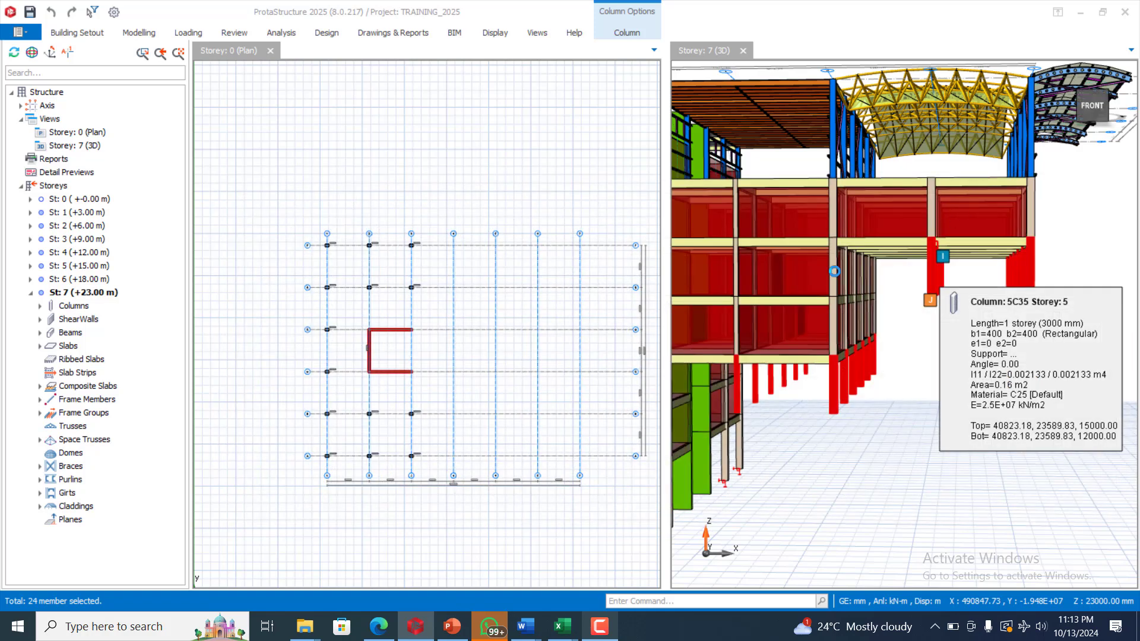
Step: Define a new support type named Support with all translations and rotations restrained
{"action": "left_click", "coordinate": [140, 32]}
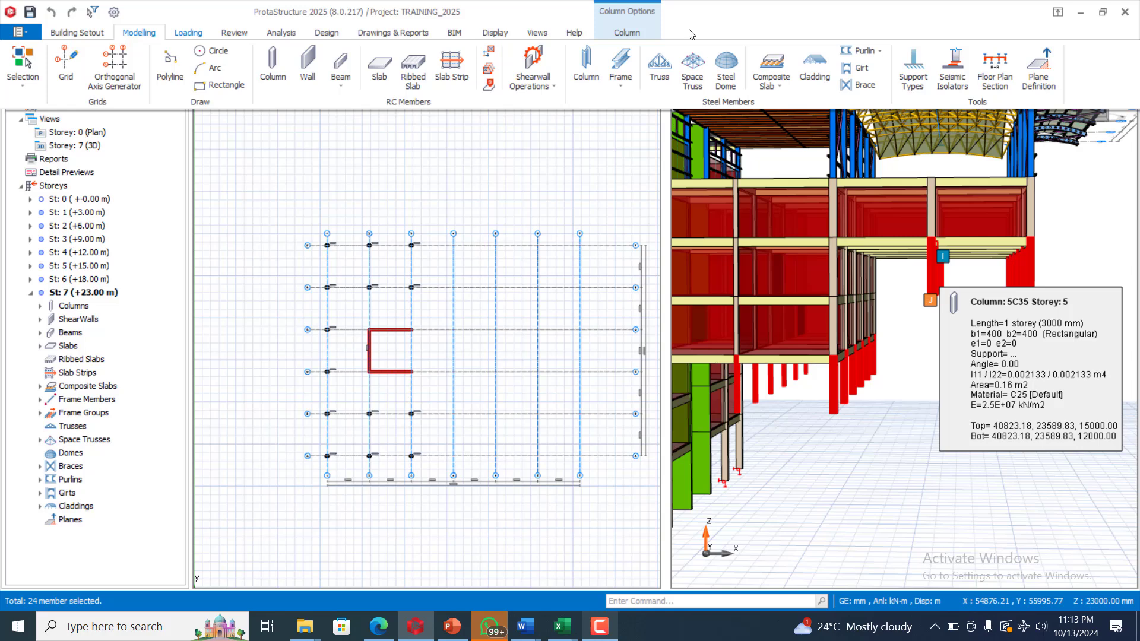
{"action": "left_click", "coordinate": [914, 70]}
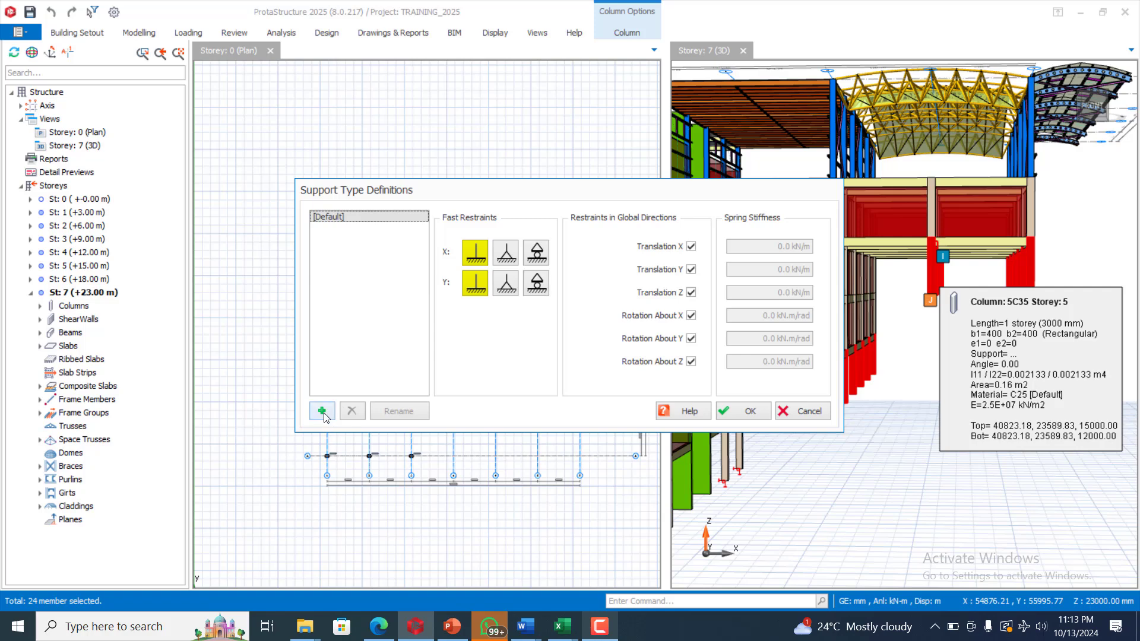
{"action": "left_click", "coordinate": [322, 411]}
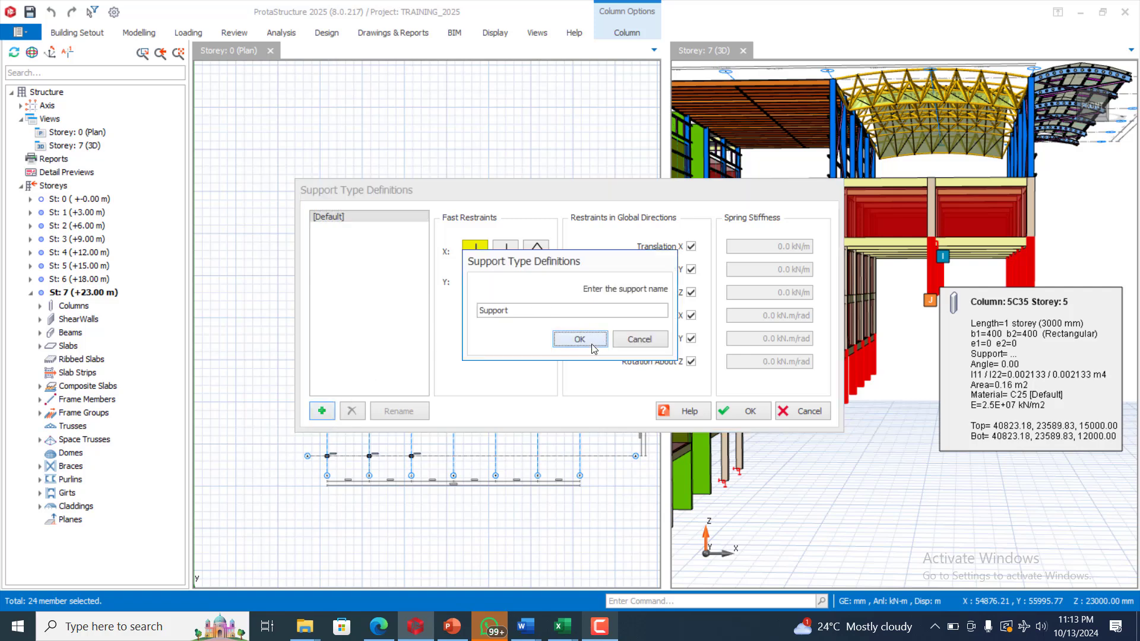
{"action": "left_click", "coordinate": [579, 340]}
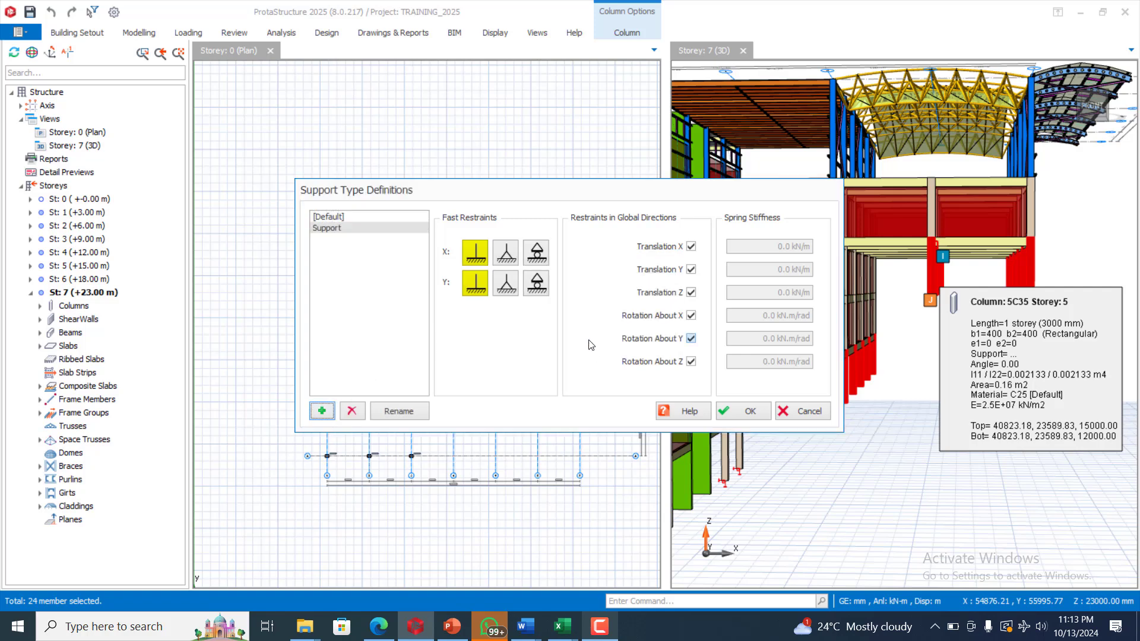
{"action": "left_click", "coordinate": [742, 411]}
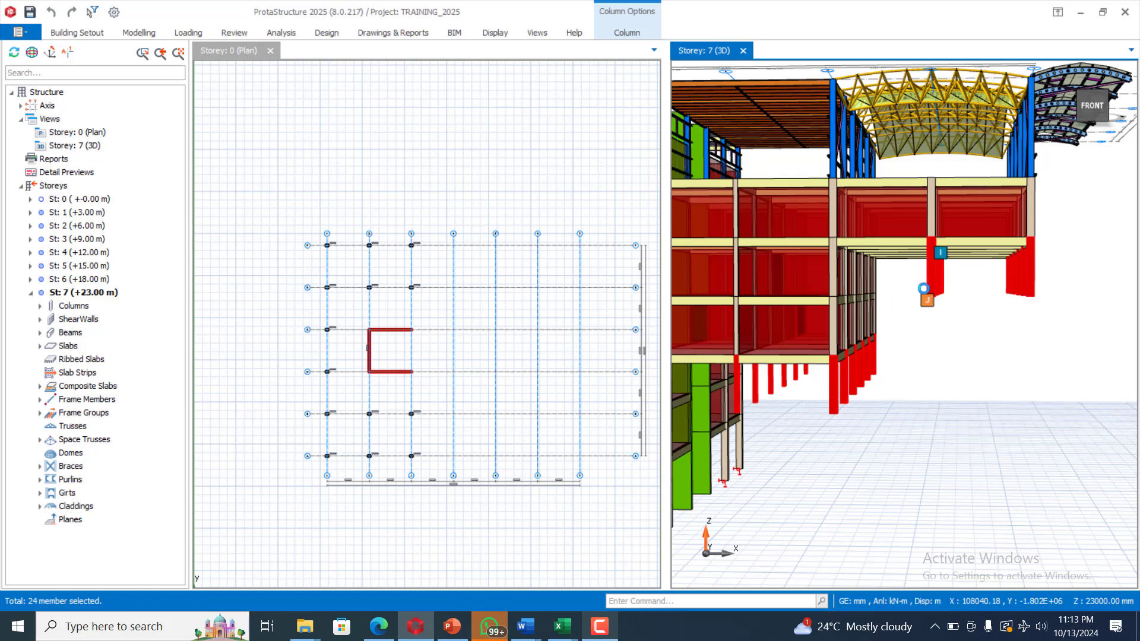
Step: Set the Support Type of all selected storey 3 and storey 5 columns to Support in the Column Table
{"action": "right_click", "coordinate": [933, 288]}
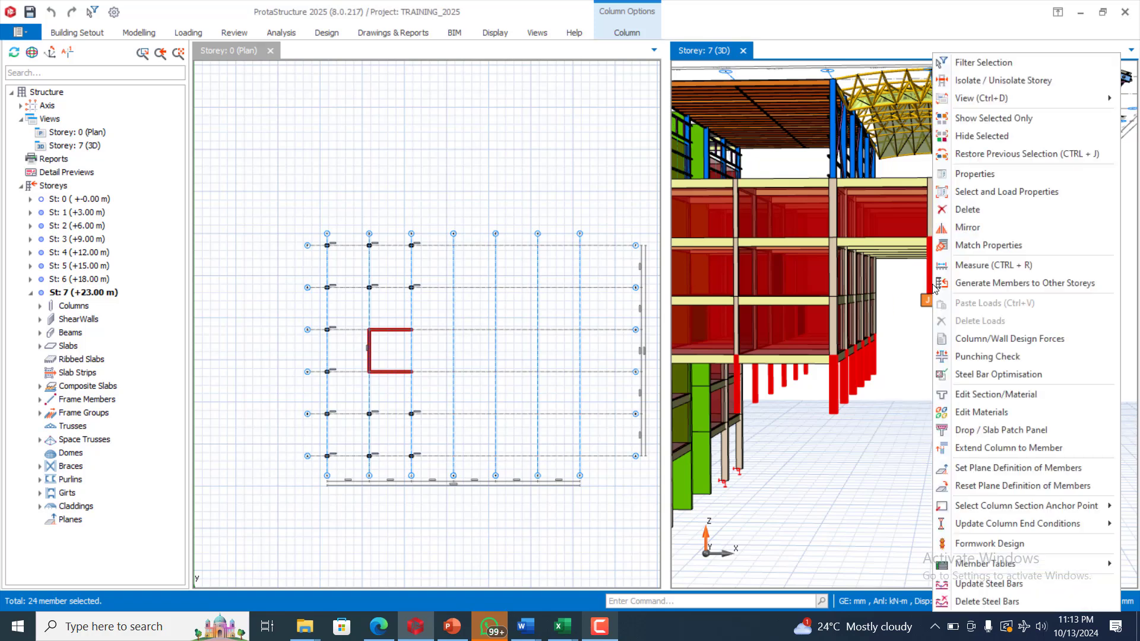
{"action": "left_click", "coordinate": [953, 180]}
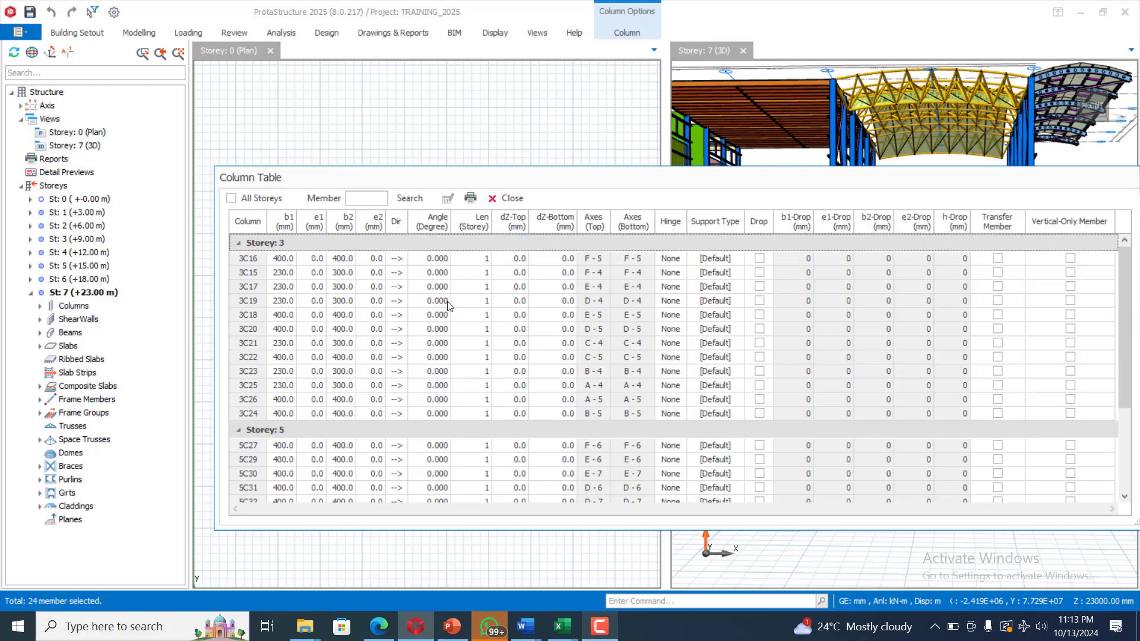
{"action": "left_click", "coordinate": [714, 223]}
{"action": "left_click", "coordinate": [448, 197]}
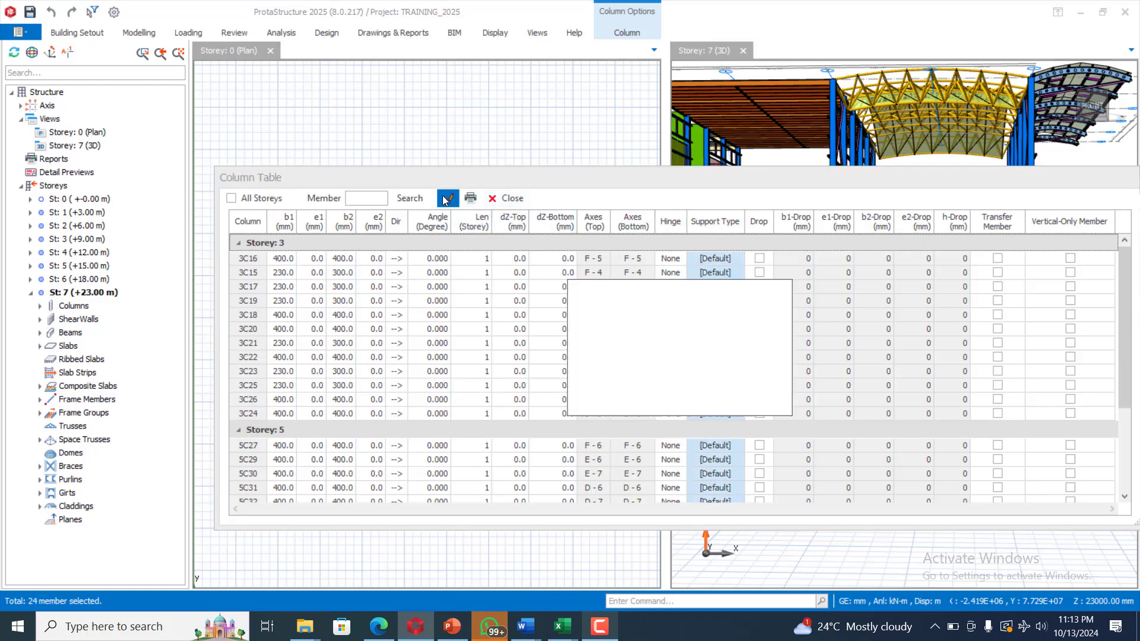
{"action": "left_click", "coordinate": [687, 319]}
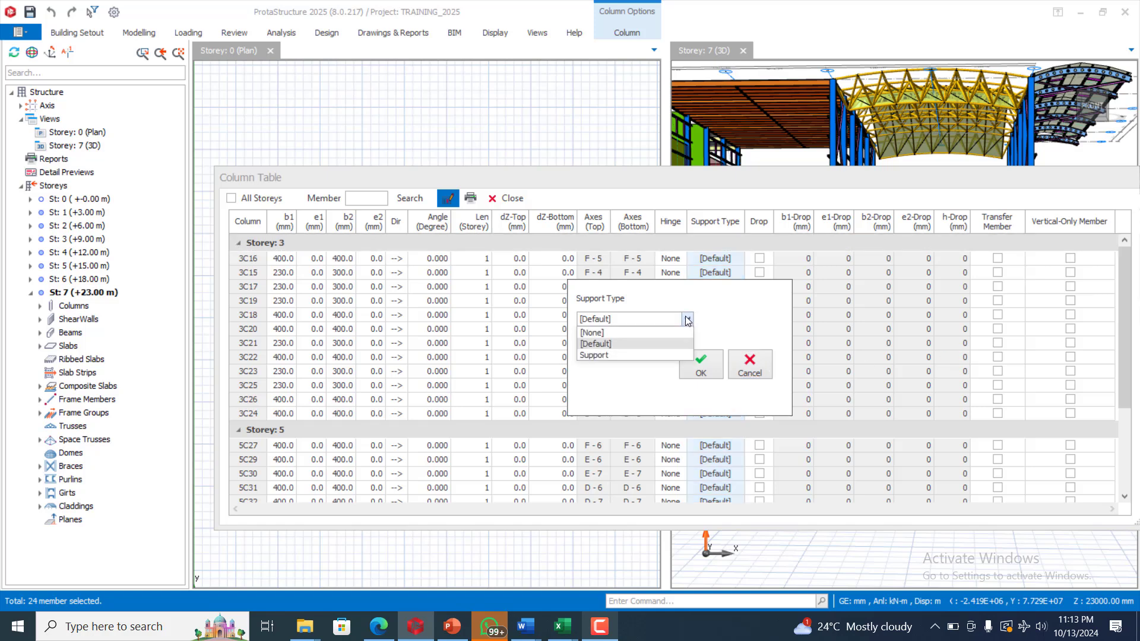
{"action": "left_click", "coordinate": [611, 354]}
{"action": "left_click", "coordinate": [700, 363]}
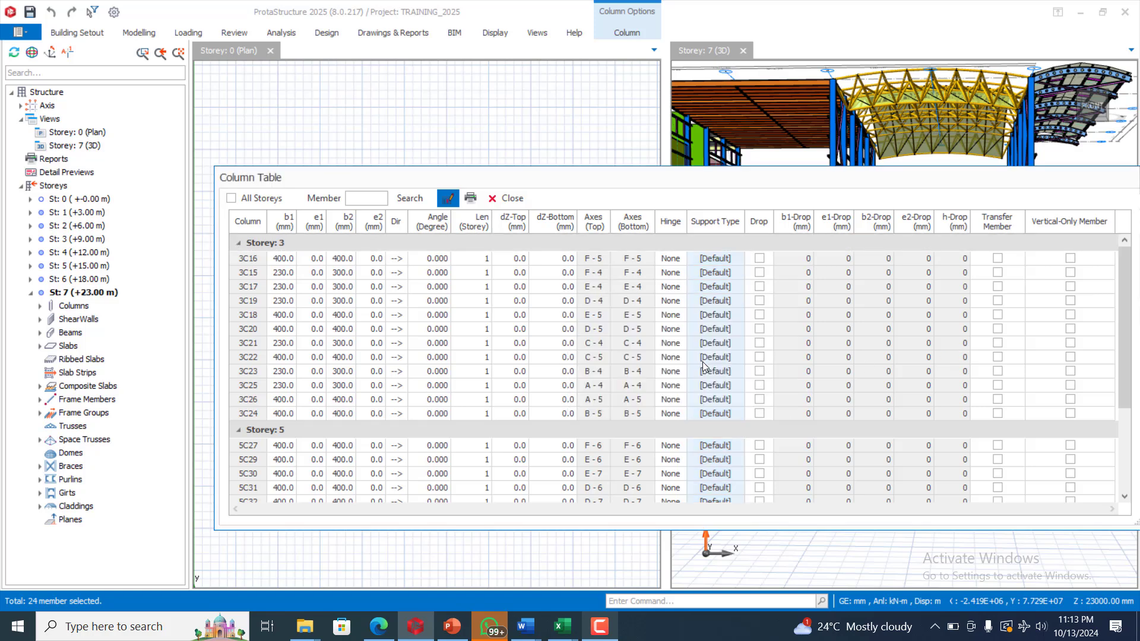
{"action": "left_click", "coordinate": [512, 200]}
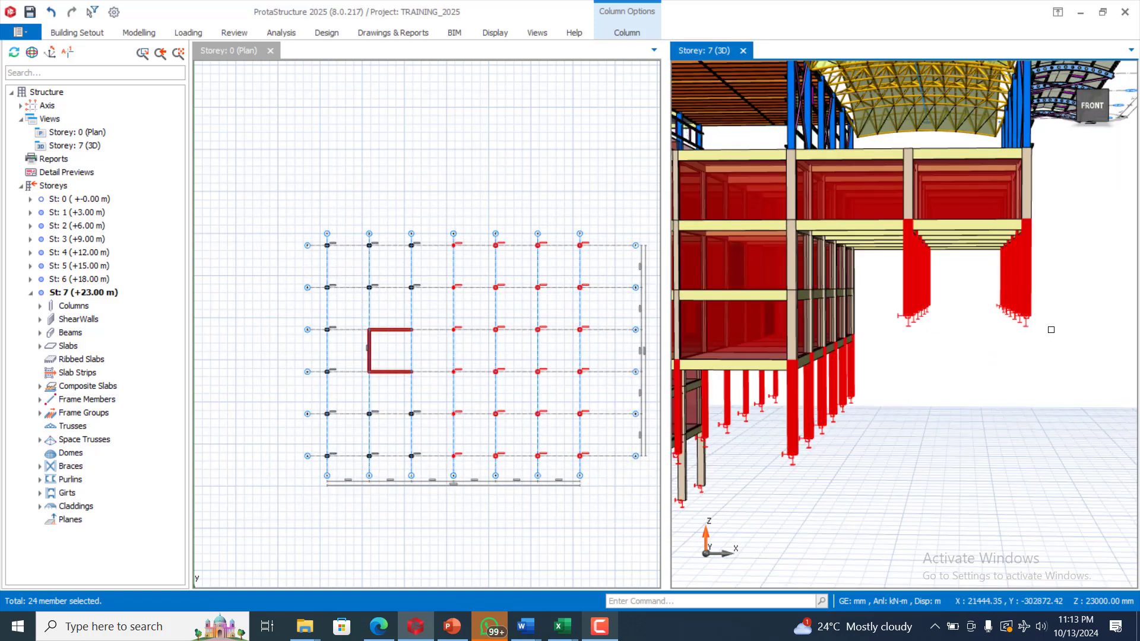
Step: Inspect the supports at the bases of the overhang columns in the 3D view and the column layout in the Storey 0 plan
{"action": "scroll", "coordinate": [997, 338], "scroll_direction": "up", "scroll_amount": 8}
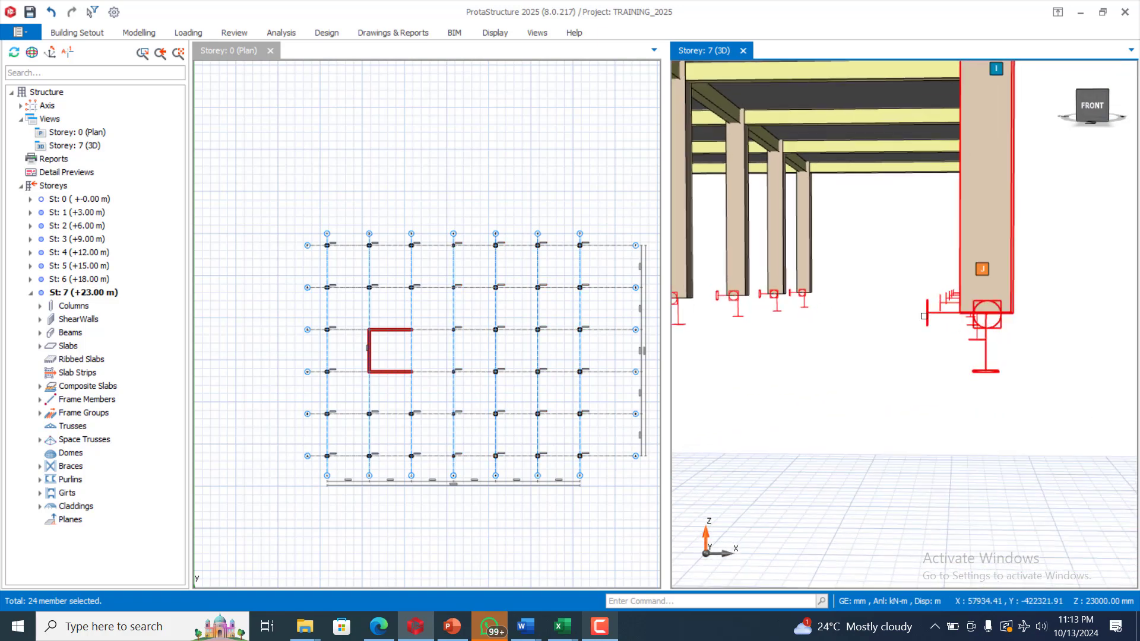
{"action": "scroll", "coordinate": [961, 341], "scroll_direction": "down", "scroll_amount": 8}
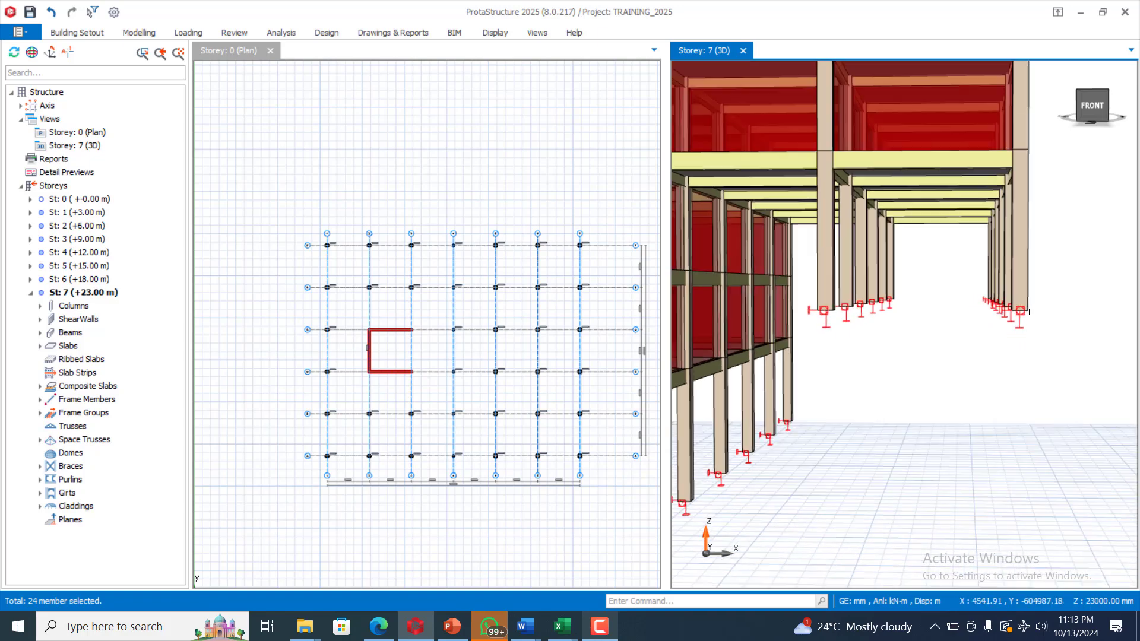
{"action": "scroll", "coordinate": [957, 344], "scroll_direction": "down", "scroll_amount": 5}
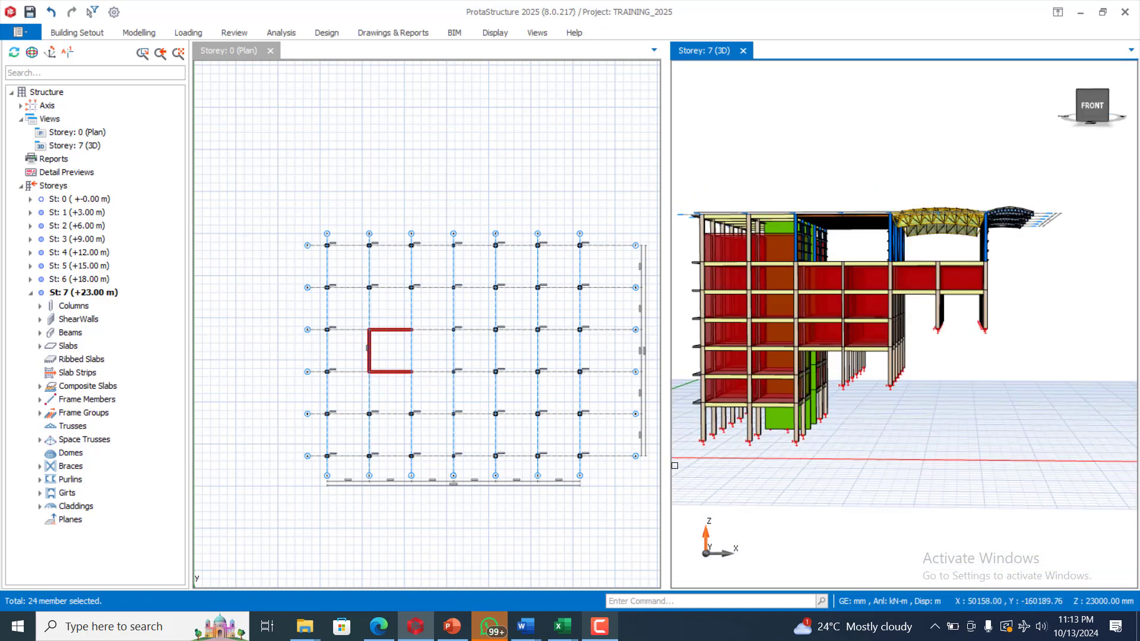
{"action": "scroll", "coordinate": [595, 439], "scroll_direction": "up", "scroll_amount": 3}
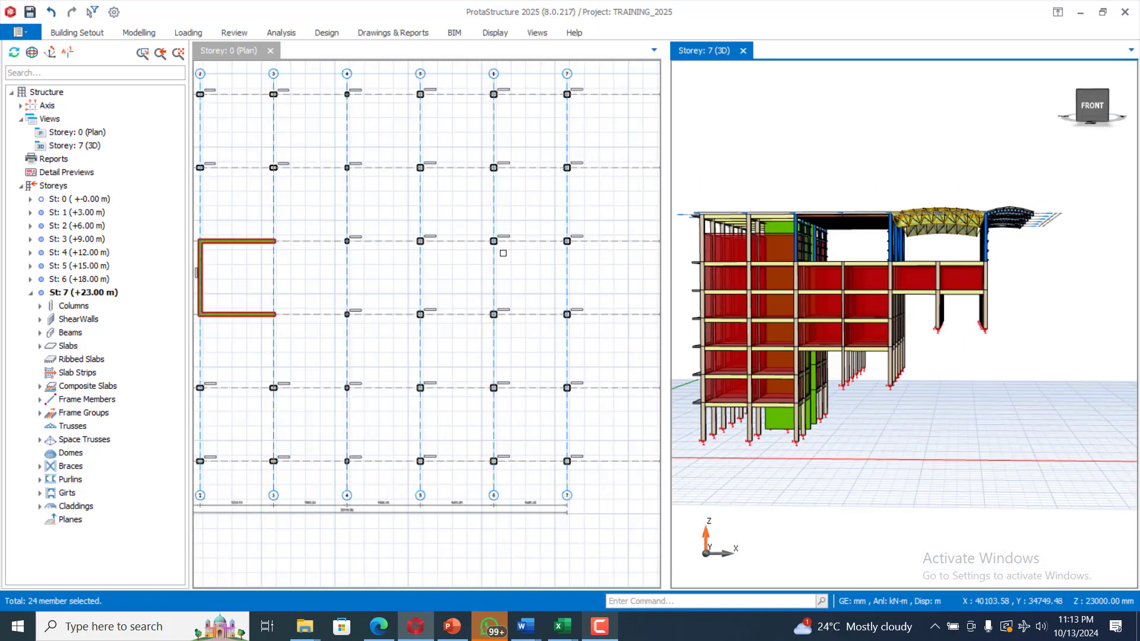
{"action": "scroll", "coordinate": [544, 248], "scroll_direction": "down", "scroll_amount": 3}
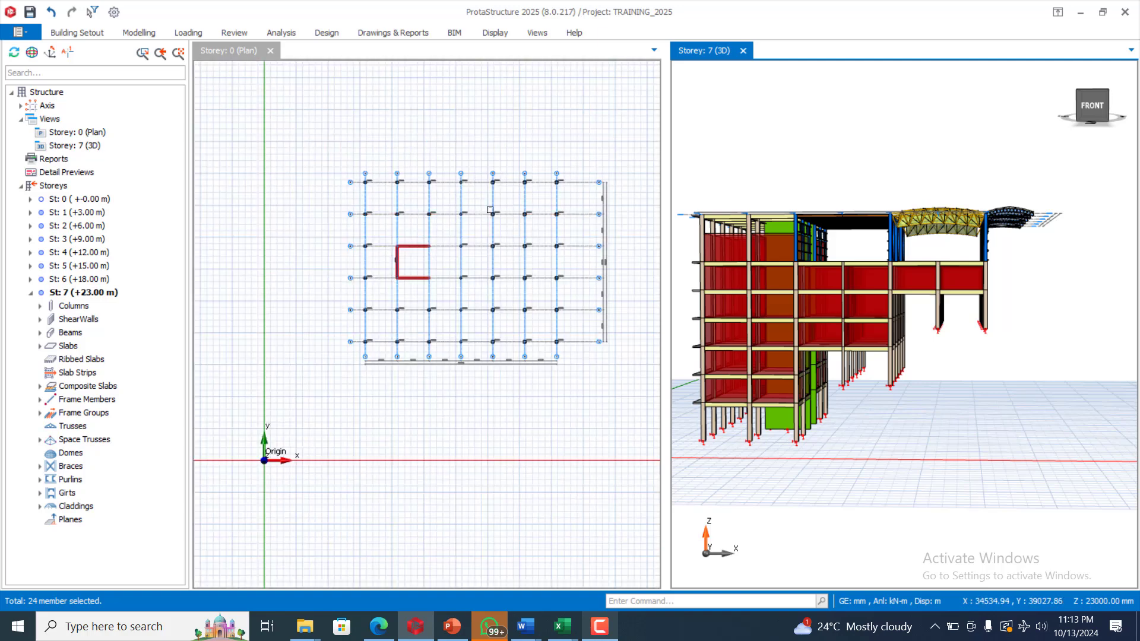
{"action": "scroll", "coordinate": [569, 111], "scroll_direction": "up", "scroll_amount": 2}
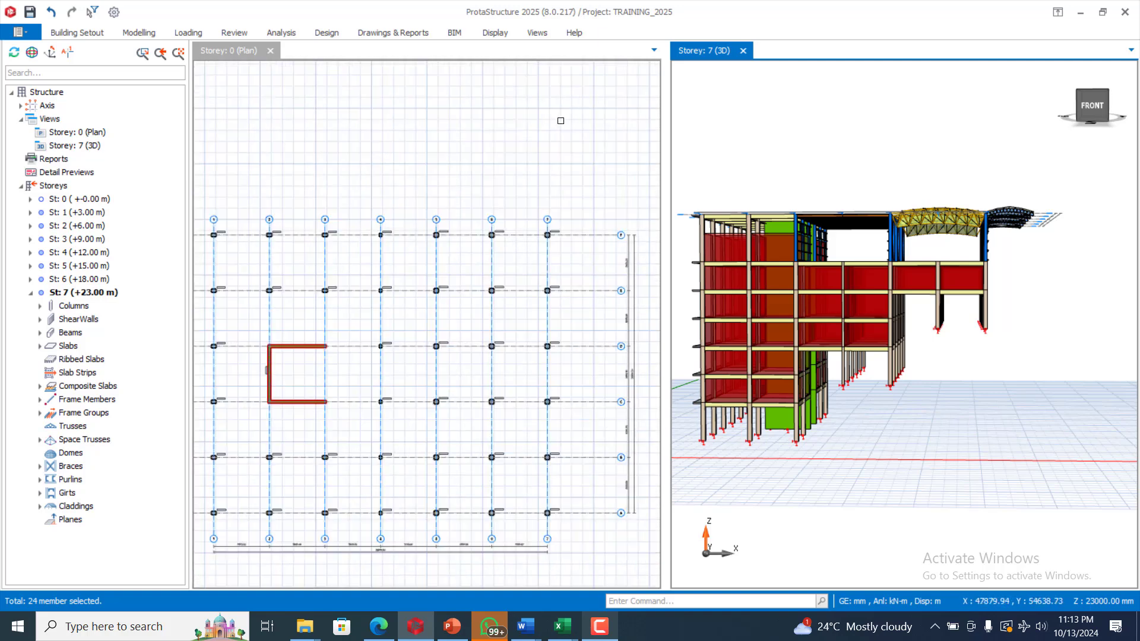
{"action": "scroll", "coordinate": [466, 221], "scroll_direction": "down", "scroll_amount": 2}
{"action": "scroll", "coordinate": [351, 248], "scroll_direction": "up", "scroll_amount": 2}
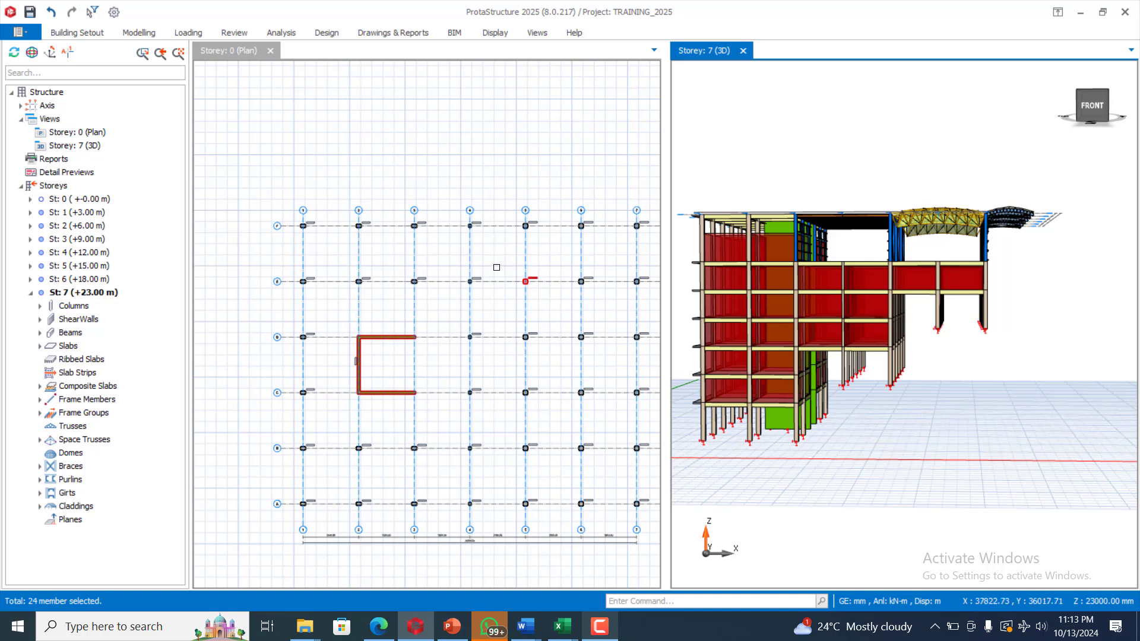
{"action": "scroll", "coordinate": [359, 276], "scroll_direction": "down", "scroll_amount": 2}
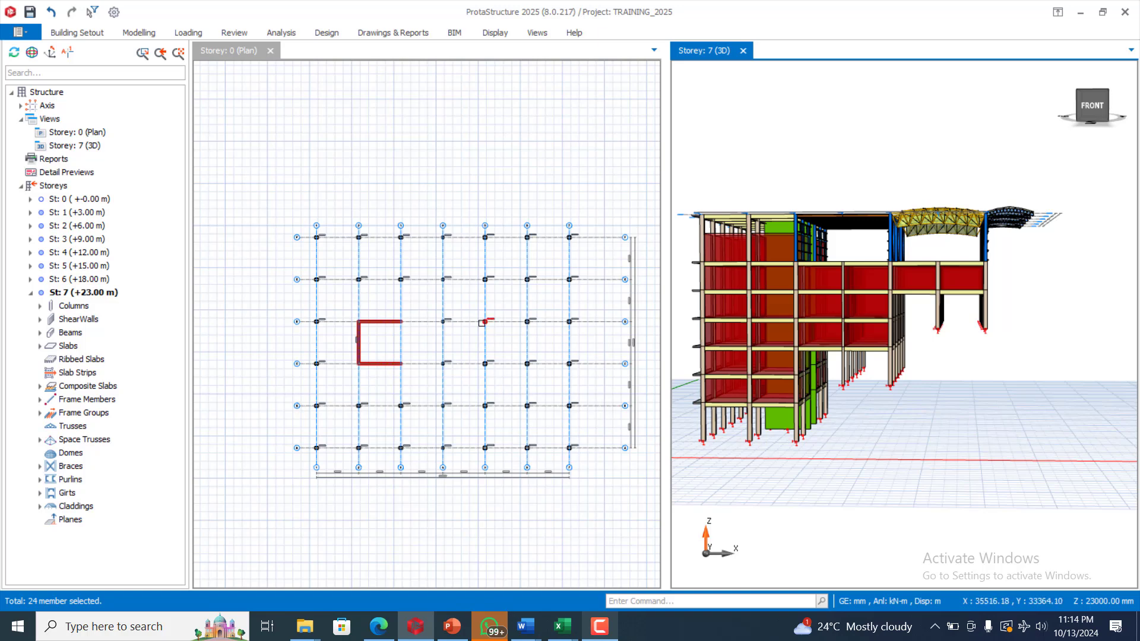
{"action": "mouse_move", "coordinate": [481, 323]}
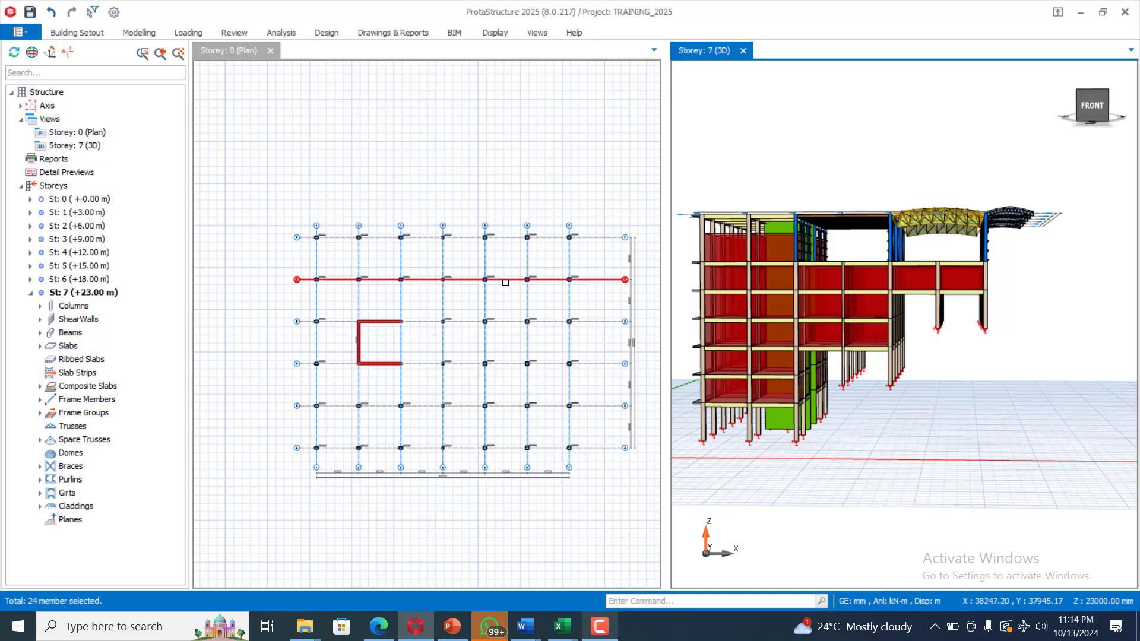